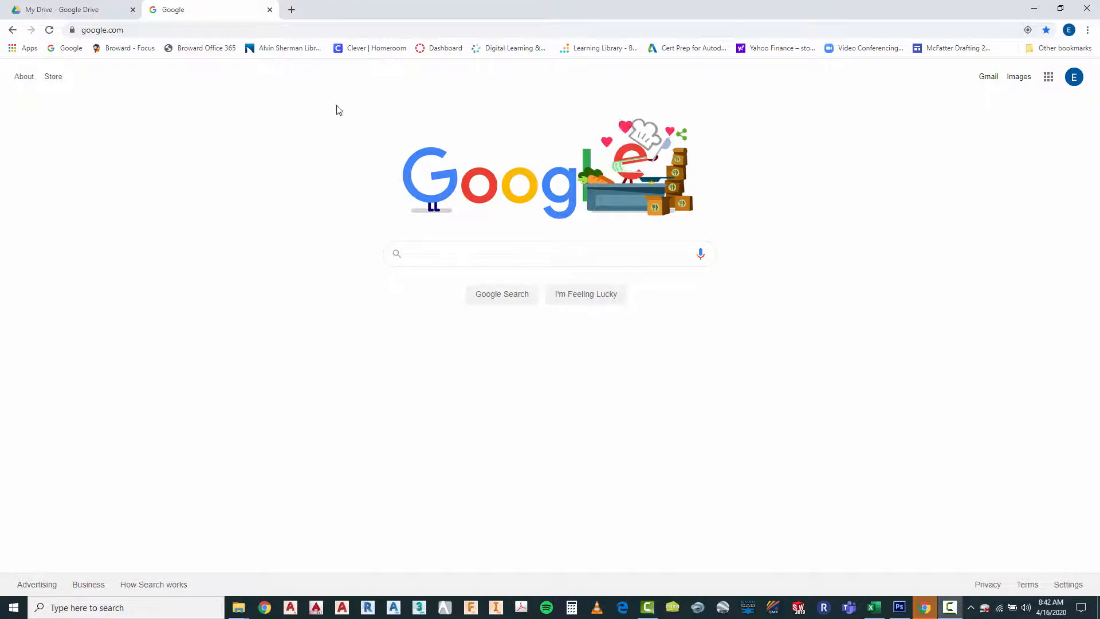
Search the web for "google account" and open the page for creating an account
left_click(110, 33)
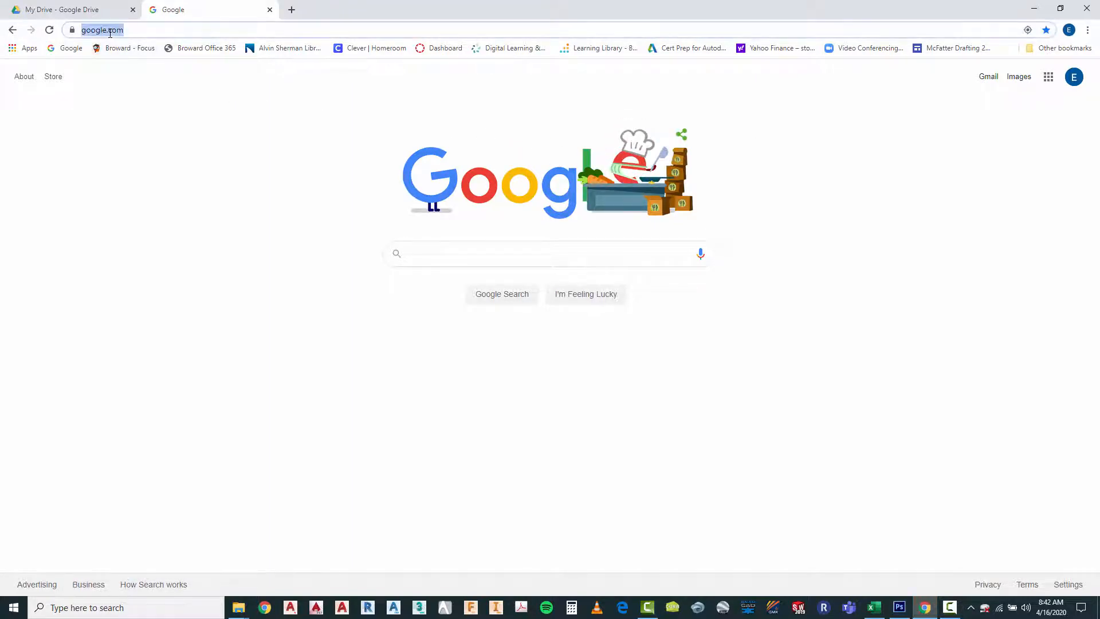
type("google")
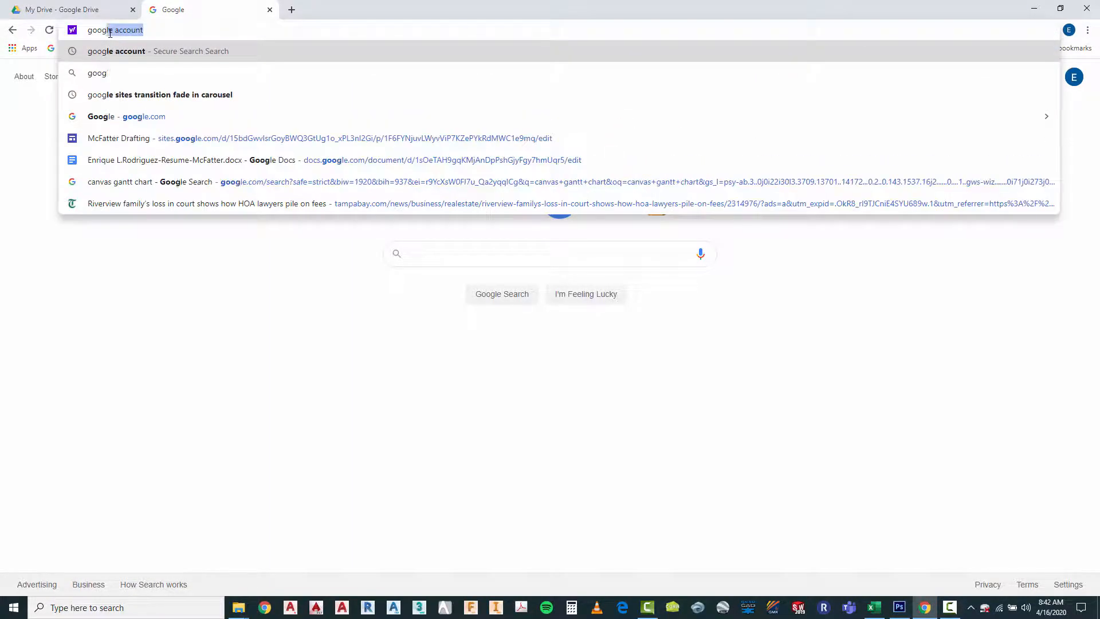
type(" ac")
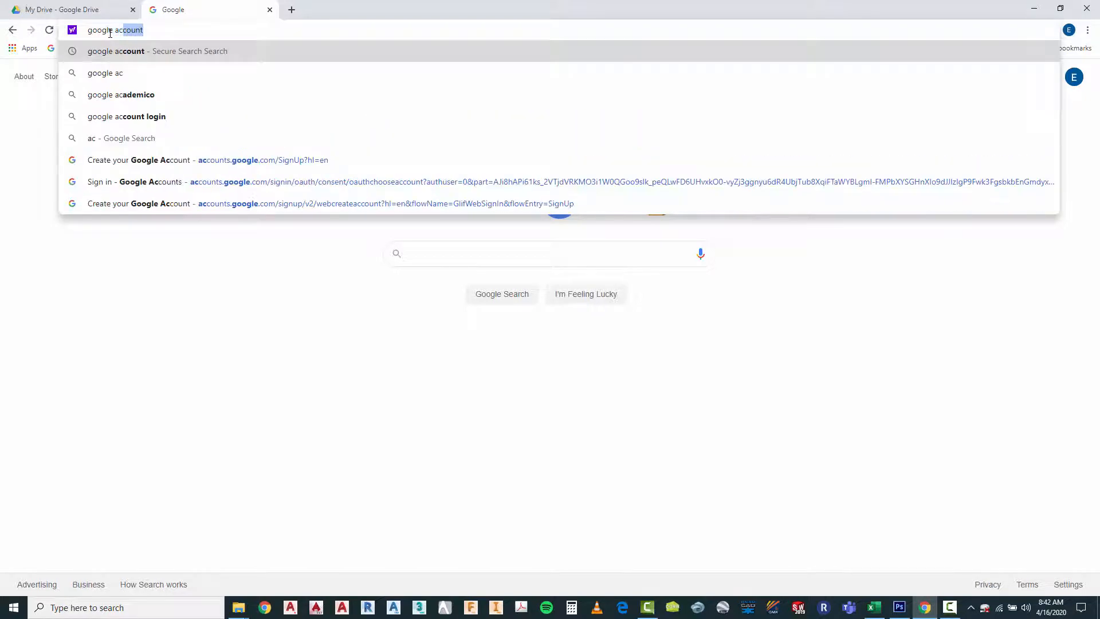
type("count")
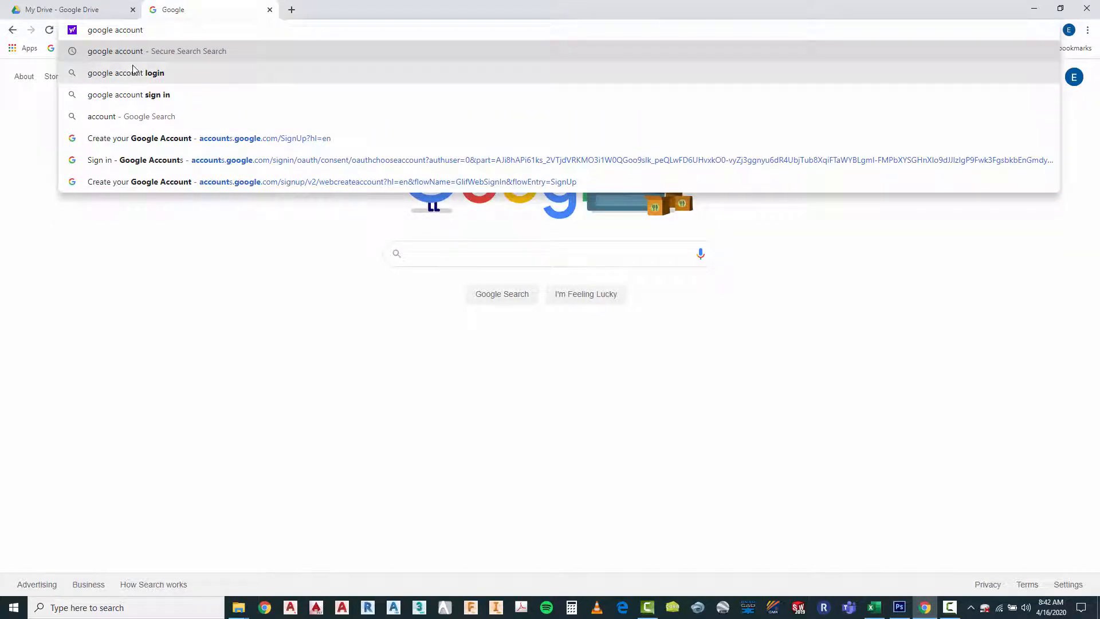
key("Return")
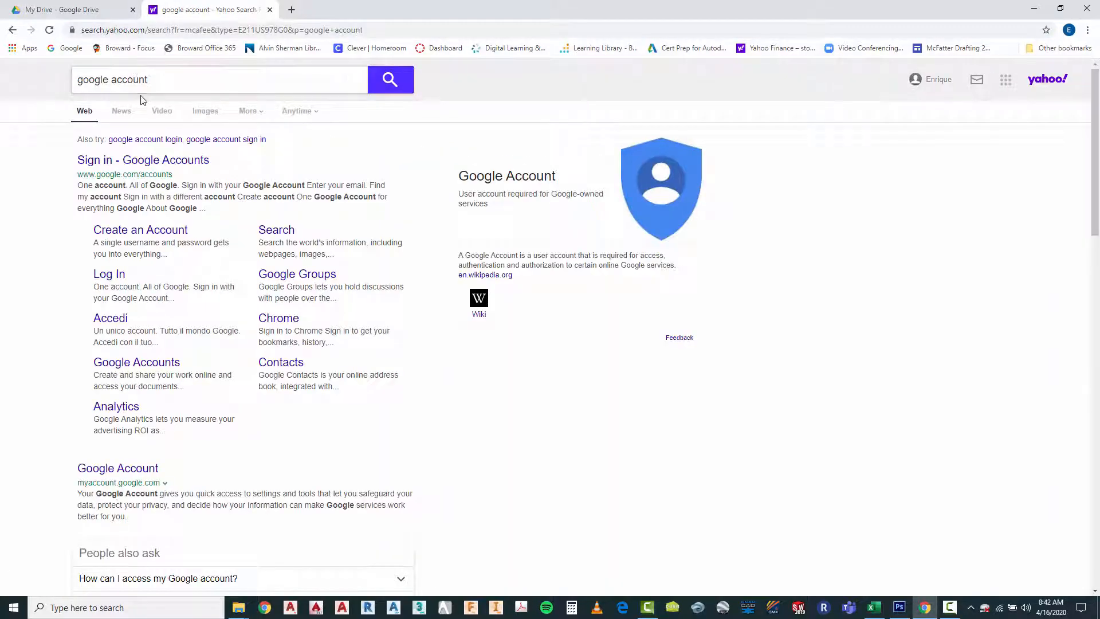
left_click(122, 230)
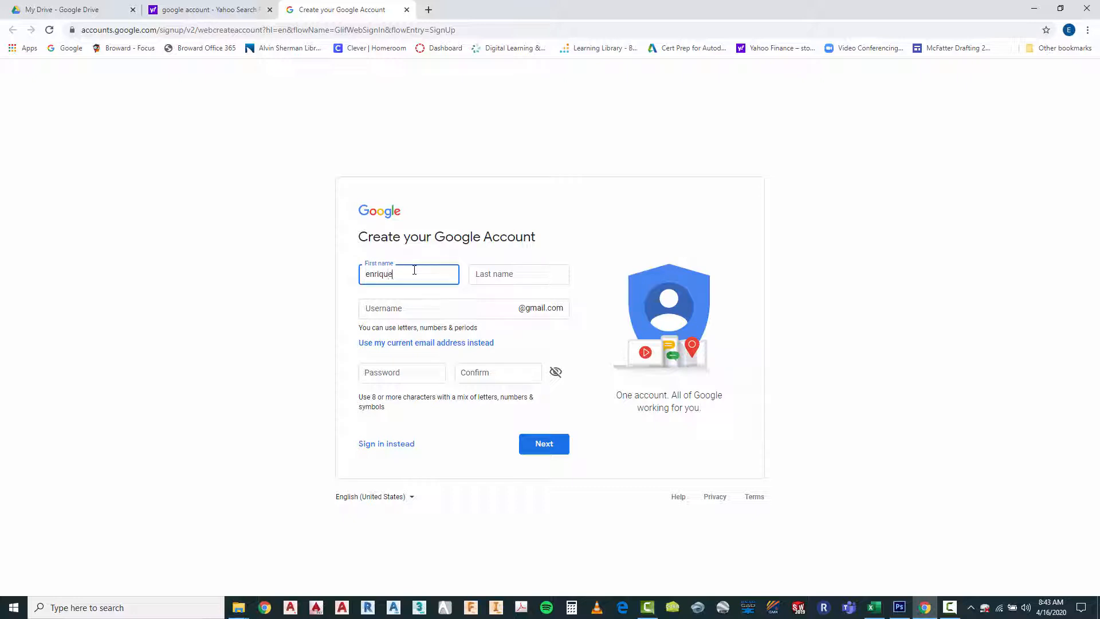
Fill in the account holder's first and last name and use their existing email address instead of a new Gmail address
key("Tab")
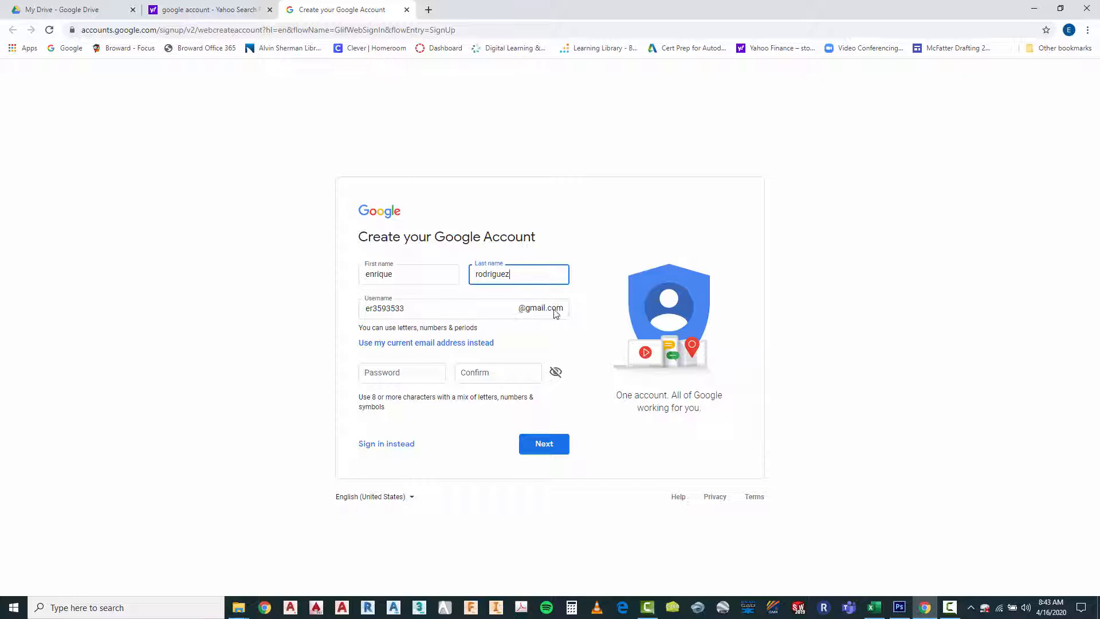
left_click(417, 344)
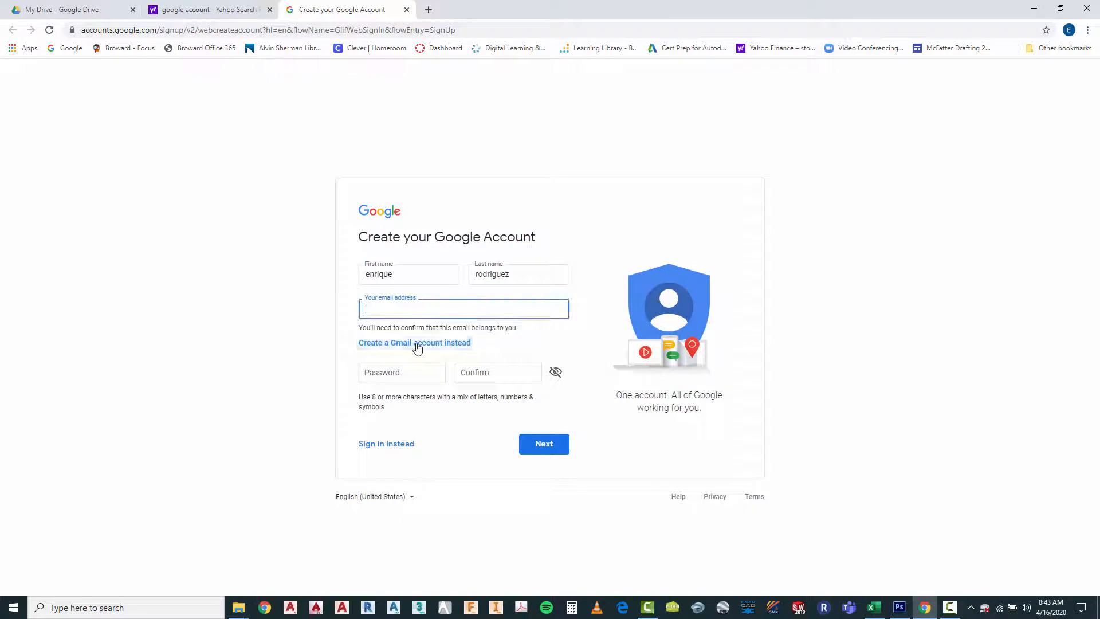
left_click(379, 310)
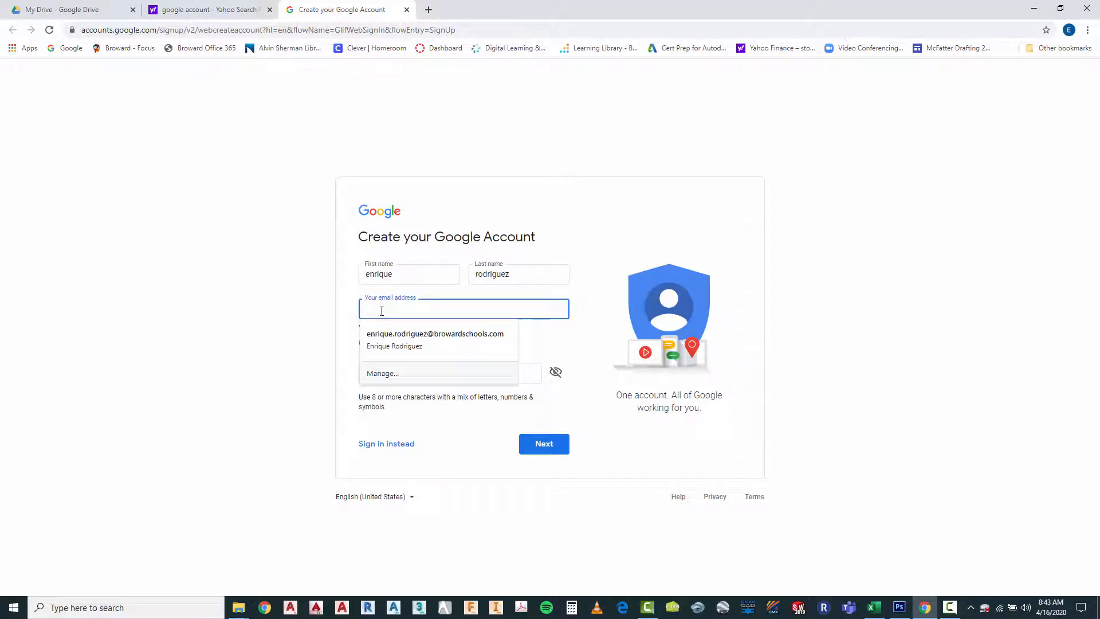
left_click(390, 335)
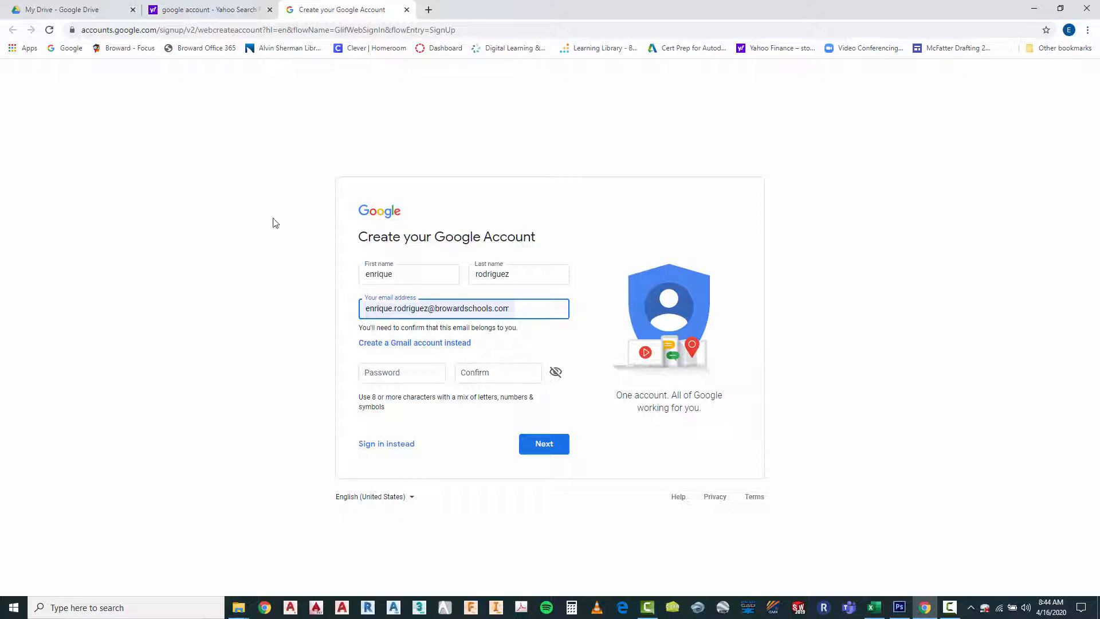
Go to the Google home page, browse the available Google apps, and open the page with more Google products
left_click(68, 50)
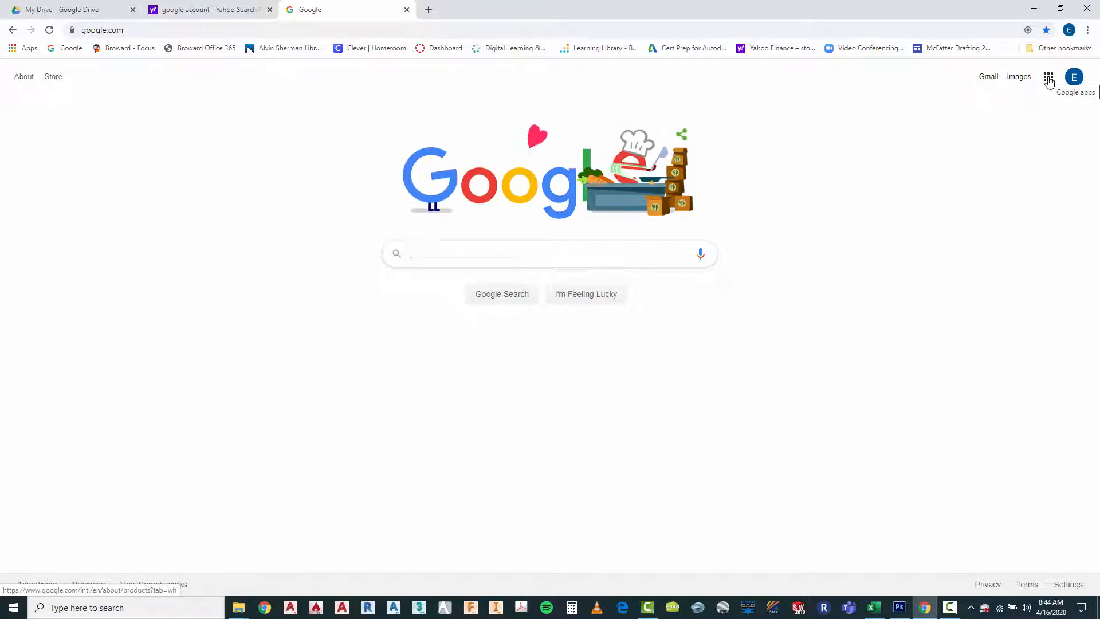
left_click(1050, 82)
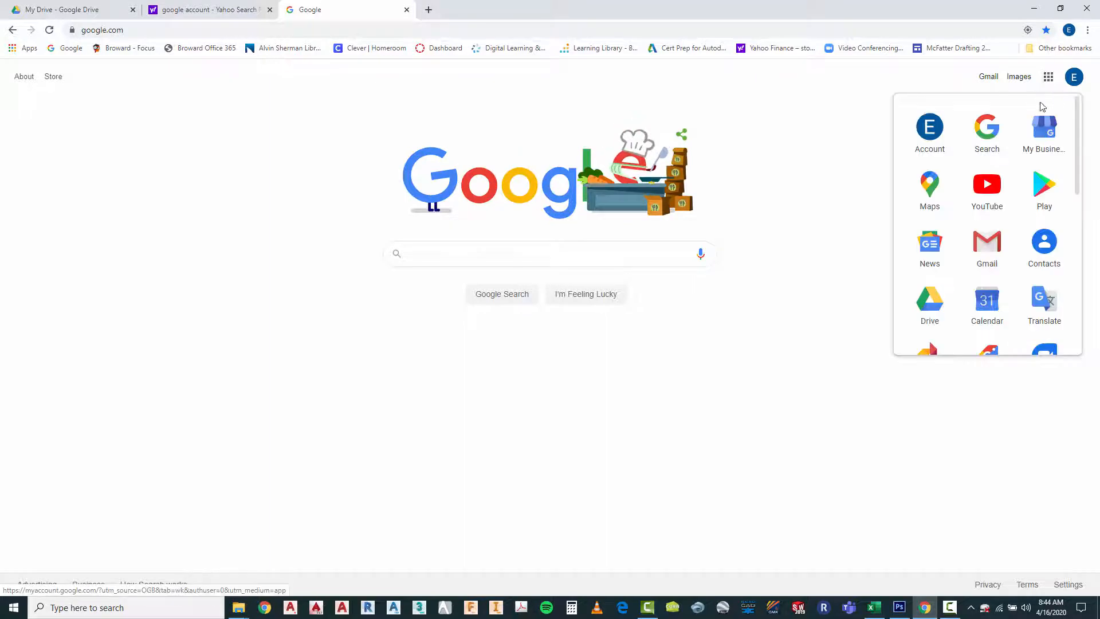
scroll(1066, 139, "down", 3)
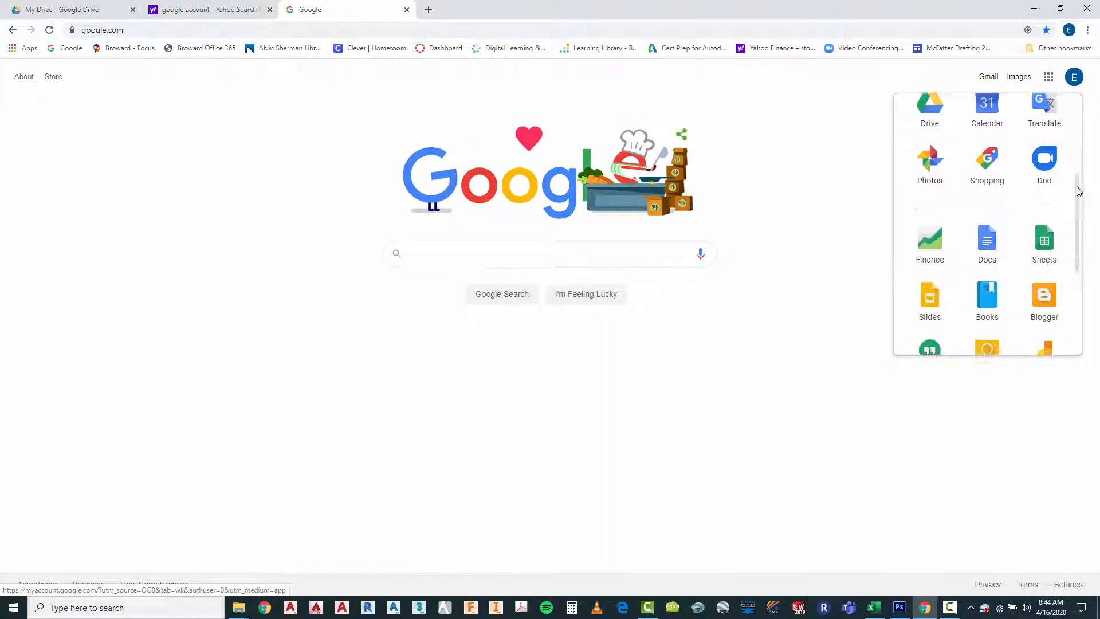
mouse_move(1077, 188)
left_mouse_down()
mouse_move(1077, 267)
mouse_move(1074, 120)
mouse_move(1077, 261)
mouse_move(1083, 177)
left_mouse_up()
scroll(1083, 176, "up", 1)
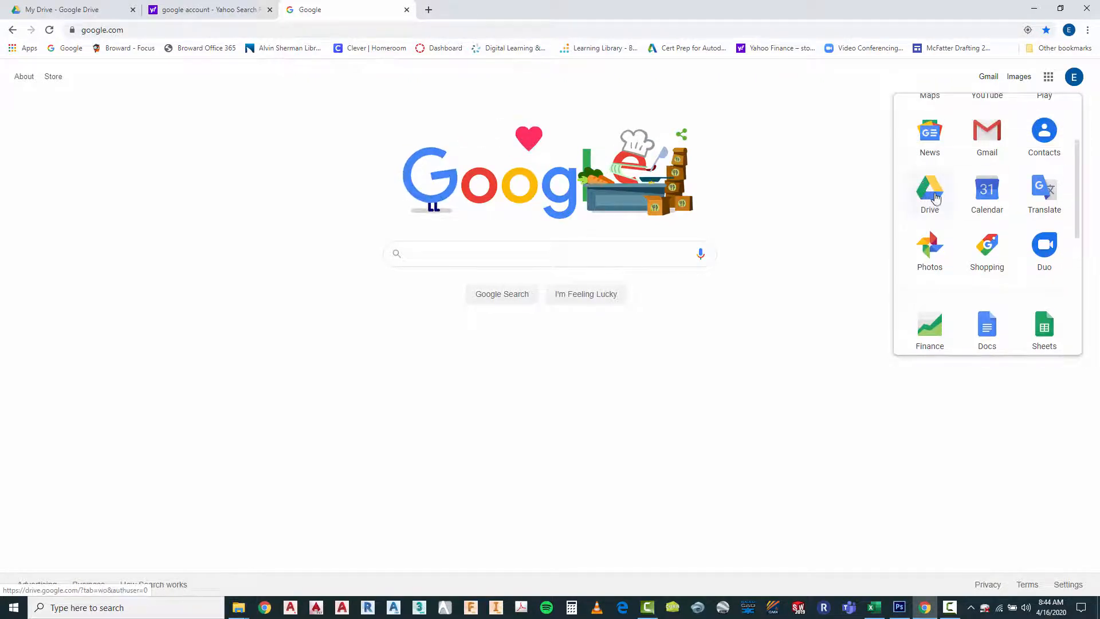
left_click_drag(1075, 162, 1076, 278)
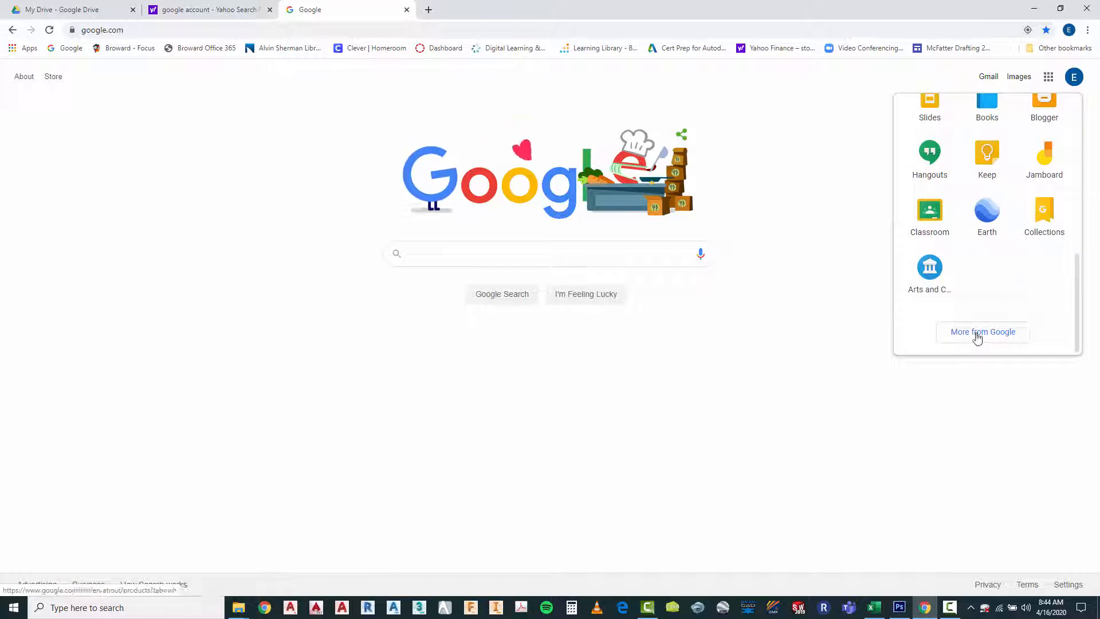
left_click(977, 337)
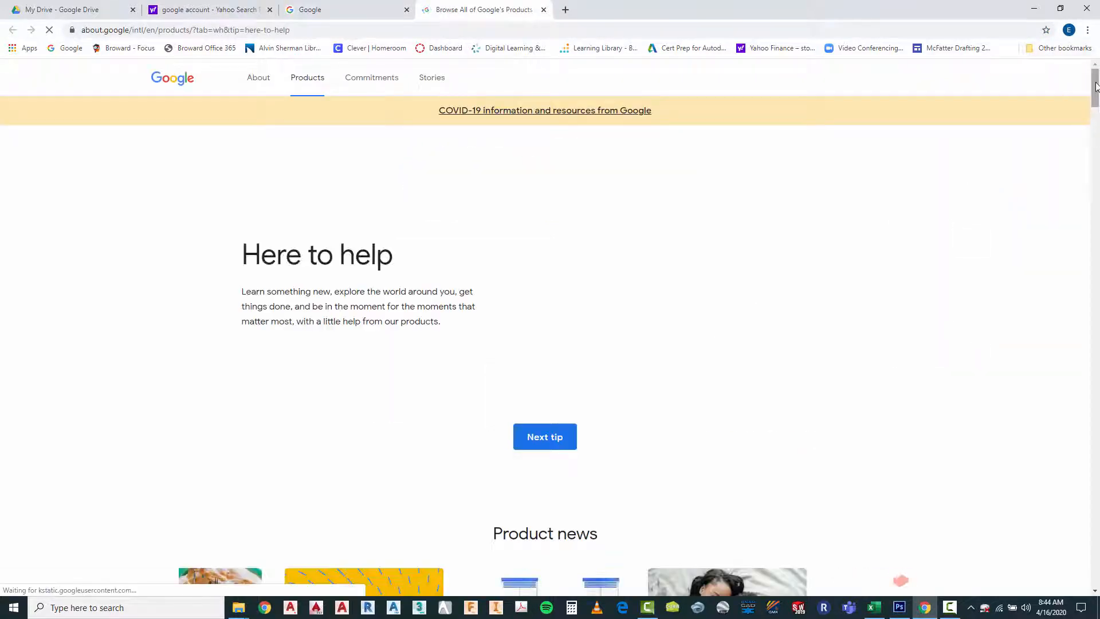
Open Google Sites from the list of all products and create a new blank site
left_click_drag(1096, 86, 1082, 523)
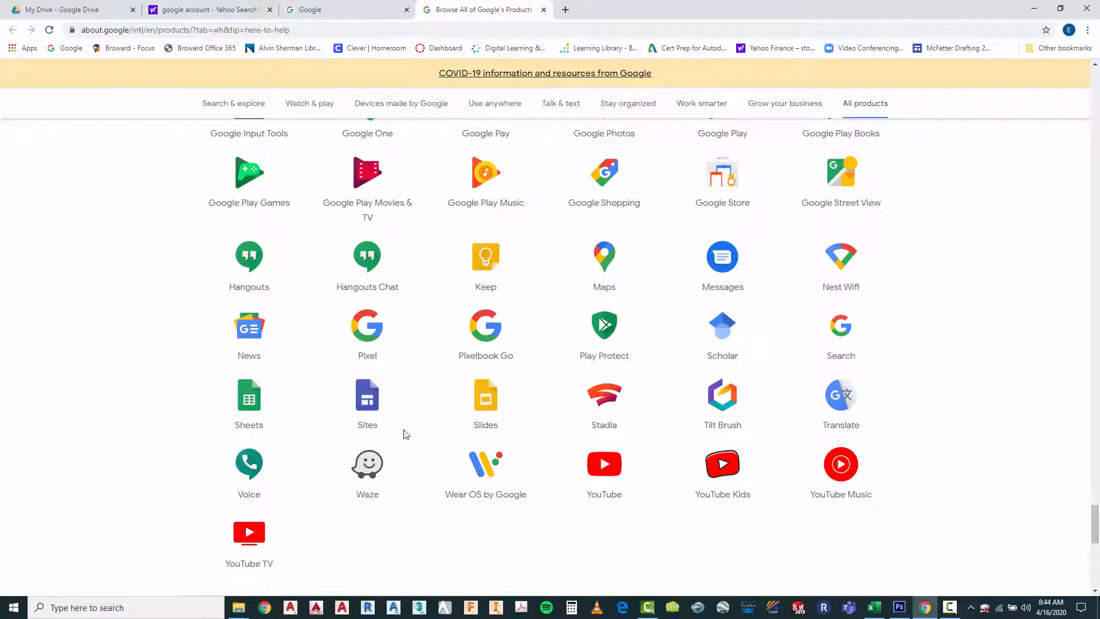
left_click(364, 397)
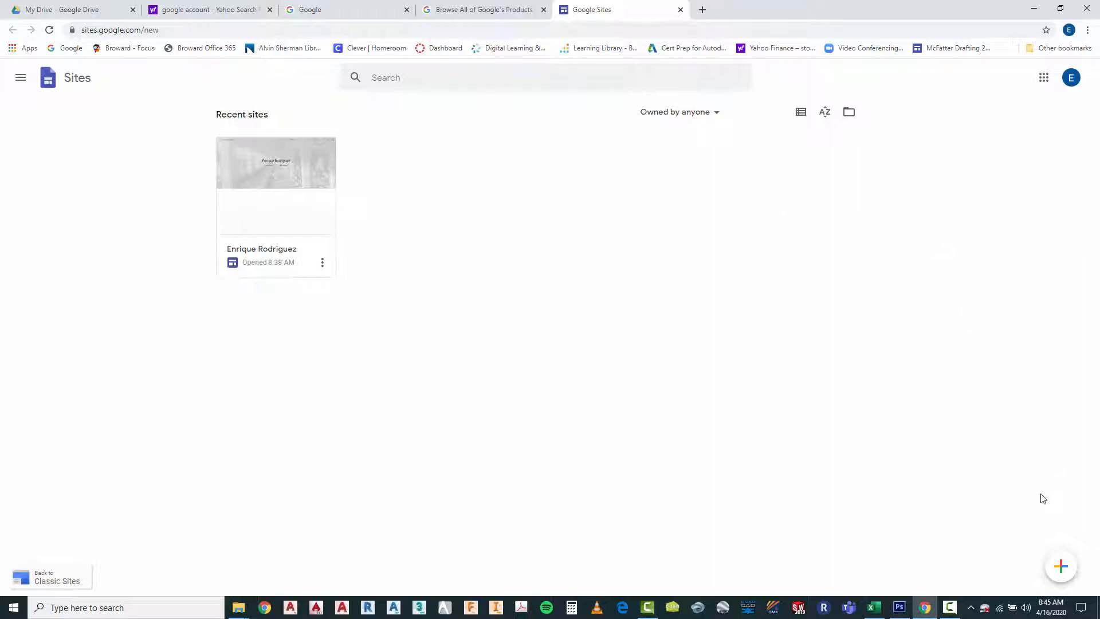
left_click(1063, 570)
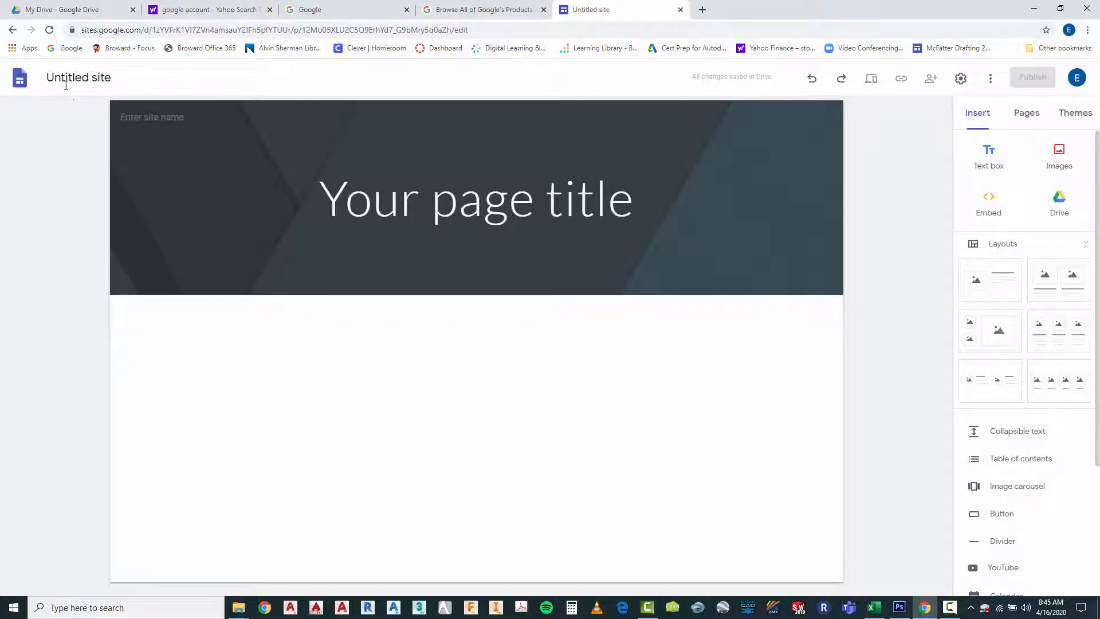
Rename the untitled site with the owner's full name followed by "Portfolio"
left_click(86, 78)
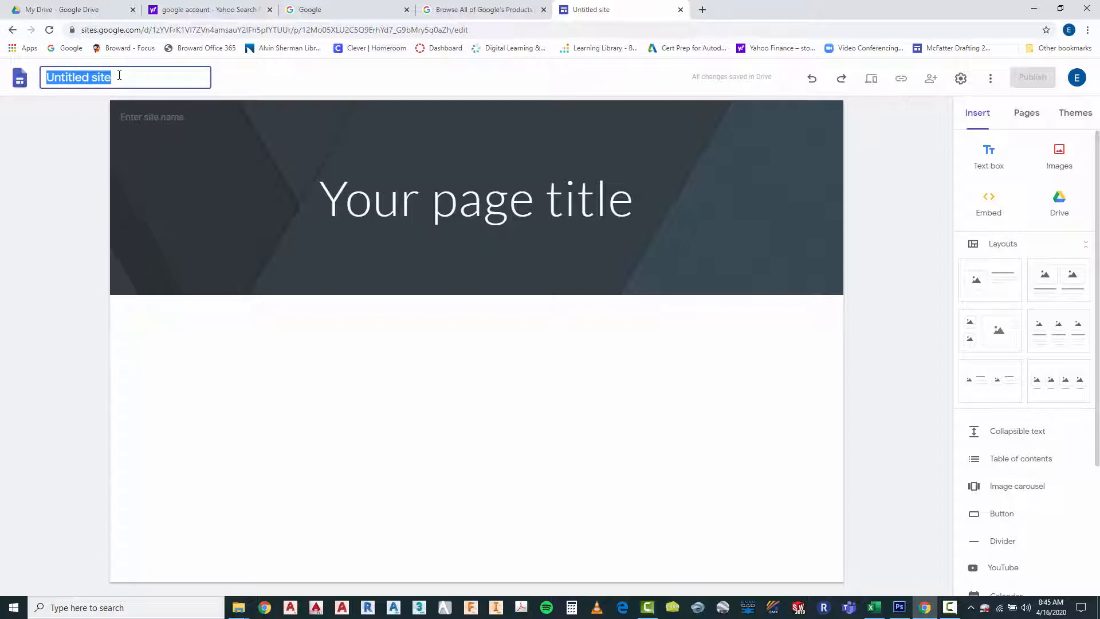
type("John Doe")
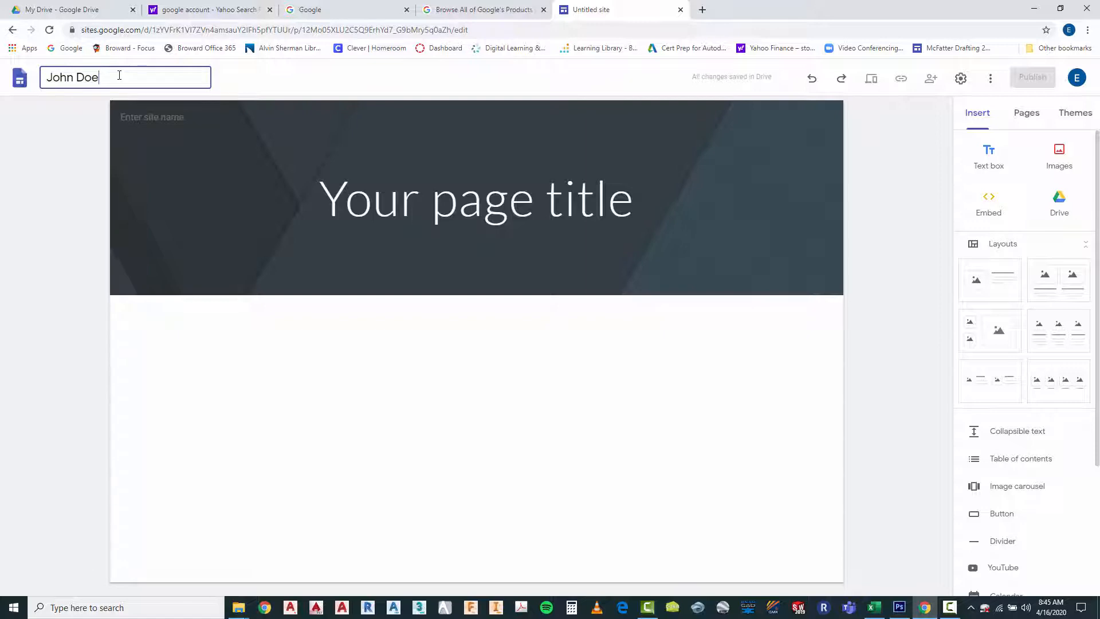
type(" Portfolio")
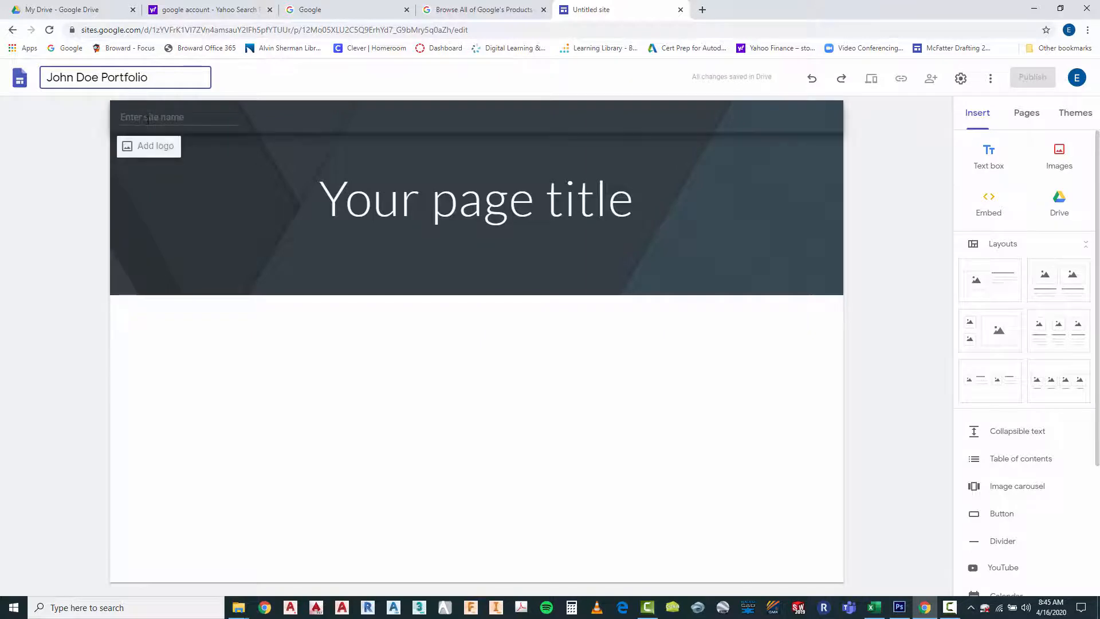
key("Return")
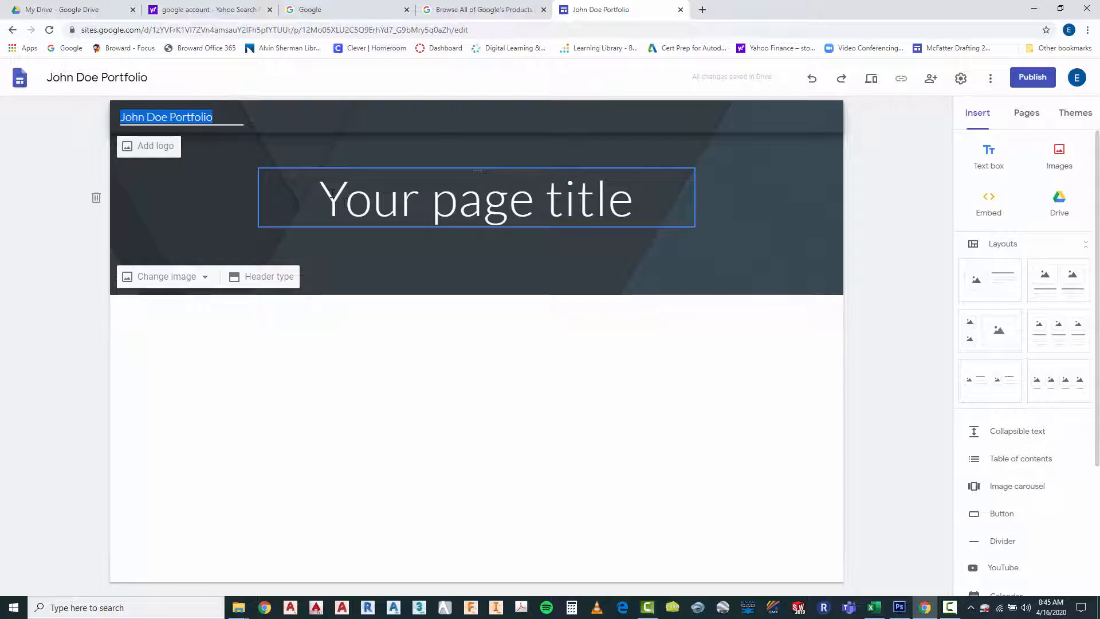
Replace the placeholder page title in the header with the owner's full name followed by "Portfolio"
left_click(346, 204)
left_click_drag(320, 201, 633, 210)
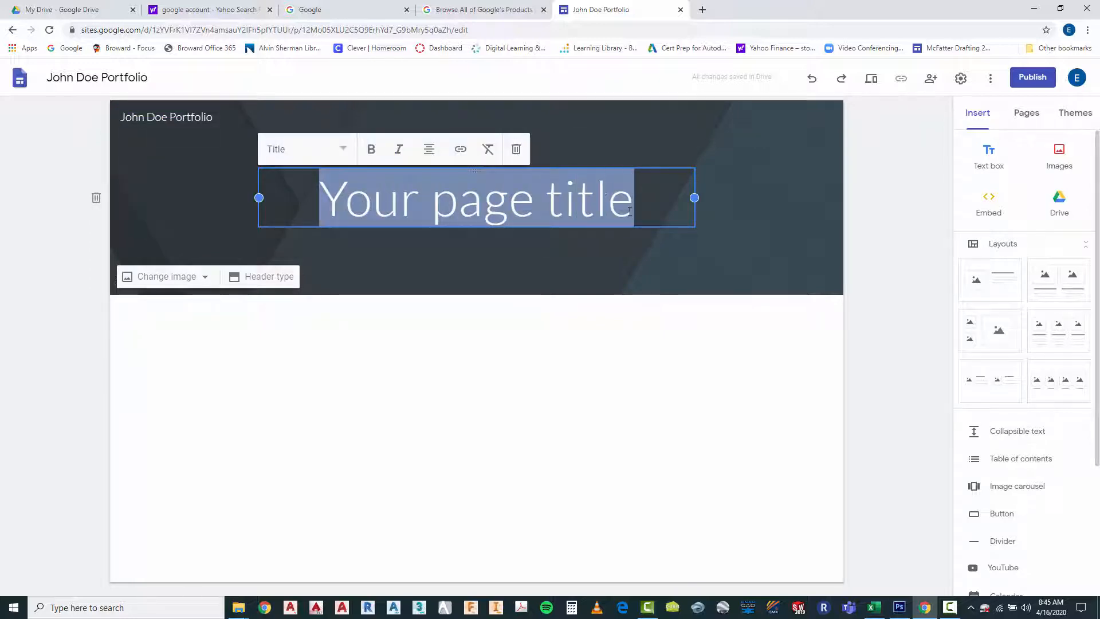
left_click(608, 339)
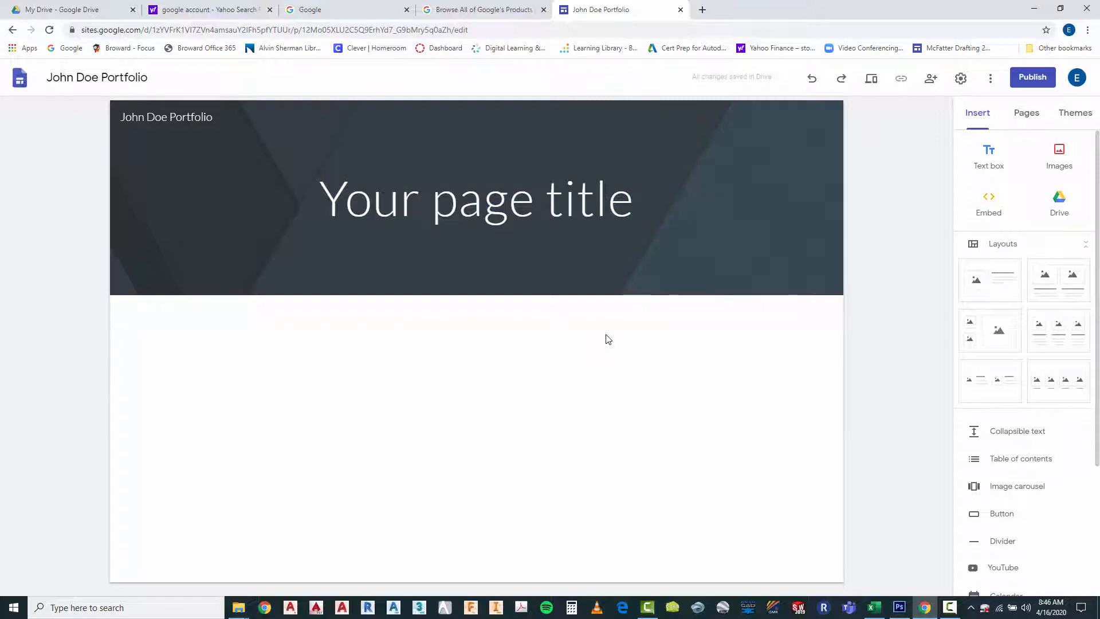
left_click(333, 201)
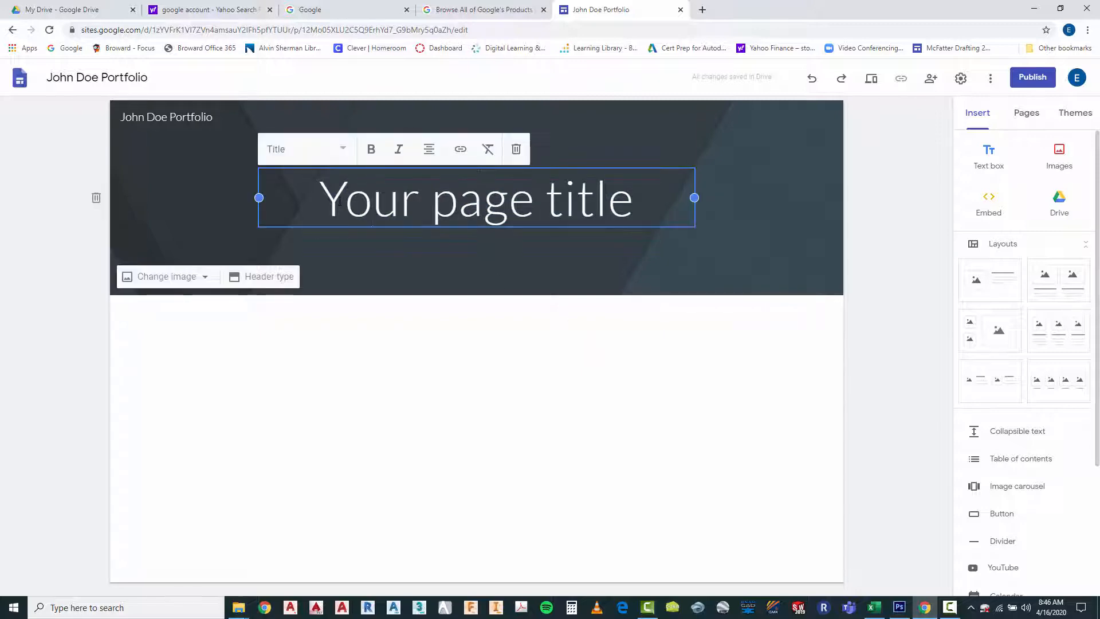
left_click_drag(332, 201, 655, 232)
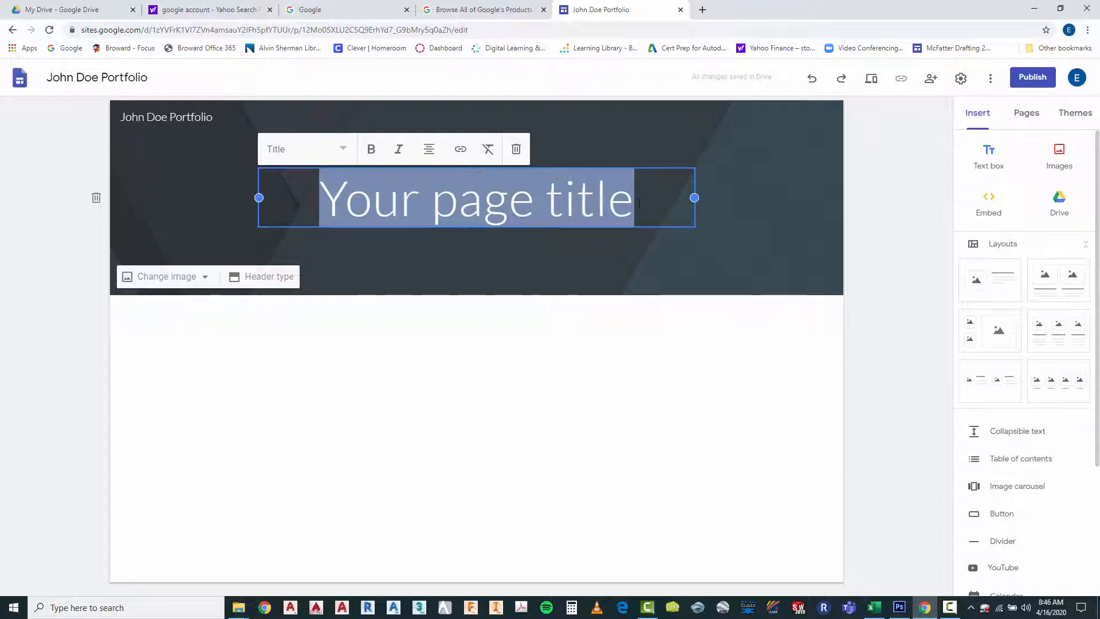
type("Jo")
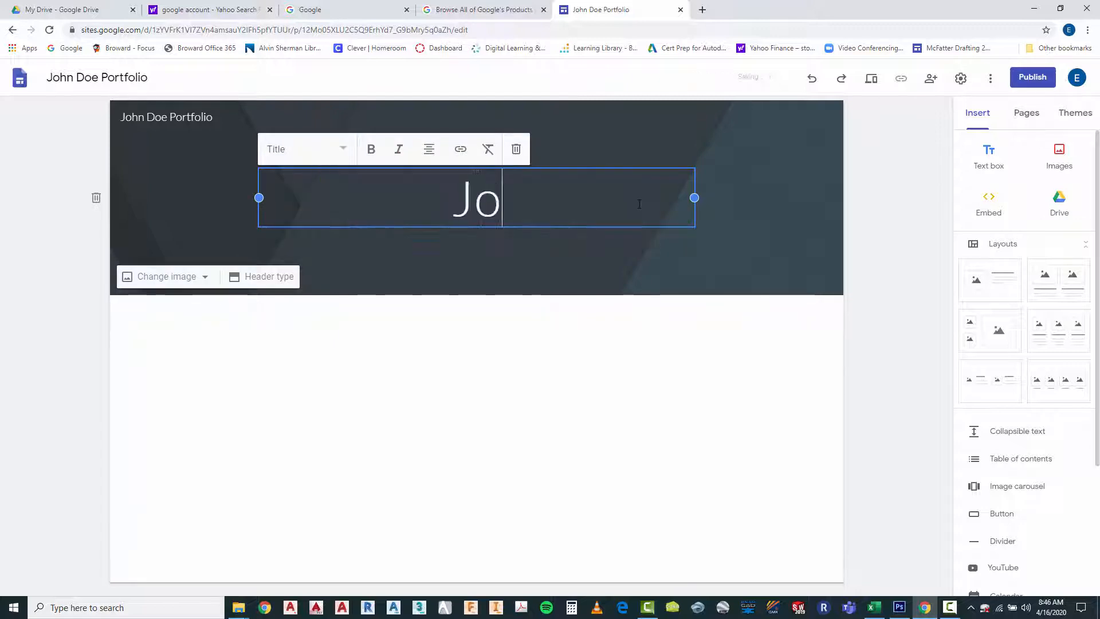
type("hn D")
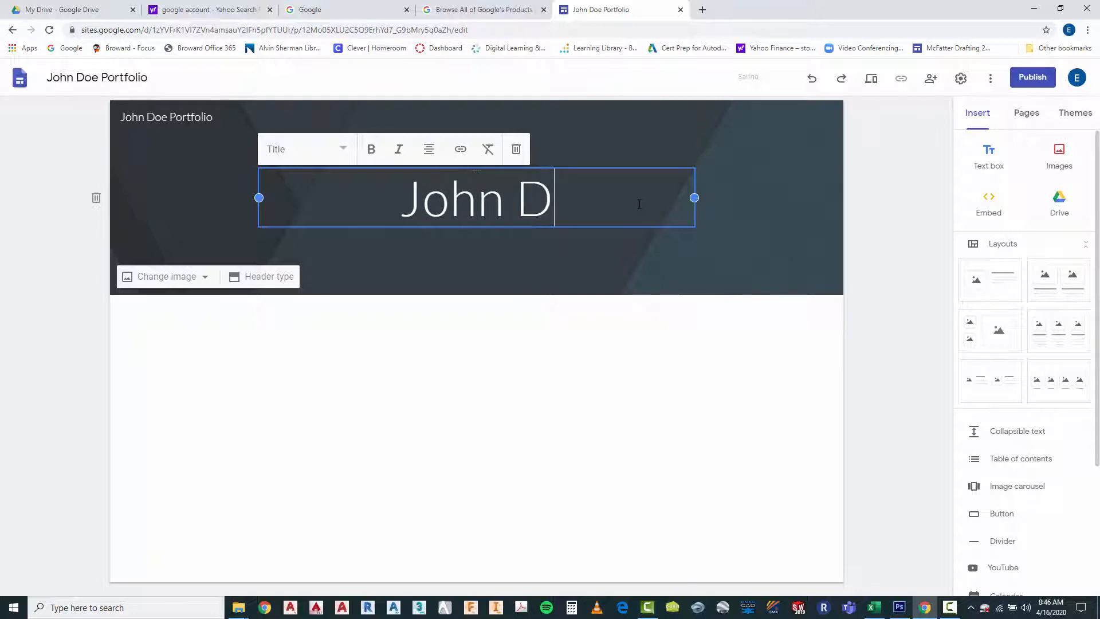
type("oe P")
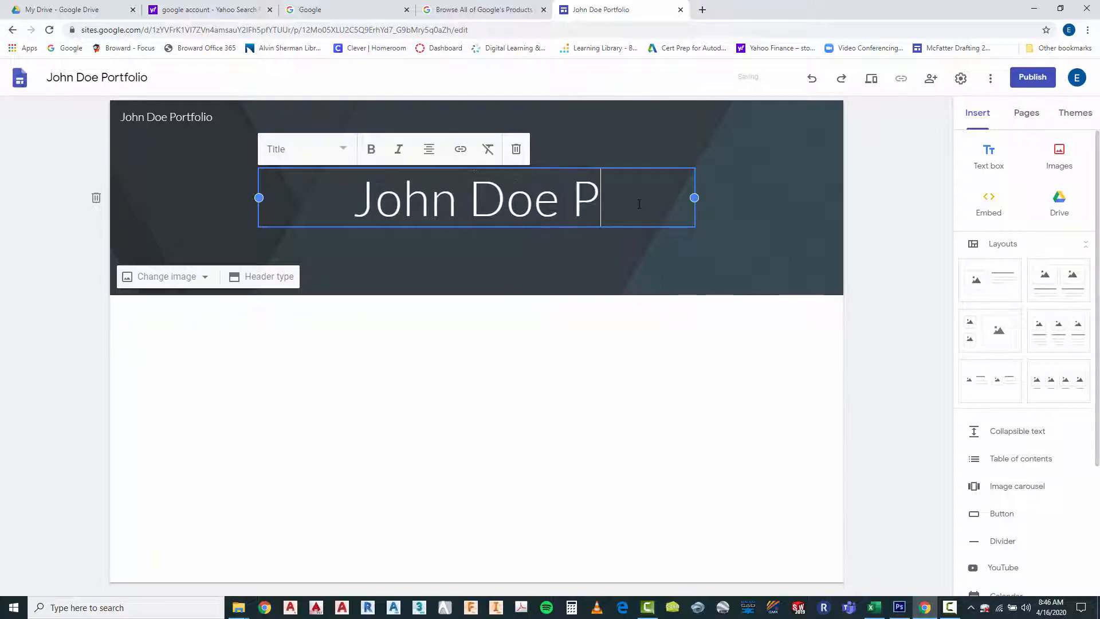
type("ortfolio")
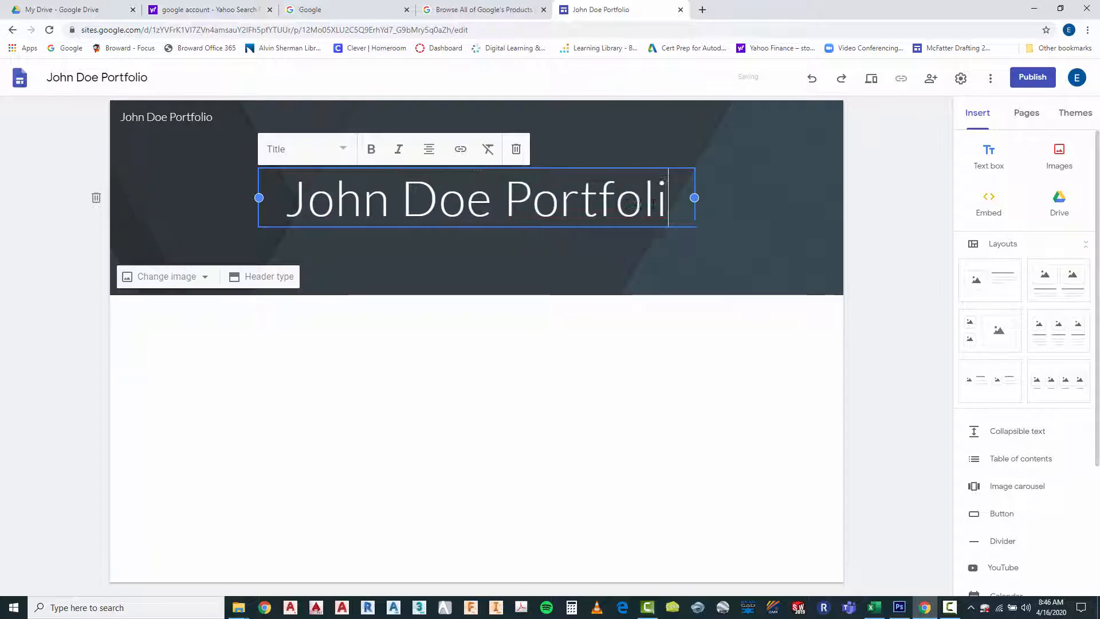
Break the page title onto a second line before "Portfolio" and apply the Heading text style to both lines
left_click(495, 203)
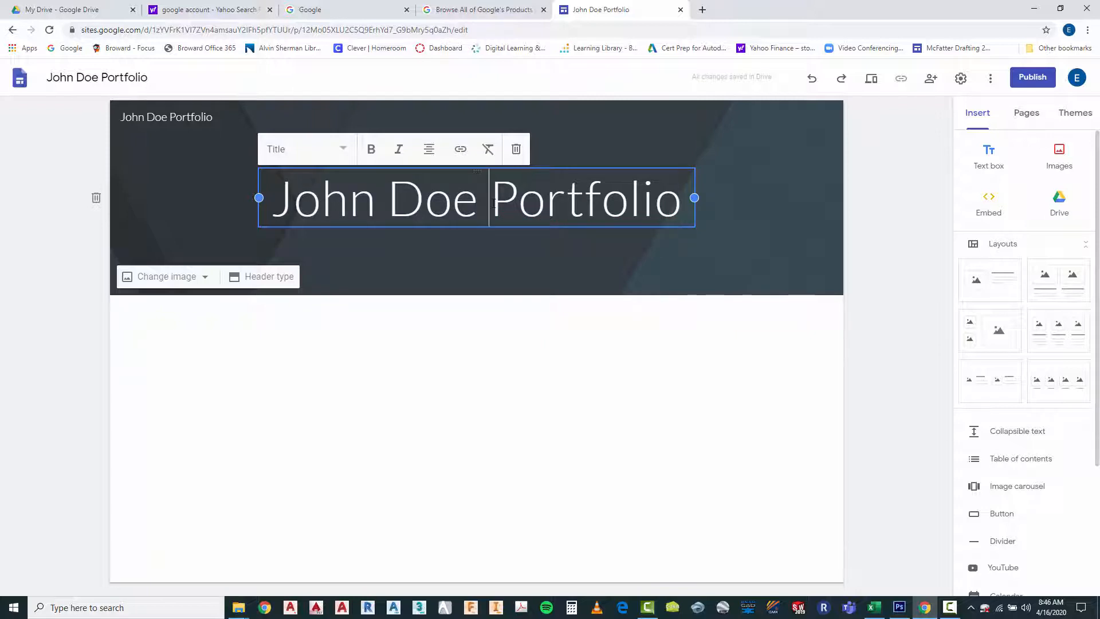
key("Return")
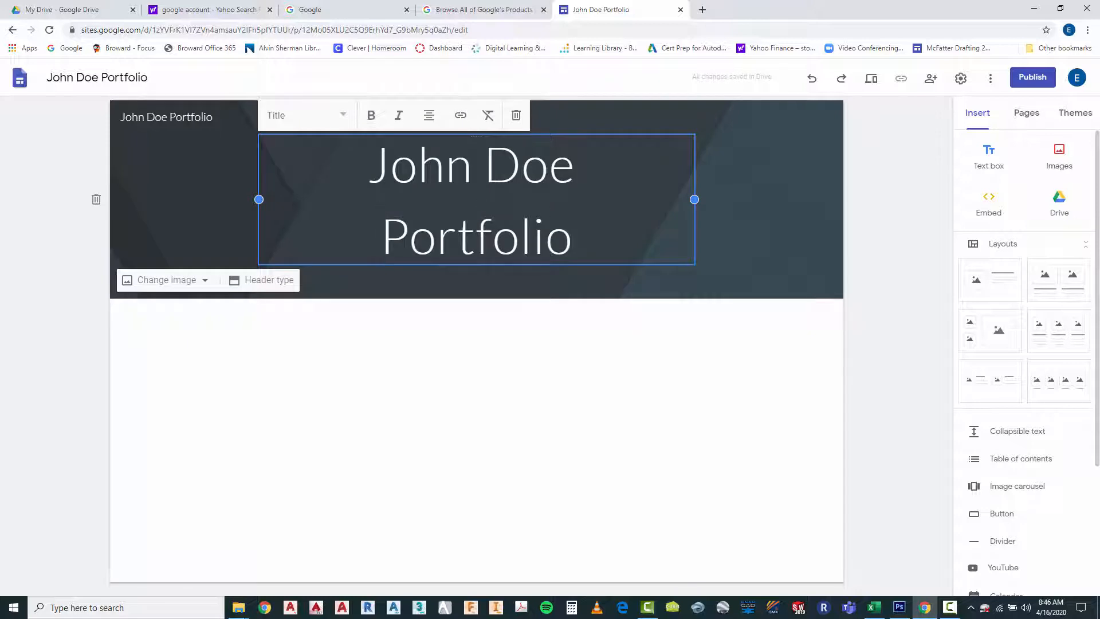
left_click_drag(370, 155, 582, 240)
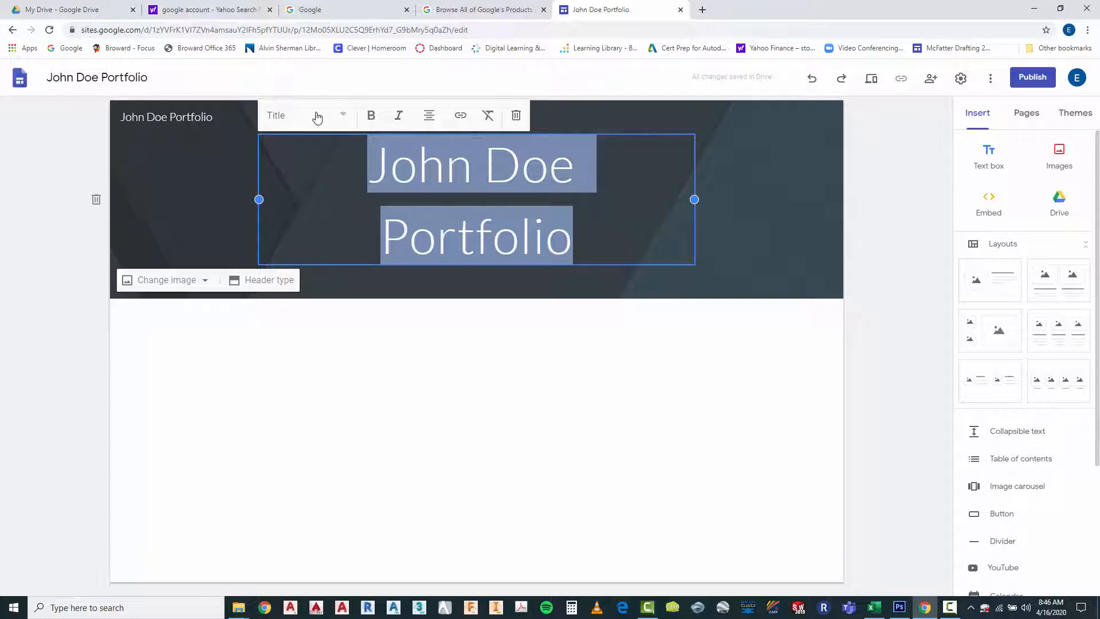
left_click(345, 118)
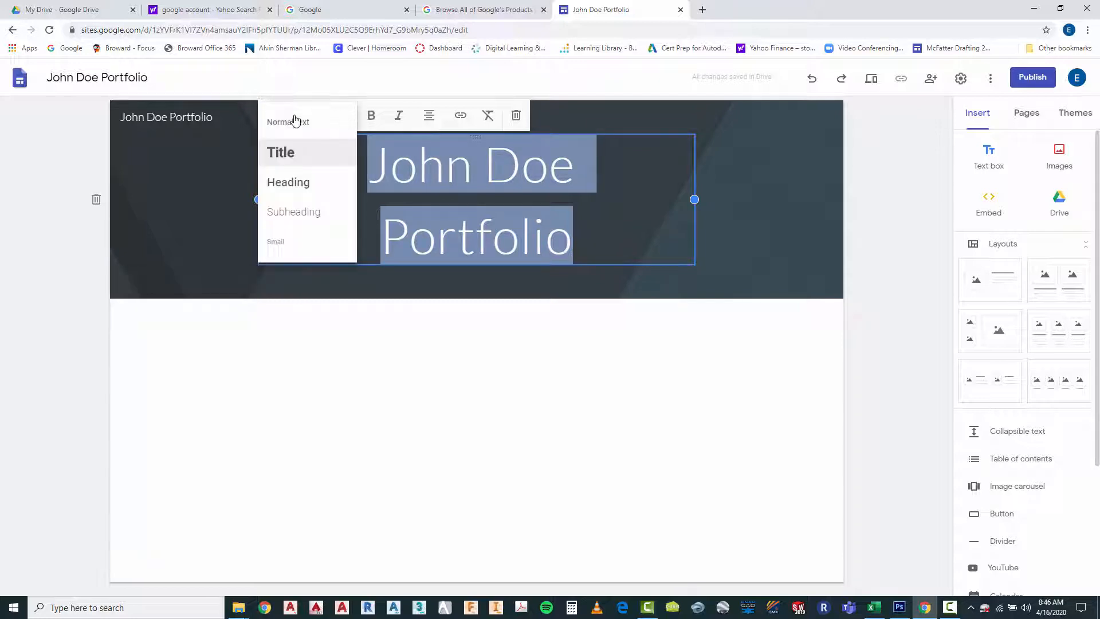
left_click(290, 184)
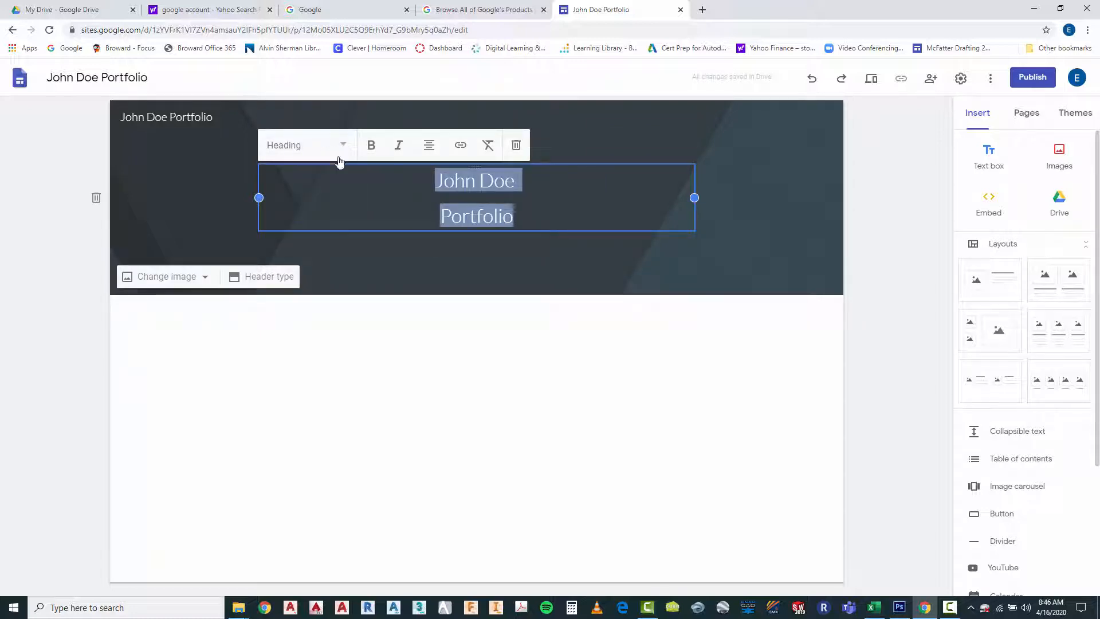
Apply the Title text style to both lines of the page title and center-align them
left_click(343, 146)
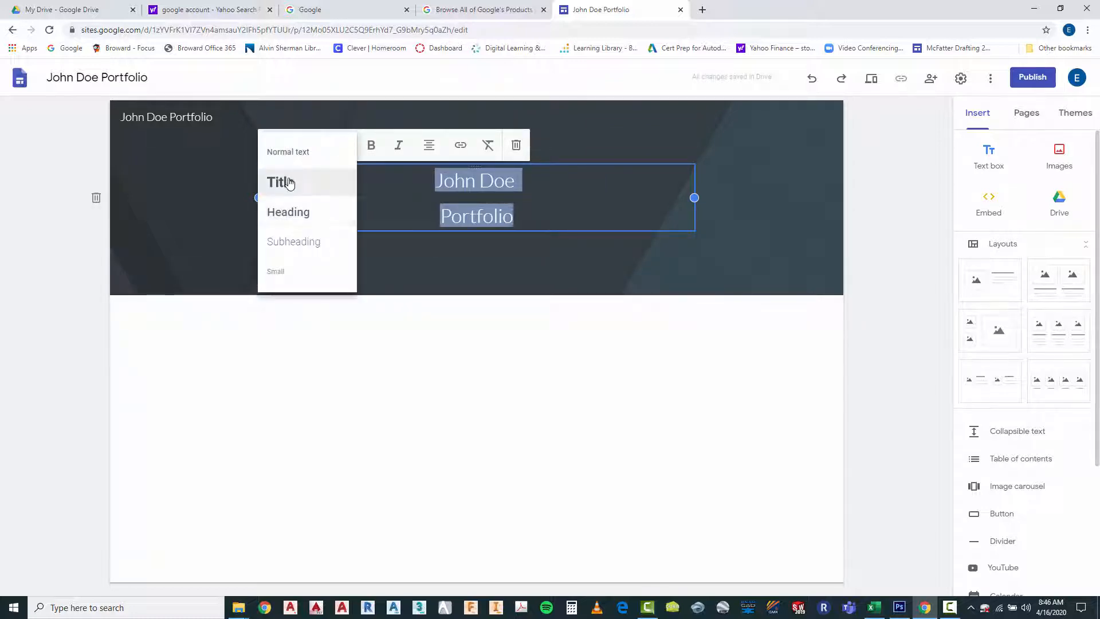
left_click(289, 181)
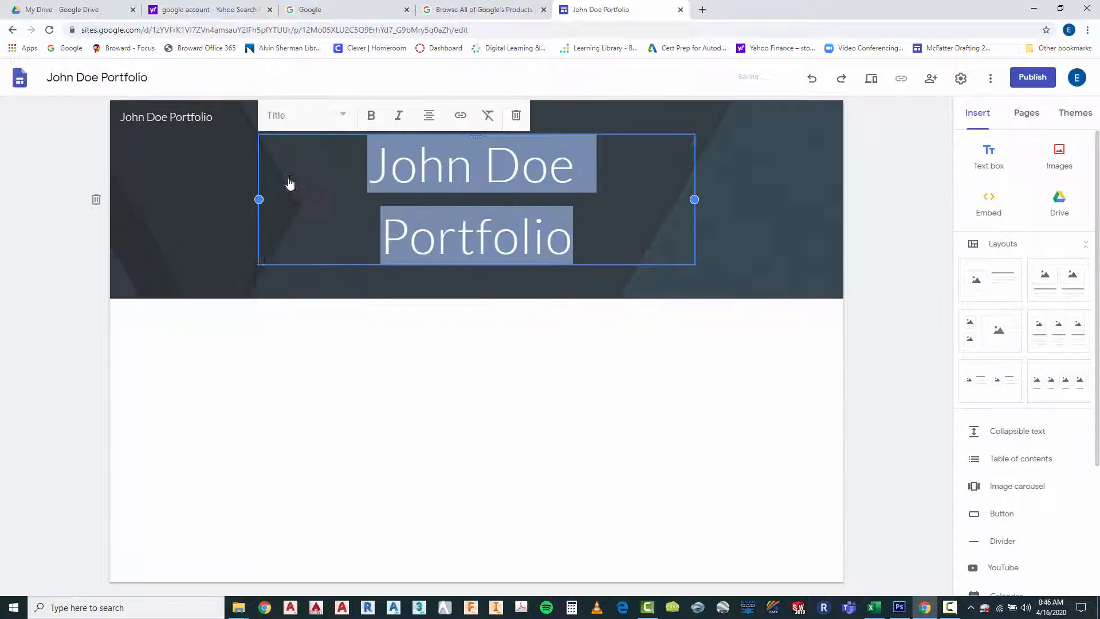
left_click(428, 116)
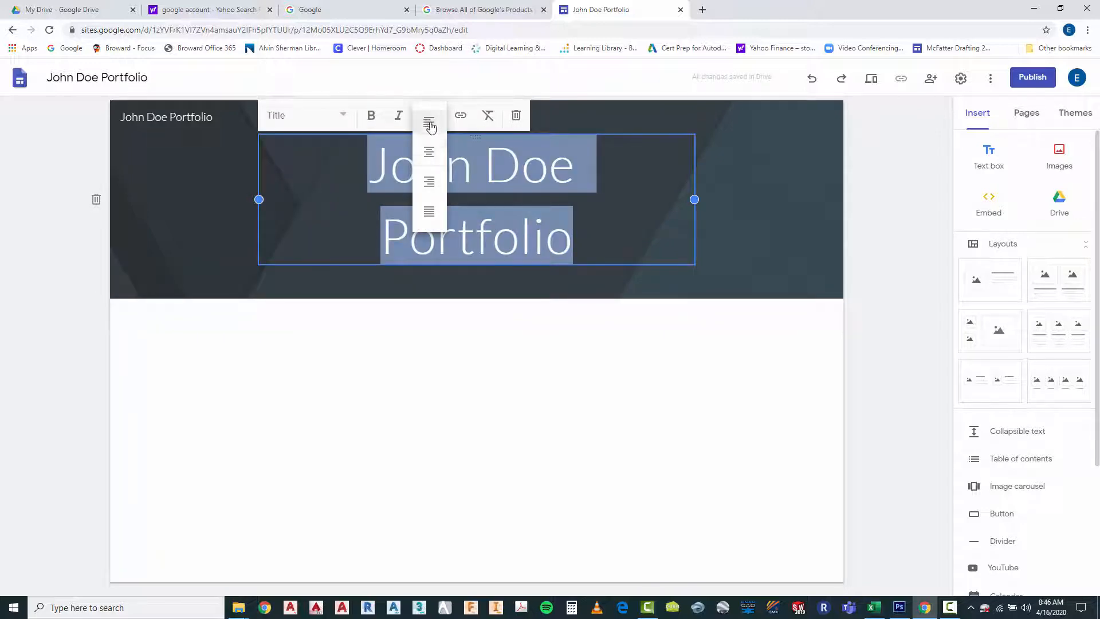
left_click(429, 122)
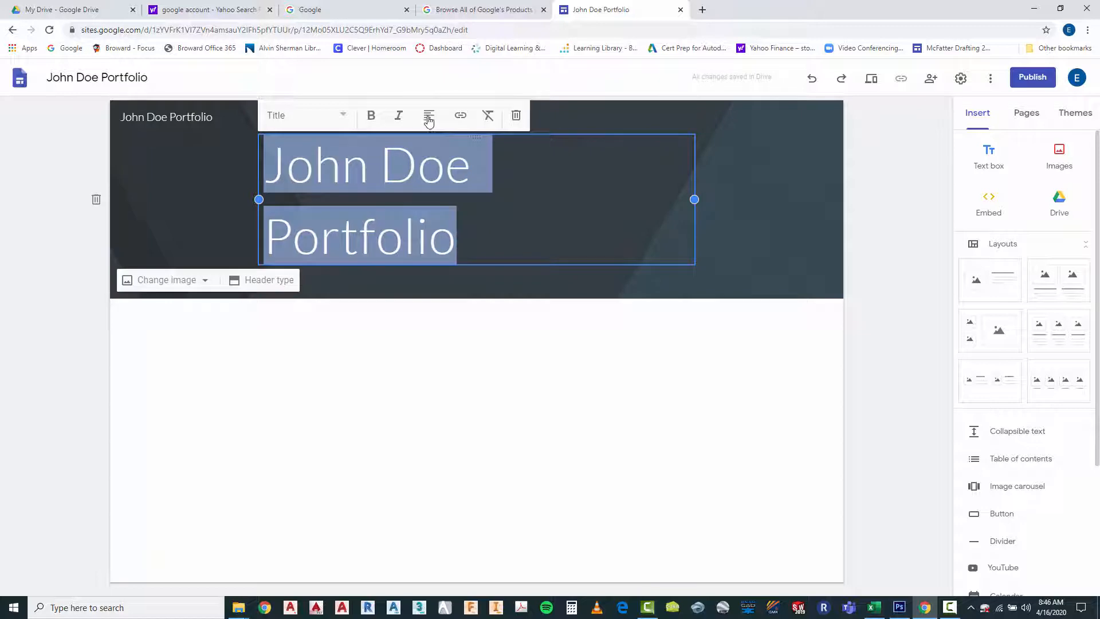
left_click(429, 118)
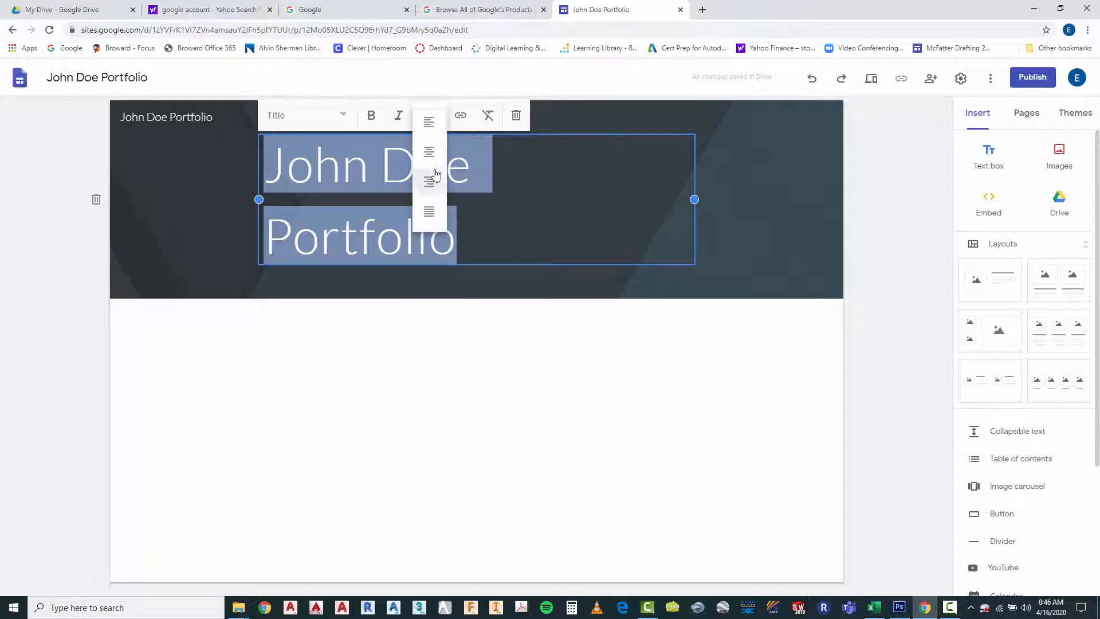
left_click(429, 151)
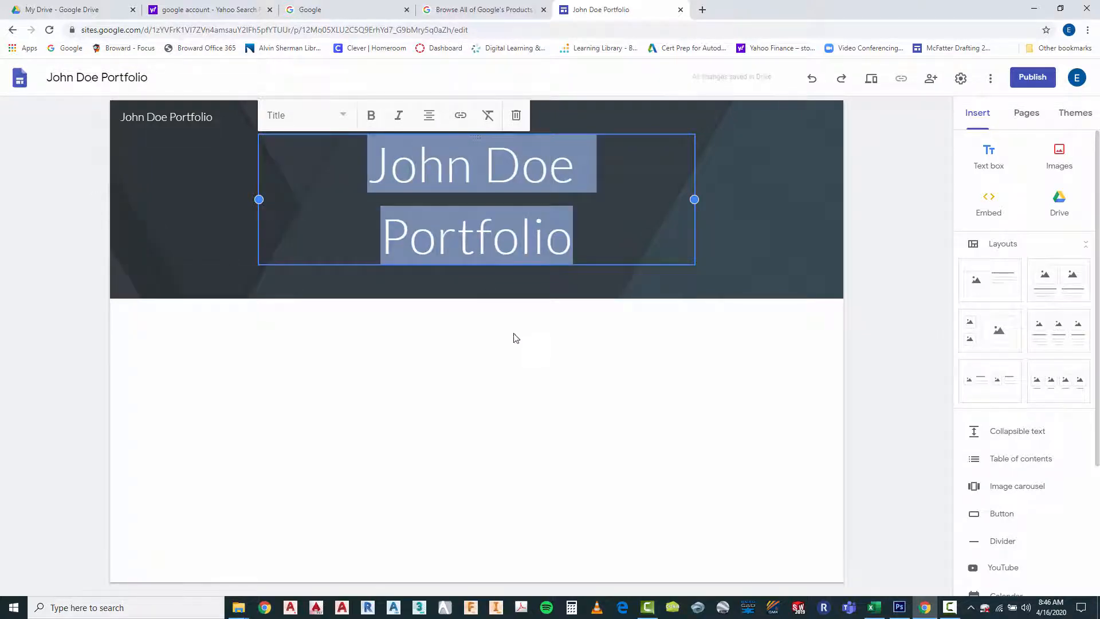
left_click(528, 386)
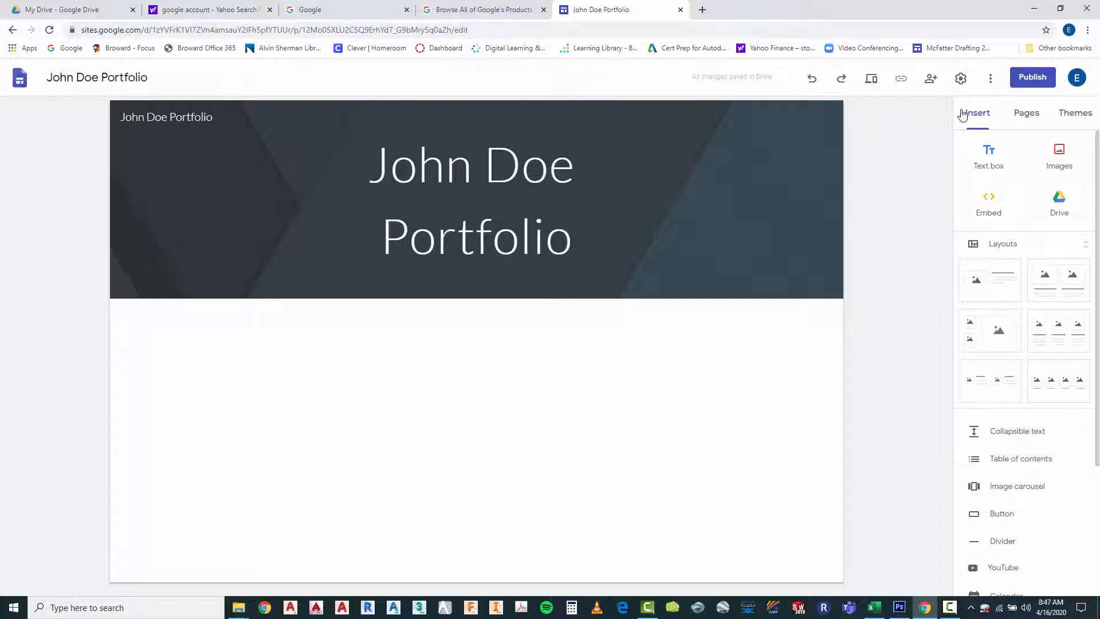
Try the Aristotle, Diplomat, Vision, Level and Impression themes on the site, and return to the Simple theme
left_click(1078, 119)
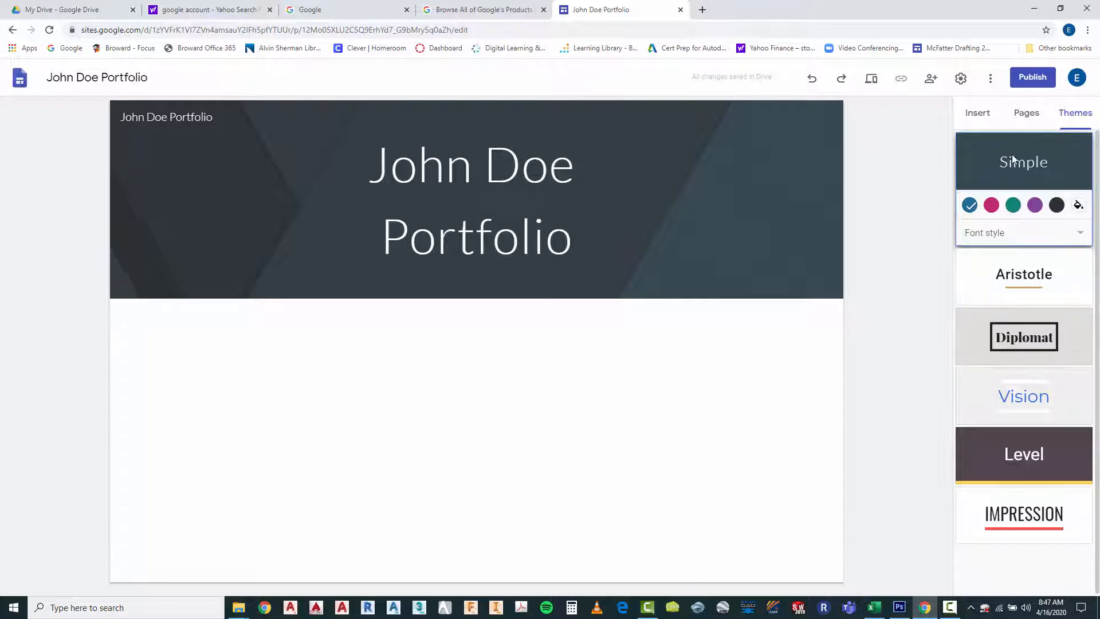
left_click(1024, 278)
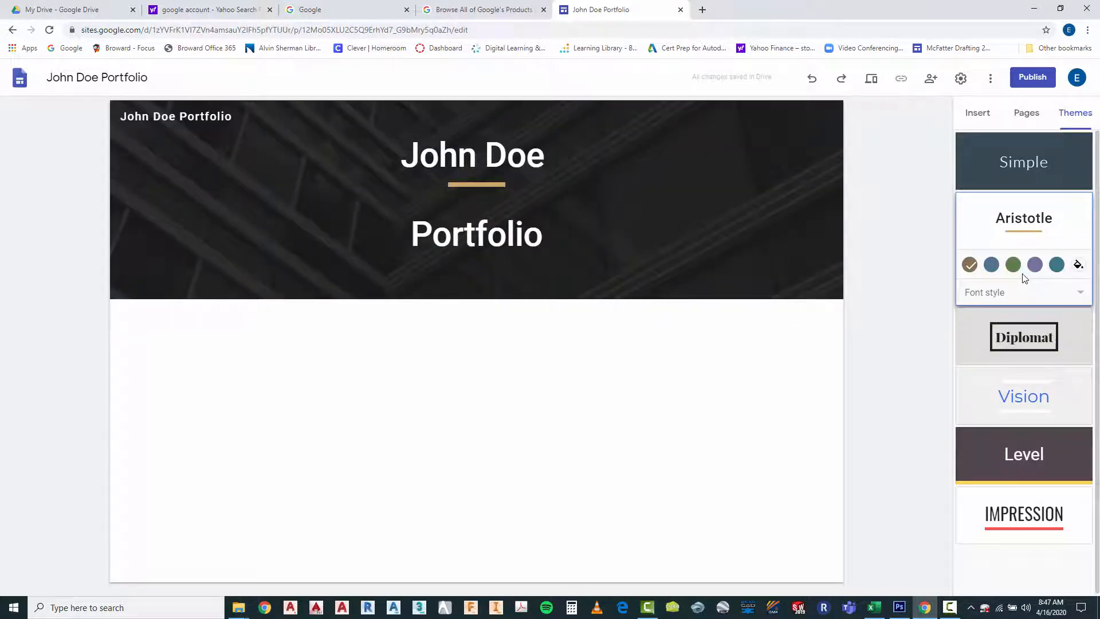
left_click(1024, 336)
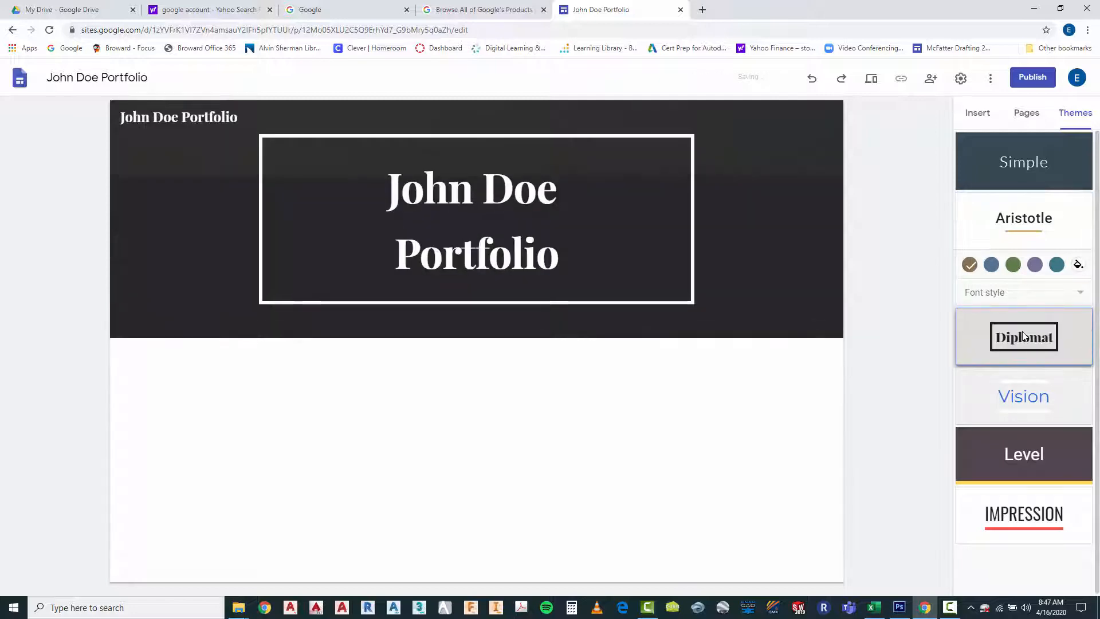
left_click(1031, 400)
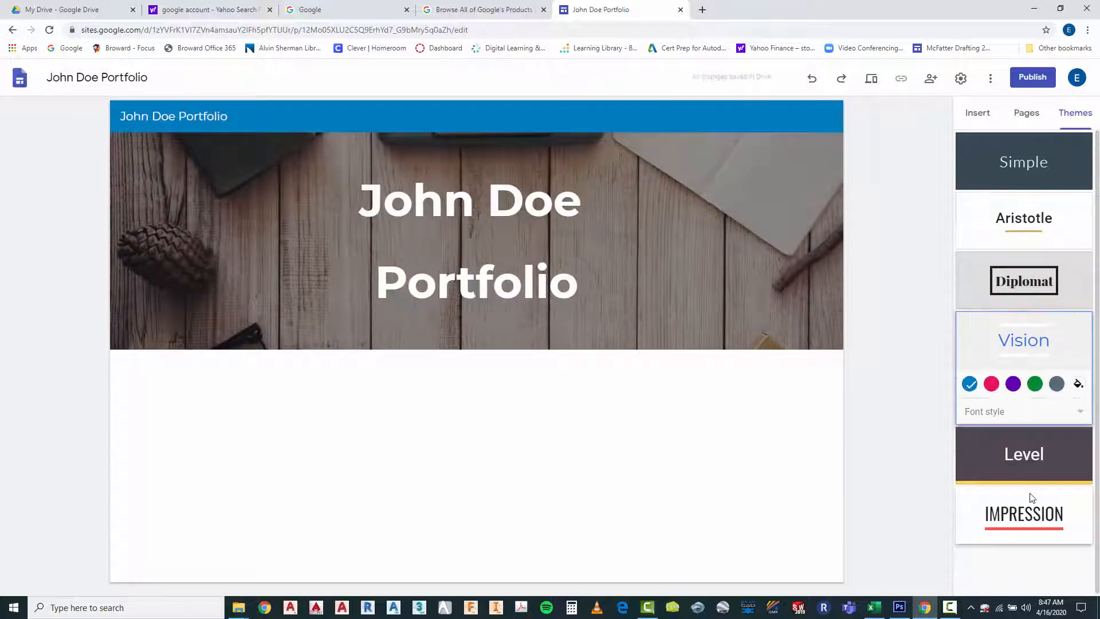
left_click(1012, 469)
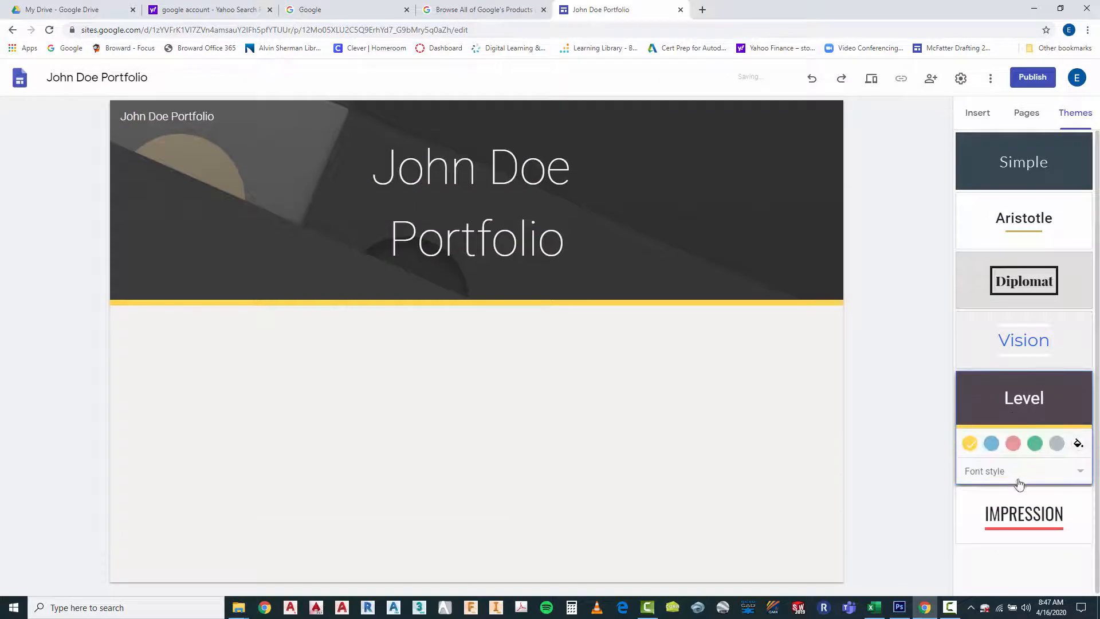
left_click(1024, 513)
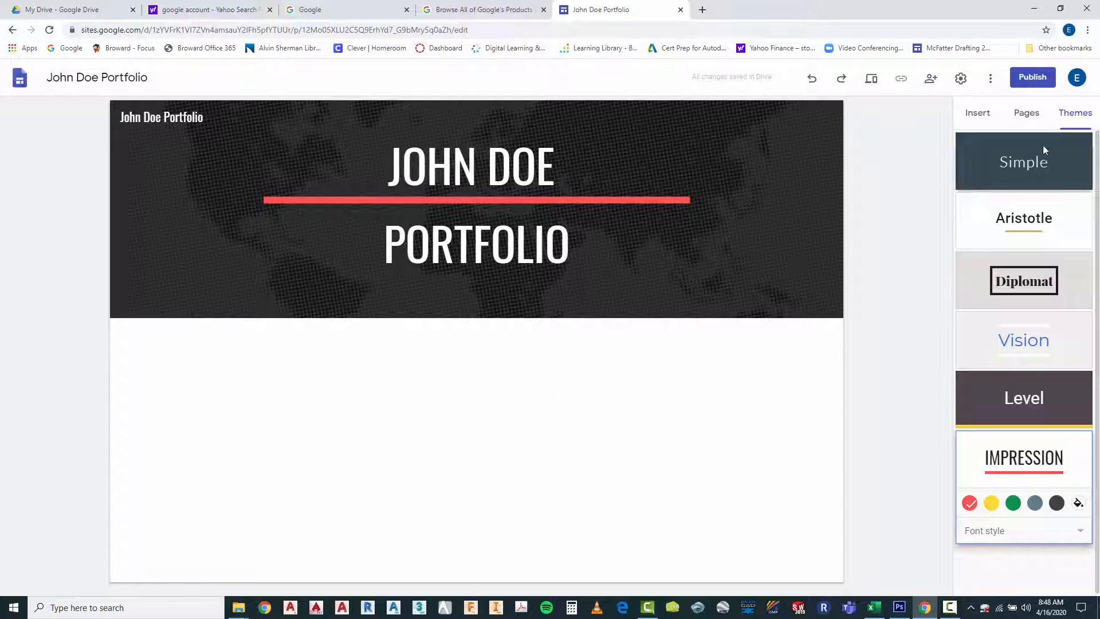
left_click(1013, 165)
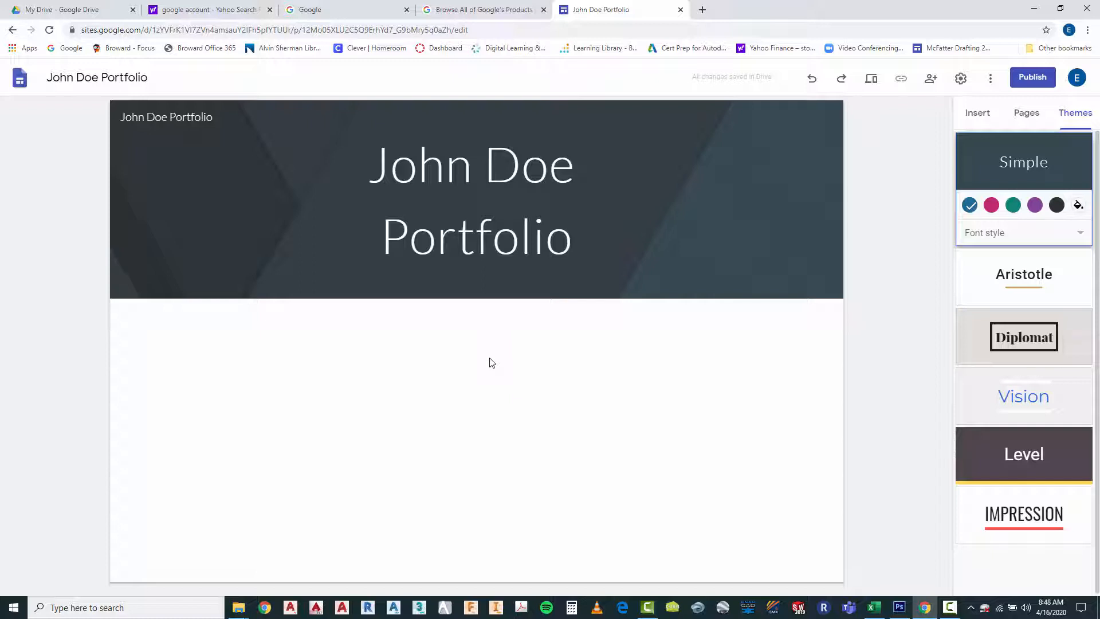
Try the Cover, Large banner, Banner and Title only header types on the home page header
mouse_move(221, 188)
mouse_move(381, 292)
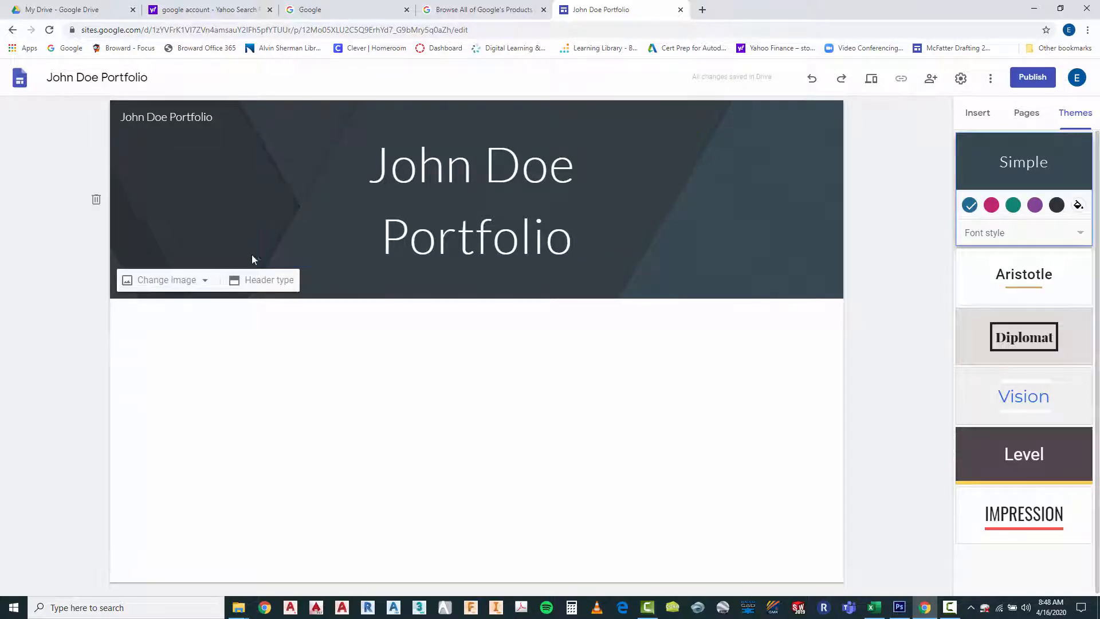
left_click(262, 280)
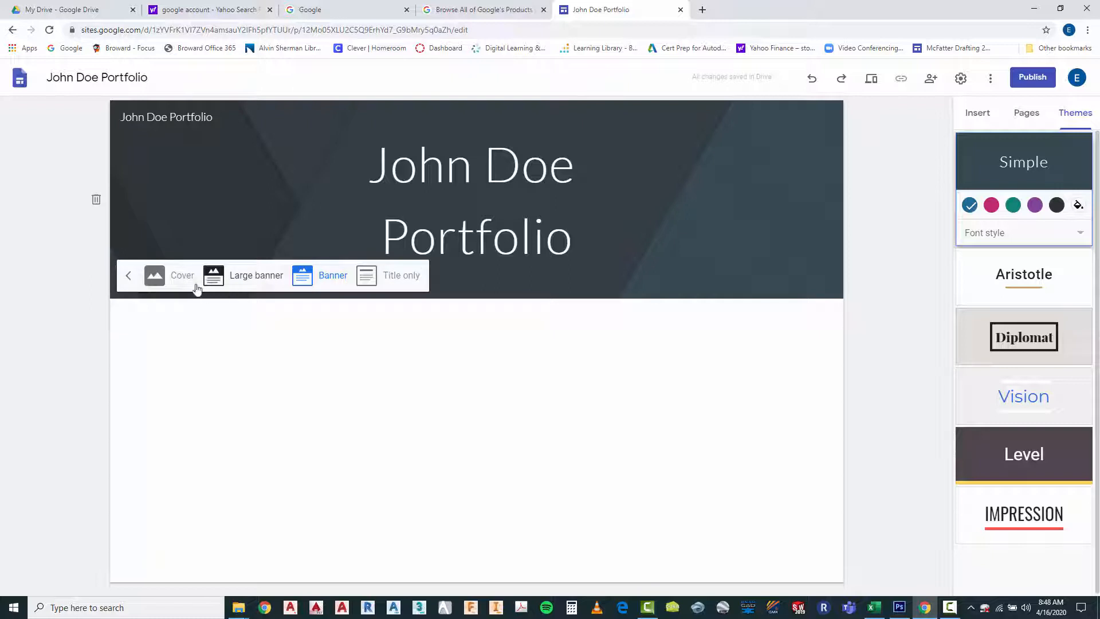
left_click(183, 276)
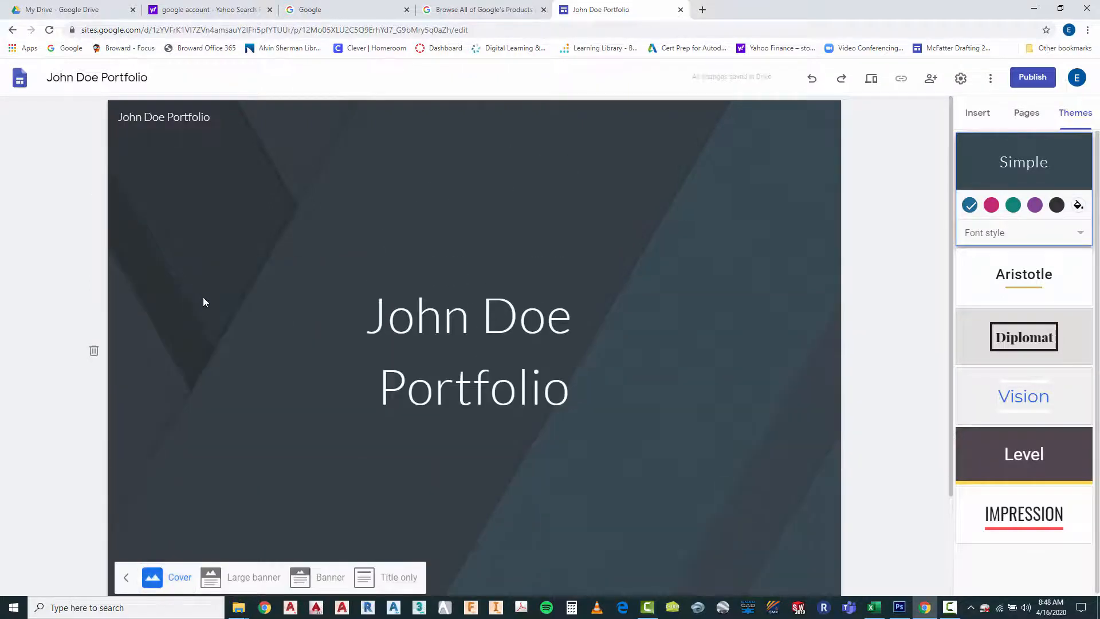
left_click(242, 593)
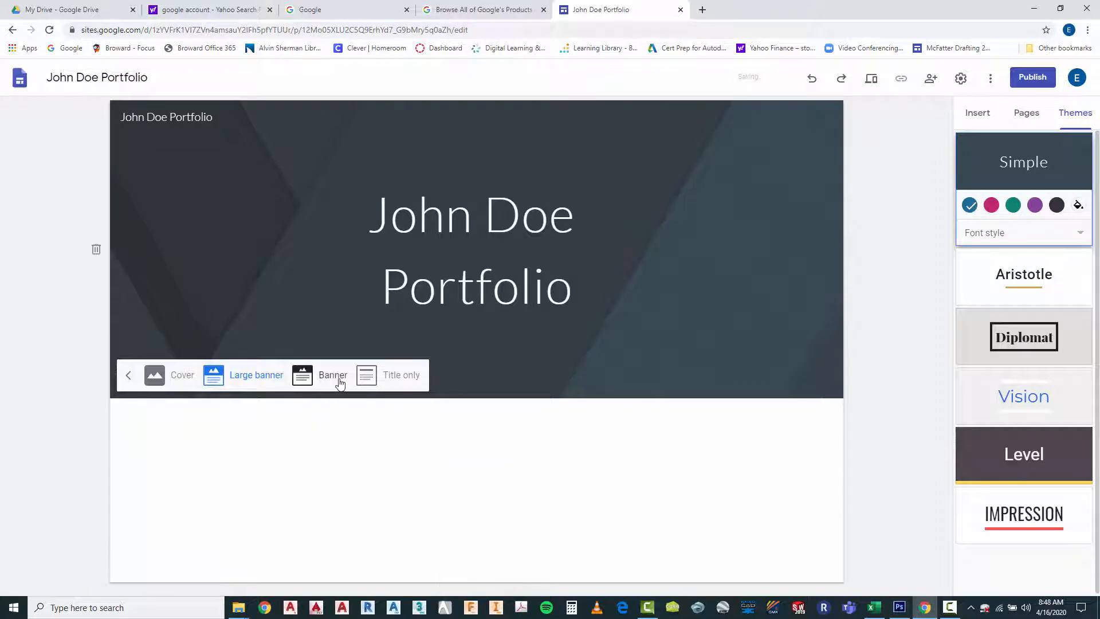
left_click(338, 378)
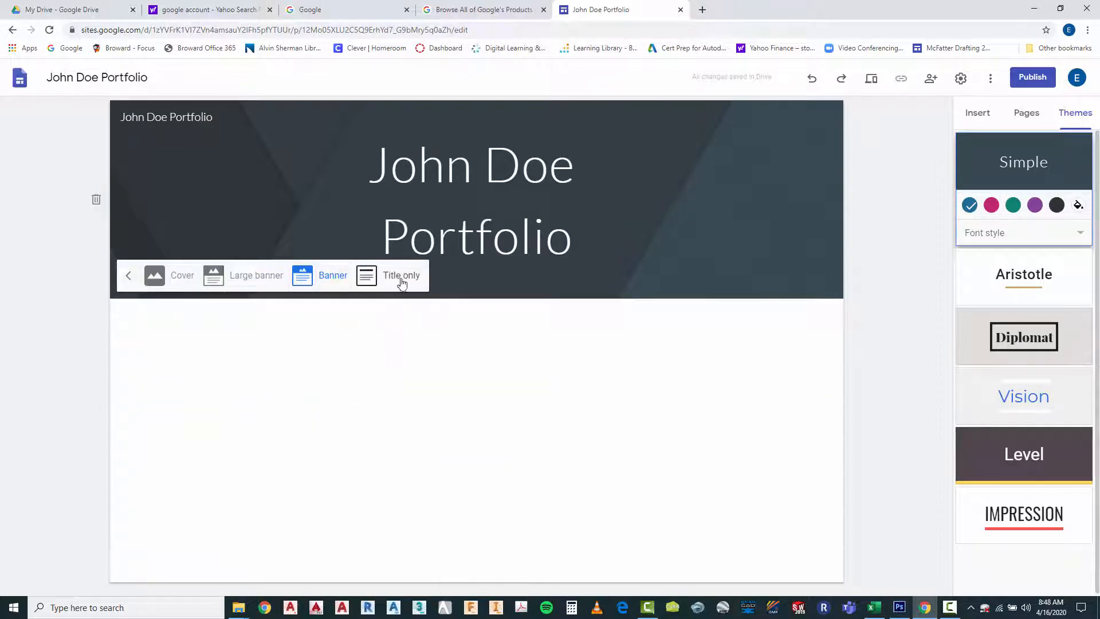
left_click(401, 281)
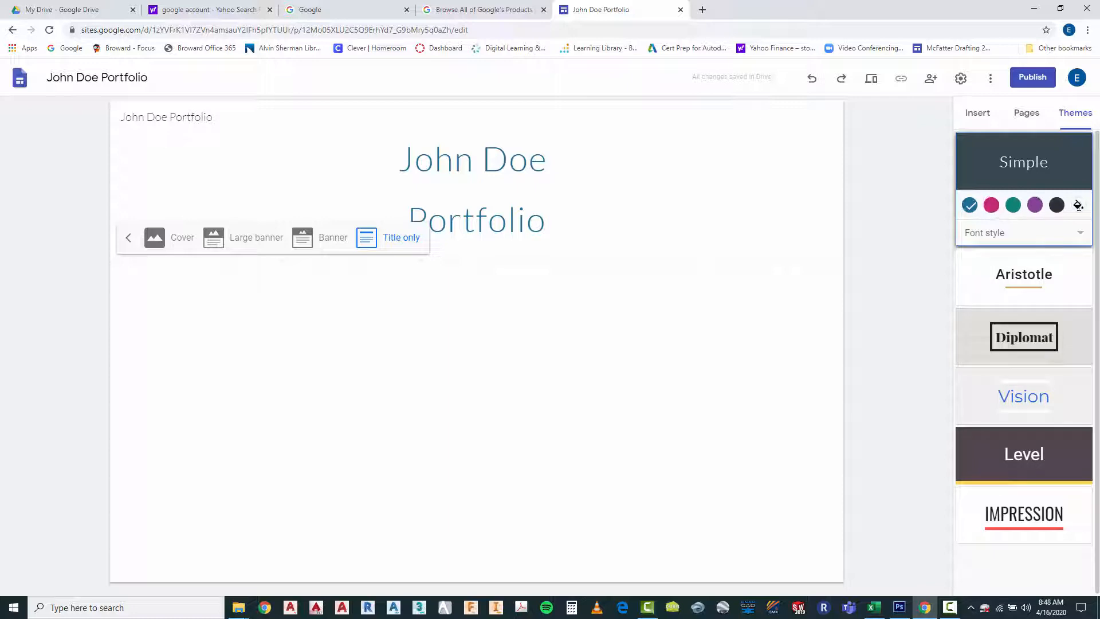
Try the black, purple and green colors of the Simple theme, and return to its blue color
left_click(1057, 206)
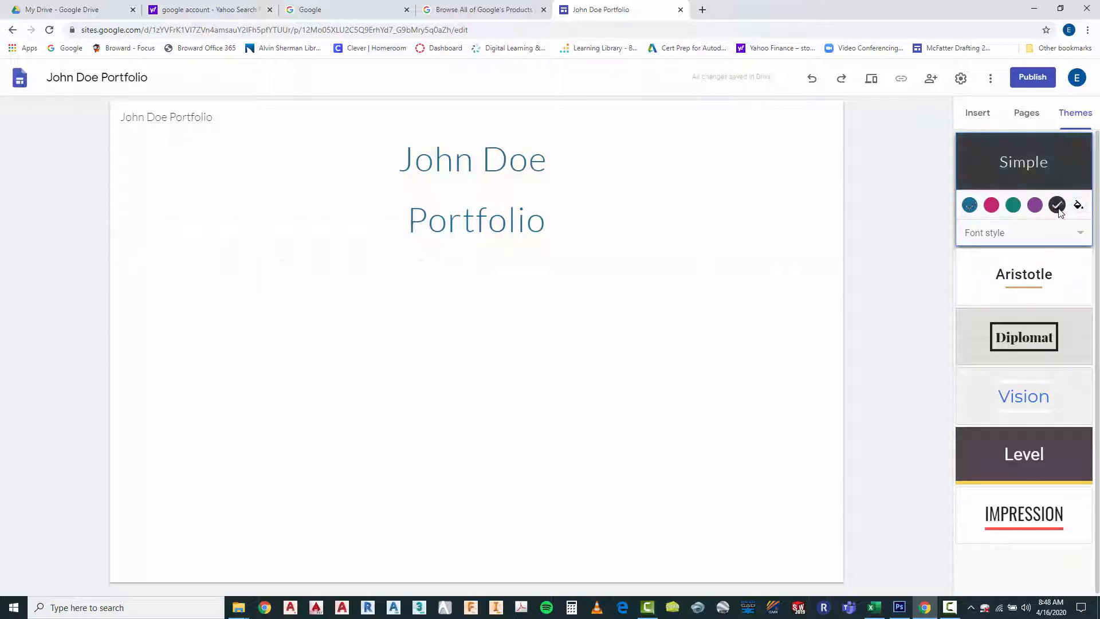
left_click(1034, 206)
left_click(1013, 207)
left_click(969, 205)
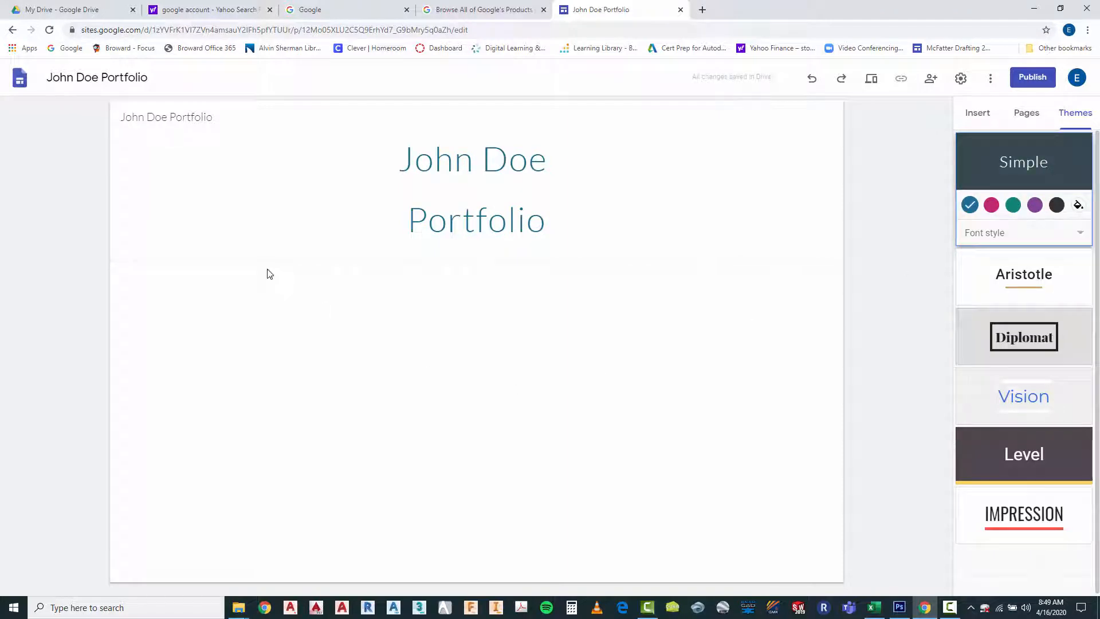
Set the home page's header type to Banner and deselect the header
left_click(174, 243)
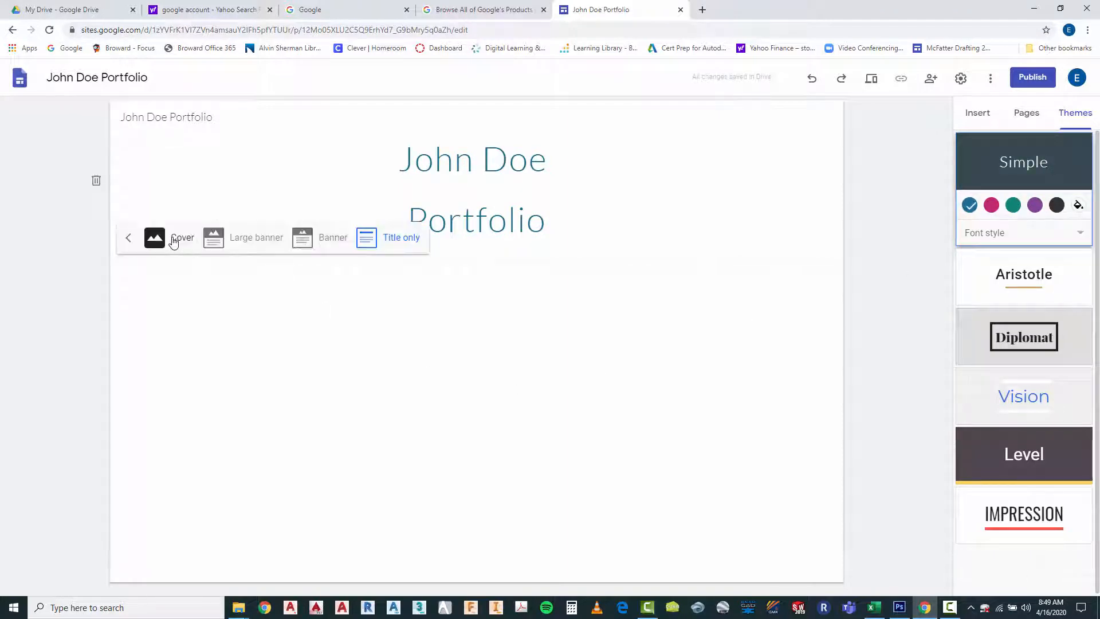
left_click(325, 245)
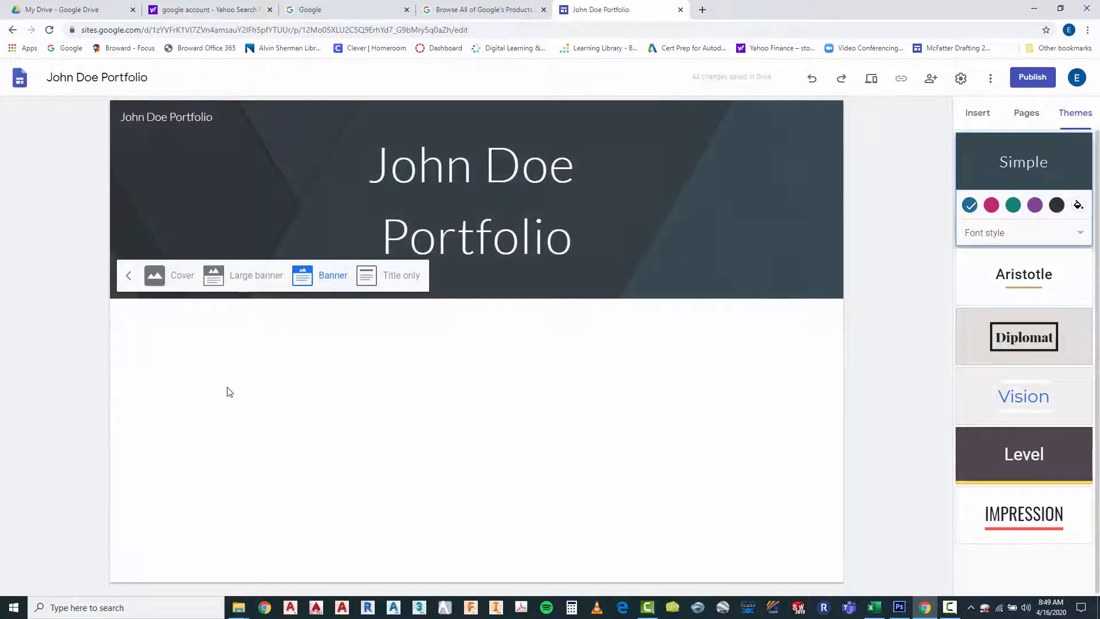
left_click(177, 231)
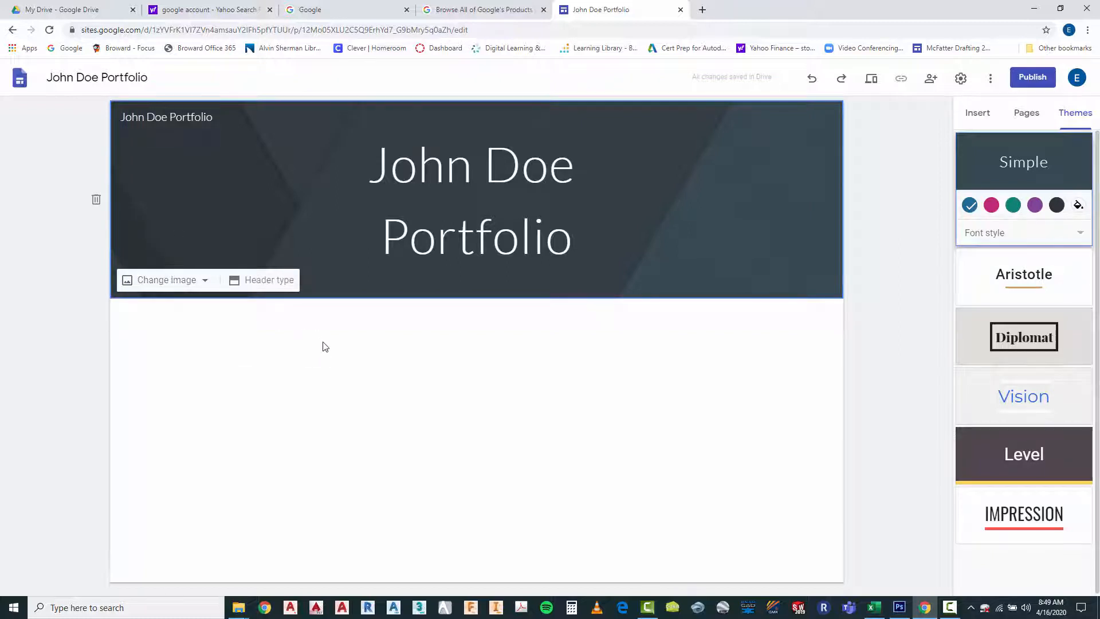
left_click(320, 392)
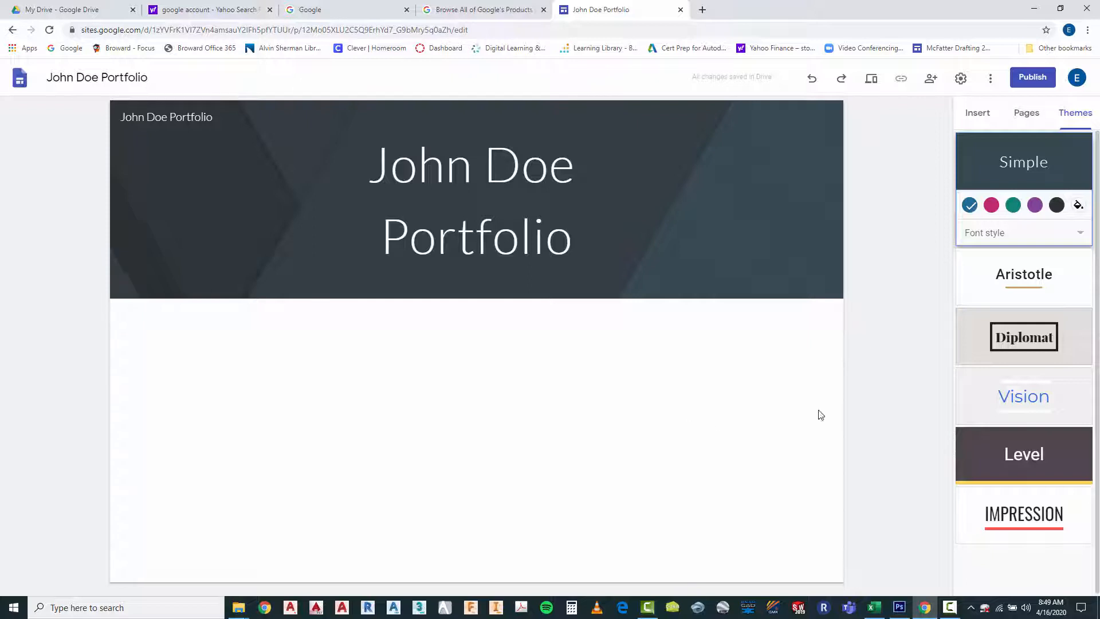
Add a new page named "About" to the site and delete its header
left_click(1025, 114)
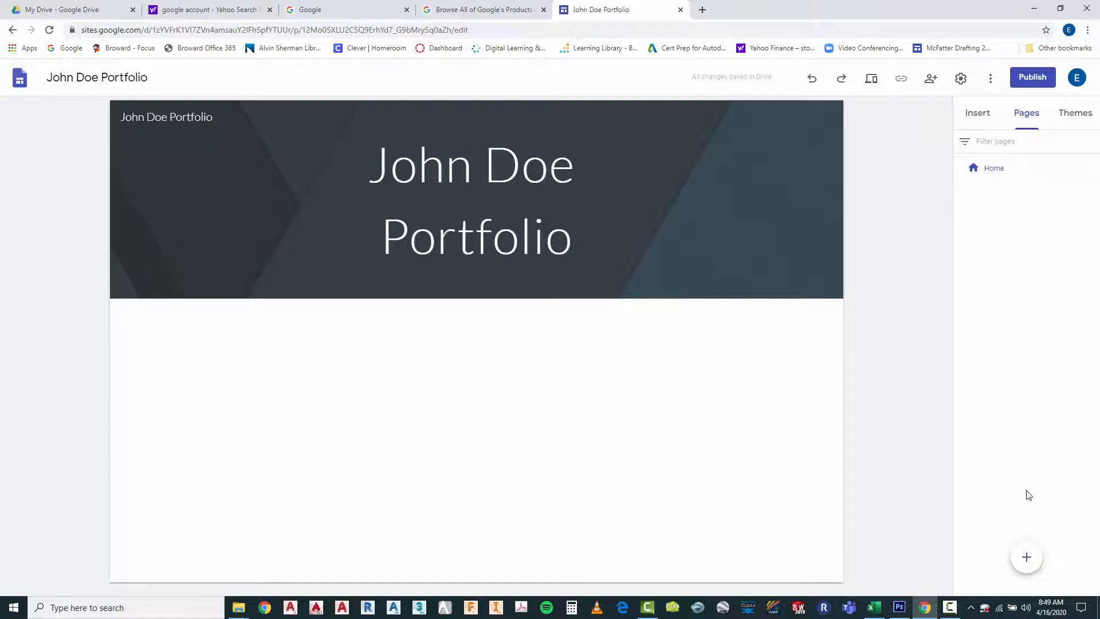
mouse_move(1030, 555)
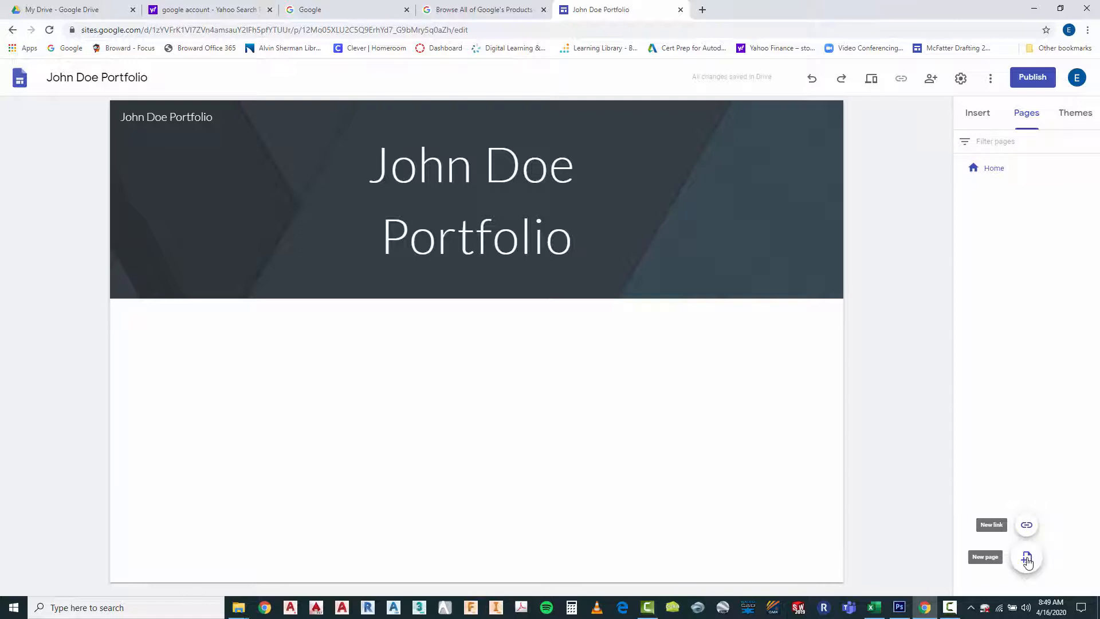
left_click(1027, 559)
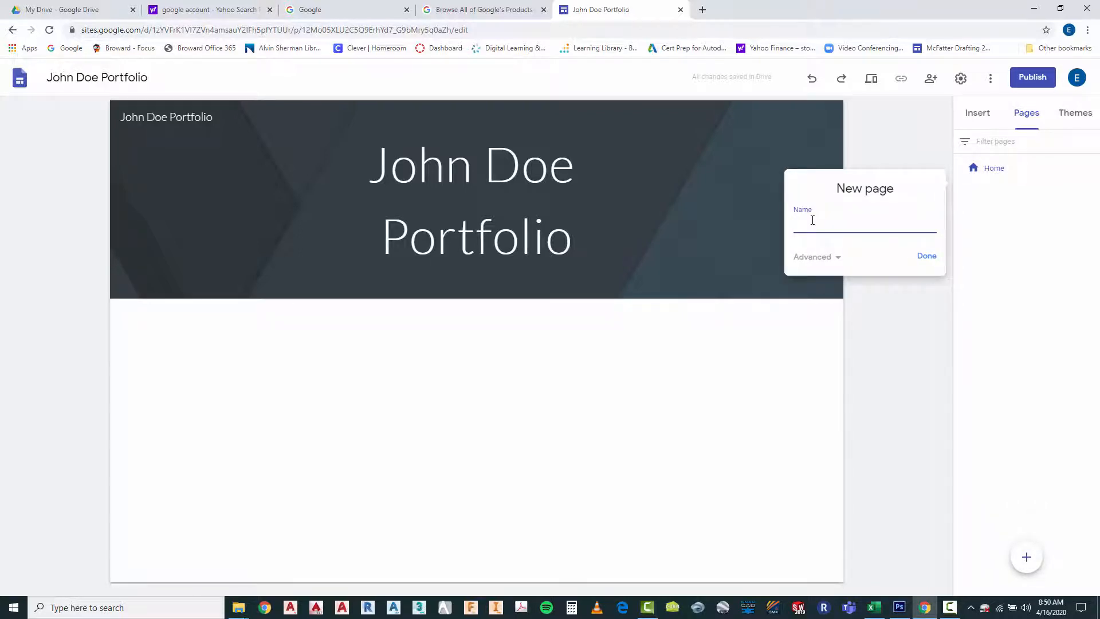
type("About")
left_click(926, 255)
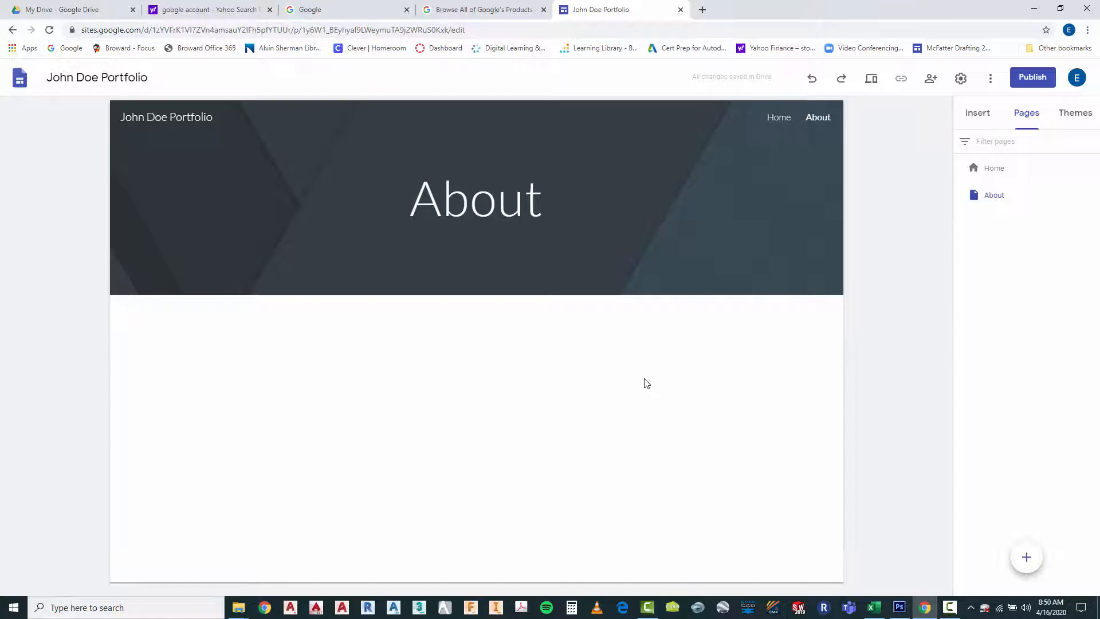
mouse_move(779, 190)
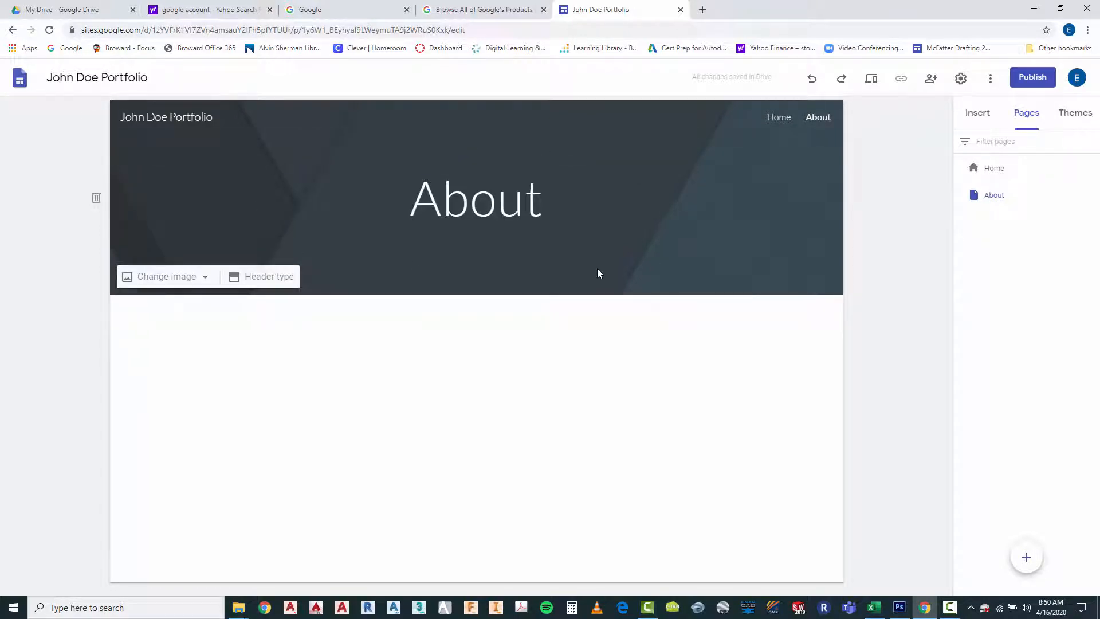
left_click(96, 200)
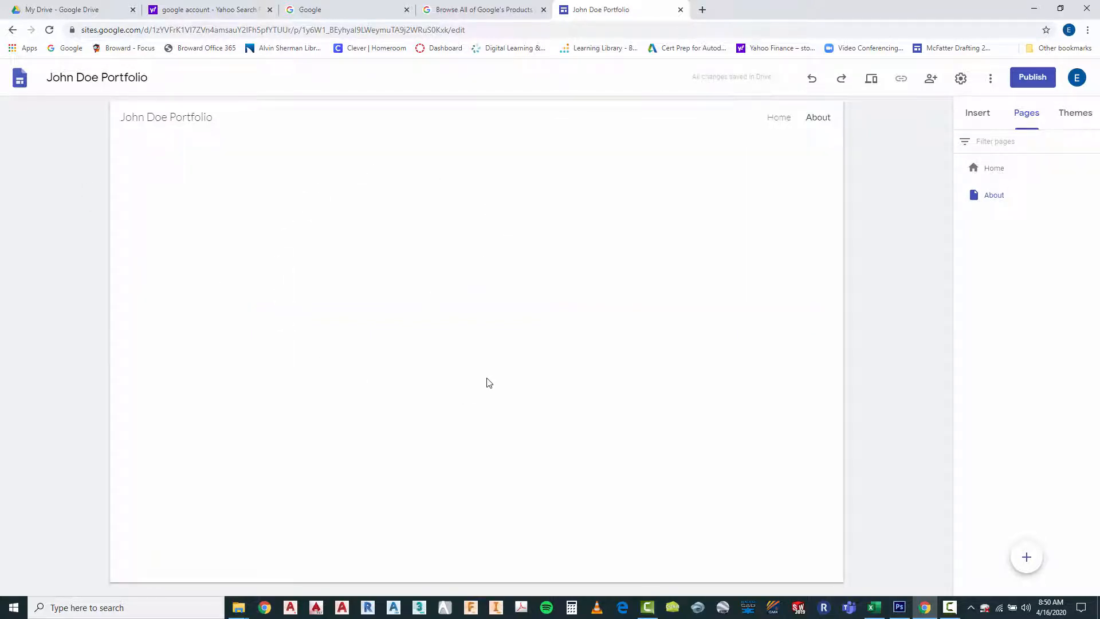
Add a new page named "Introduction to Drafting" to the site
mouse_move(817, 123)
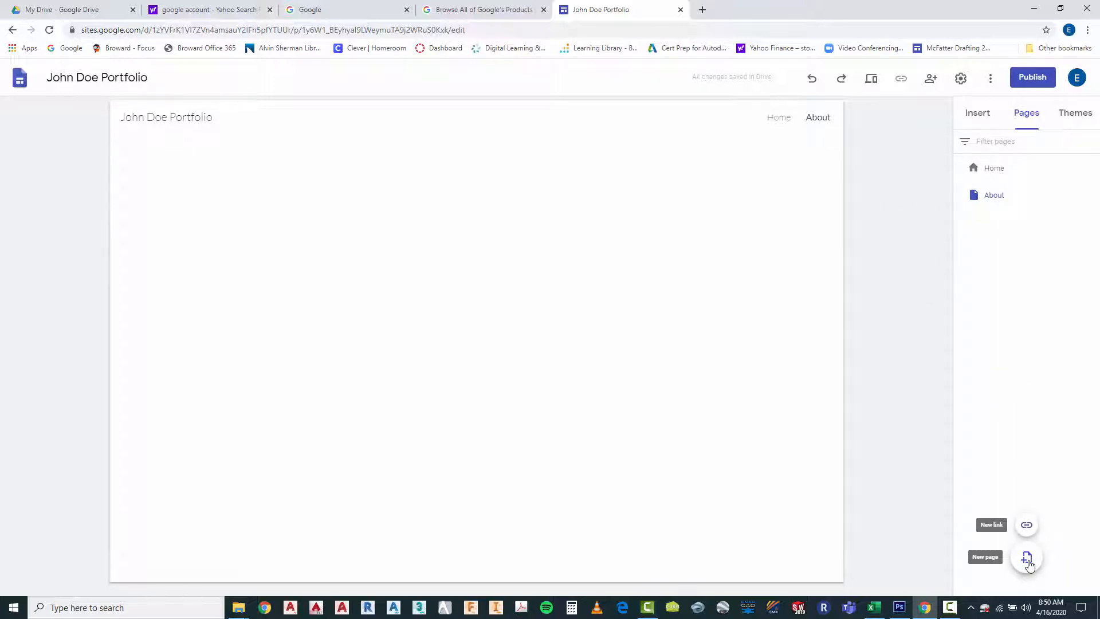
left_click(1027, 560)
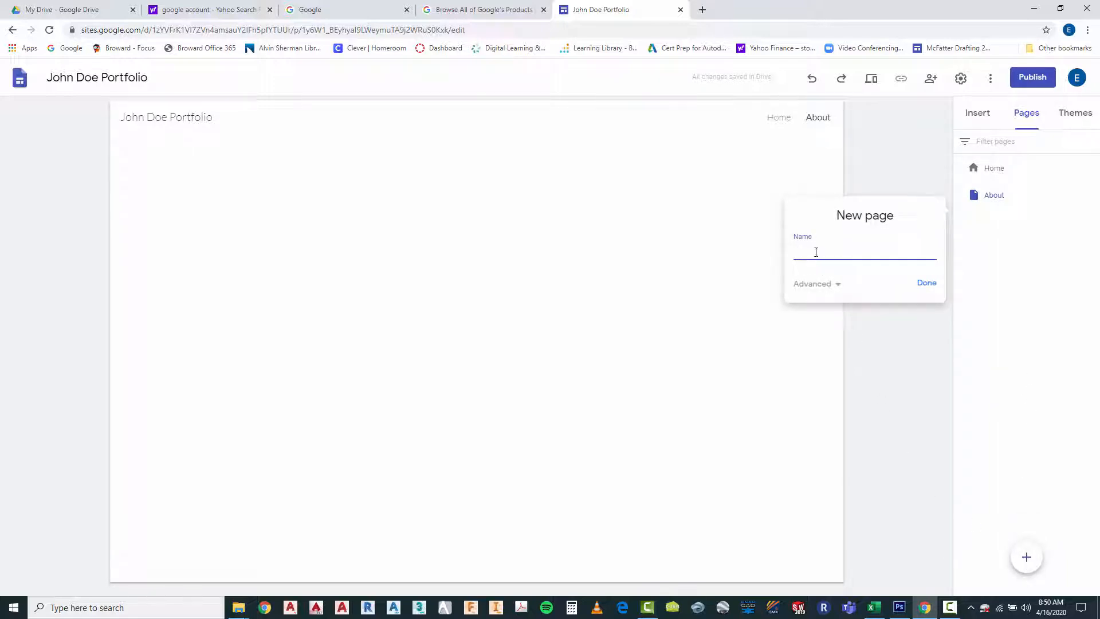
type("Introduction to Drafting")
left_click(927, 283)
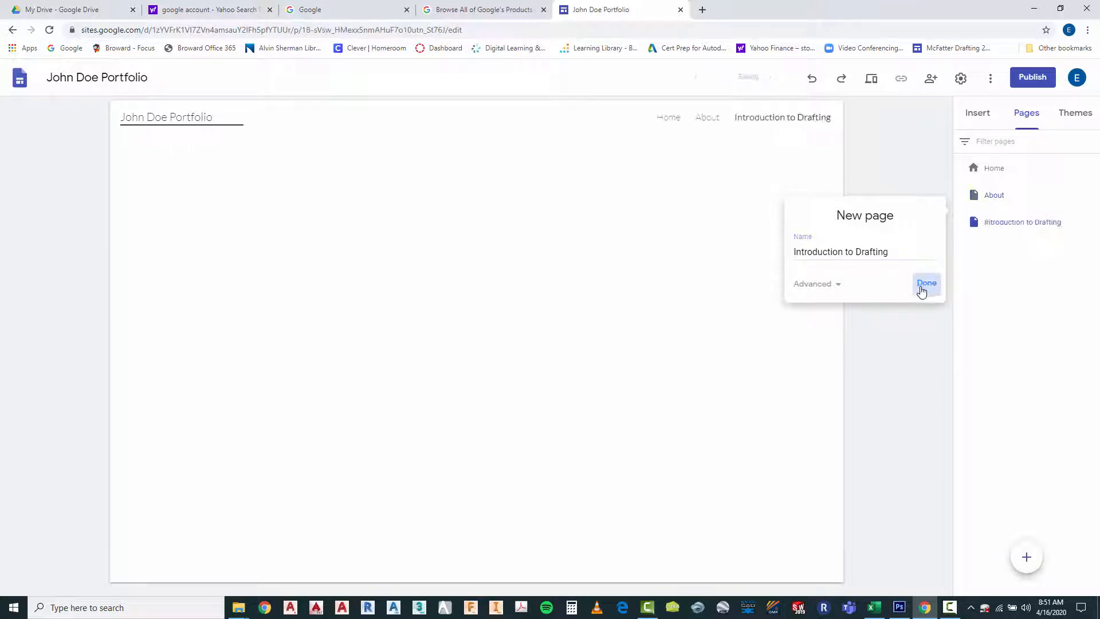
Add a new page named "Drafting Assistant" to the site
left_click(1026, 558)
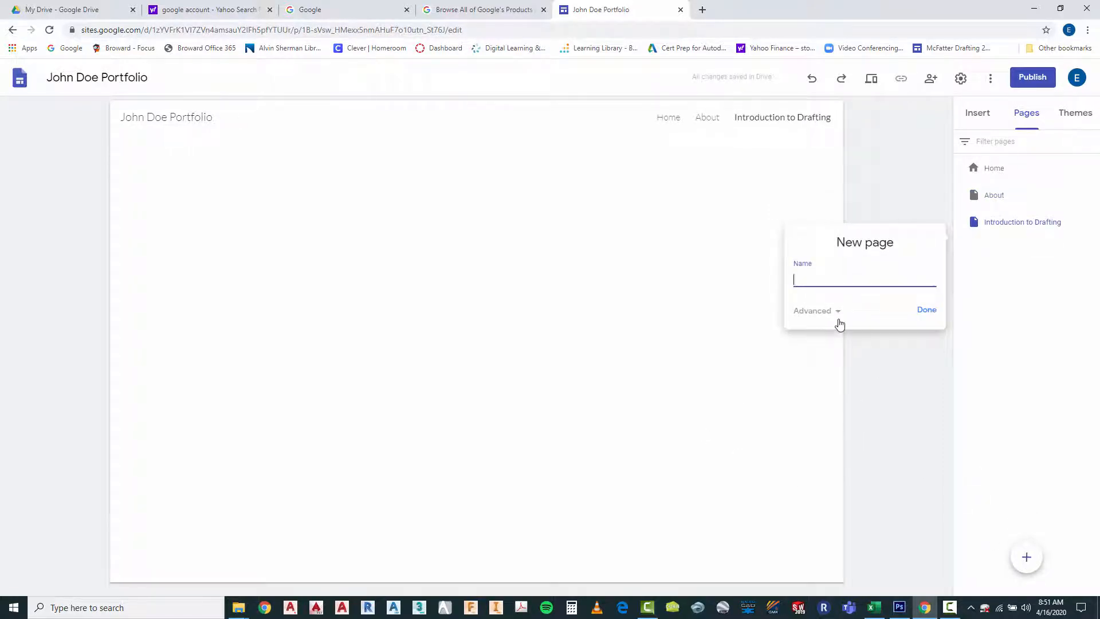
type("Drafting Assistant")
left_click(928, 310)
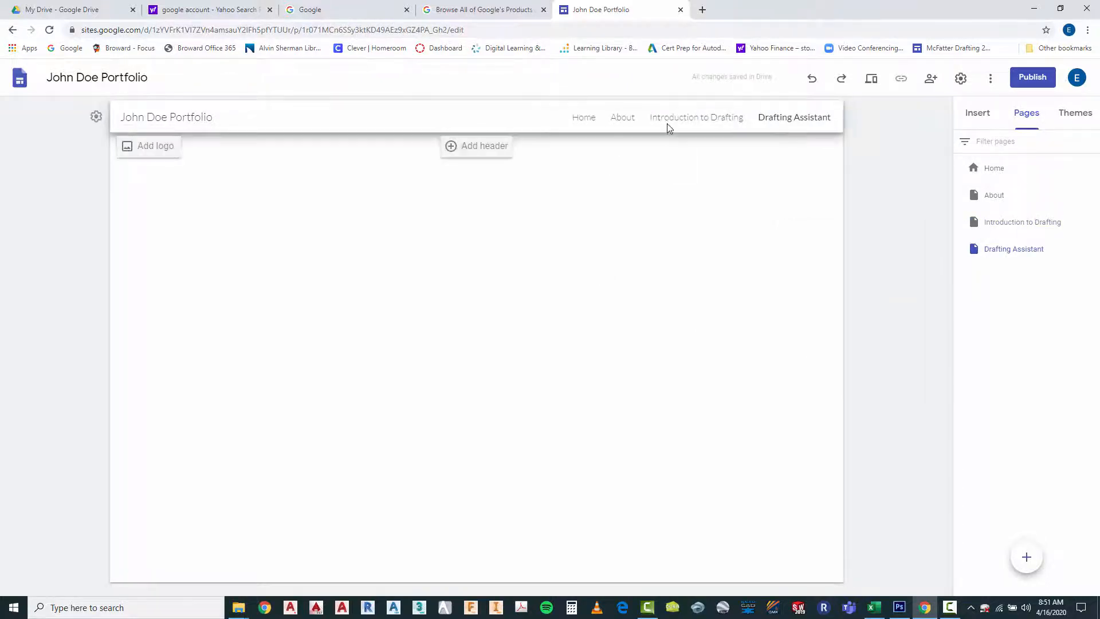
Add a new page named "Architectural Drafting" to the site
left_click(1018, 561)
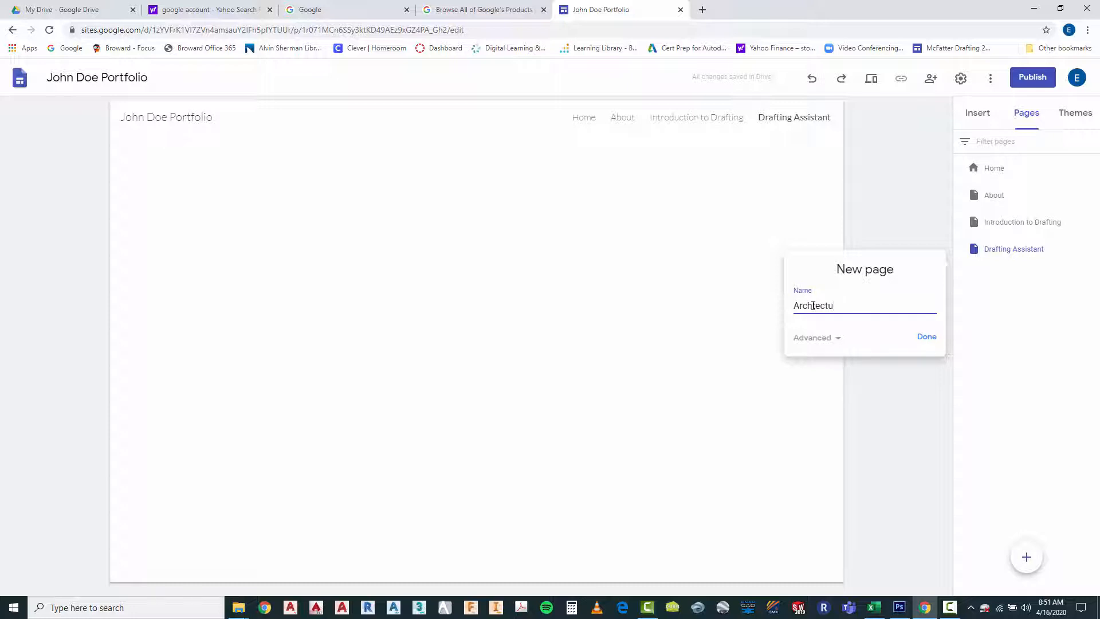
type("ral Drafting")
left_click(815, 306)
type("ing")
left_click(926, 337)
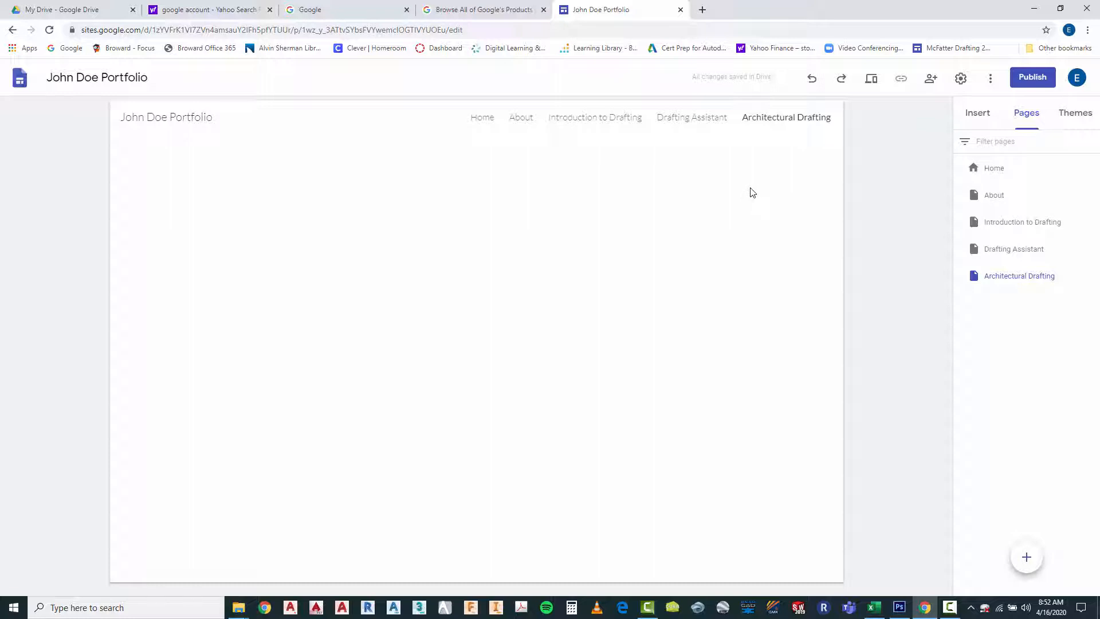
Insert the layout with one image beside a title and text on the About page
left_click(525, 123)
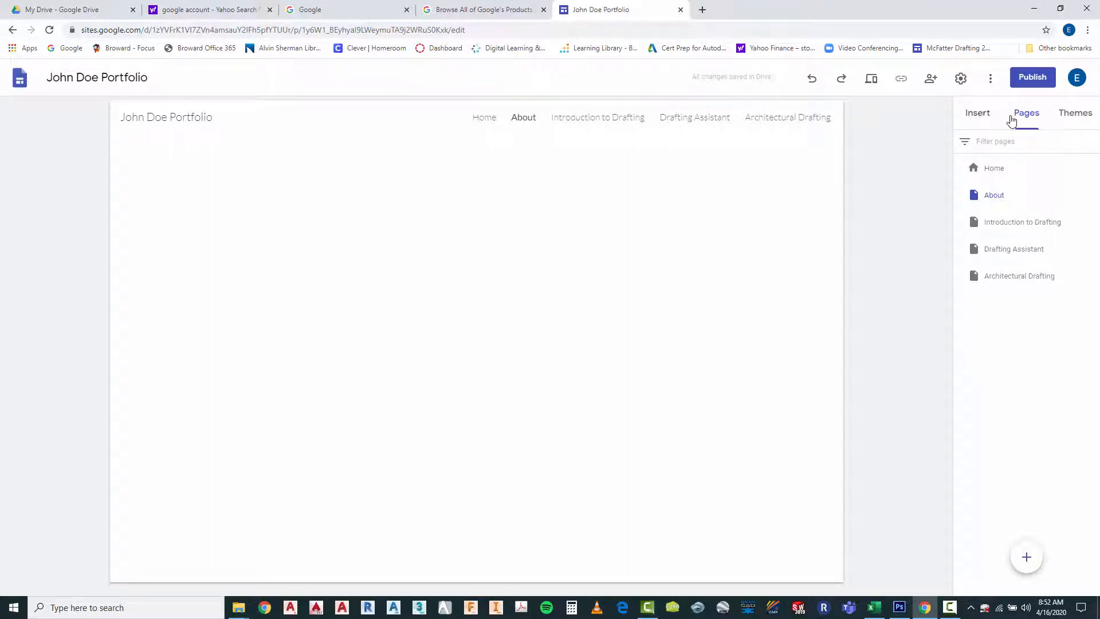
left_click(977, 115)
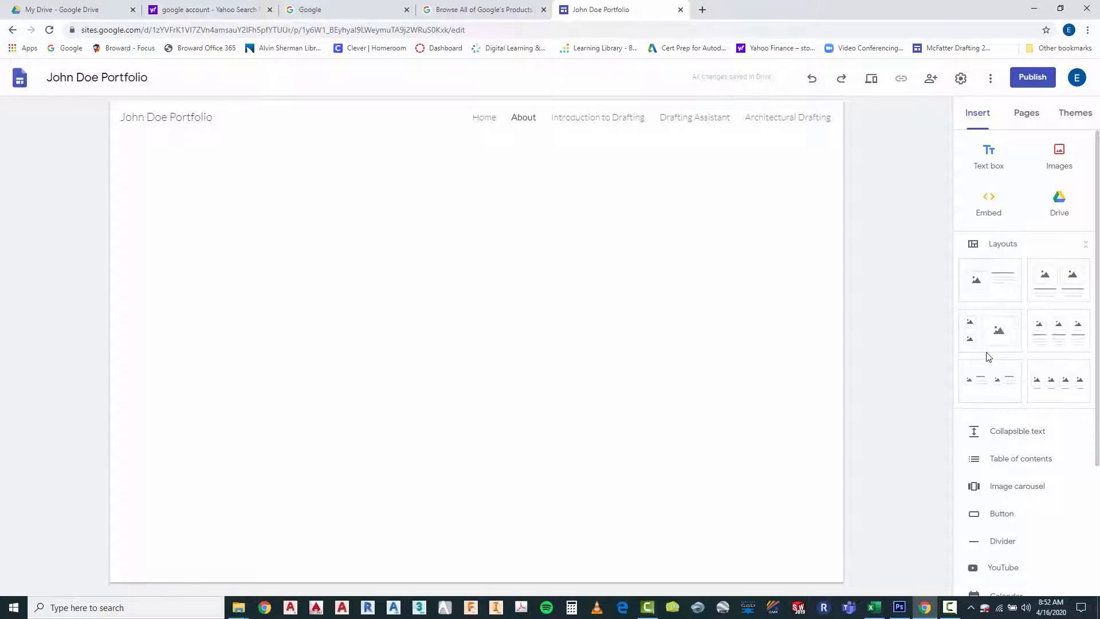
left_click(997, 289)
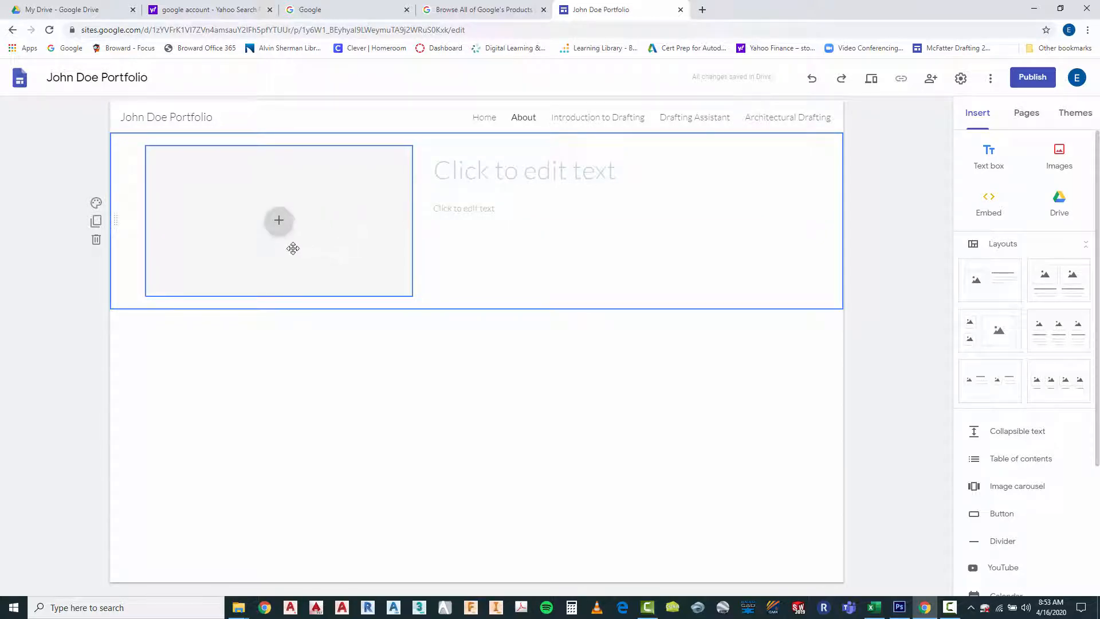
Upload the photo IMG_0243.JPG from the Portfolio Content folder into the About page's image placeholder
left_click(278, 223)
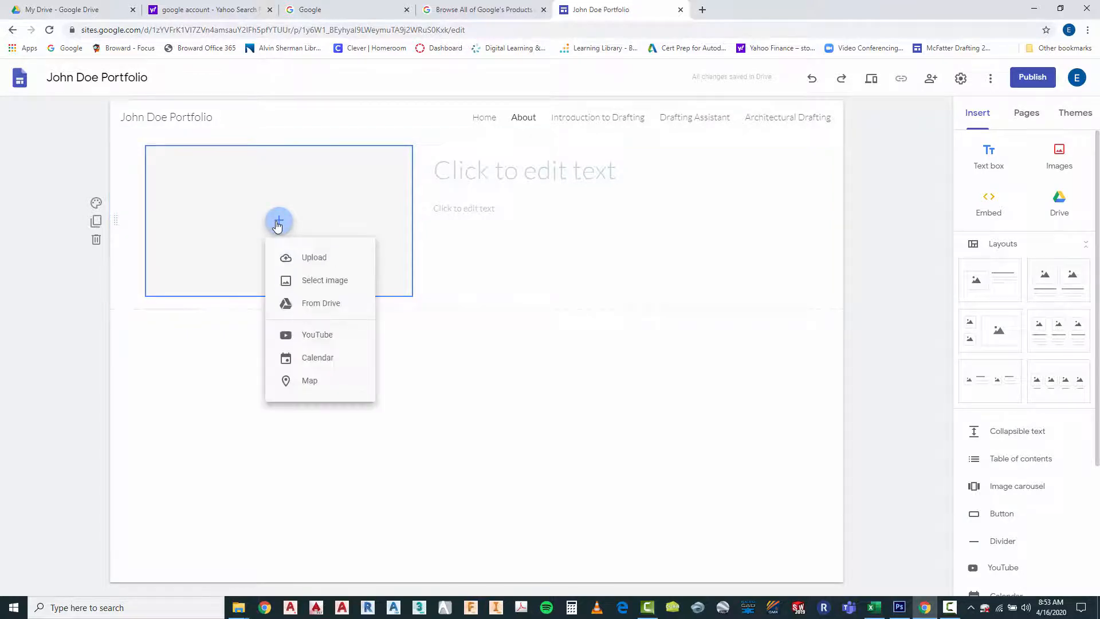
left_click(312, 258)
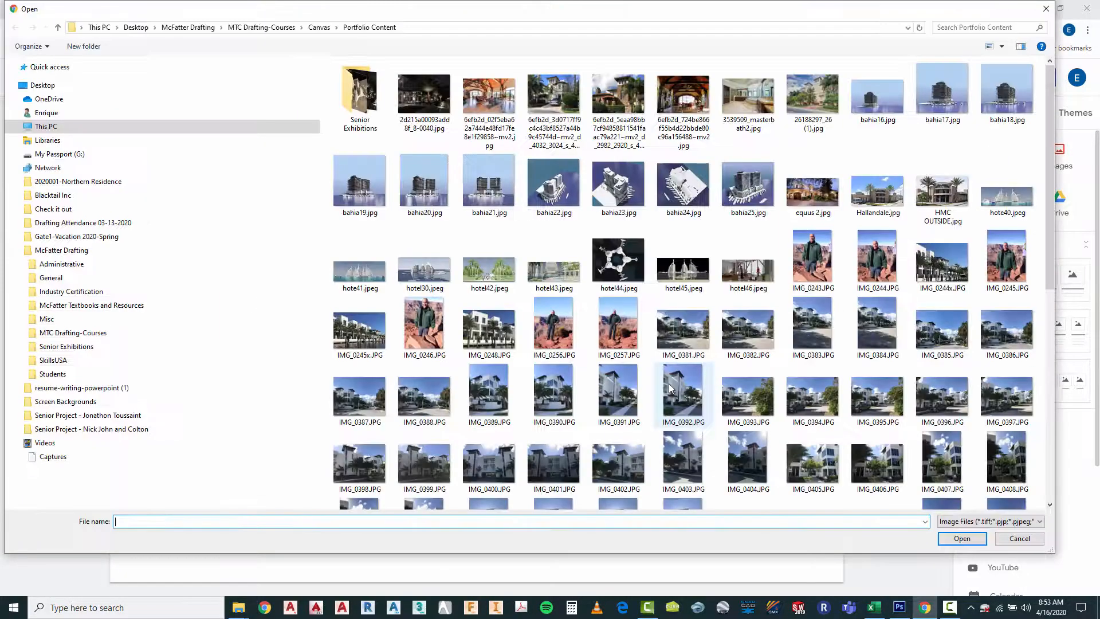
left_click(813, 259)
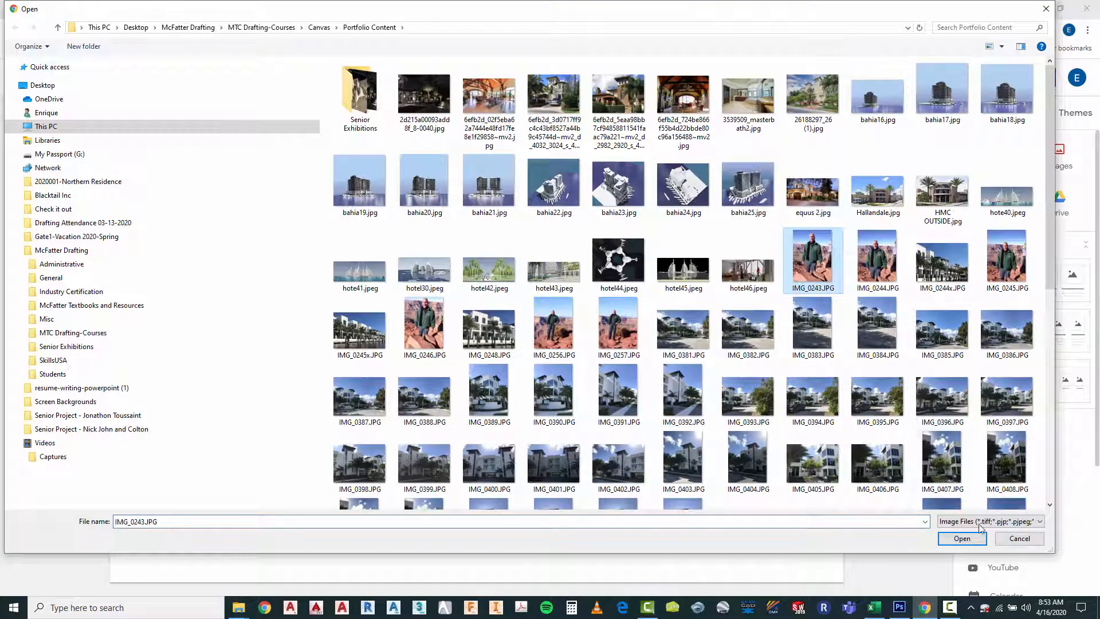
left_click(962, 539)
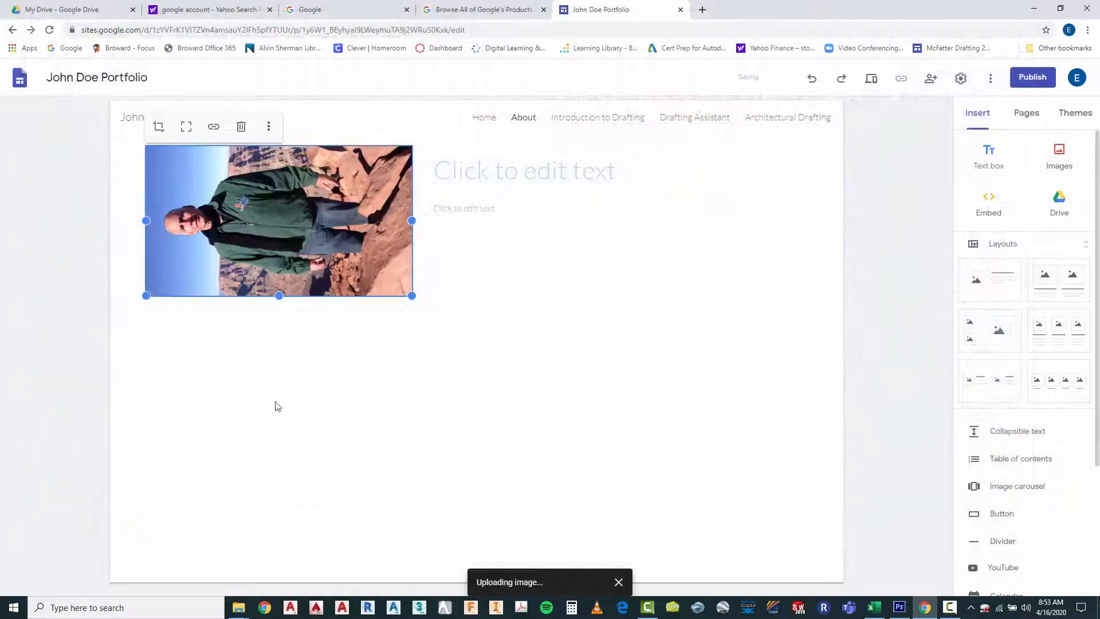
left_click(229, 363)
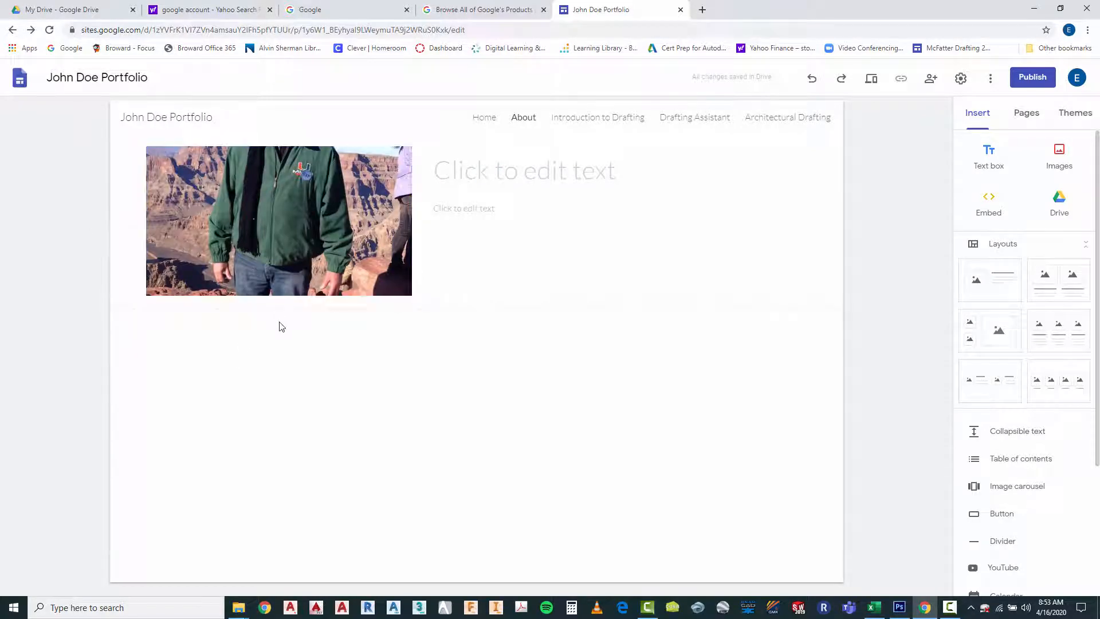
Resize the About page photo to a small portrait beside the text that shows the man's whole head
left_click(278, 295)
left_click_drag(279, 296, 257, 447)
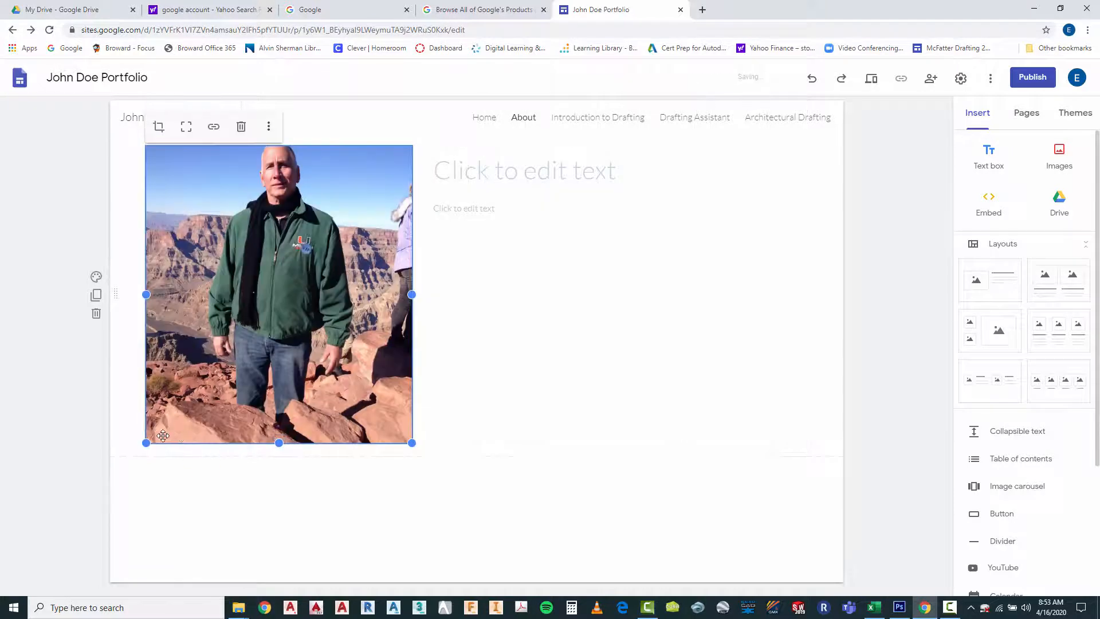
left_click_drag(146, 443, 335, 253)
left_click(375, 355)
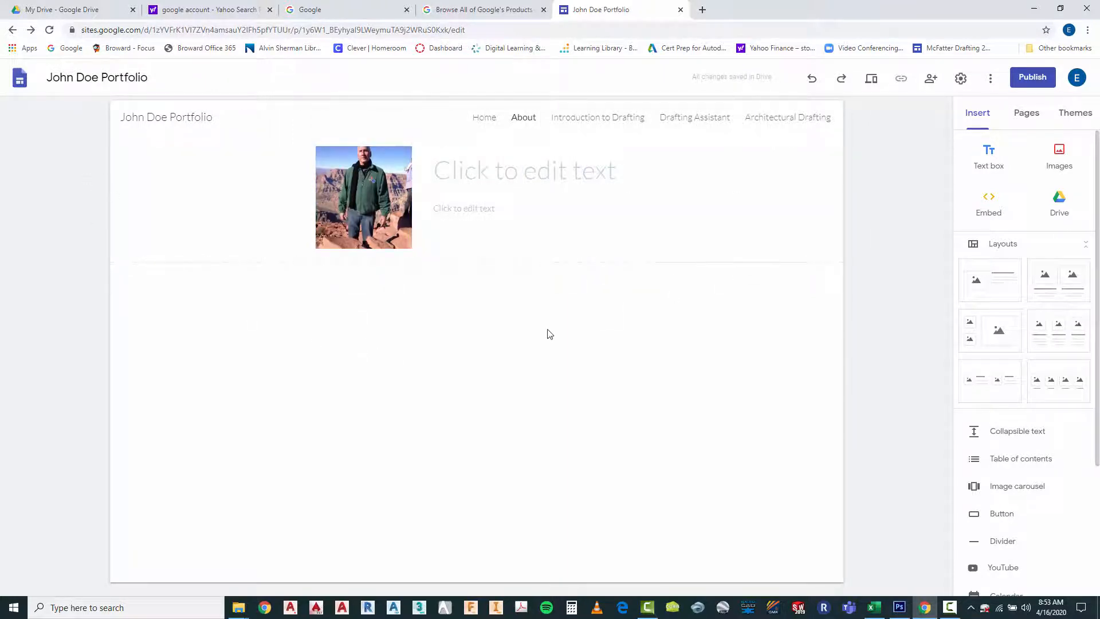
left_click(370, 194)
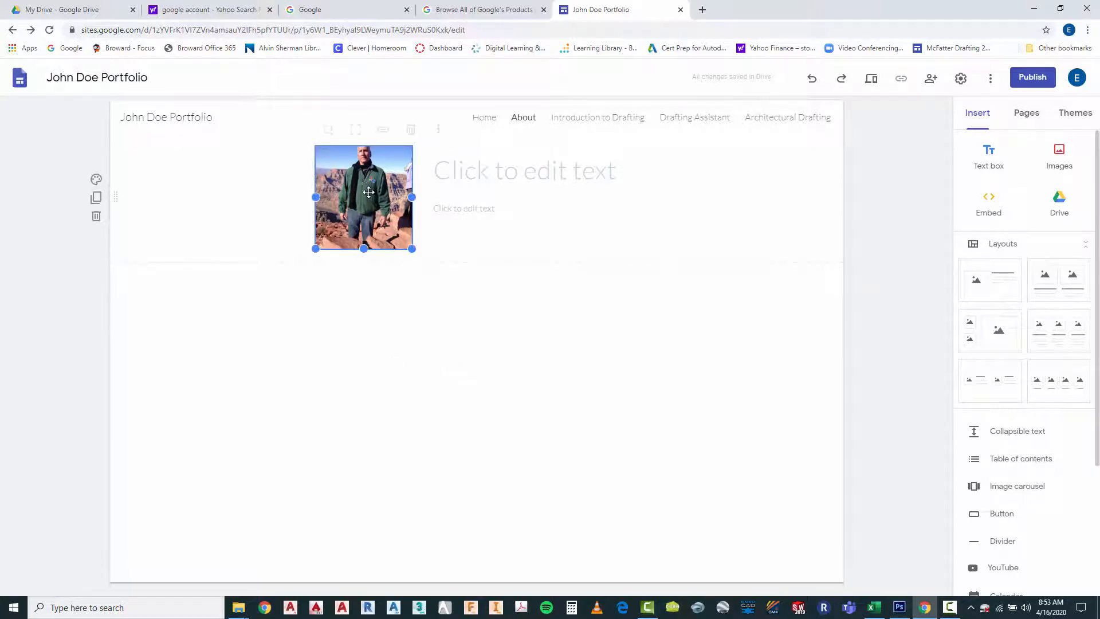
left_click_drag(315, 248, 361, 271)
left_click(453, 351)
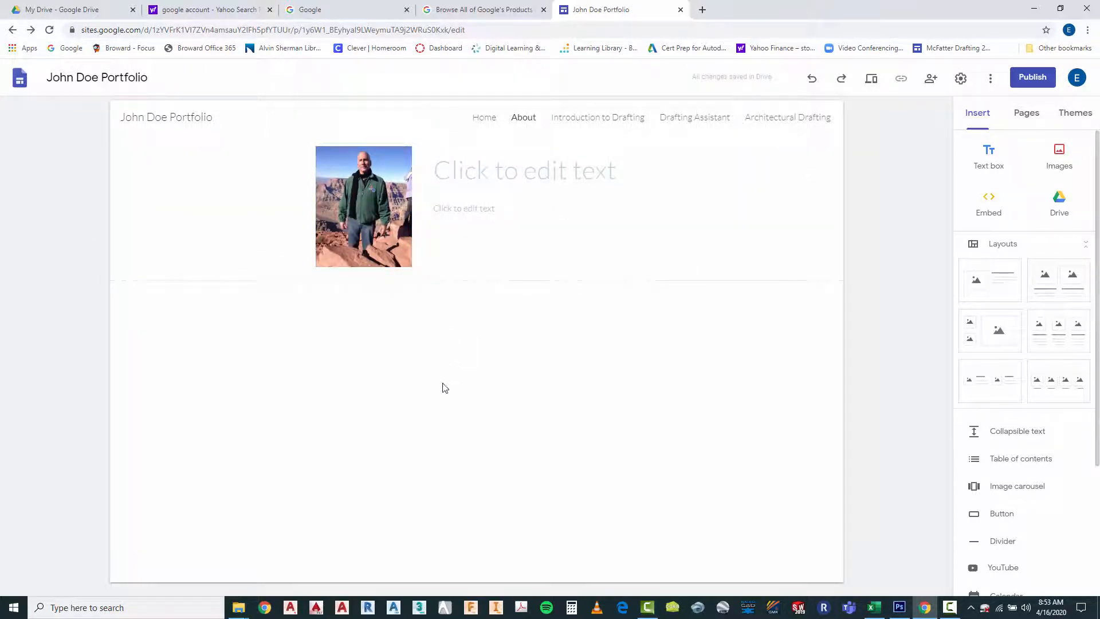
Enter the person's full name as the title beside the photo, with "Information about myself" on the line below
left_click(480, 173)
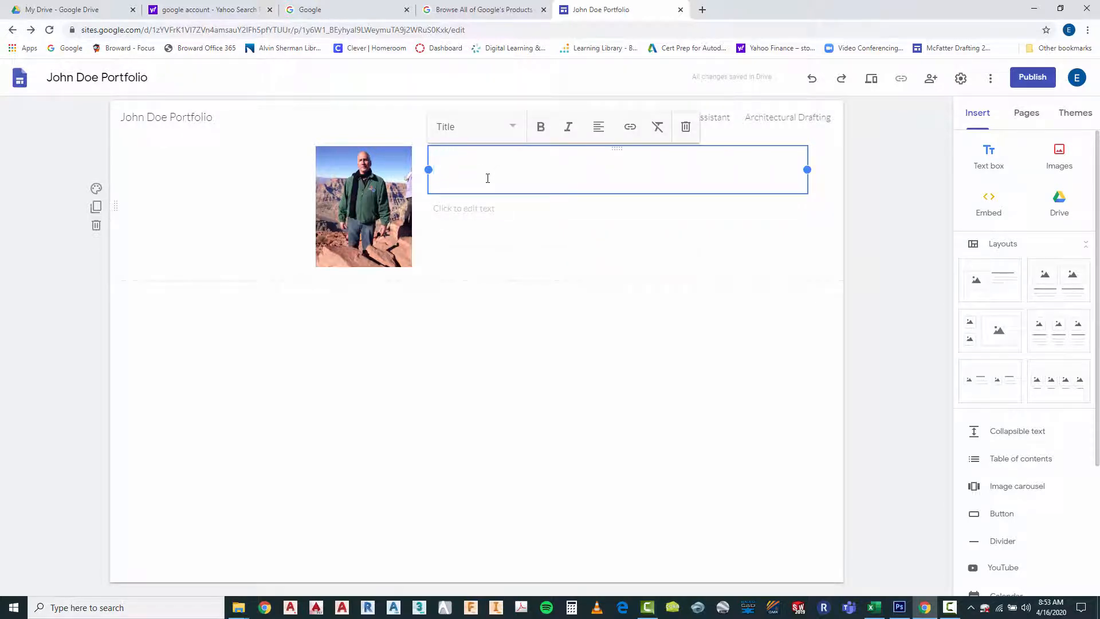
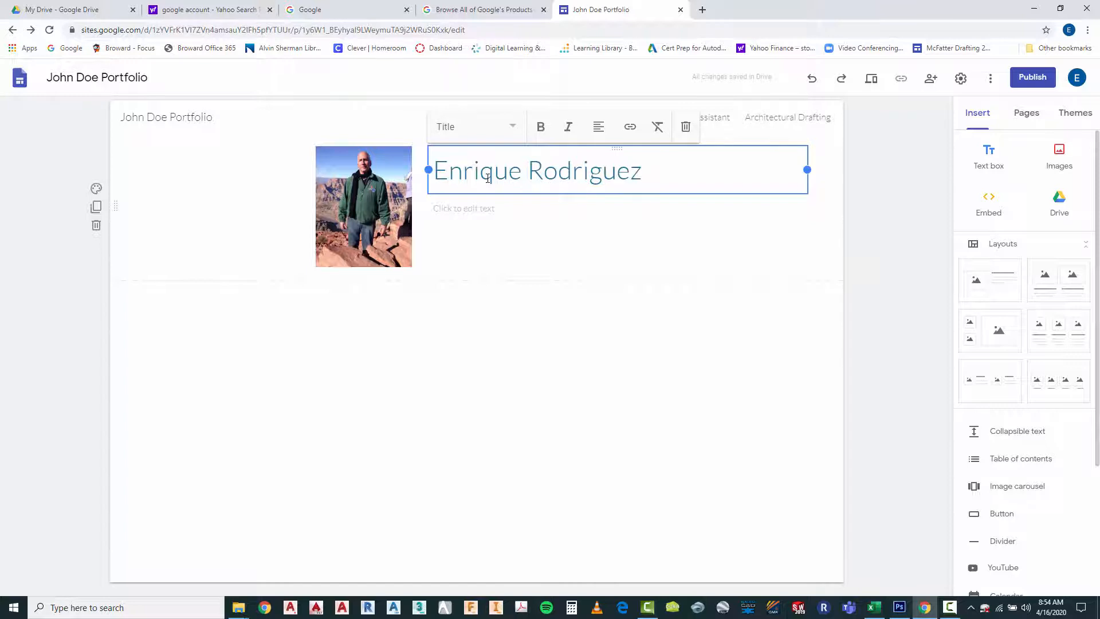
key("Return")
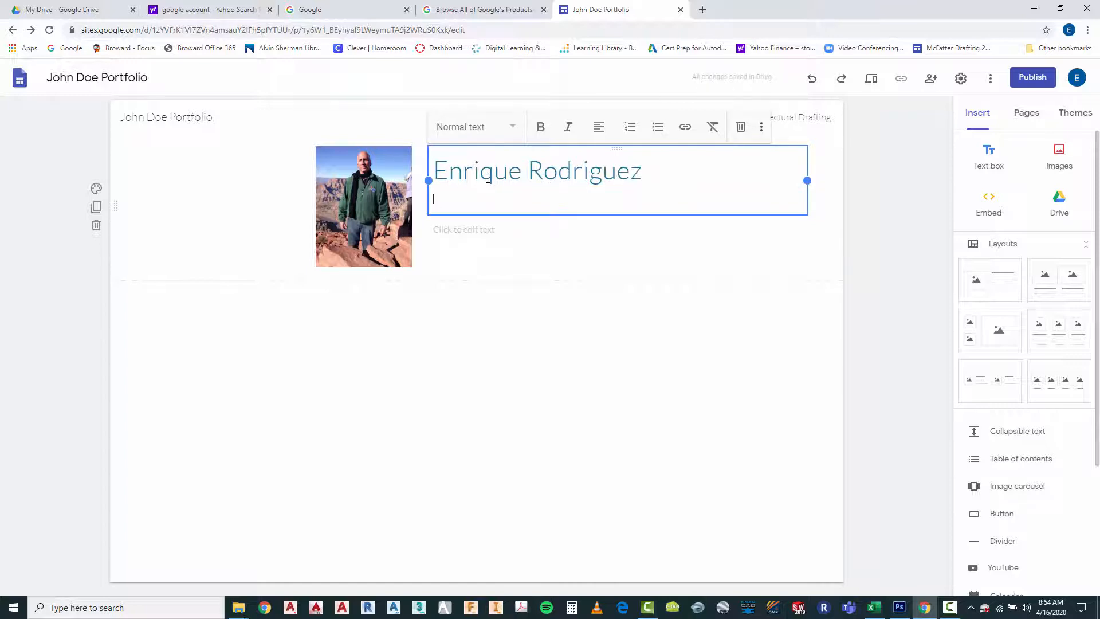
type("Information about myself")
Change the name's text style on the About page to Heading and deselect the text box
left_click_drag(435, 170, 641, 175)
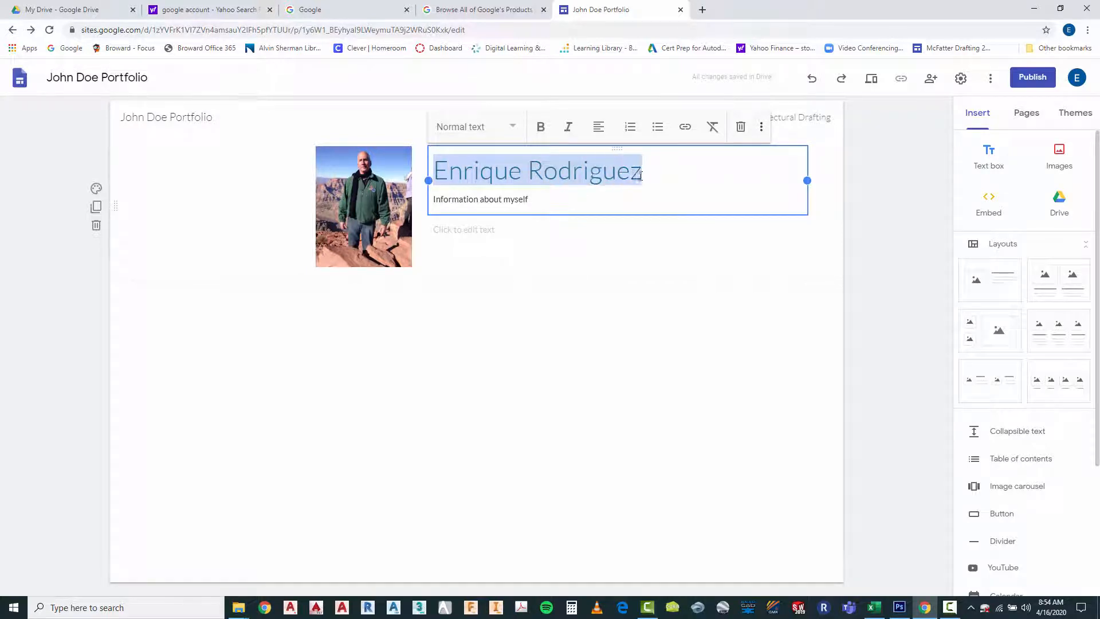
left_click(514, 131)
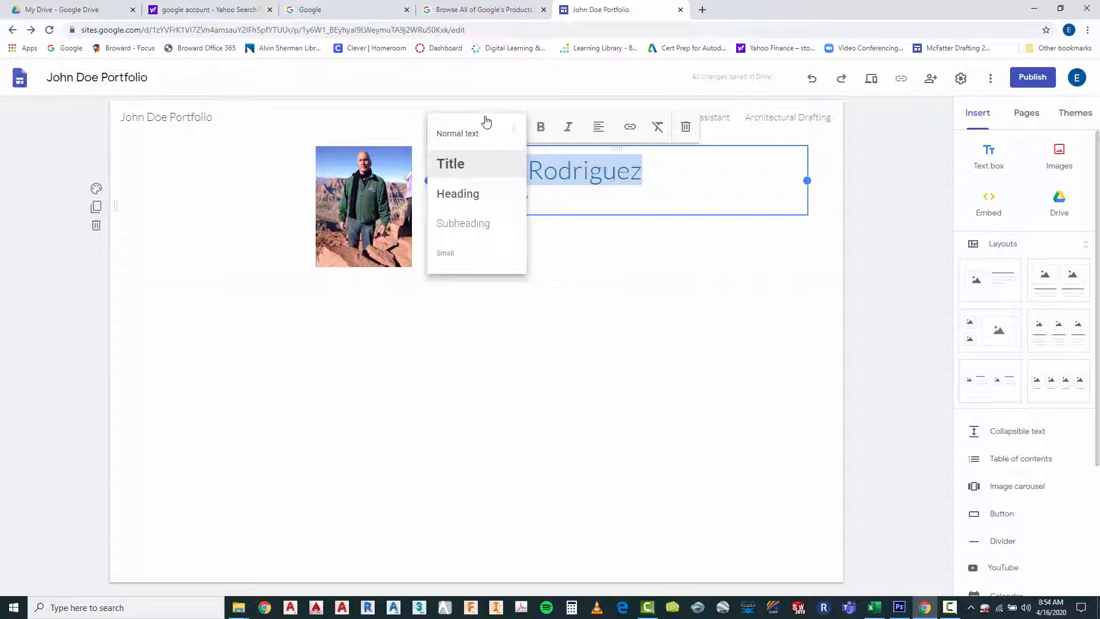
left_click(465, 195)
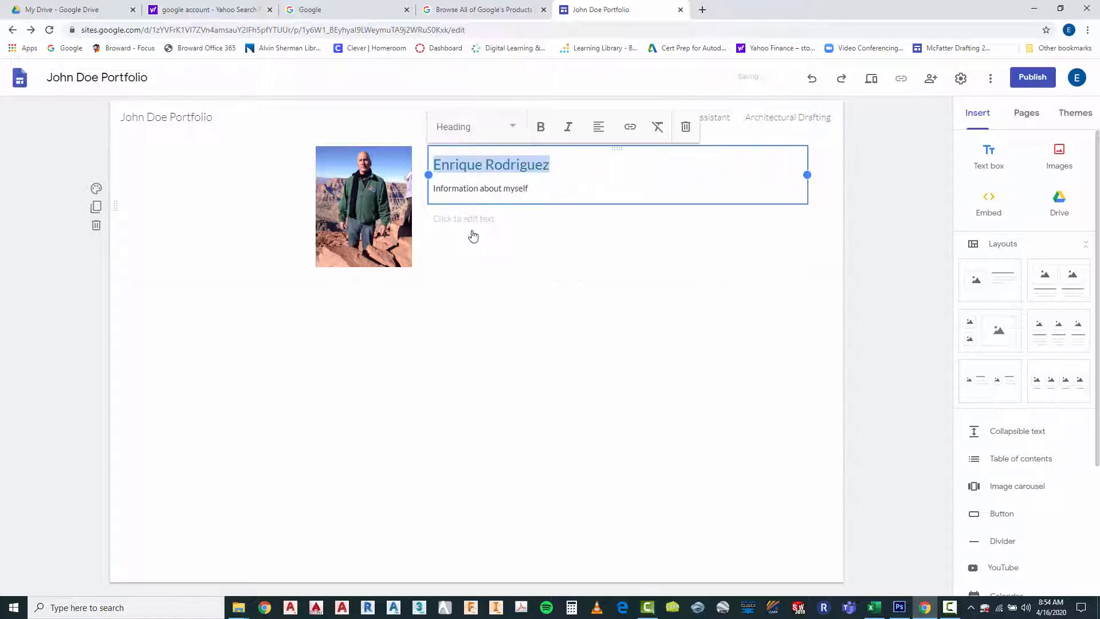
left_click(448, 189)
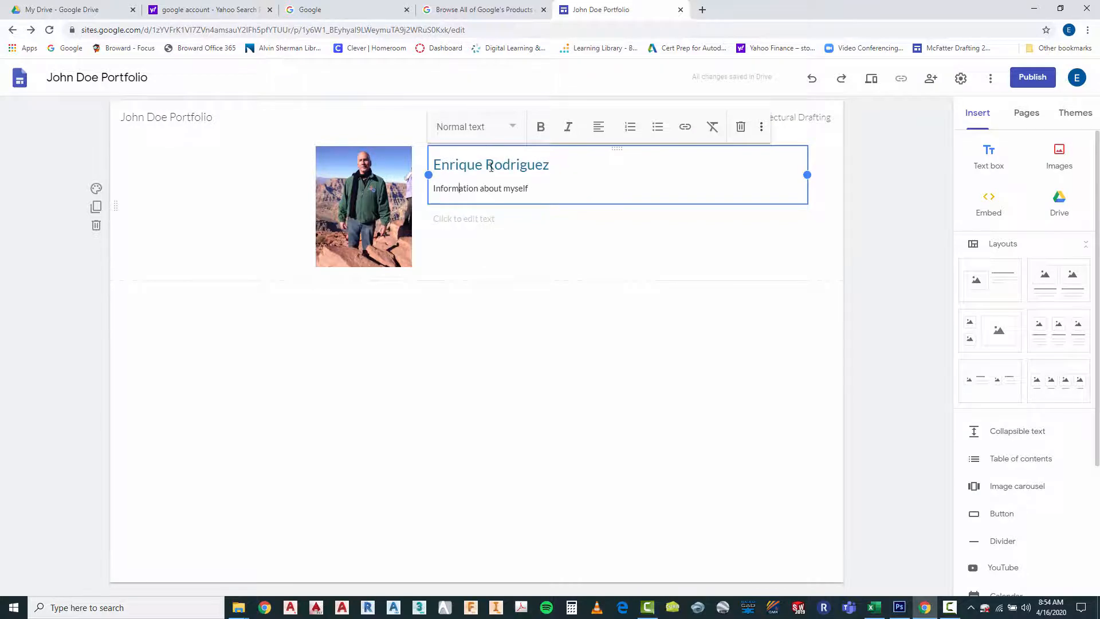
left_click(536, 346)
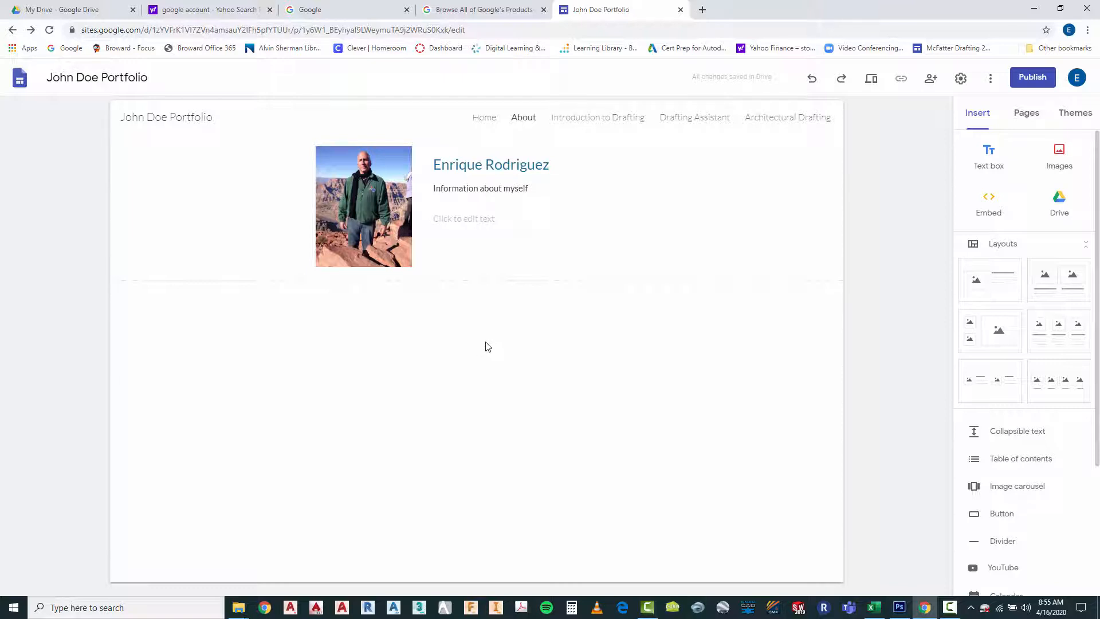
On the Introduction to Drafting page, browse the drawings in the Northern Home folder through the Drive insert option
left_click(591, 122)
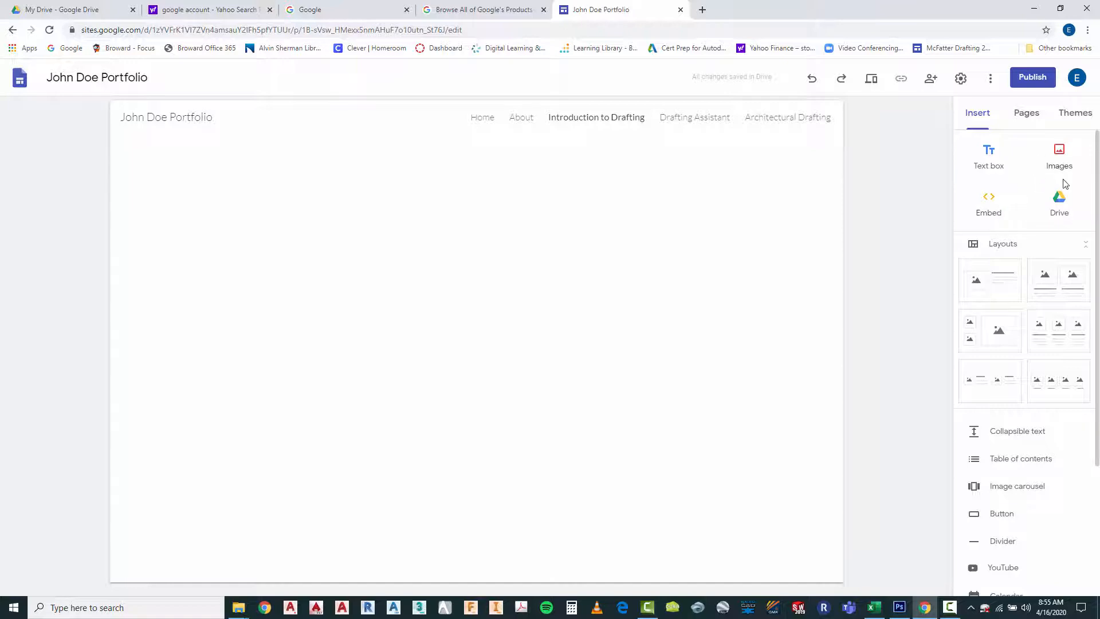
left_click(1059, 206)
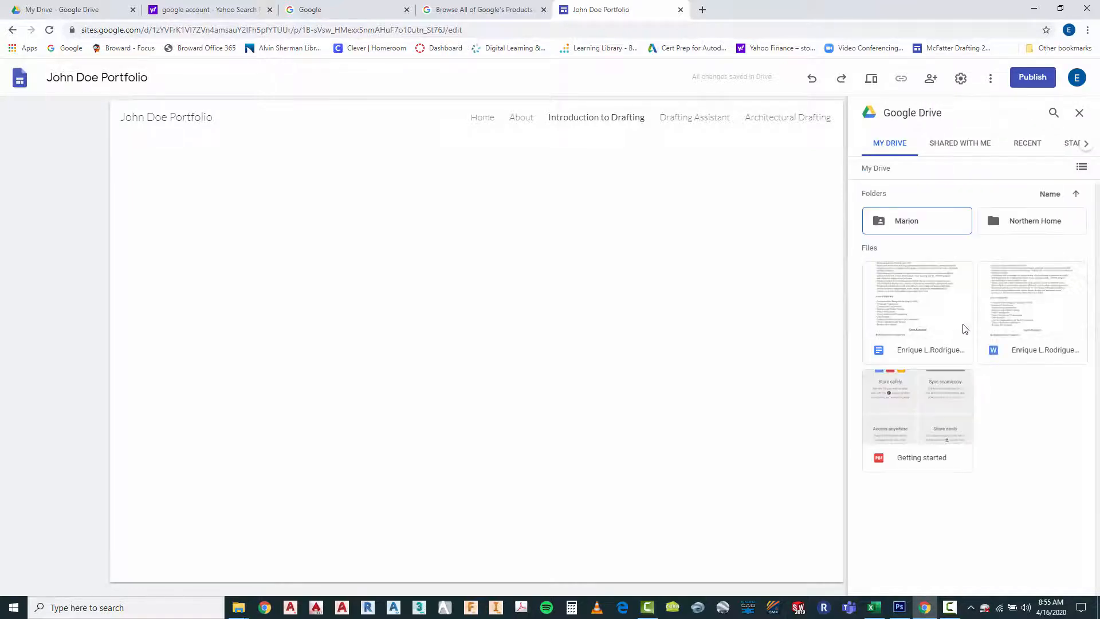
left_click(1010, 224)
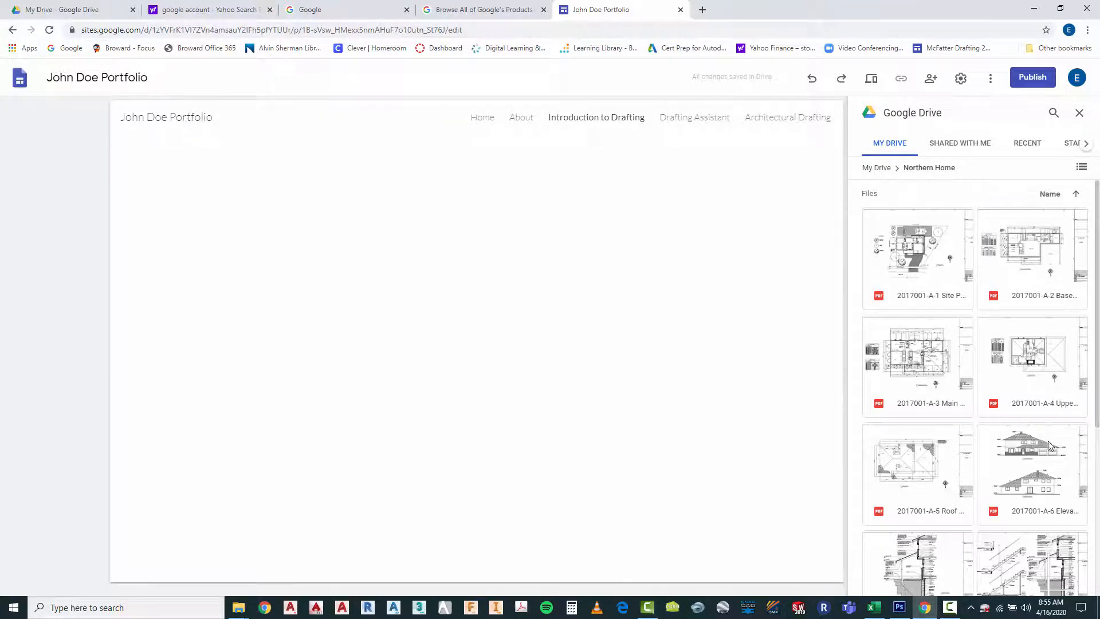
scroll(1036, 366, "down", 5)
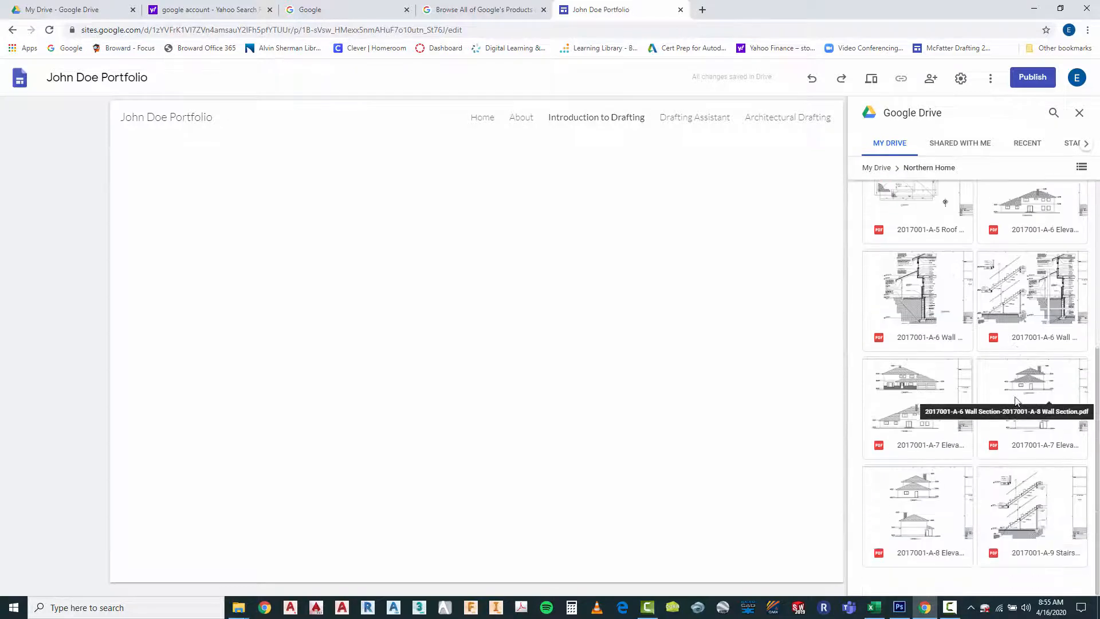
scroll(1013, 396, "up", 5)
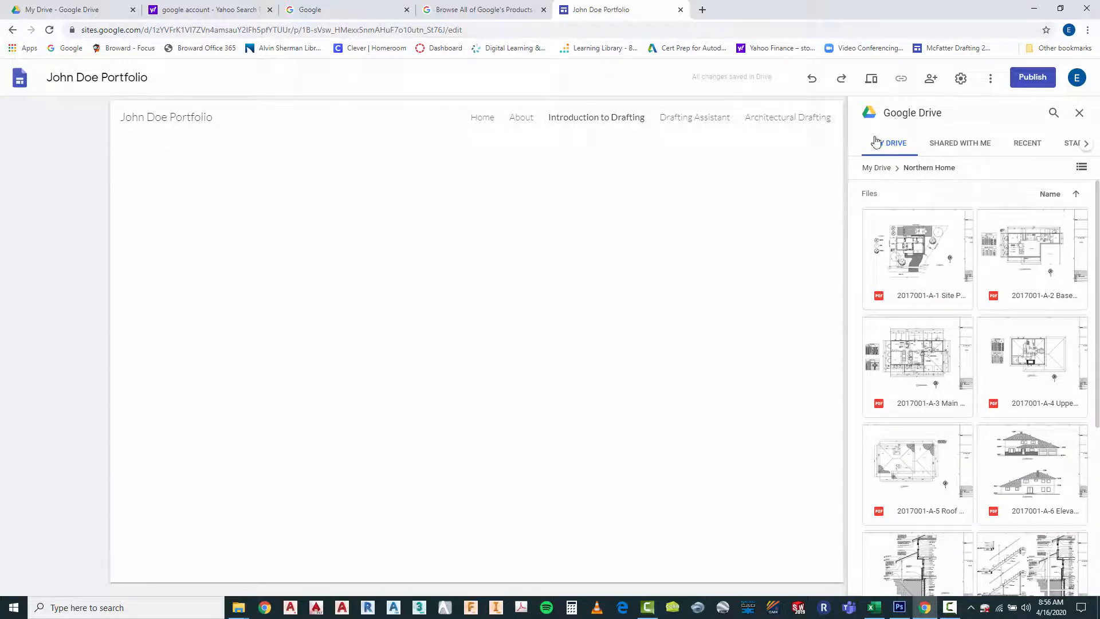
Switch to Google Drive, browse the Portfolio Content folder for a file to upload, and cancel the upload
left_click(97, 12)
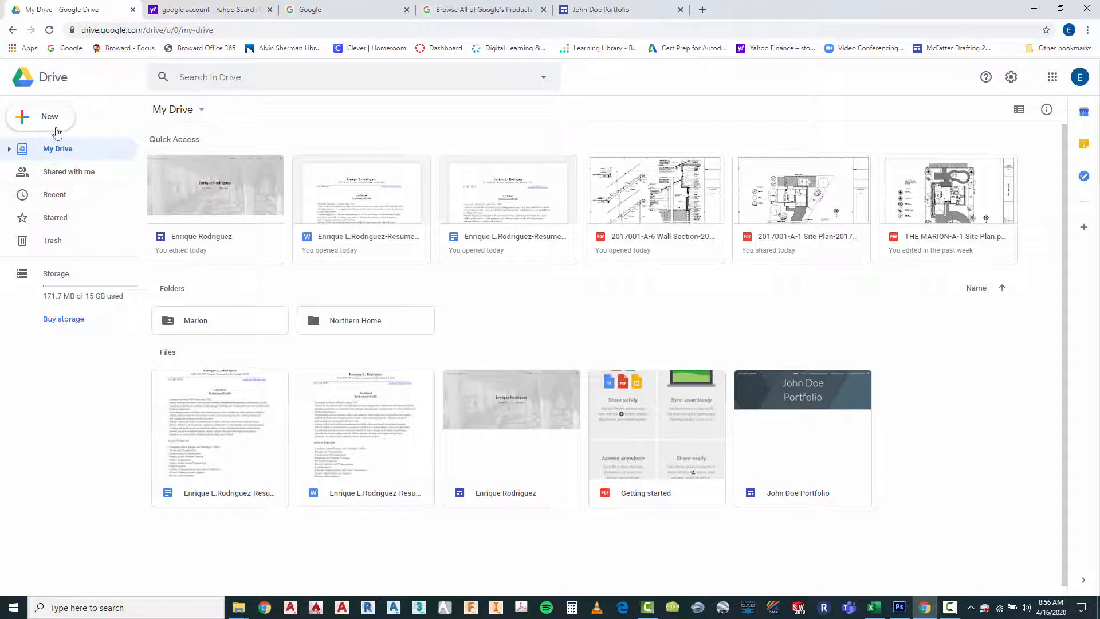
left_click(49, 121)
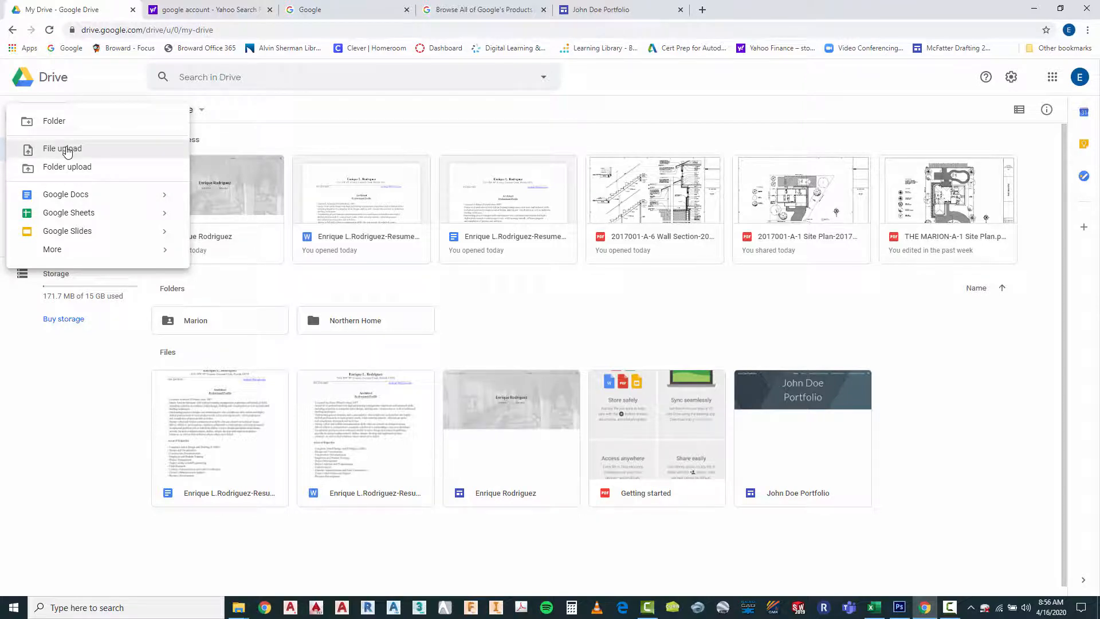
left_click(67, 149)
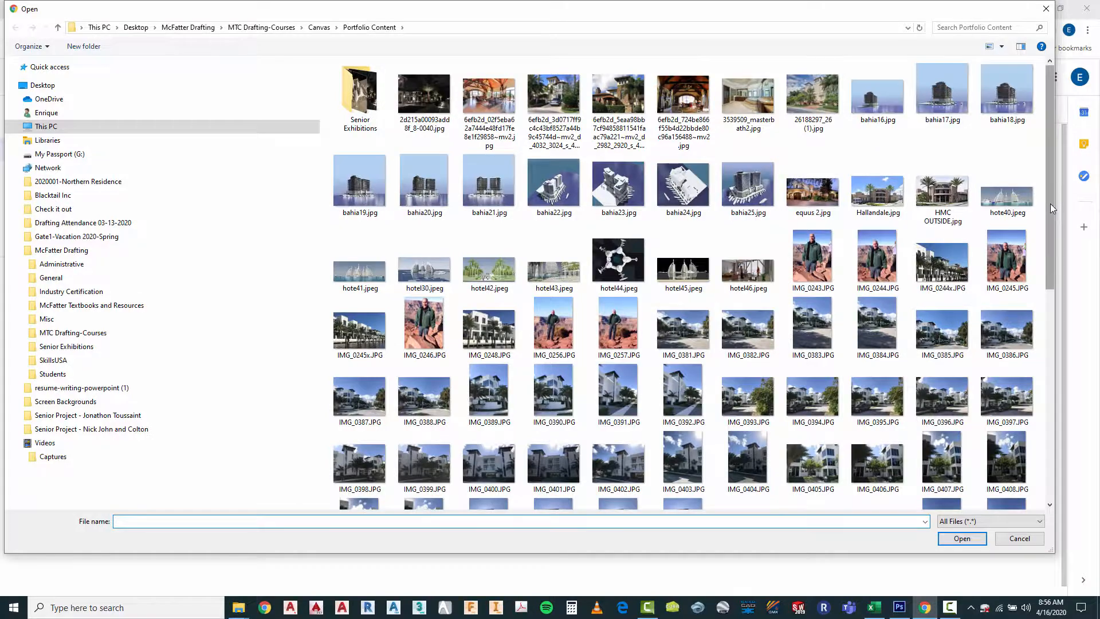
mouse_move(1051, 204)
left_mouse_down()
mouse_move(1048, 458)
mouse_move(1046, 183)
left_mouse_up()
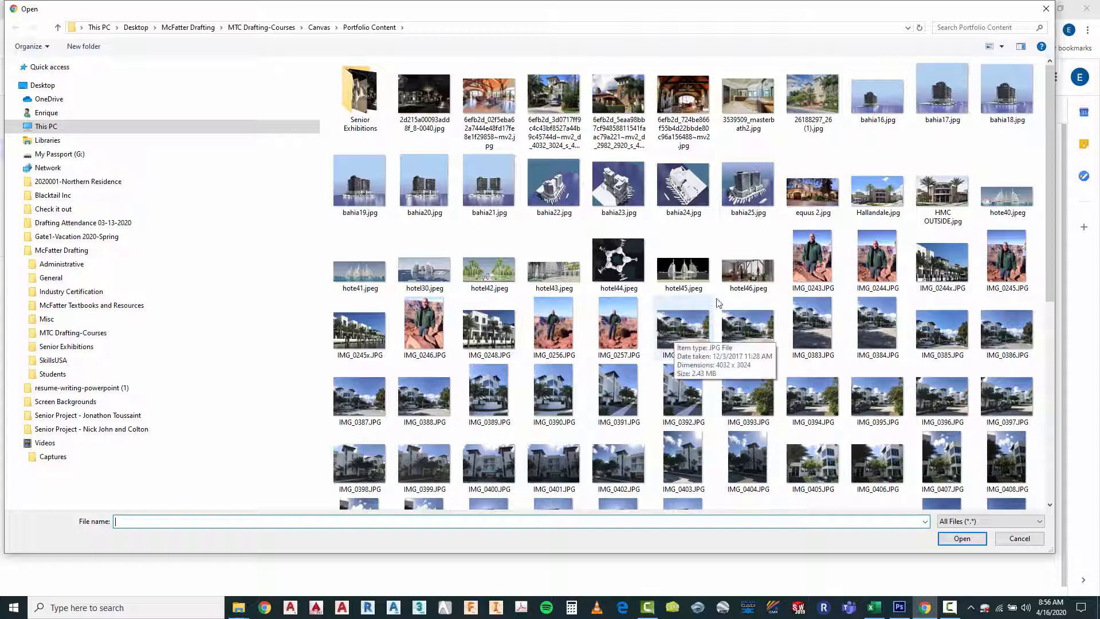
left_click(1044, 9)
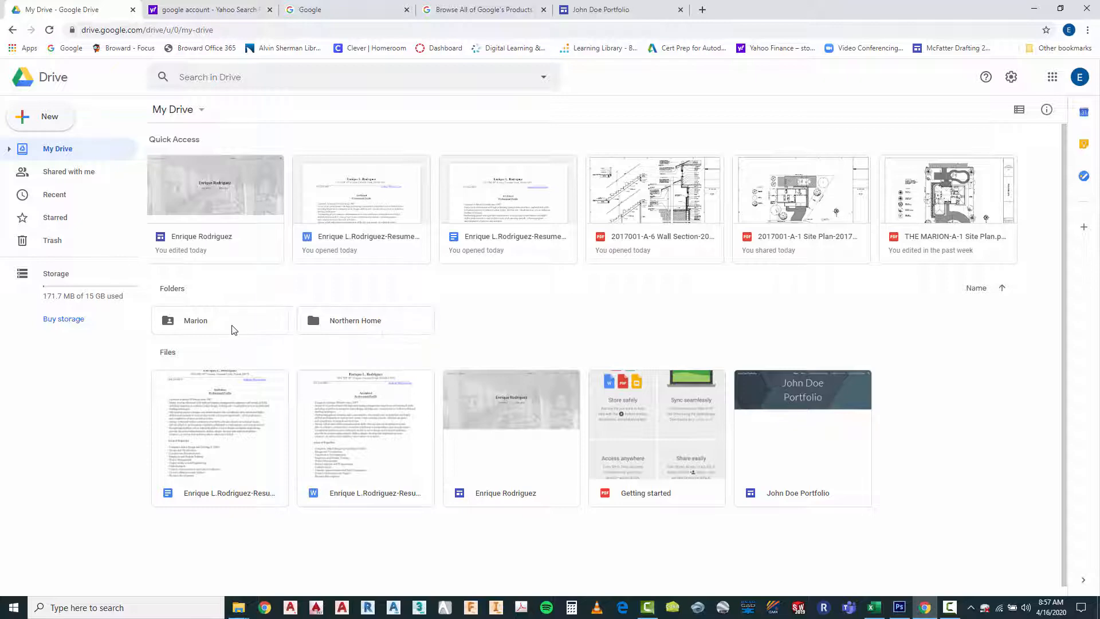
Look through the drawings in the Northern Home and Marion folders in Drive, returning to My Drive
double_click(336, 325)
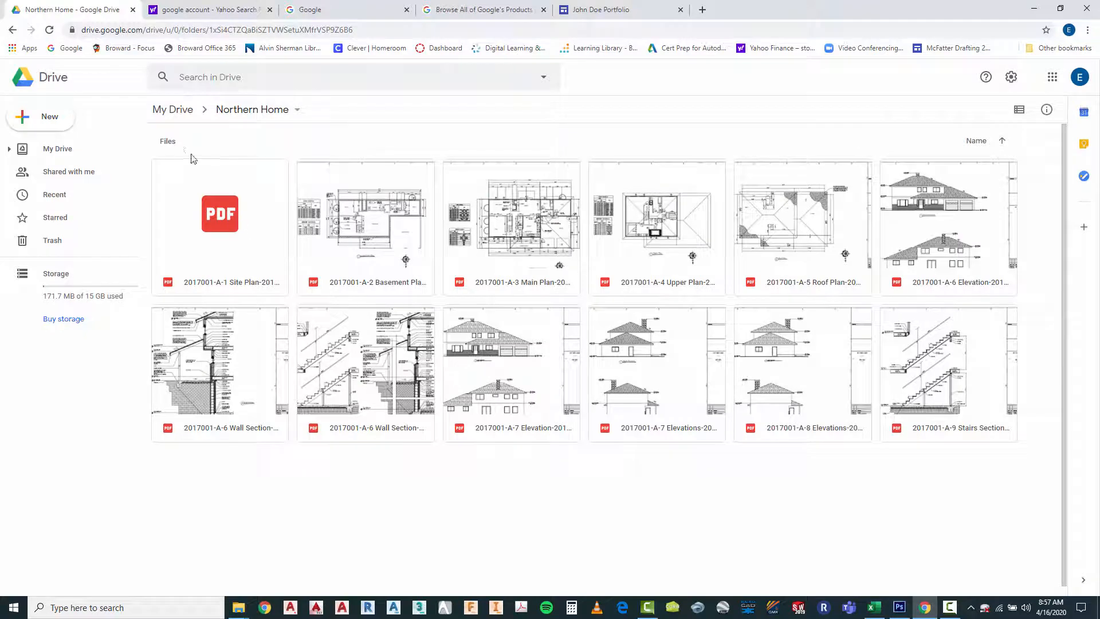
left_click(180, 113)
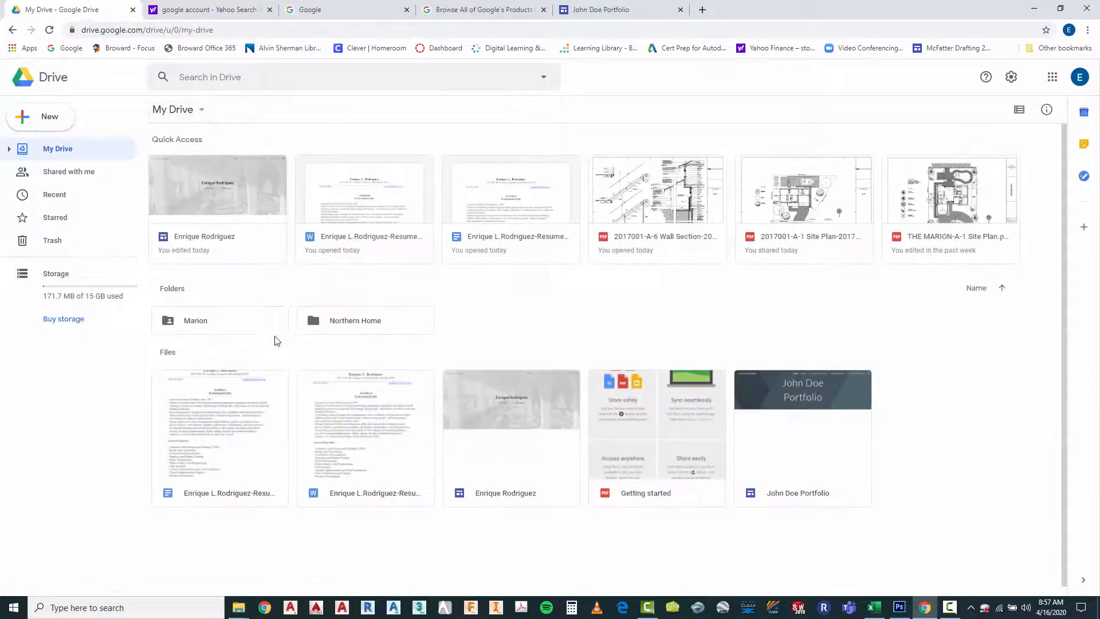
left_click(229, 328)
double_click(229, 329)
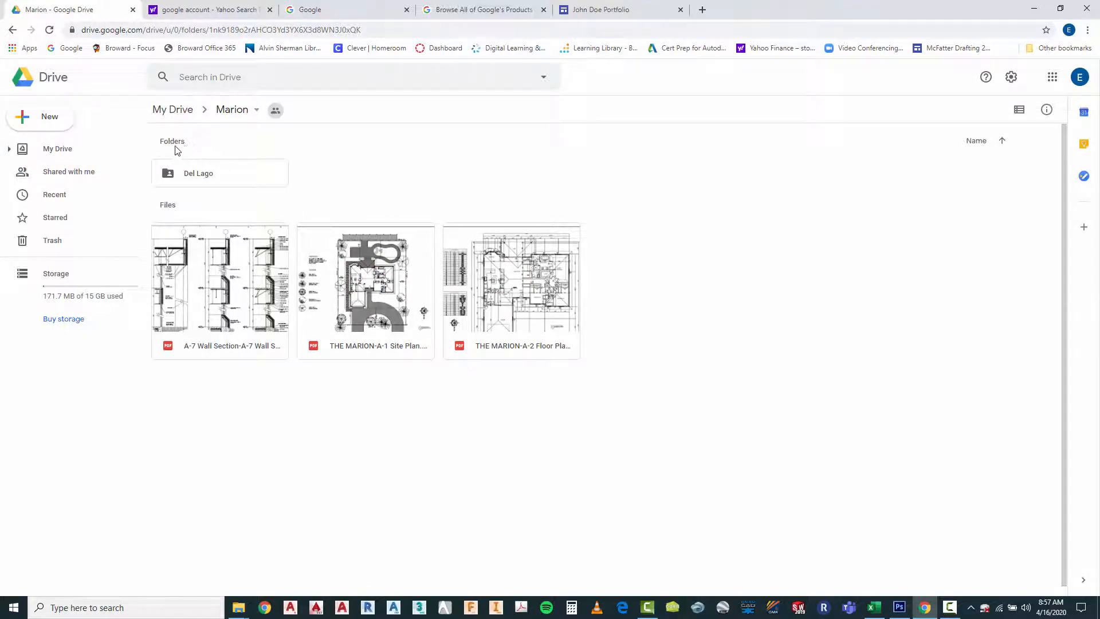
left_click(172, 110)
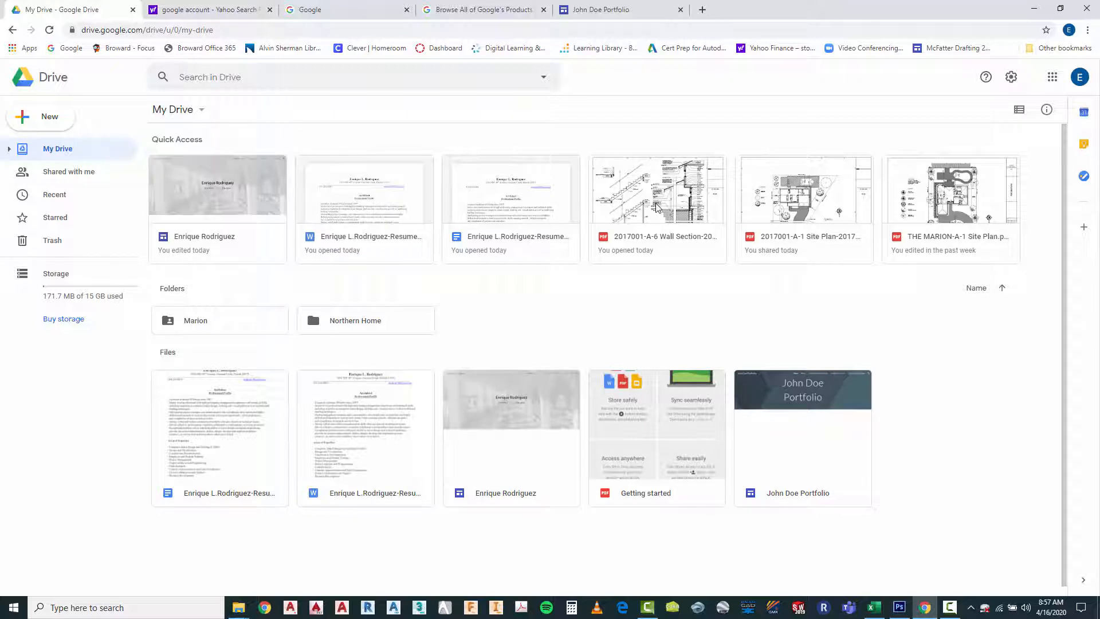
Open the advanced sharing settings of the 2017001-A-6 Wall Section PDF and set the permission for invited people to Can view
left_click(654, 205)
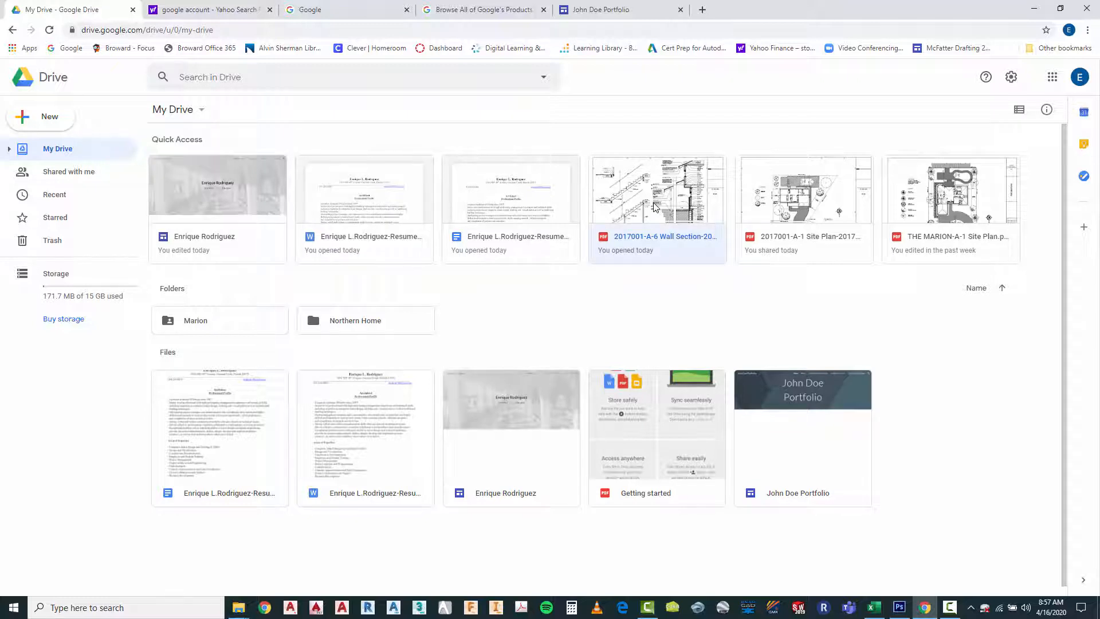
right_click(655, 206)
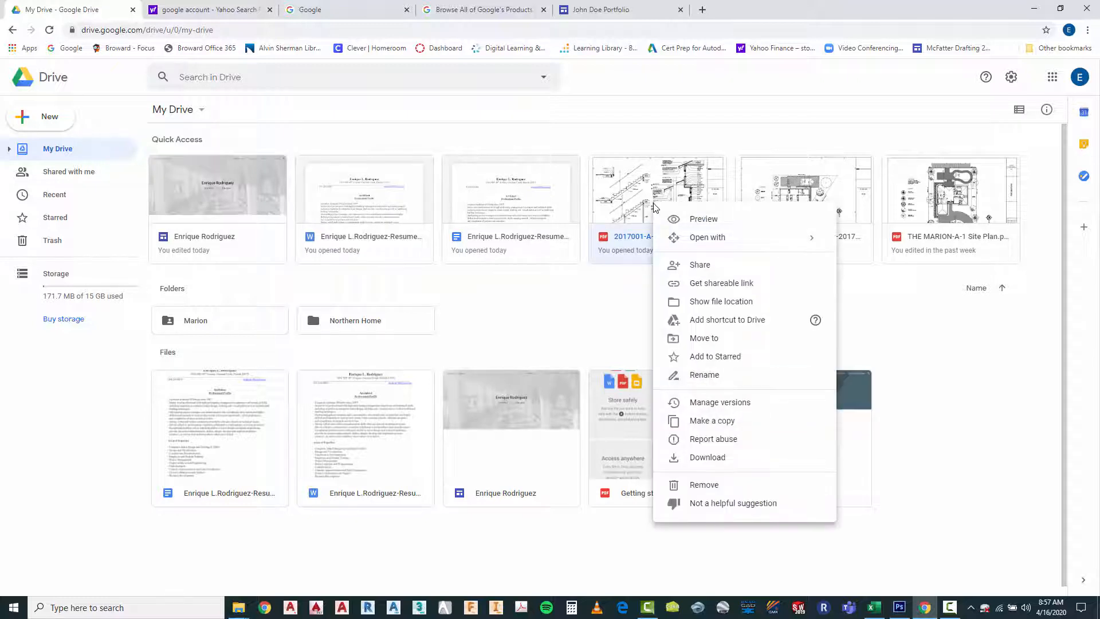
left_click(701, 265)
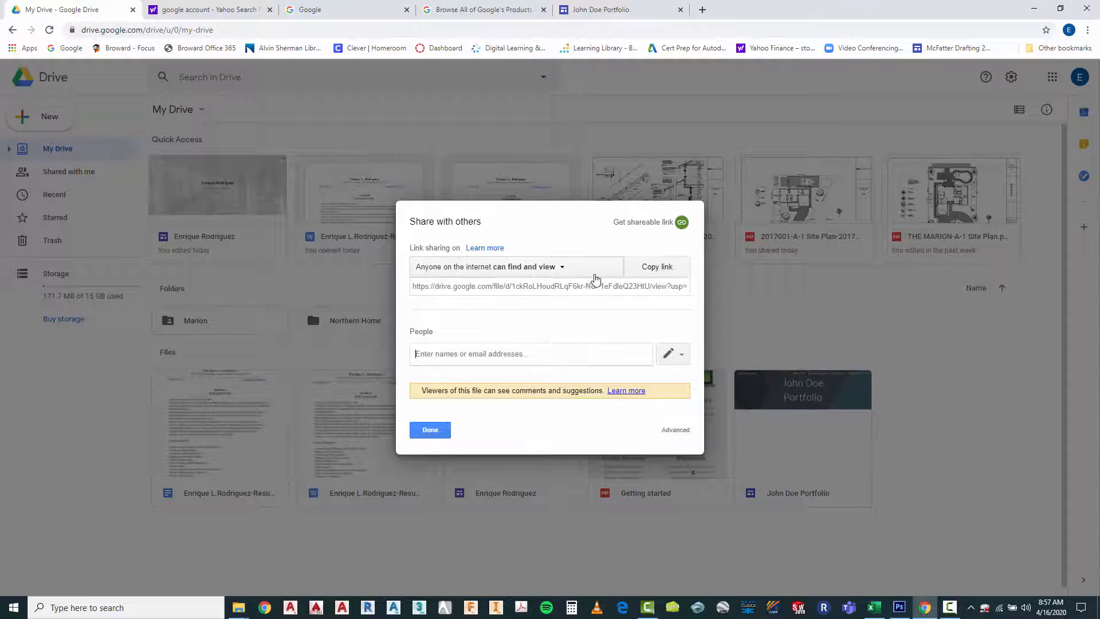
left_click(563, 272)
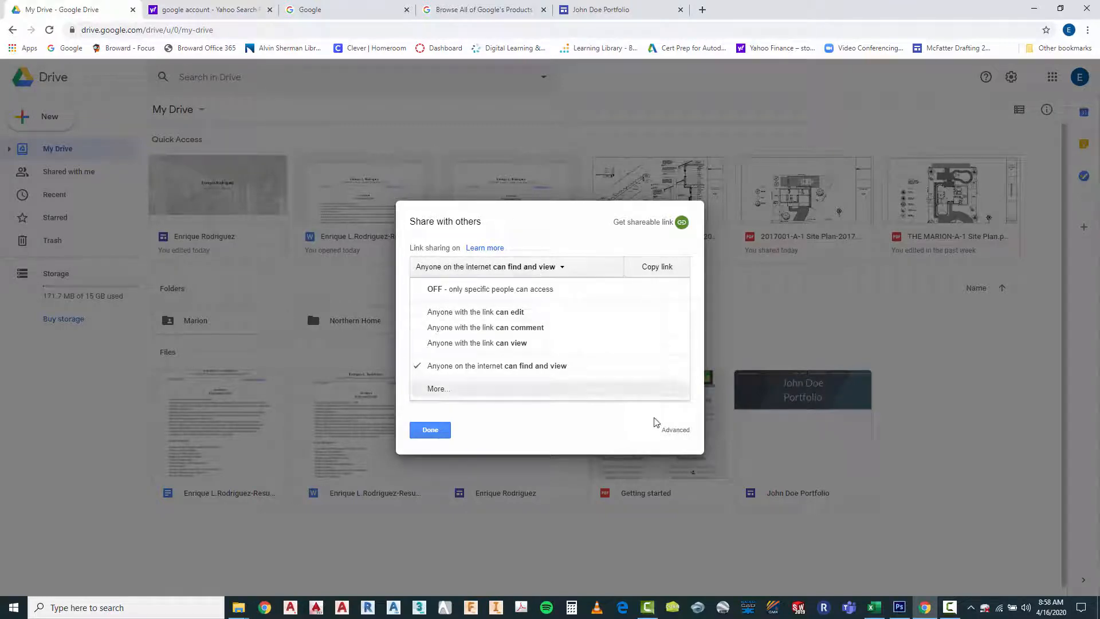
left_click(674, 430)
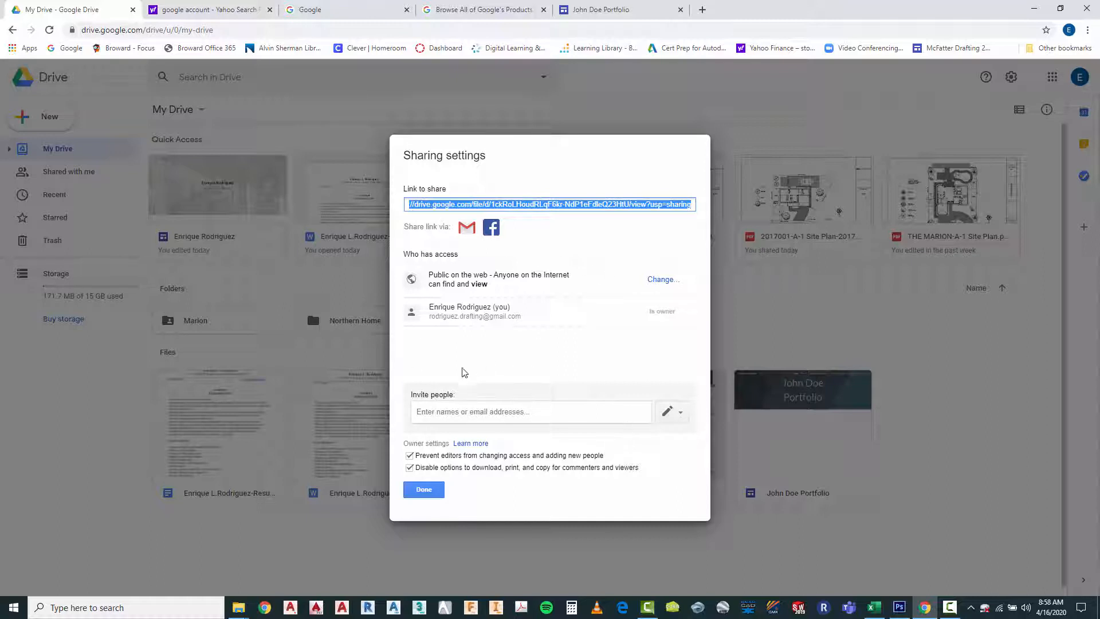
left_click(681, 413)
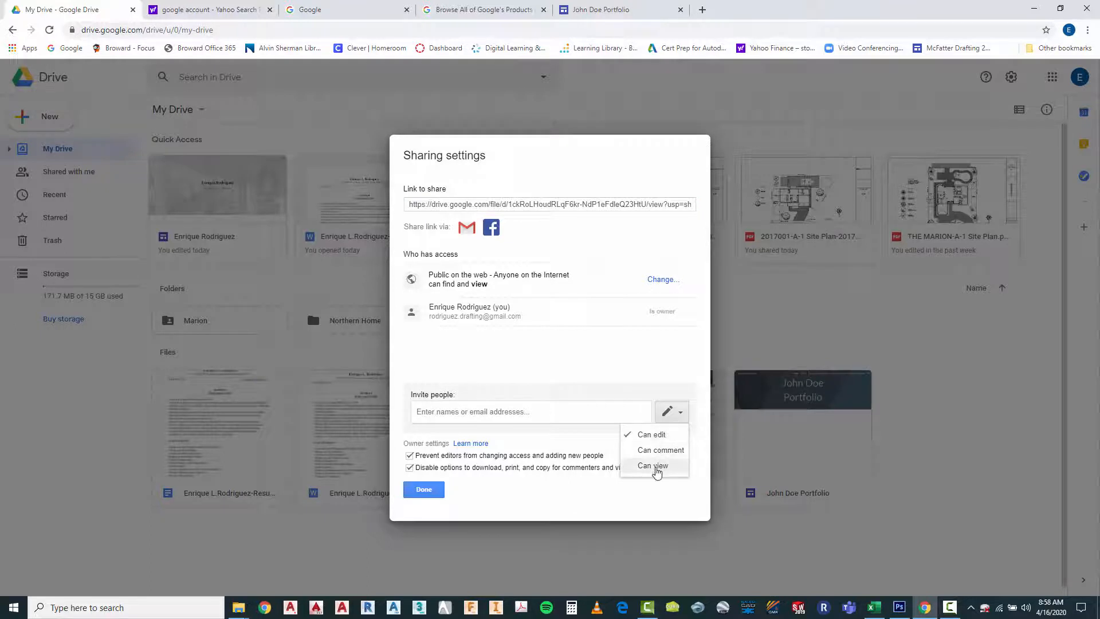
left_click(654, 466)
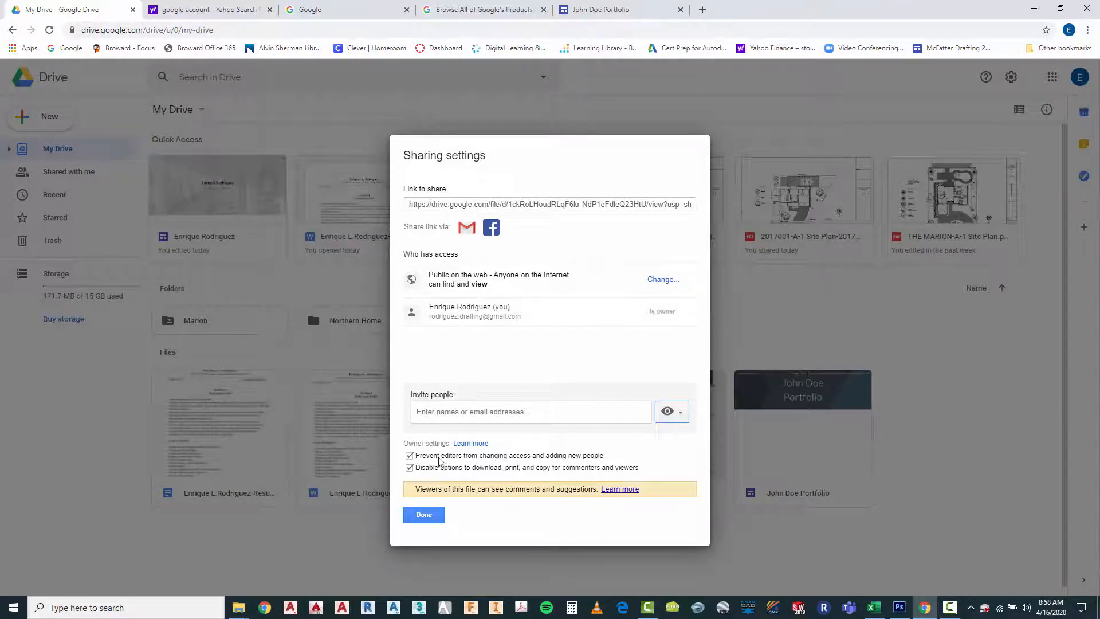
Clear and re-enable both owner restrictions, on editors changing access and on viewers downloading, printing and copying, and close the sharing settings
left_click(410, 456)
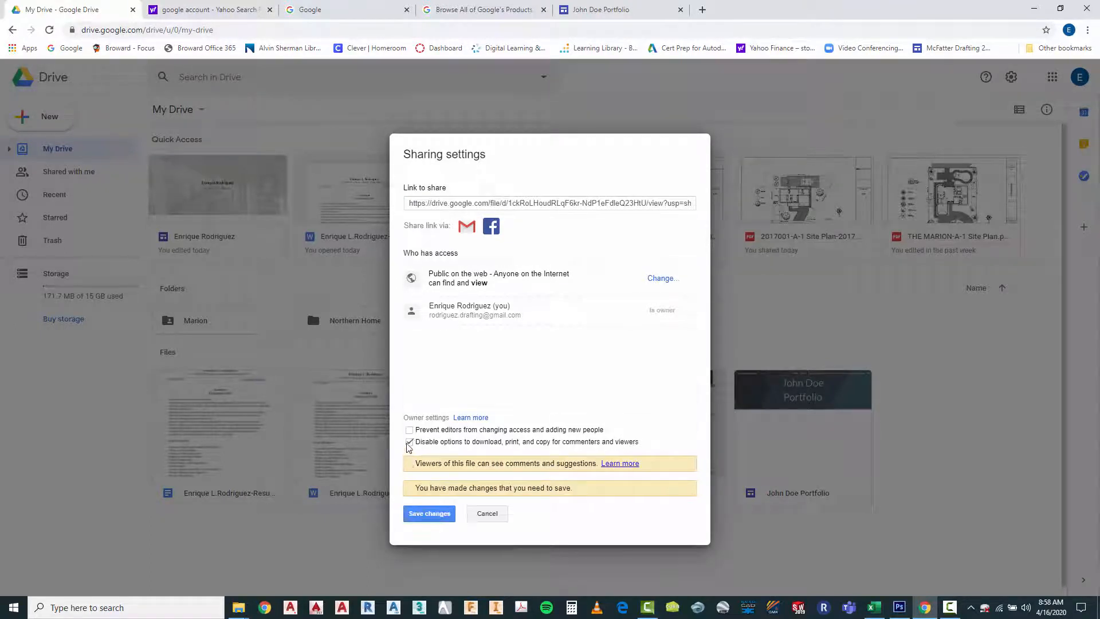
left_click(410, 442)
left_click(409, 430)
left_click(410, 442)
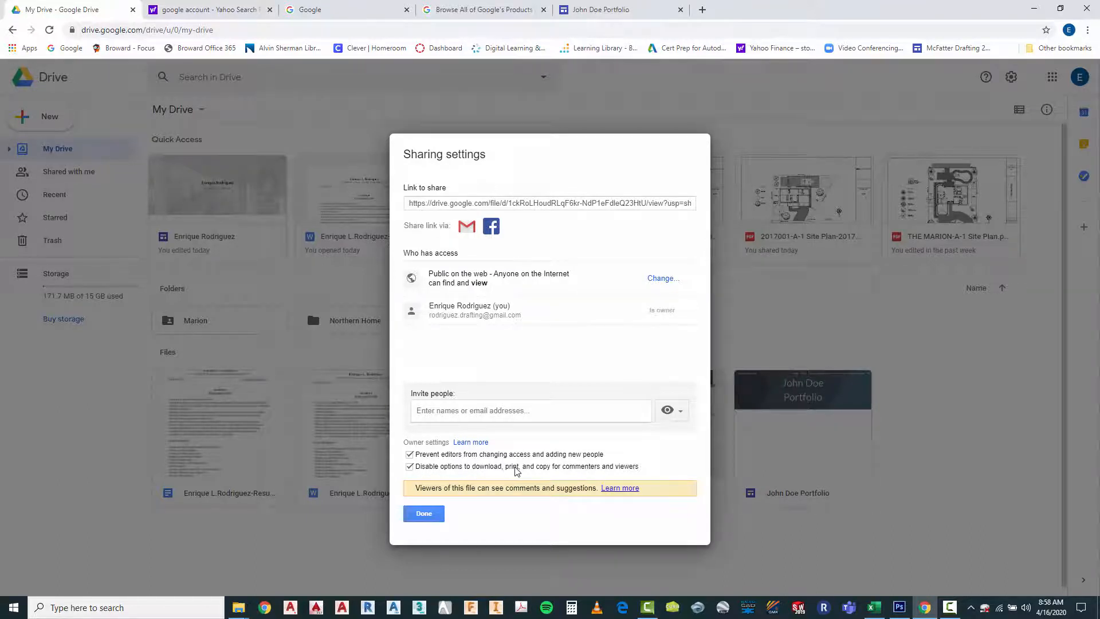
left_click(422, 514)
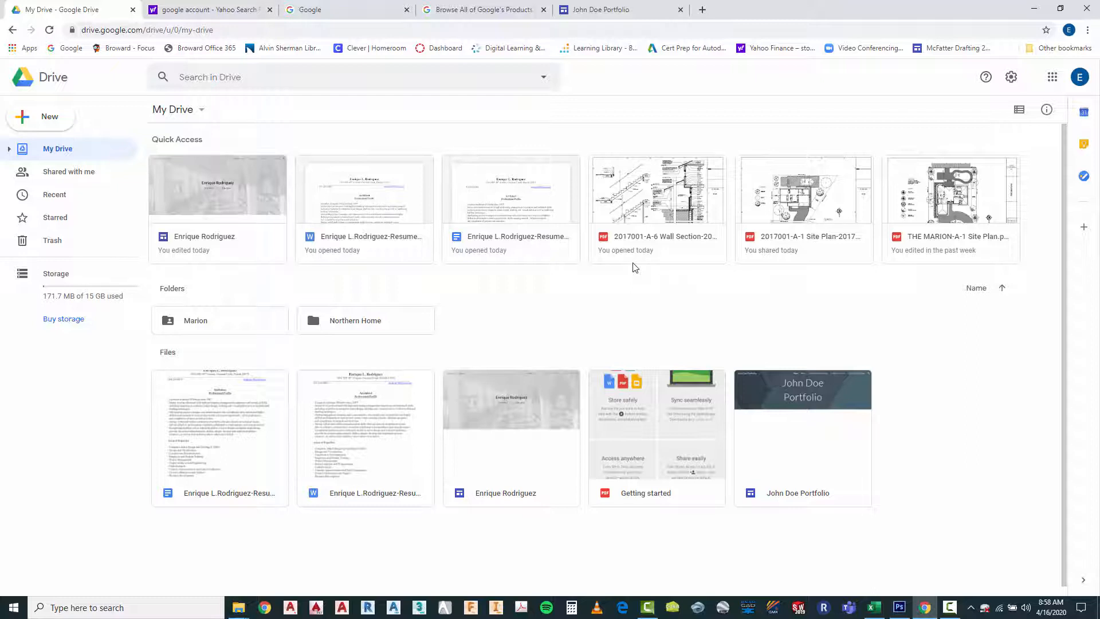
Switch to the John Doe Portfolio site in Google Sites, open the Drafting Assistant page and close the Drive file browser
left_click(619, 9)
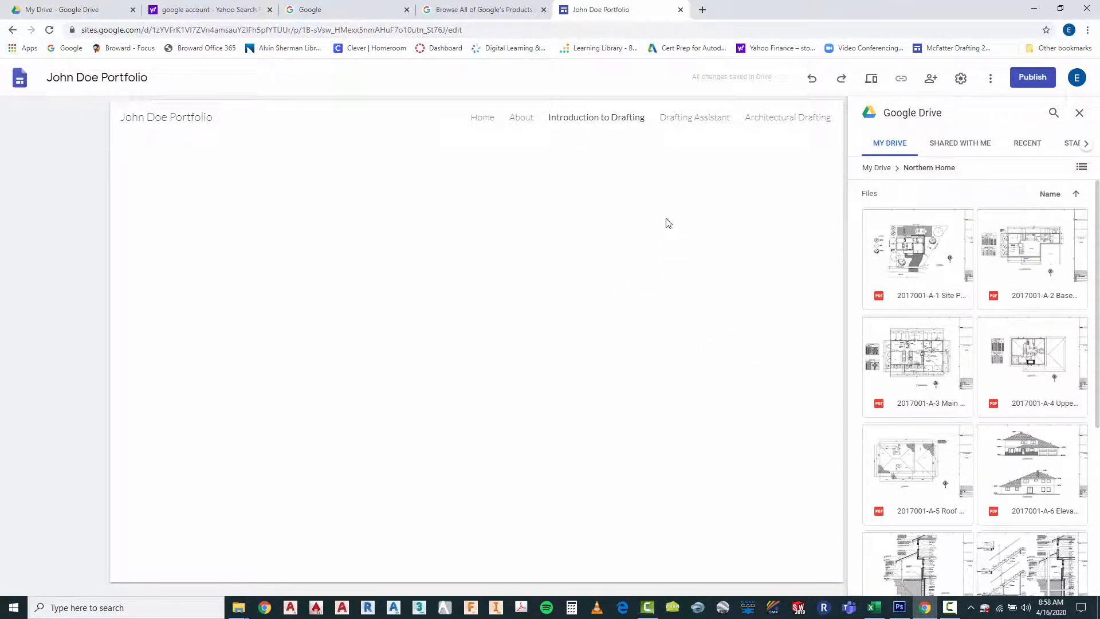
left_click(692, 121)
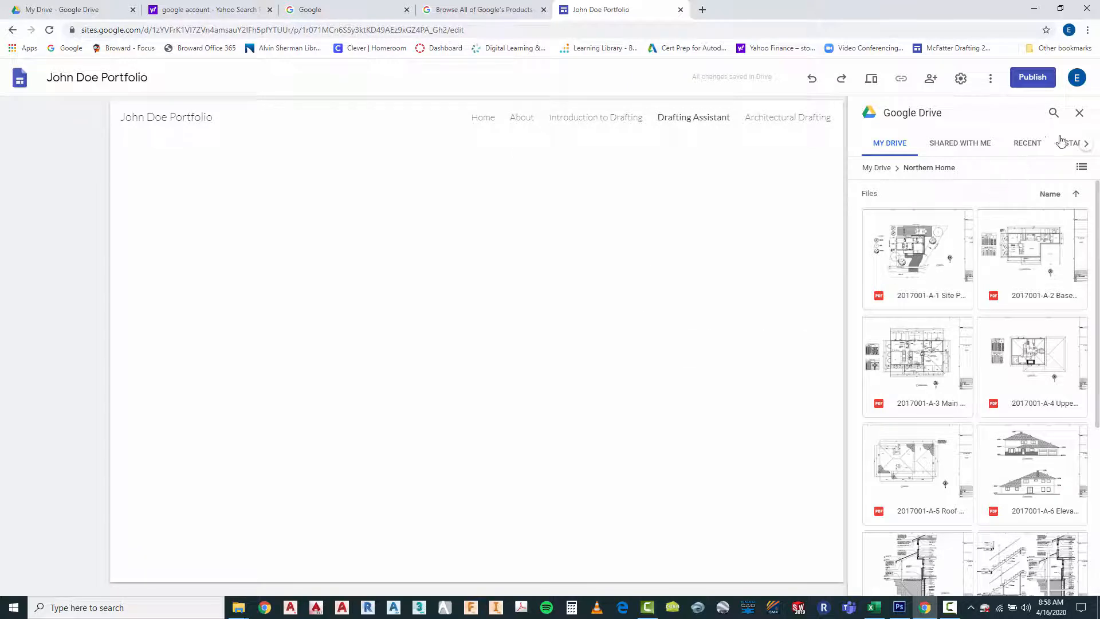
left_click(1080, 113)
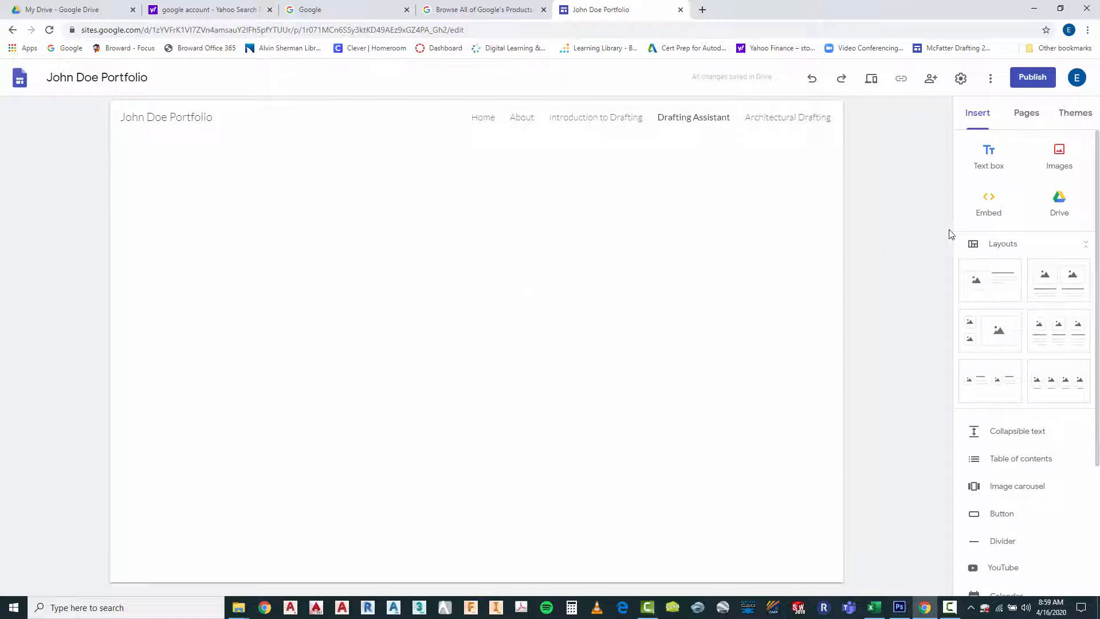
Insert the THE MARION-A-1 Site Plan PDF from Drive's Marion folder onto the Drafting Assistant page
left_click(1060, 200)
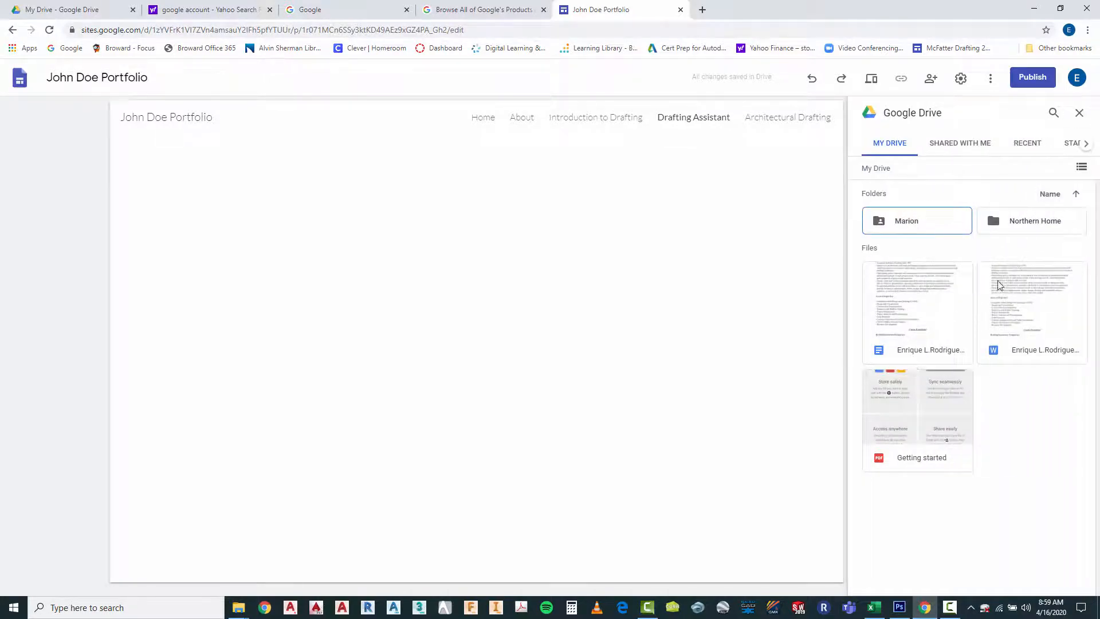
left_click(903, 222)
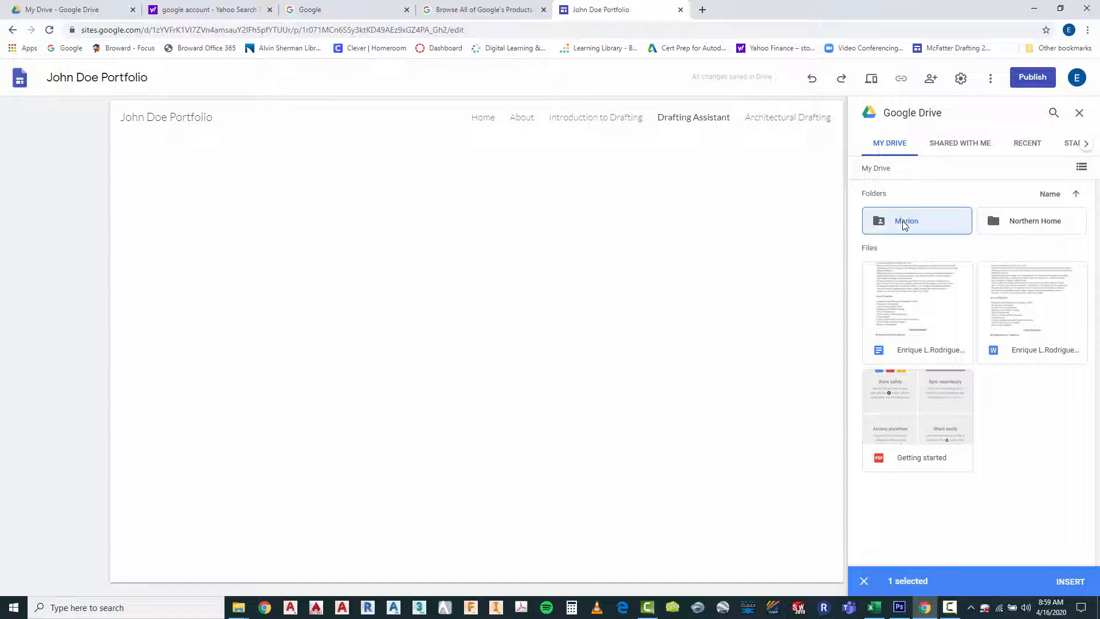
double_click(903, 222)
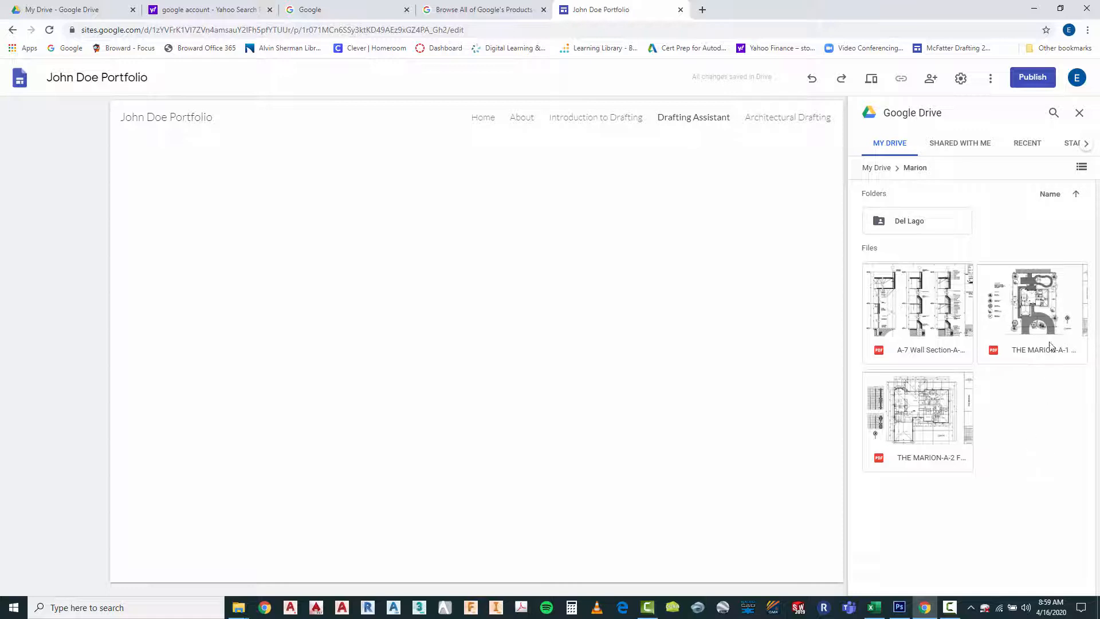
left_click(1044, 307)
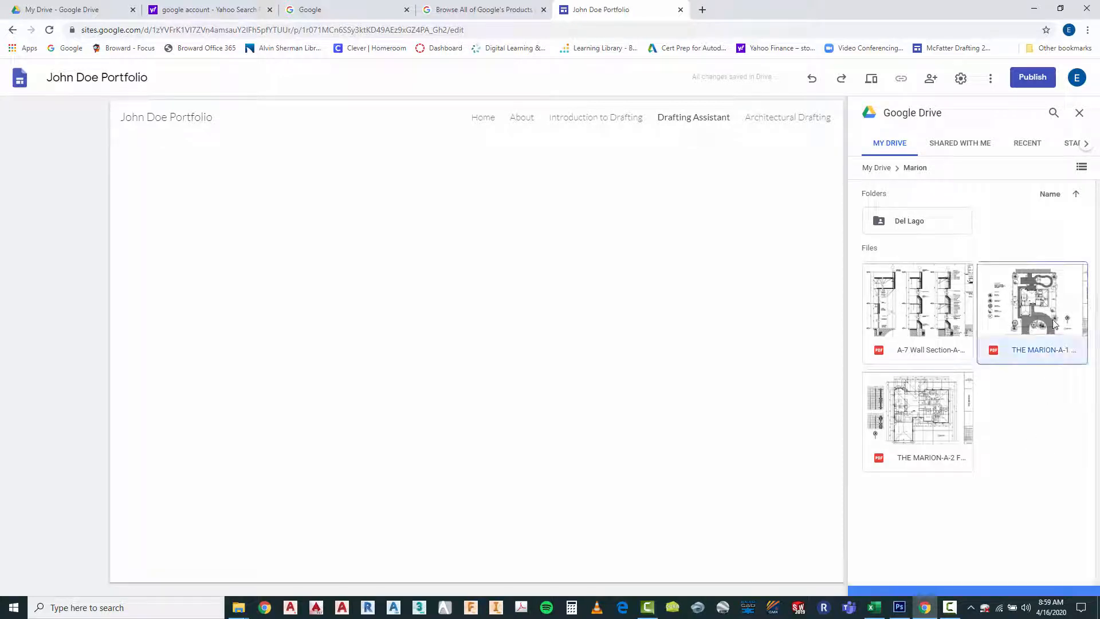
left_click(1071, 583)
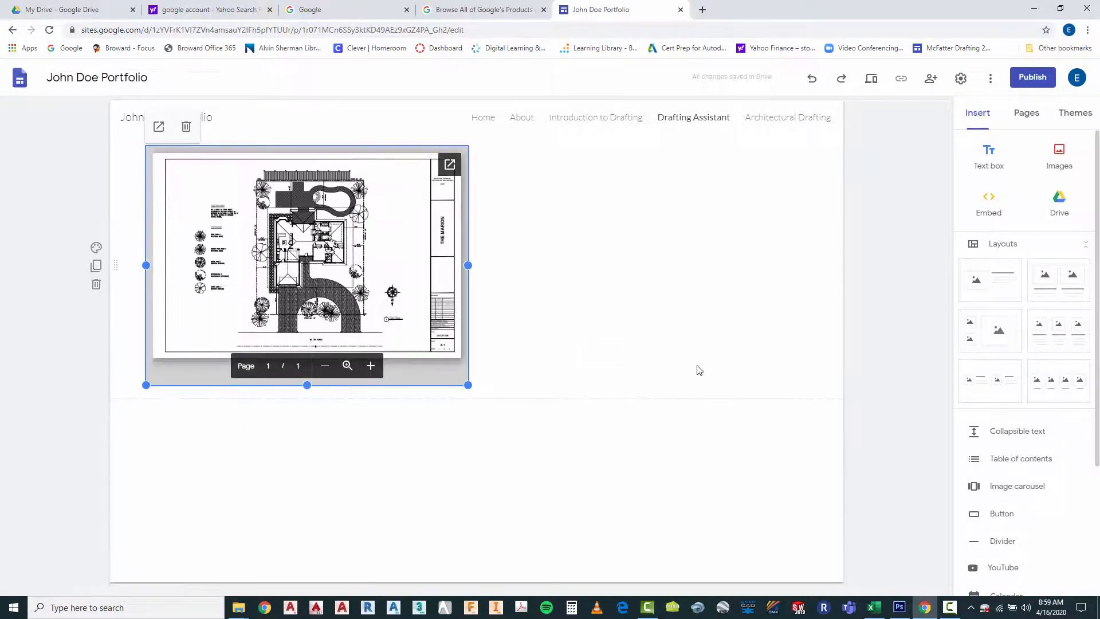
Insert the THE MARION-A-2 floor plan PDF from Drive's Marion folder in the empty space beside the site plan
left_click(623, 360)
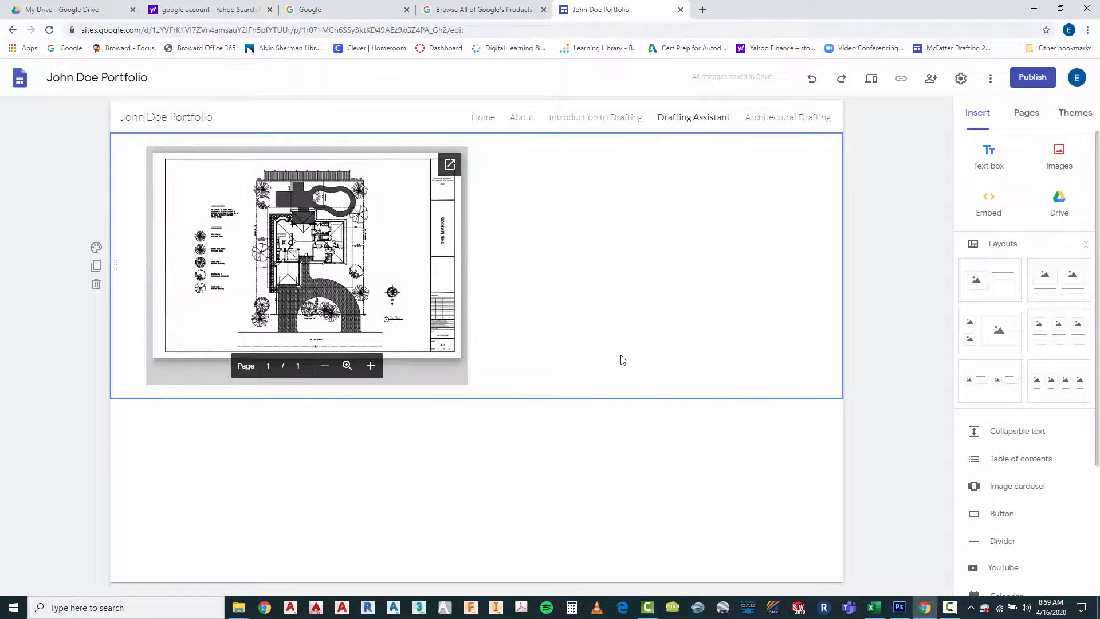
double_click(651, 291)
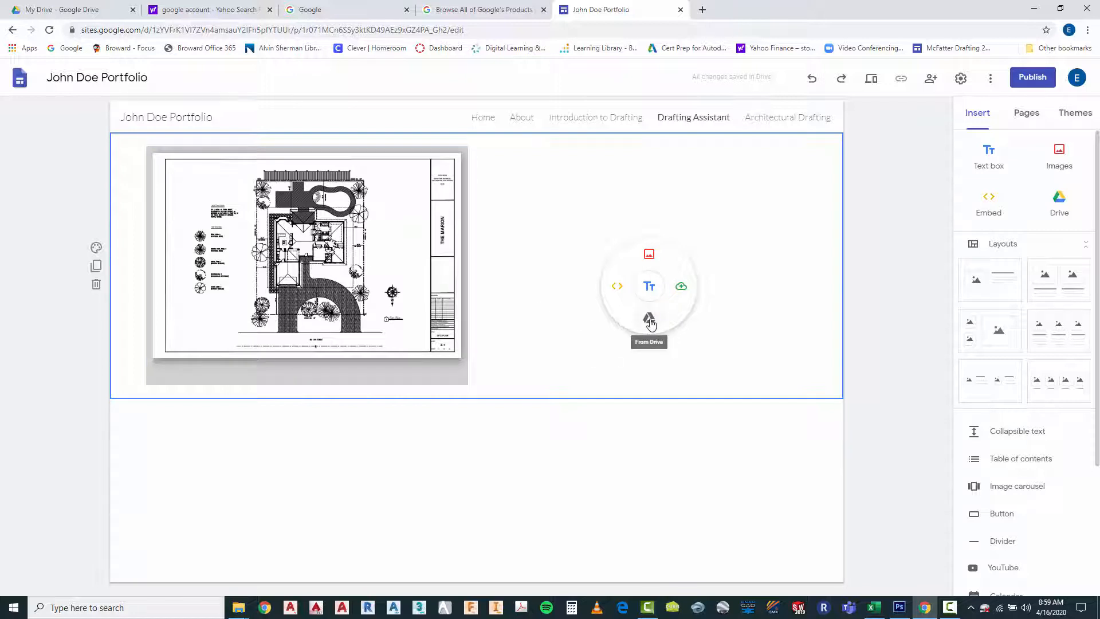
left_click(650, 321)
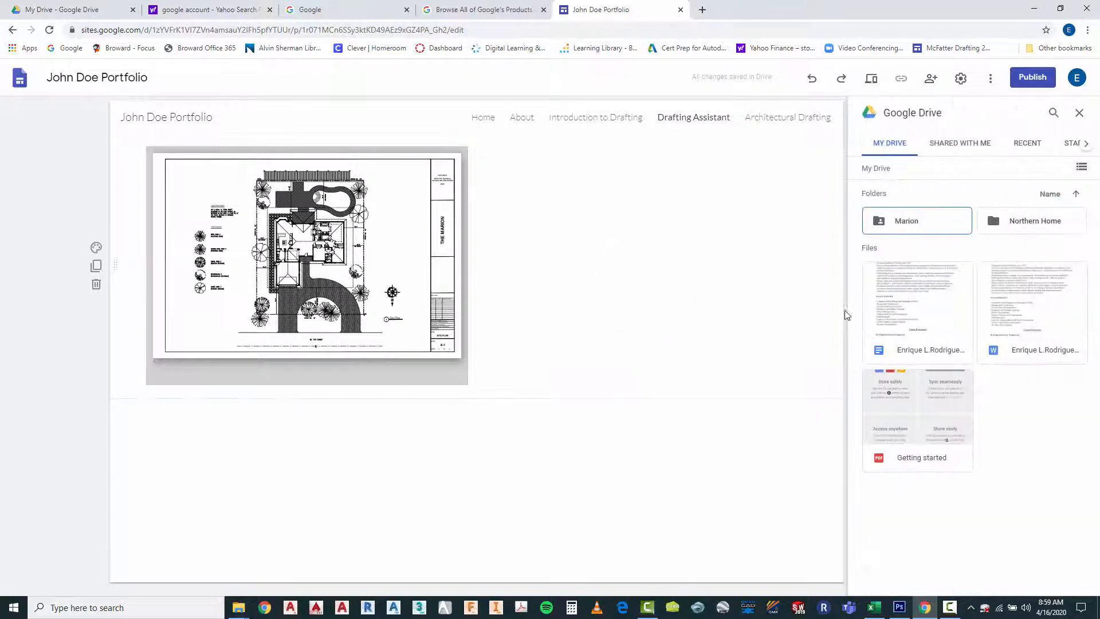
double_click(915, 222)
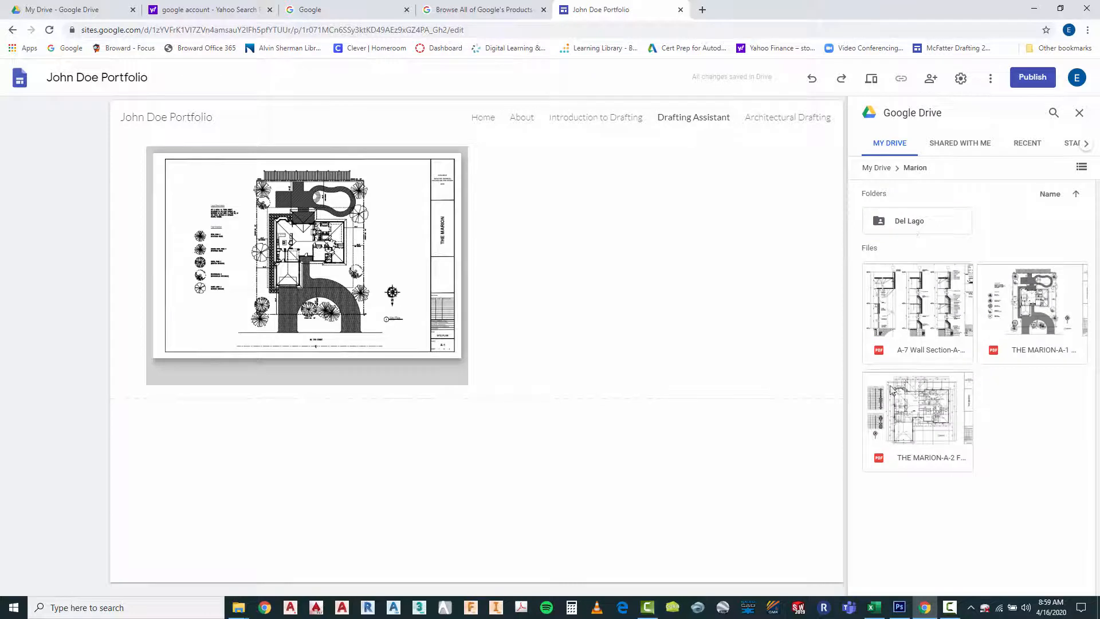
left_click(915, 410)
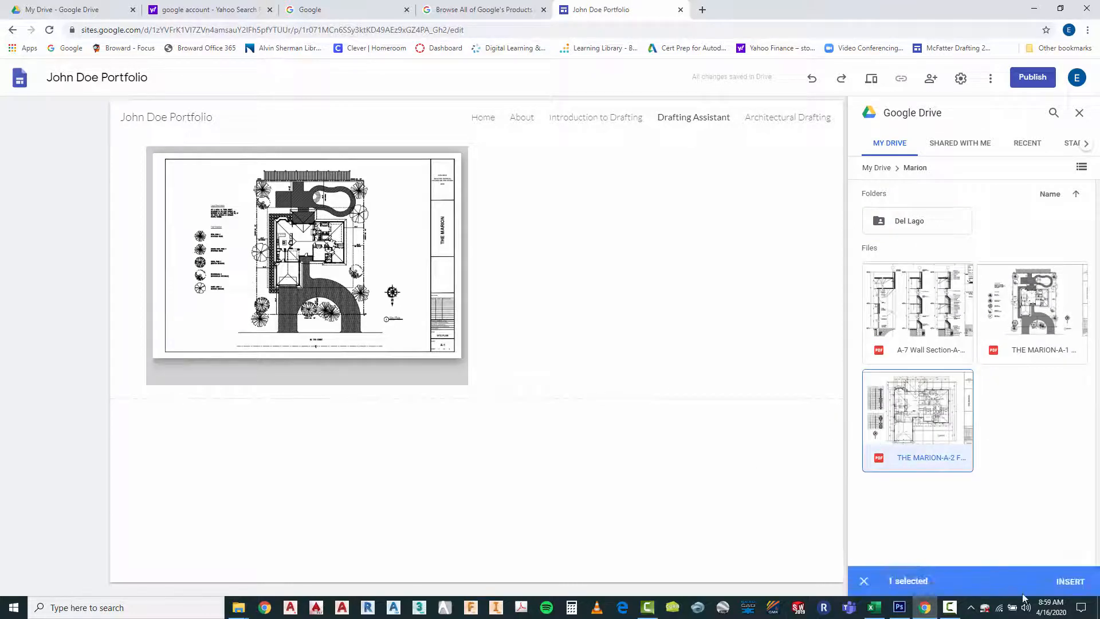
left_click(1081, 583)
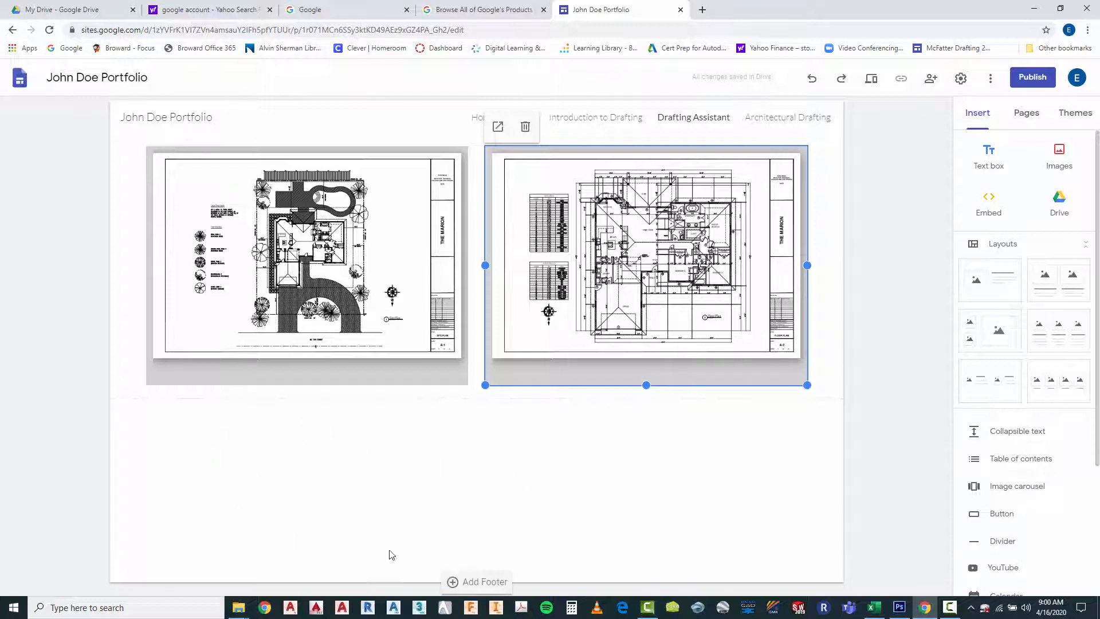
left_click(561, 492)
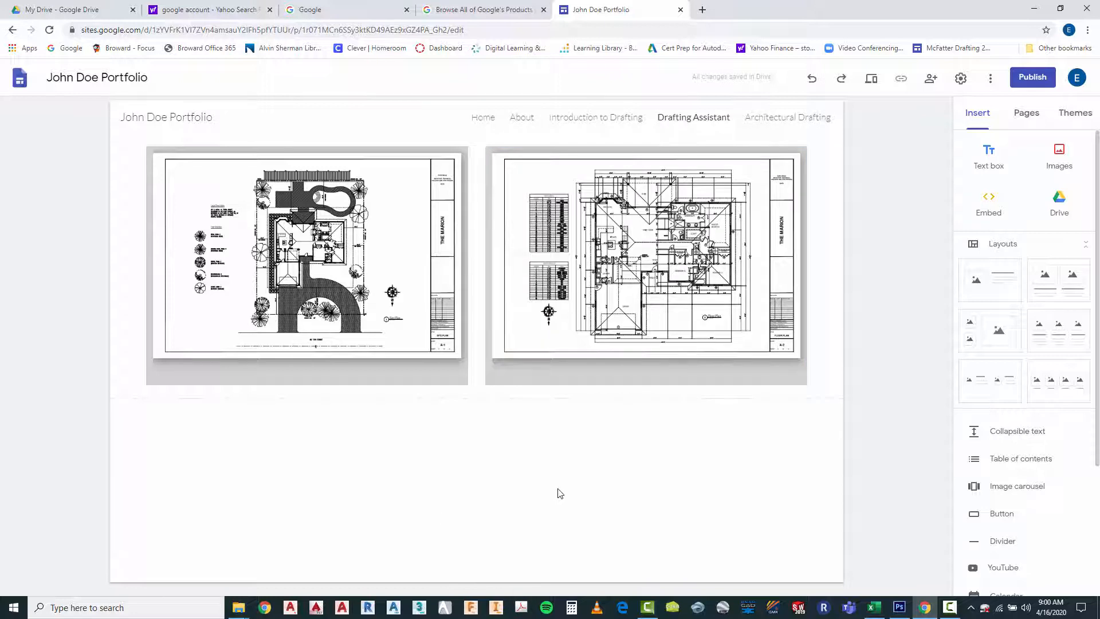
Add an empty text box below the site plan on the Drafting Assistant page and deselect it
left_click(390, 324)
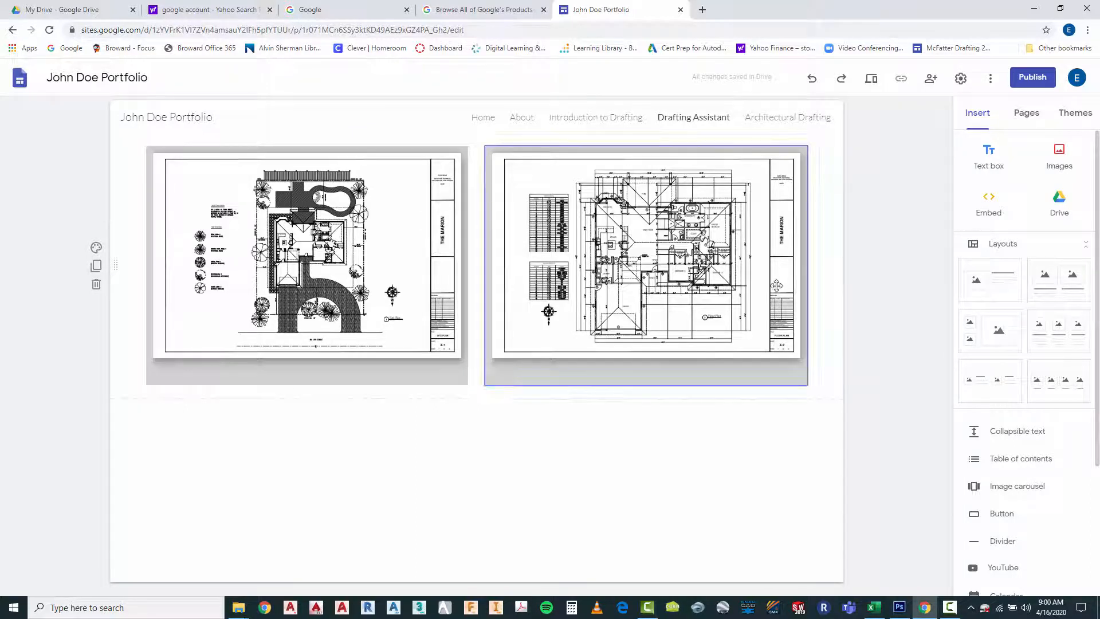
left_click(292, 372)
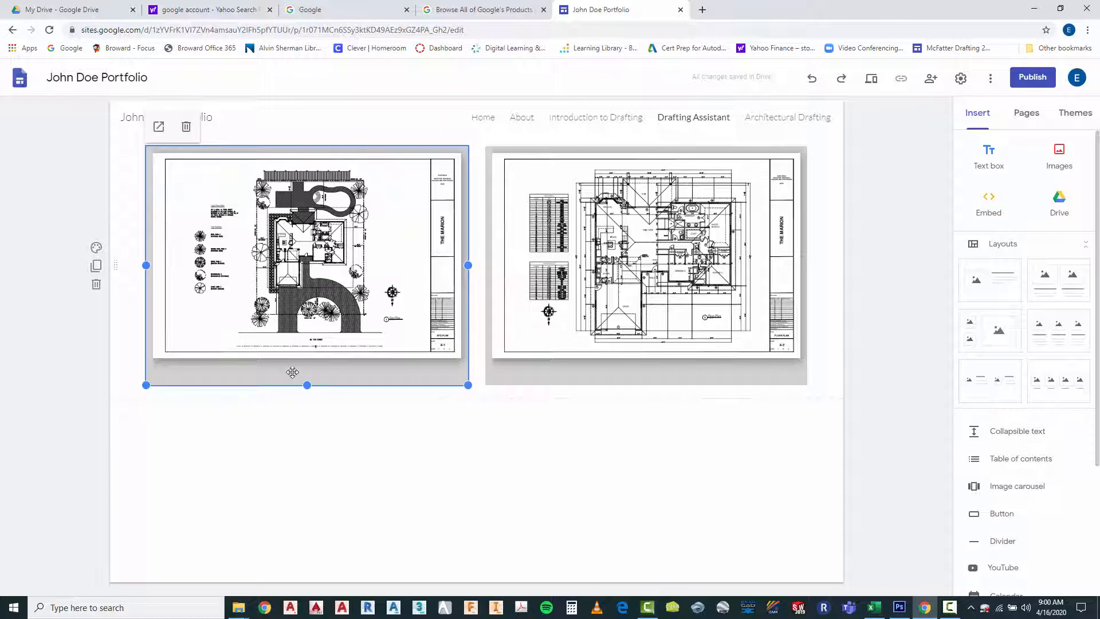
left_click(480, 317)
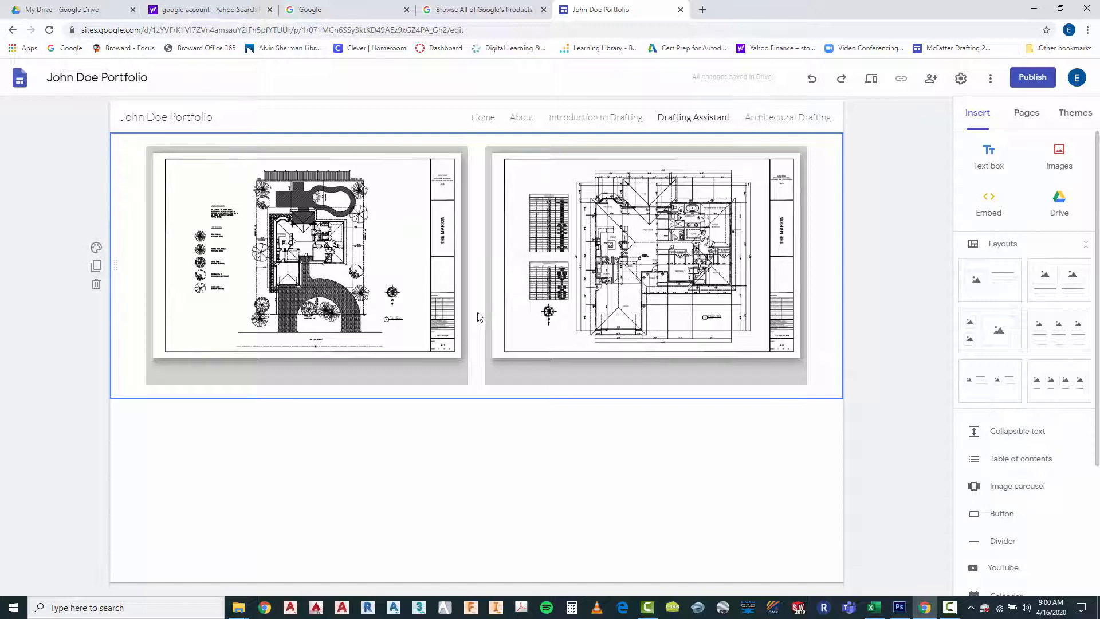
double_click(474, 278)
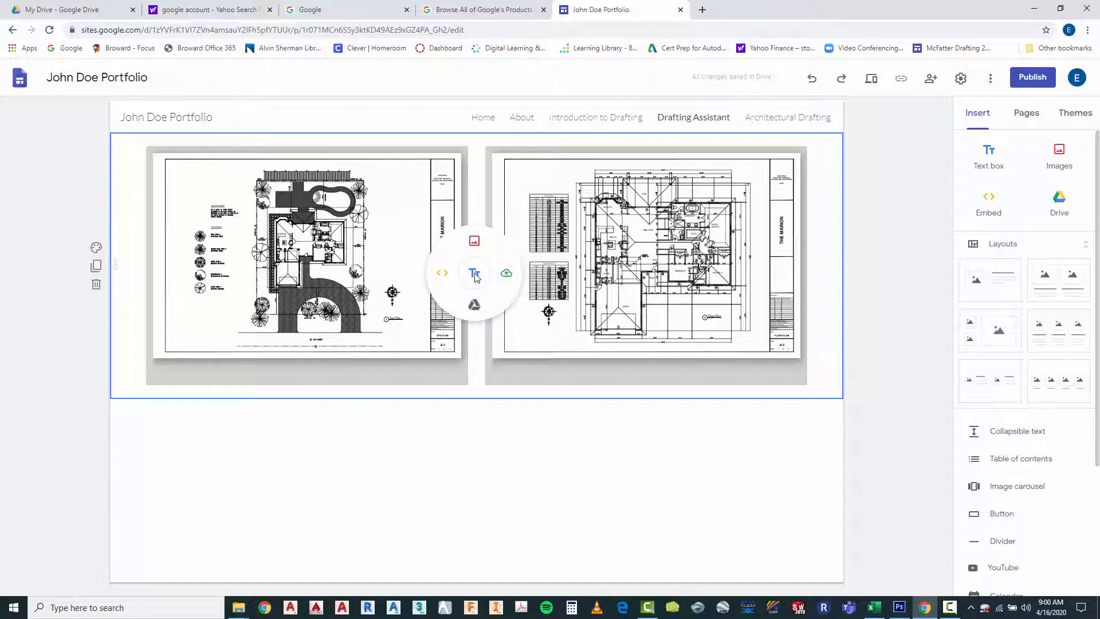
left_click(474, 273)
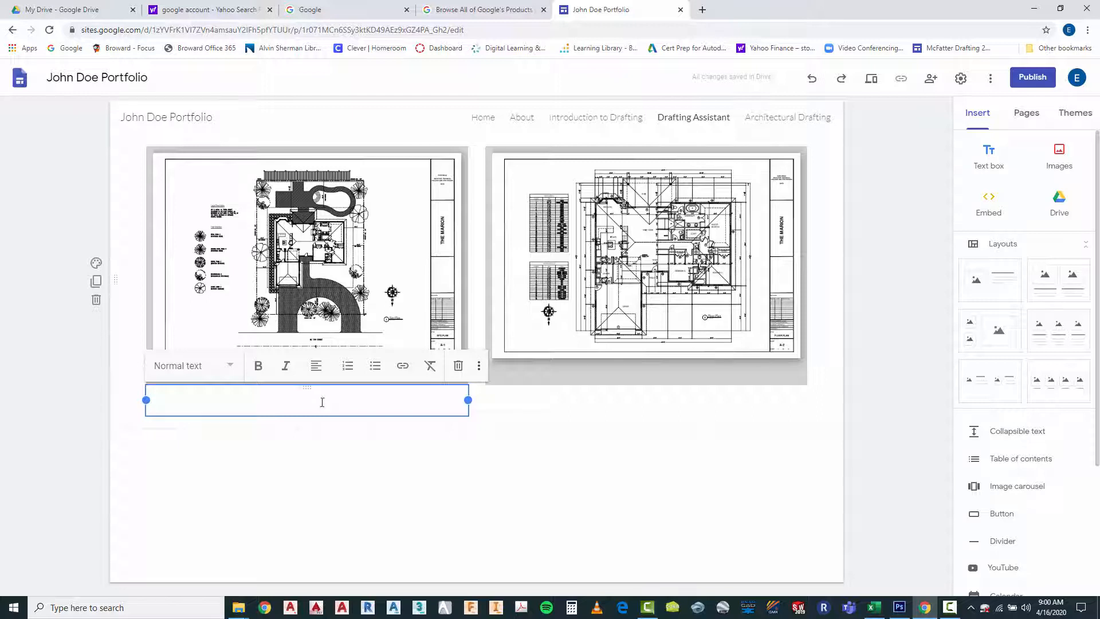
left_click(640, 404)
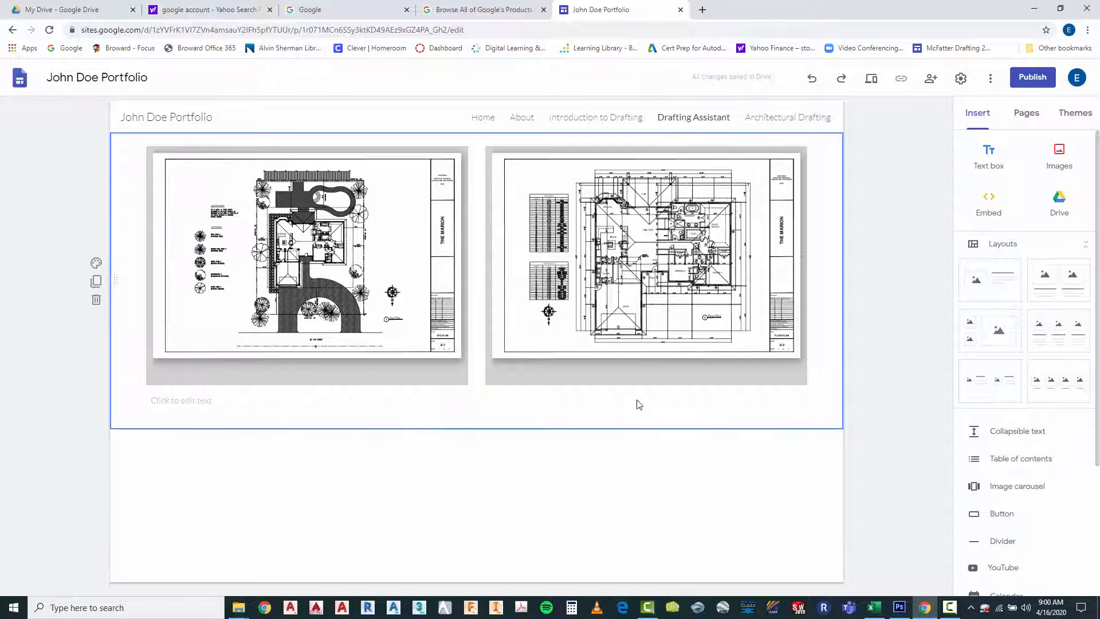
Add an empty text box directly below the A-2 floor plan drawing
double_click(632, 403)
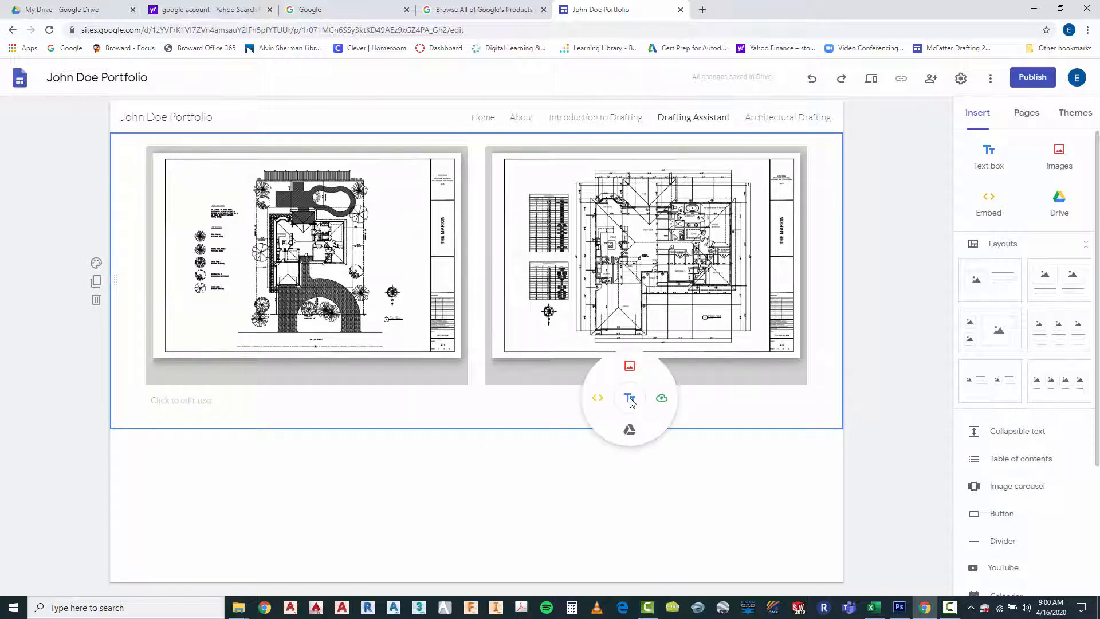
left_click(630, 395)
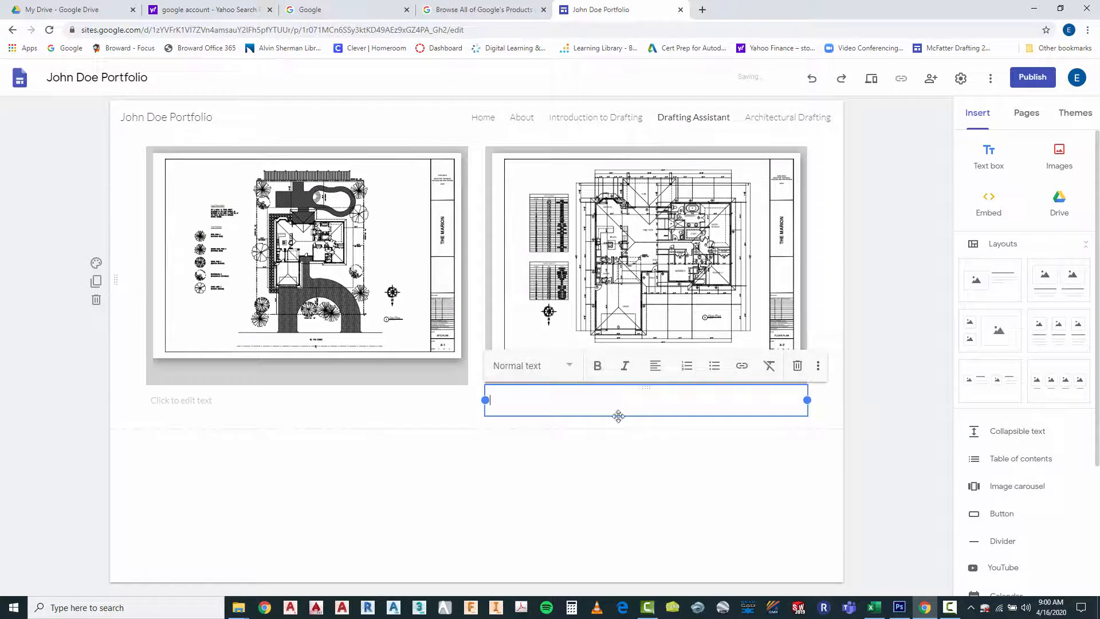
left_click(544, 473)
left_click(520, 401)
Enter the caption "A-1 Site Plan" in the text box below the site plan
left_click(292, 398)
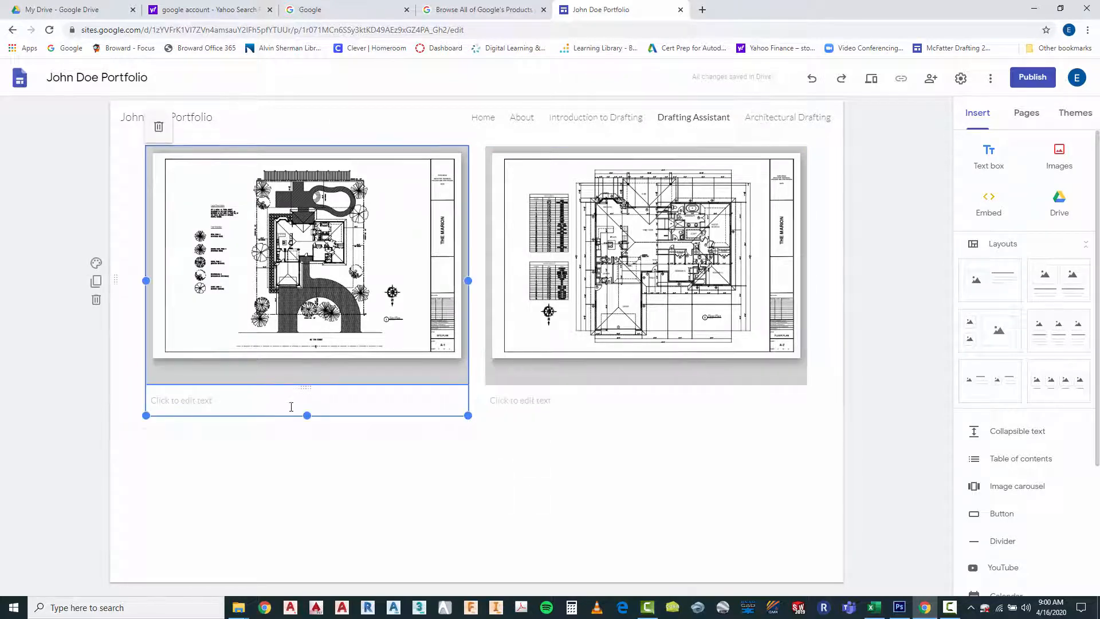
left_click(235, 403)
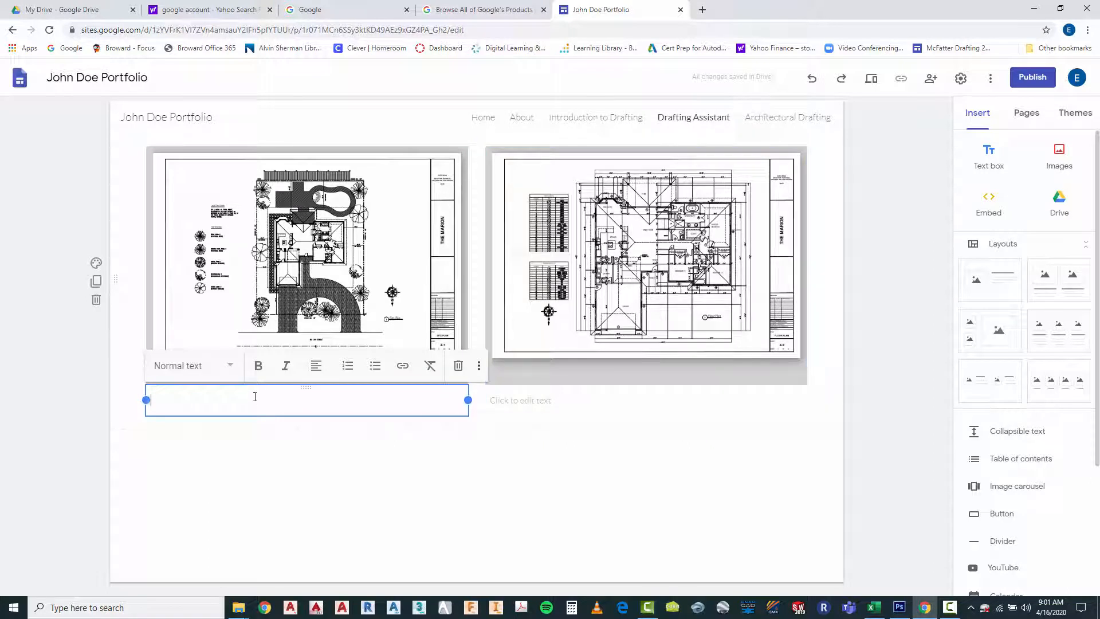
type("A-1 Site Plan")
Center the A-1 Site Plan caption, apply the Subheading style and deselect it
left_click(316, 371)
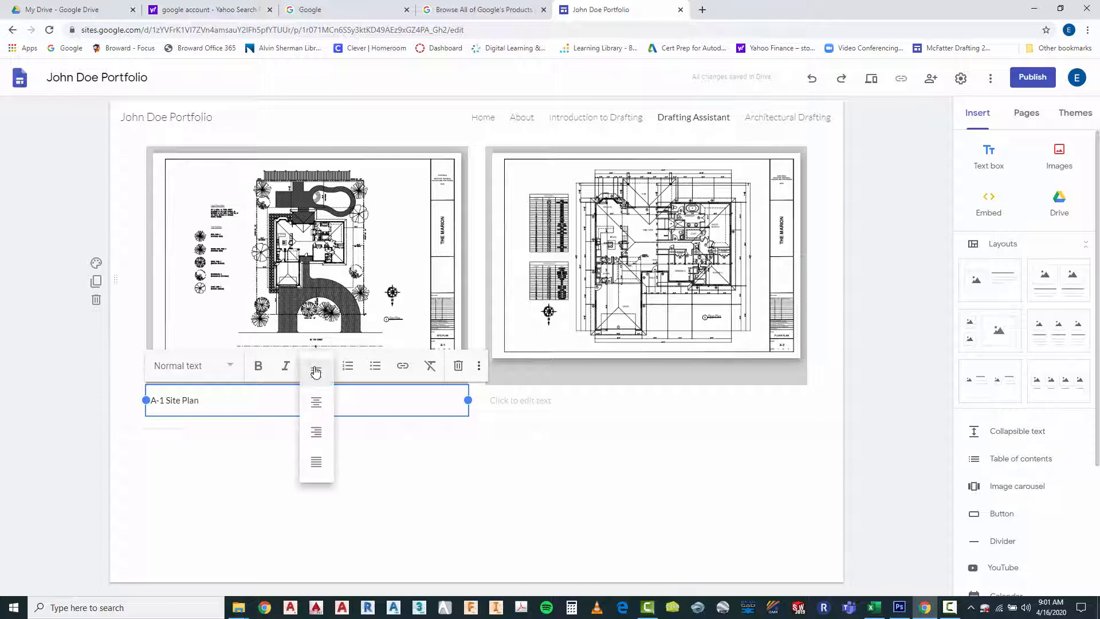
left_click(314, 398)
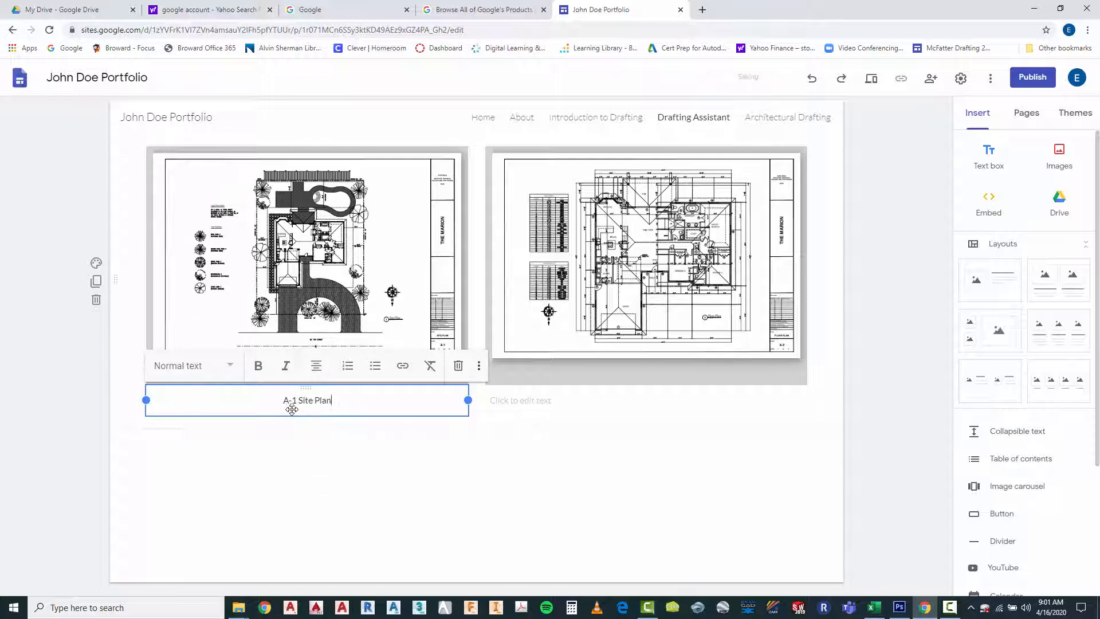
left_click(231, 367)
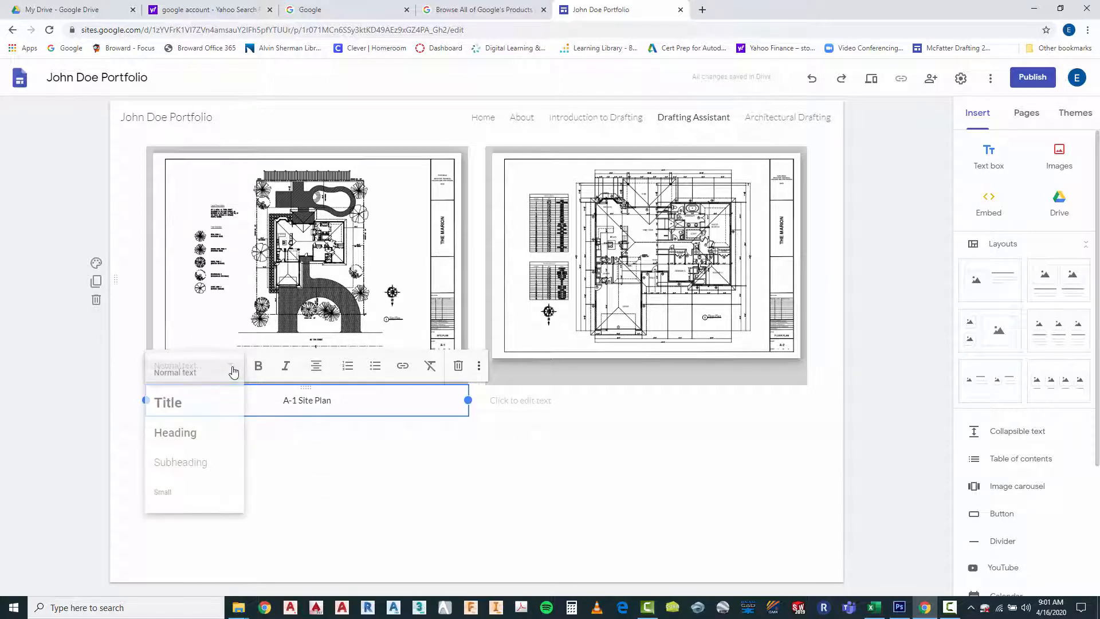
left_click(205, 461)
left_click(383, 488)
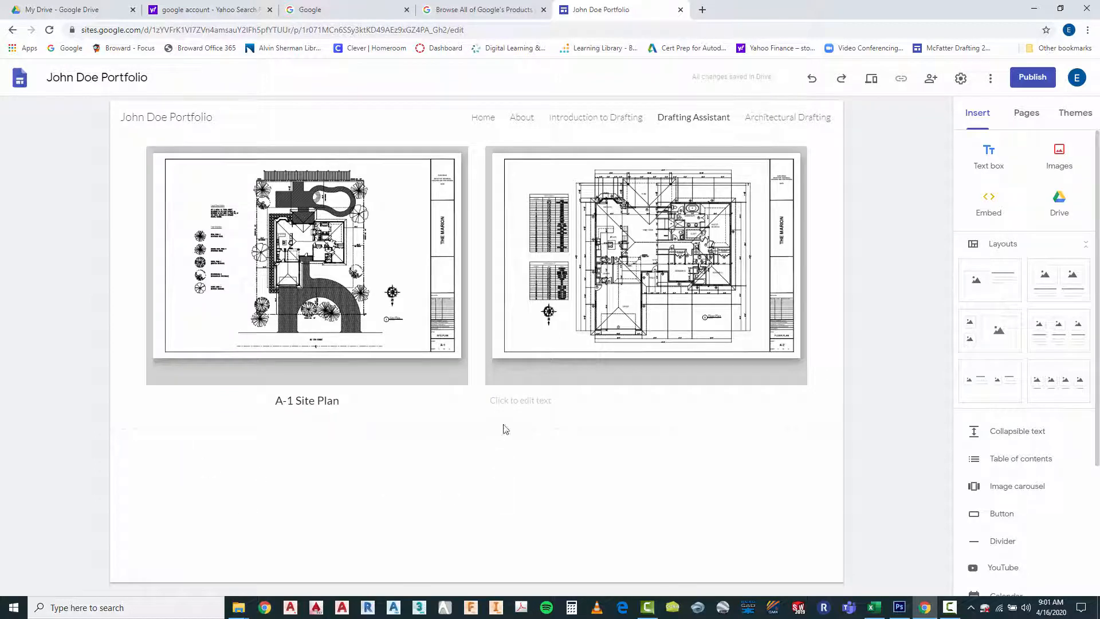
Caption the floor plan "A-2 Floor Plan" in the text box below it, using centered Subheading text
left_click(527, 400)
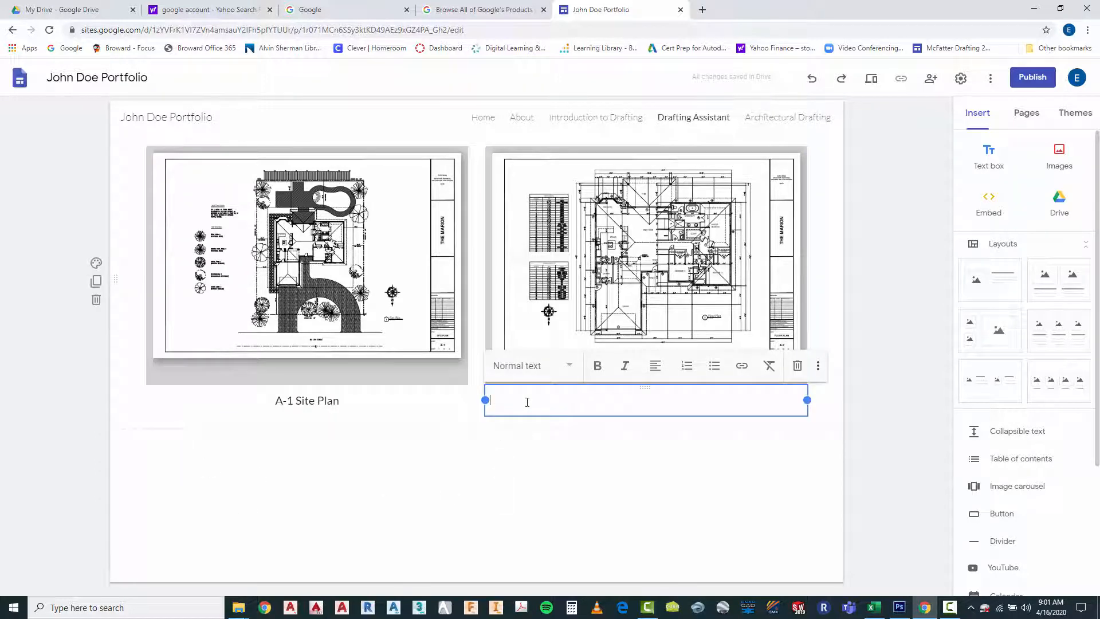
left_click(567, 367)
left_click(519, 462)
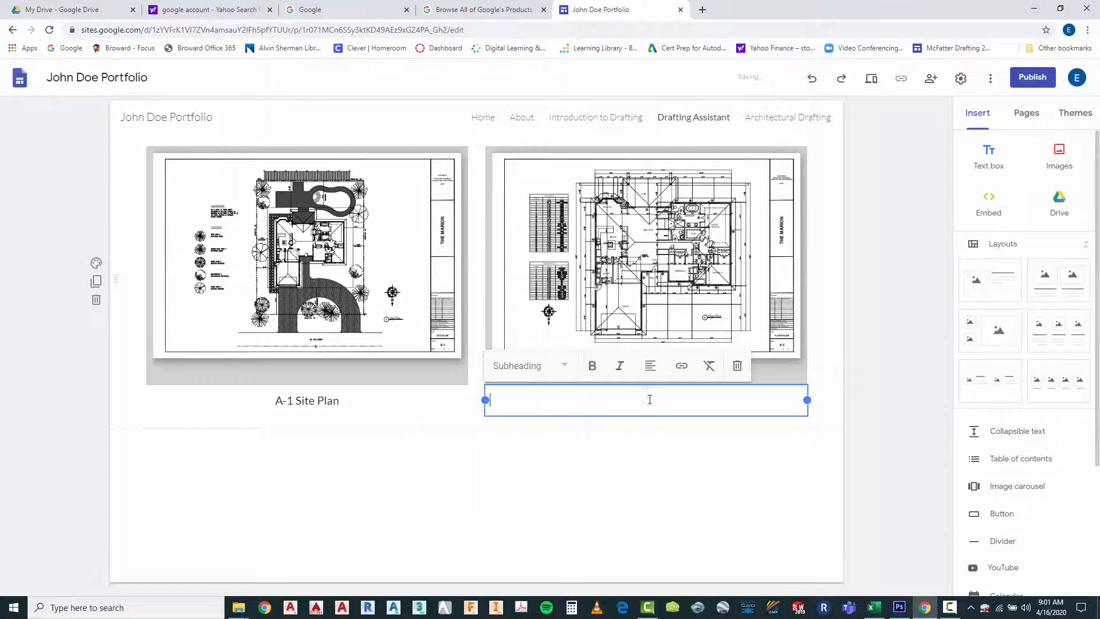
left_click(650, 365)
left_click(649, 404)
type("A-2 Floor Plan")
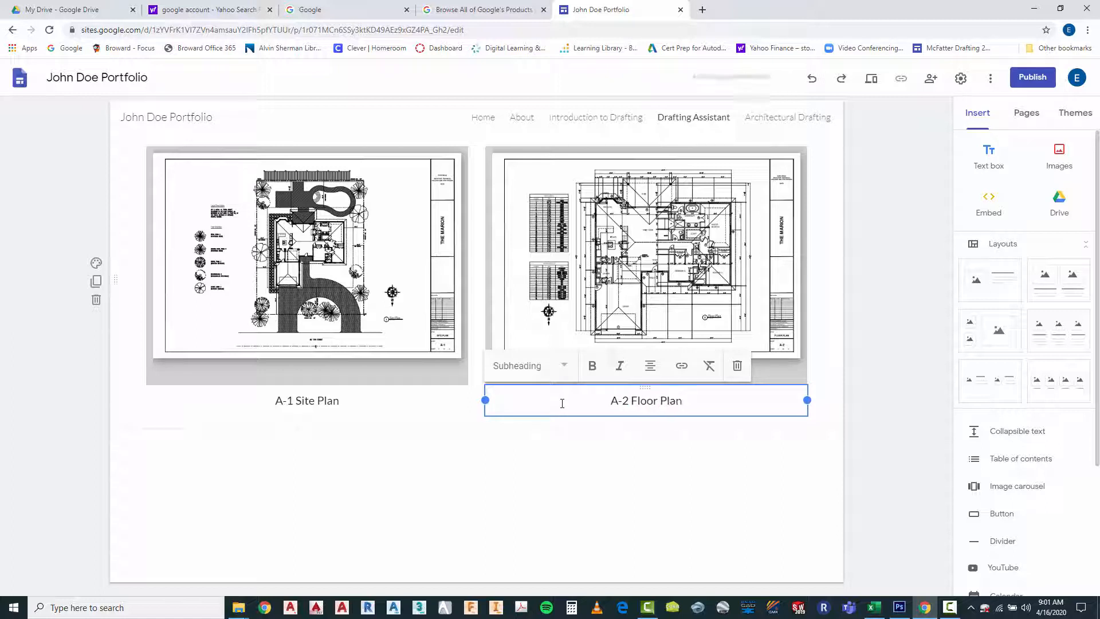
left_click(546, 452)
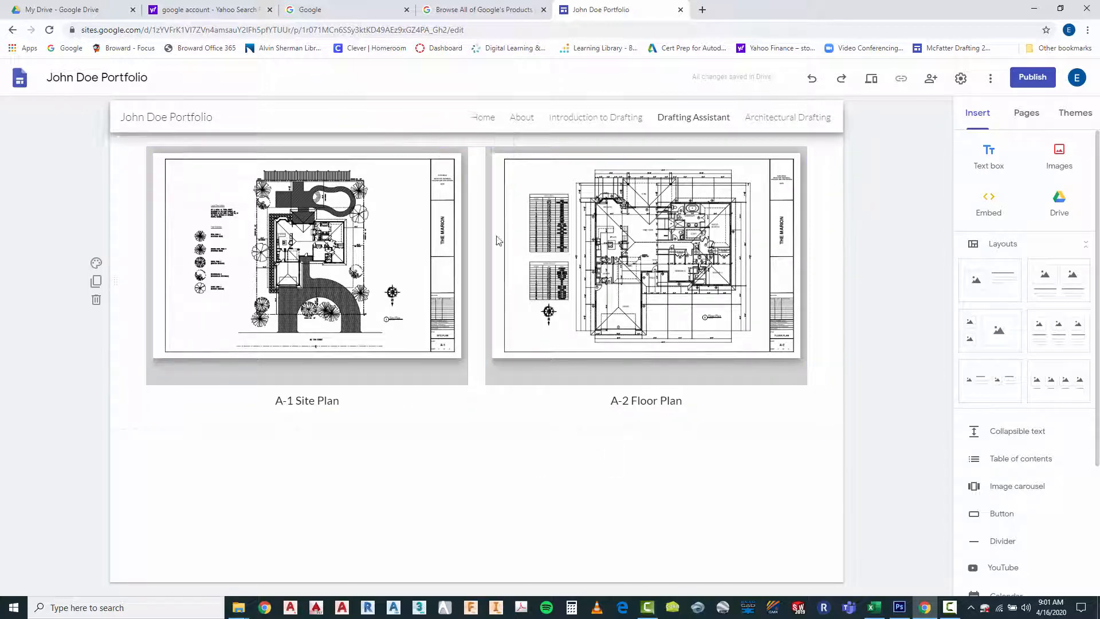
Add a new text box and move it directly above the A-2 floor plan drawing
left_click(475, 287)
left_click(474, 286)
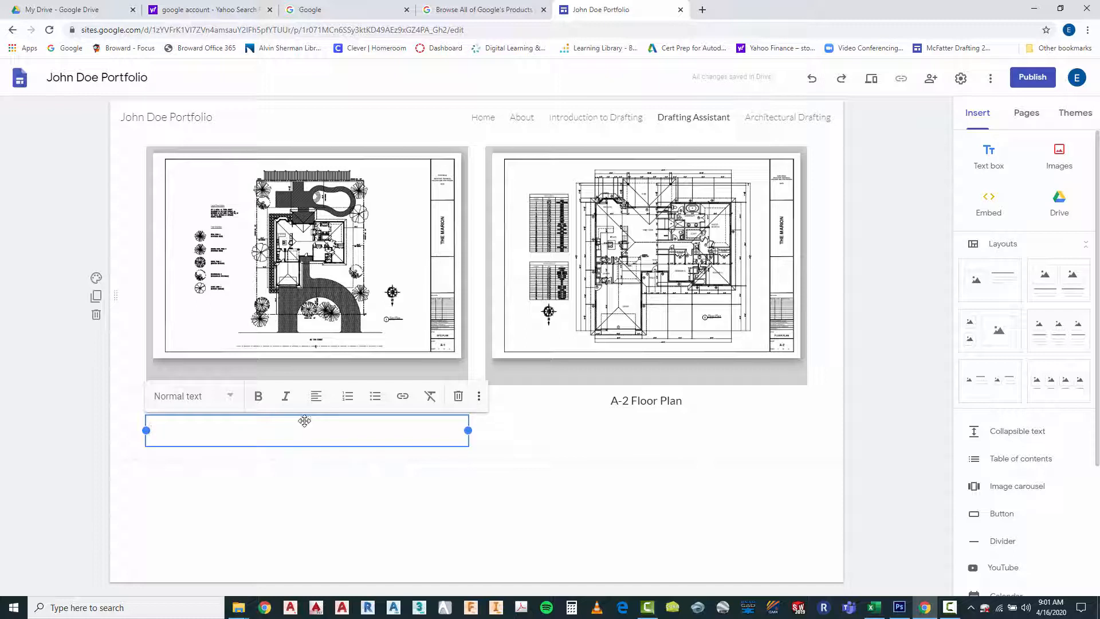
left_click_drag(304, 421, 609, 149)
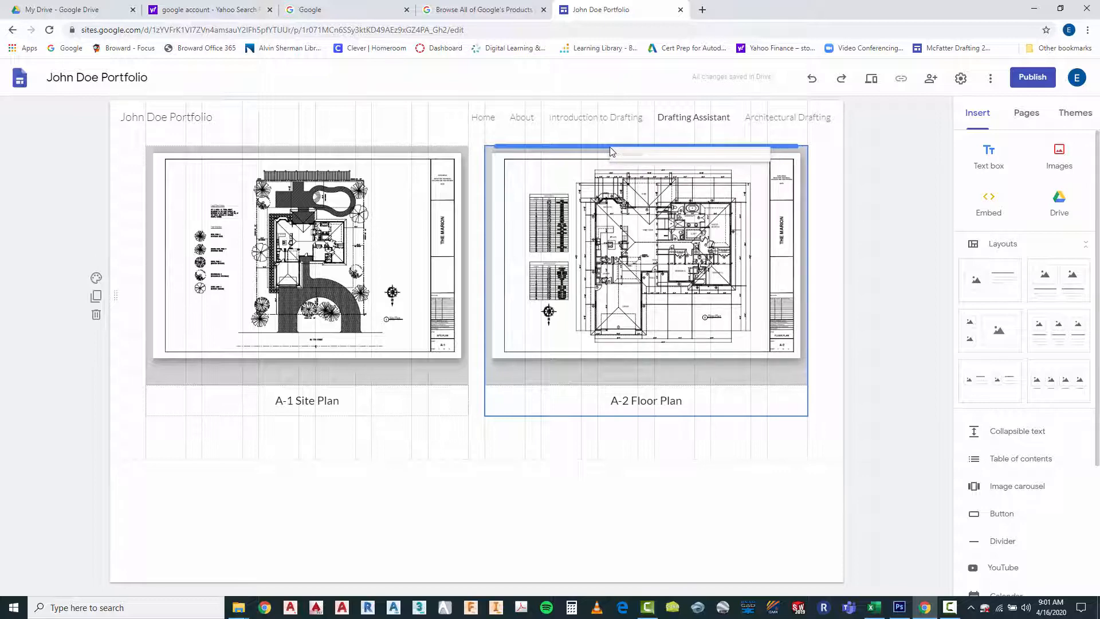
left_click_drag(611, 152, 609, 148)
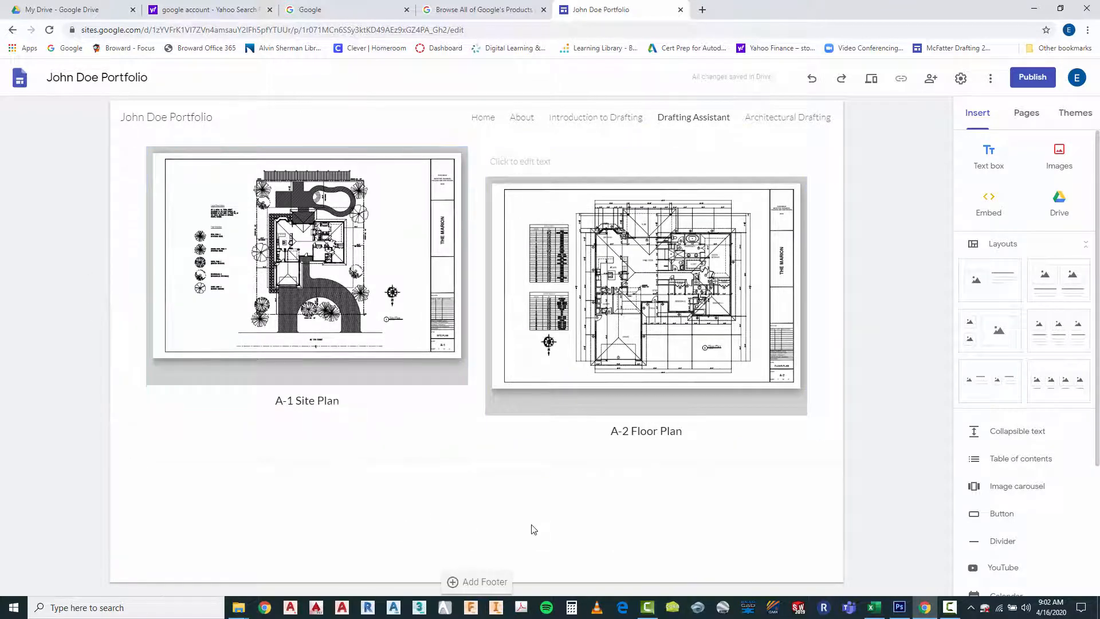
Add another text box and move it directly above the A-1 site plan drawing
left_click(467, 429)
double_click(467, 428)
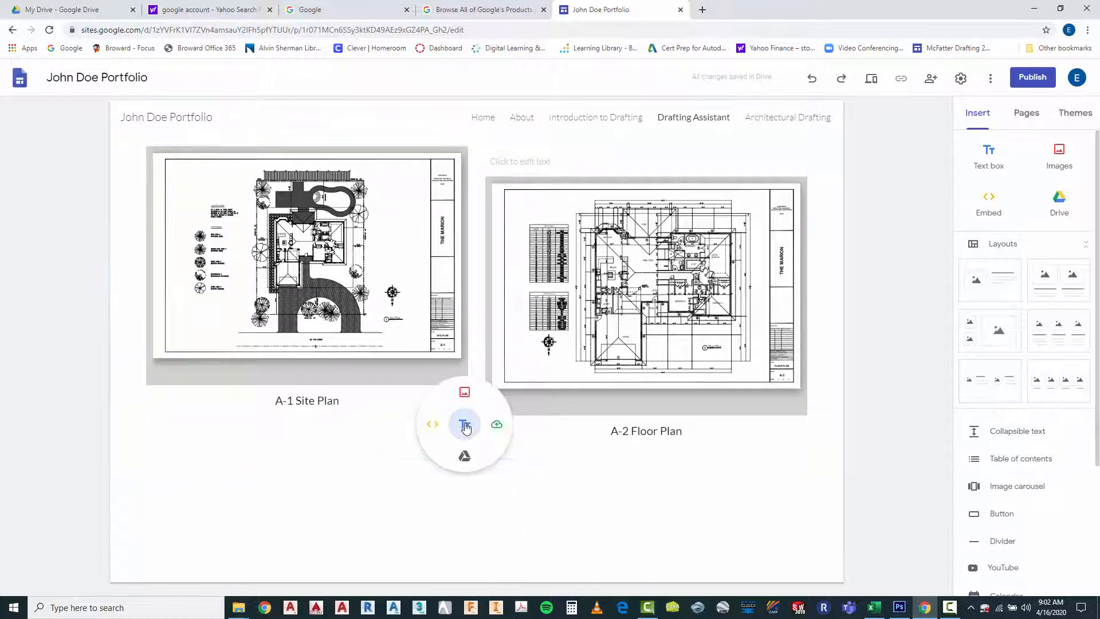
left_click(465, 425)
left_click_drag(306, 418, 370, 160)
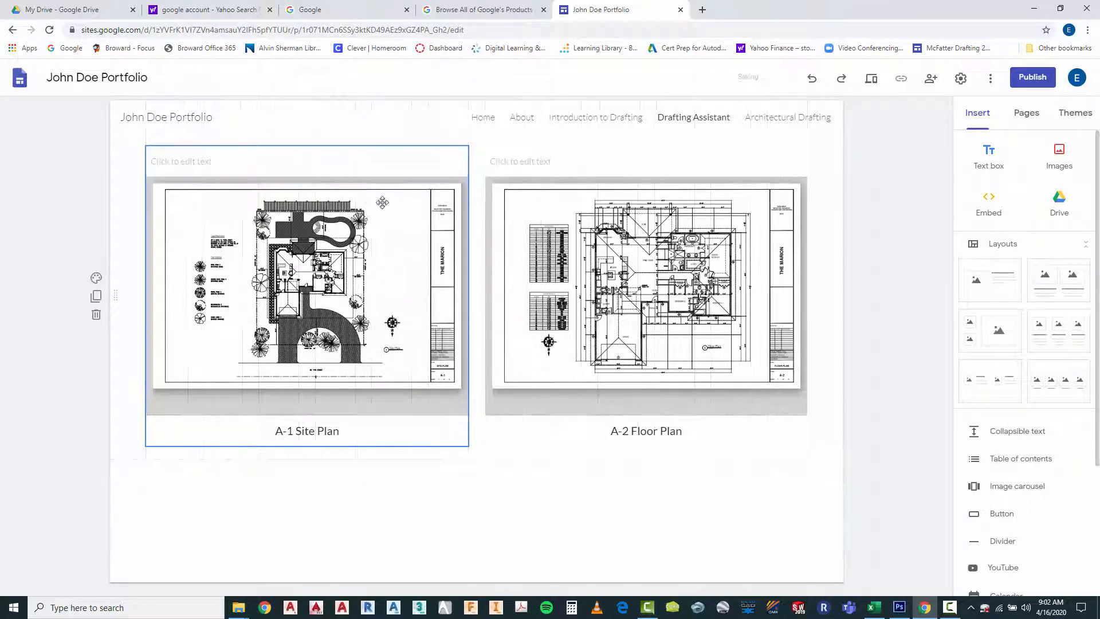
Enter "The Marion" in the text box above the floor plan
left_click(513, 160)
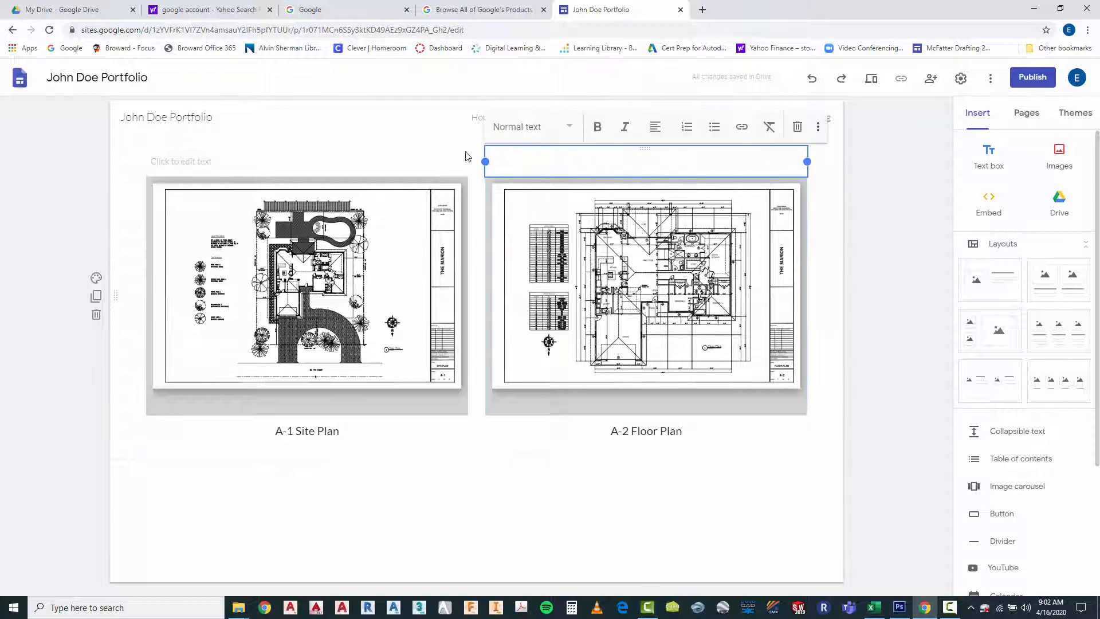
left_click(377, 155)
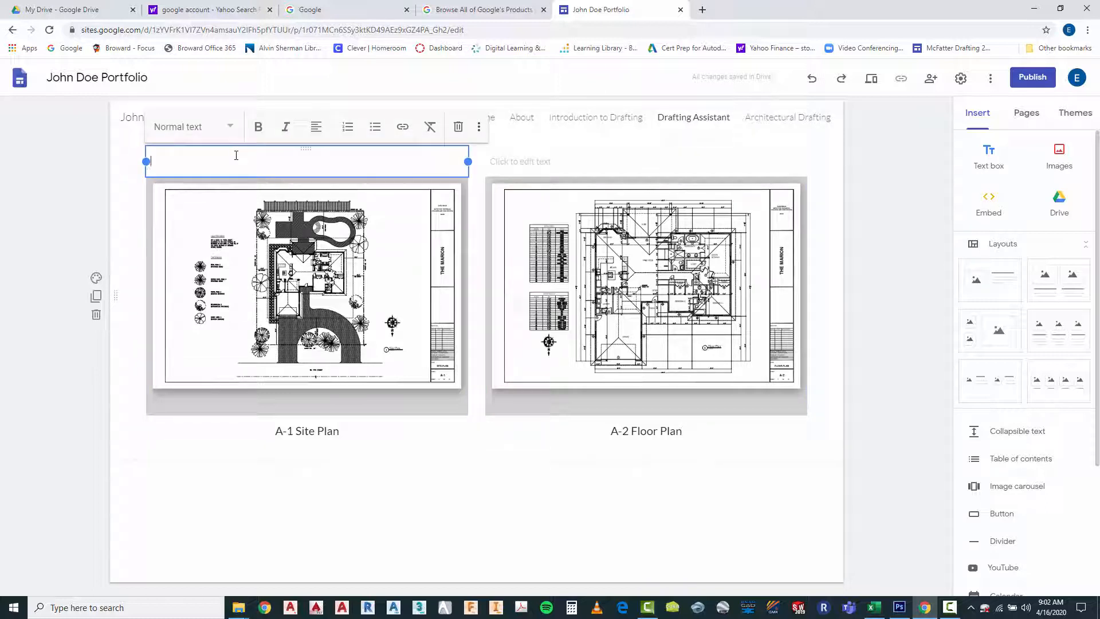
left_click(529, 158)
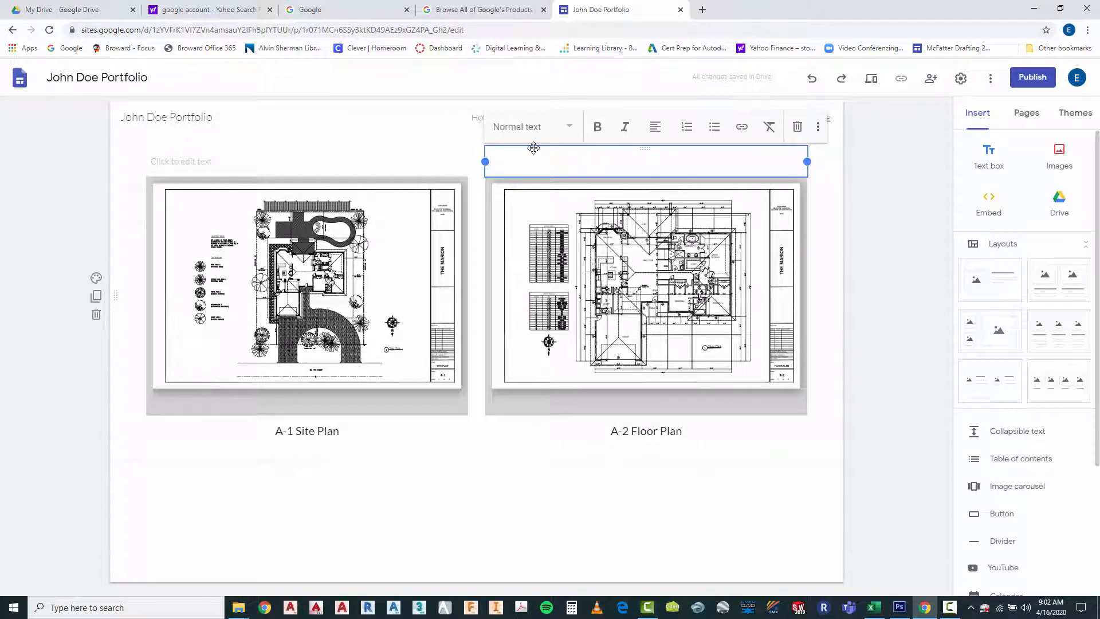
type("The Marion")
Center the title The Marion, apply the Heading style and deselect it
left_click_drag(492, 162, 536, 165)
left_click(659, 131)
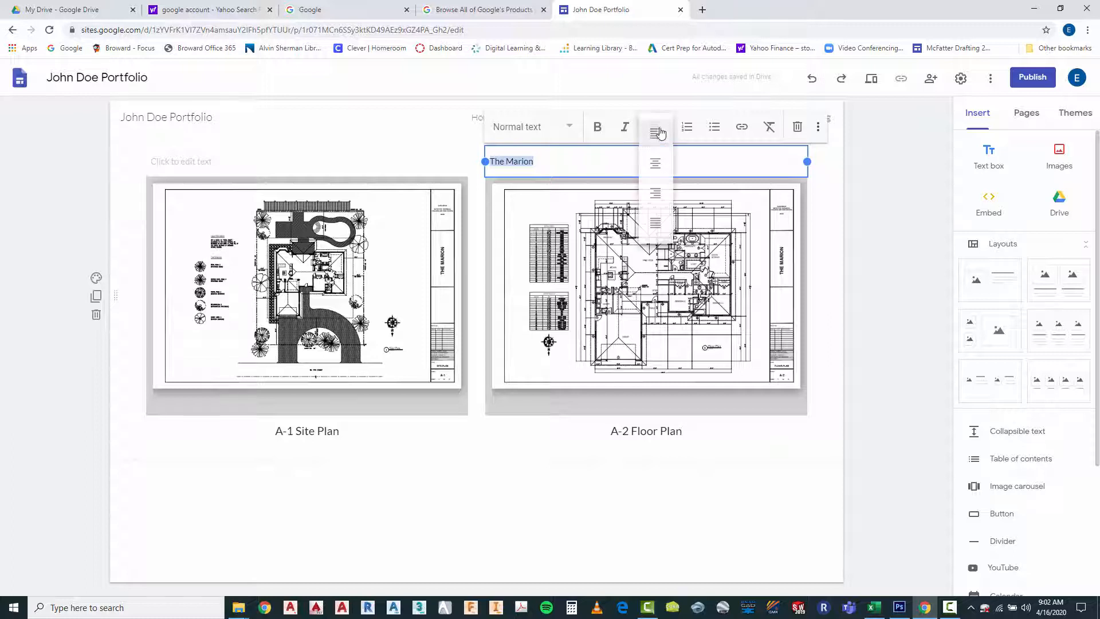
left_click(656, 163)
left_click(550, 127)
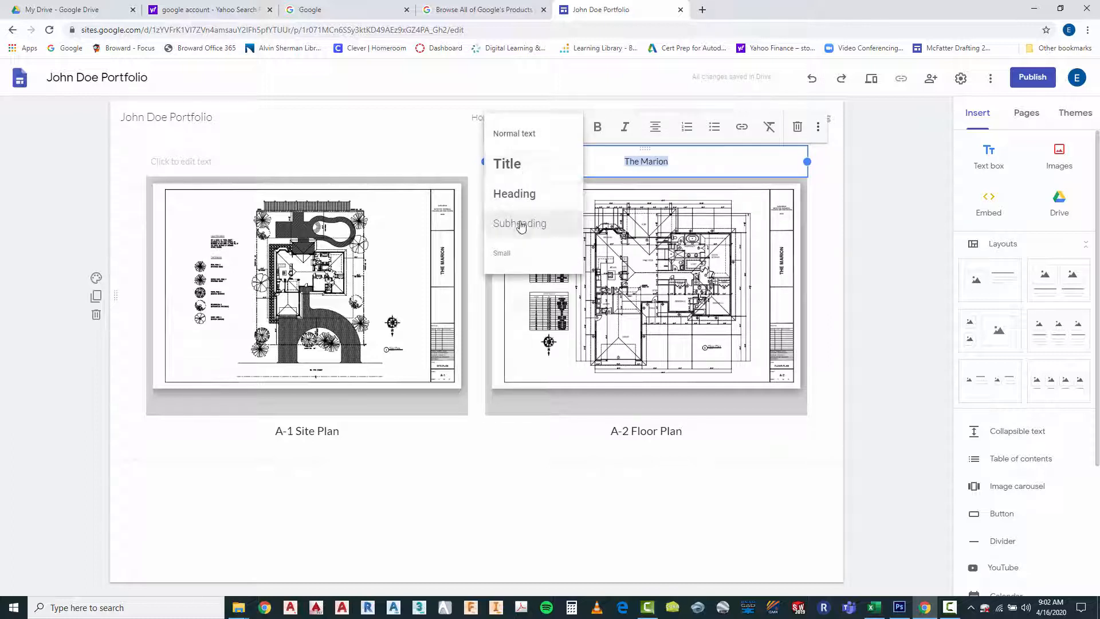
left_click(518, 195)
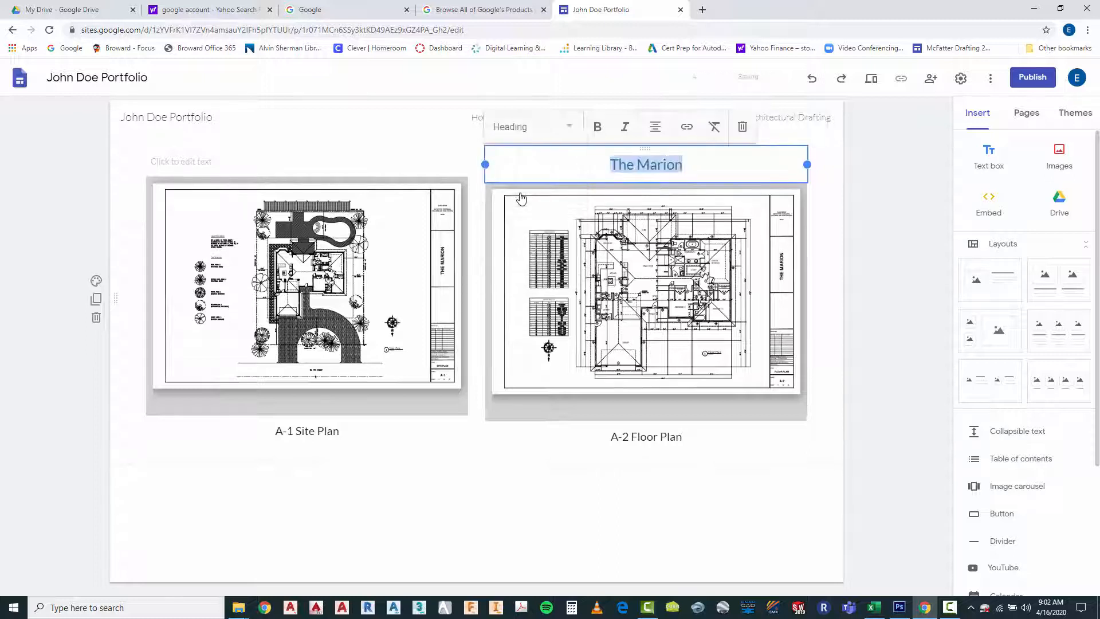
left_click(513, 522)
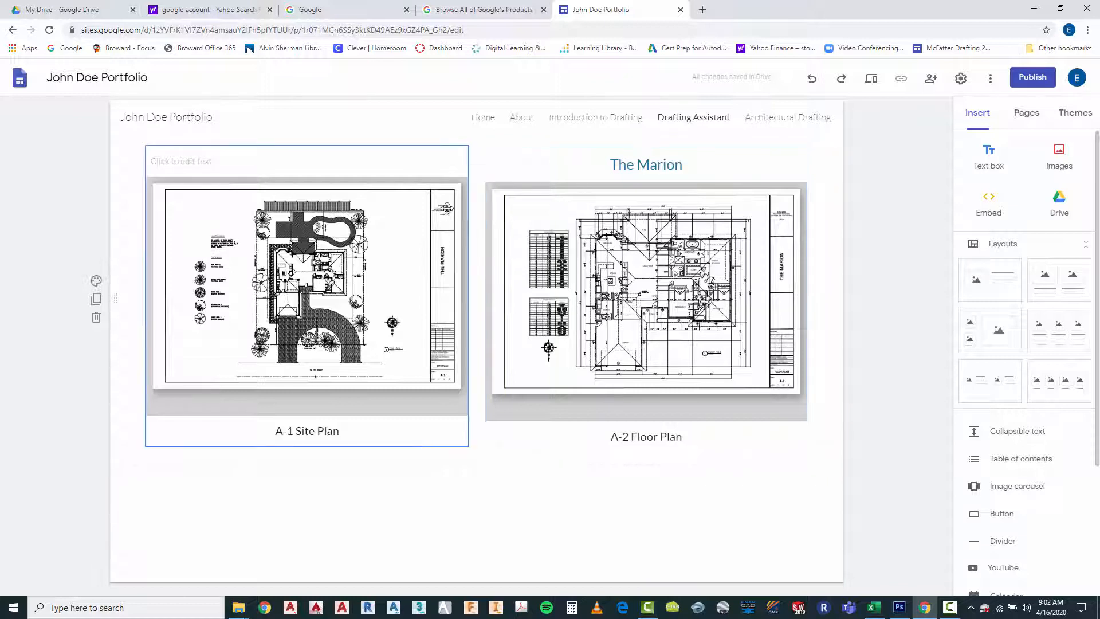
Apply the Heading style to the empty text box above the site plan so both drawings line up
left_click(346, 159)
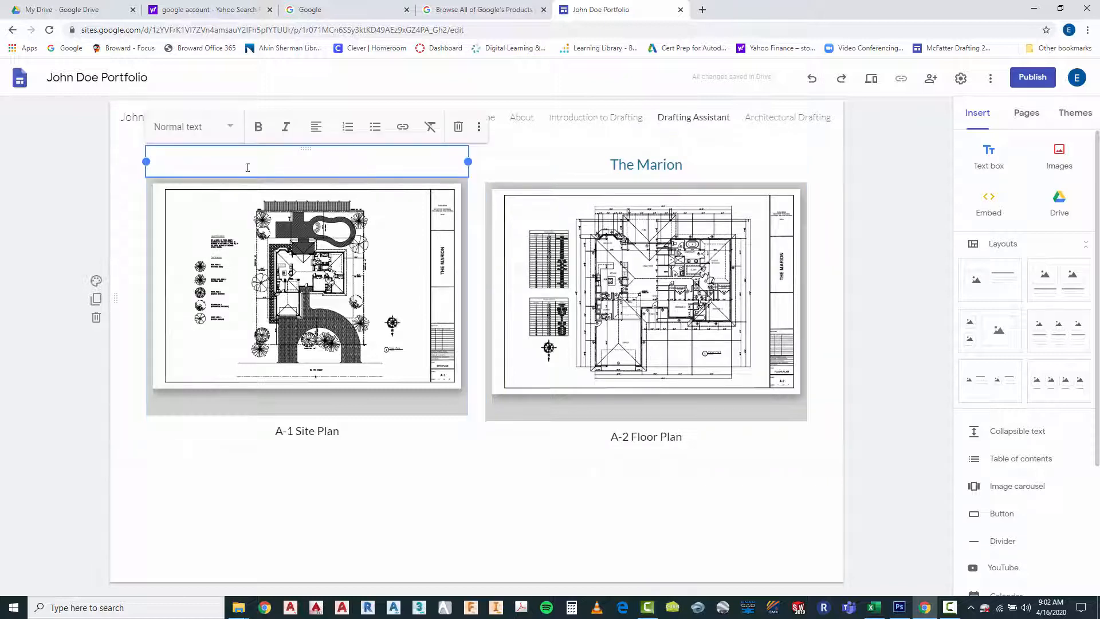
left_click(231, 128)
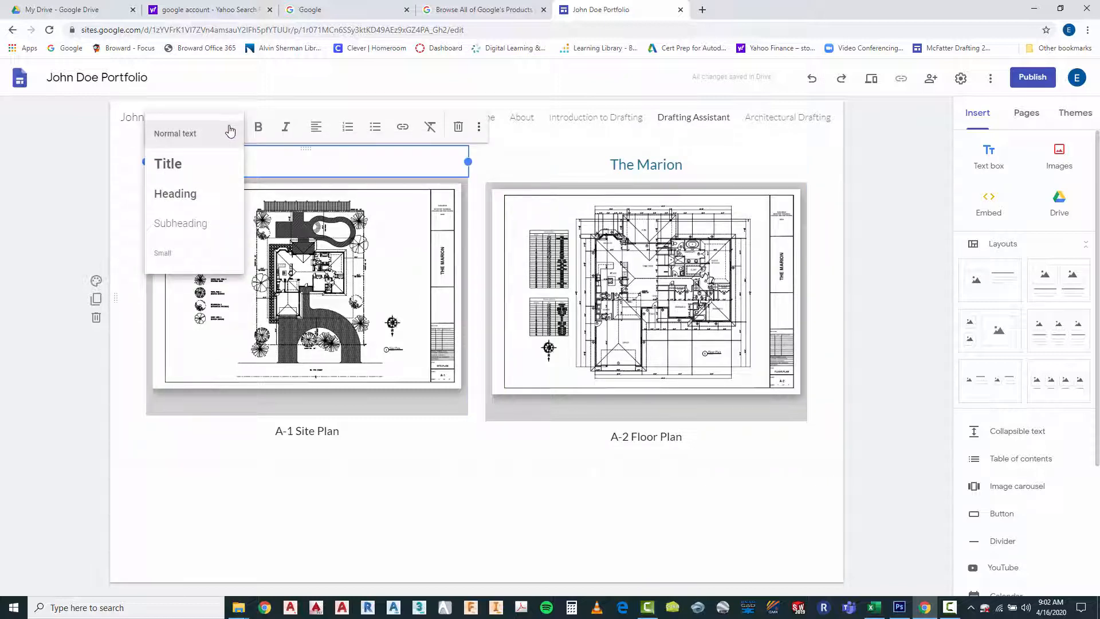
left_click(179, 196)
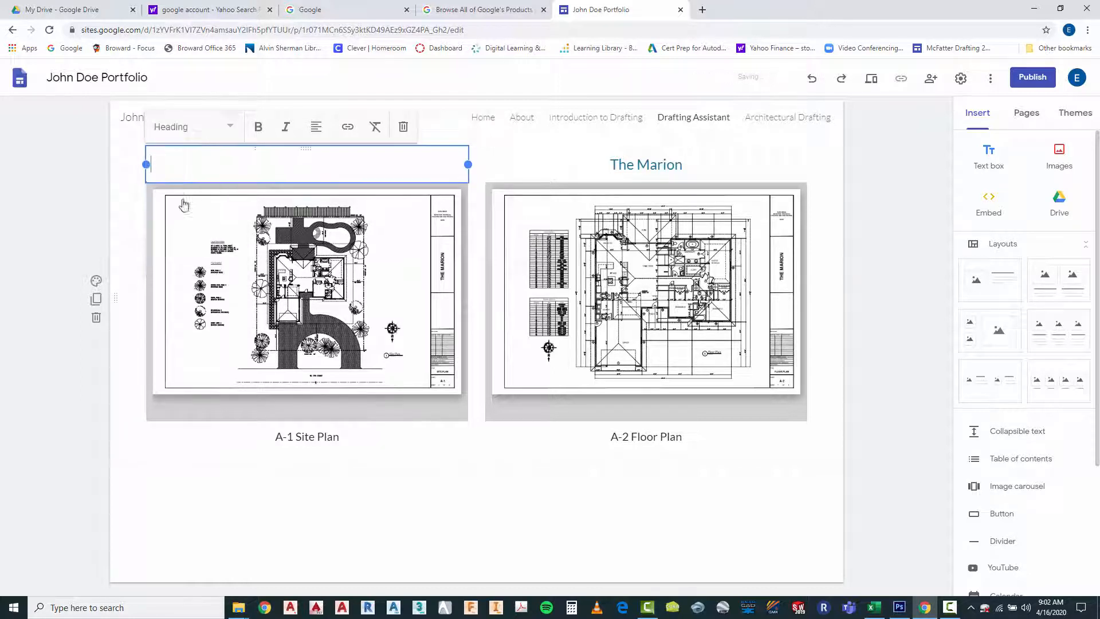
left_click(503, 501)
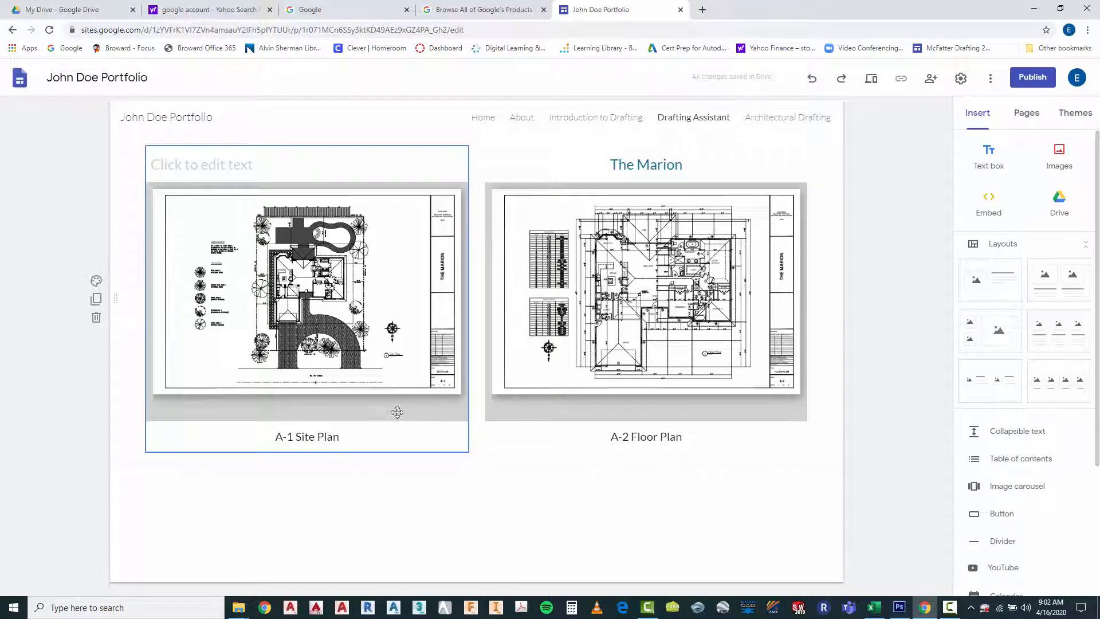
Shorten the site plan's frame from its lower edge to trim the gray strip beneath the drawing
left_click(373, 351)
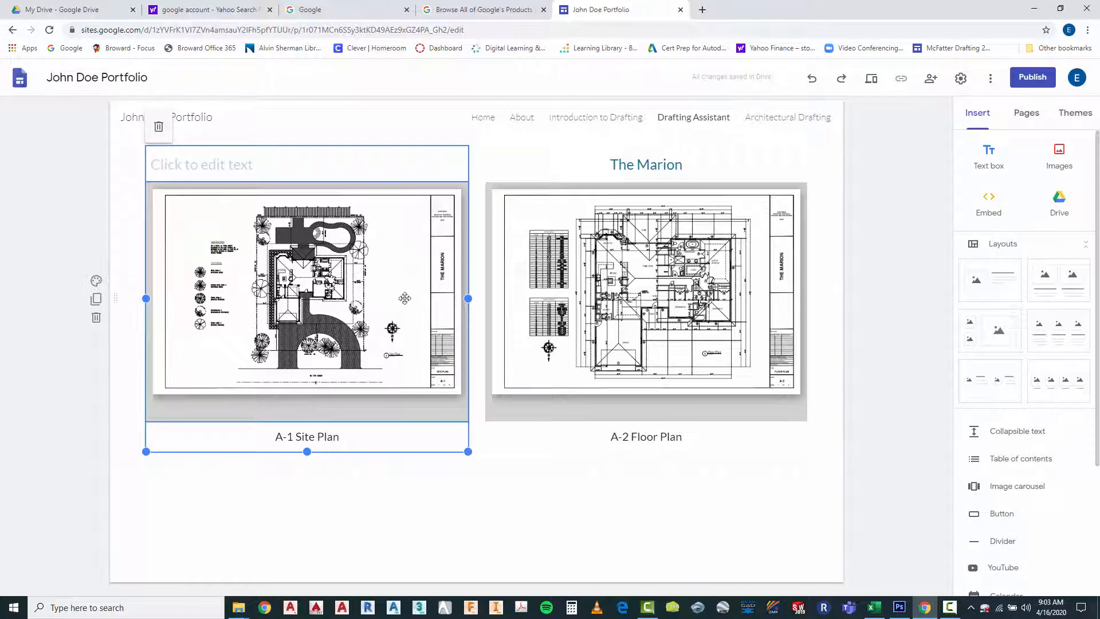
left_click(327, 323)
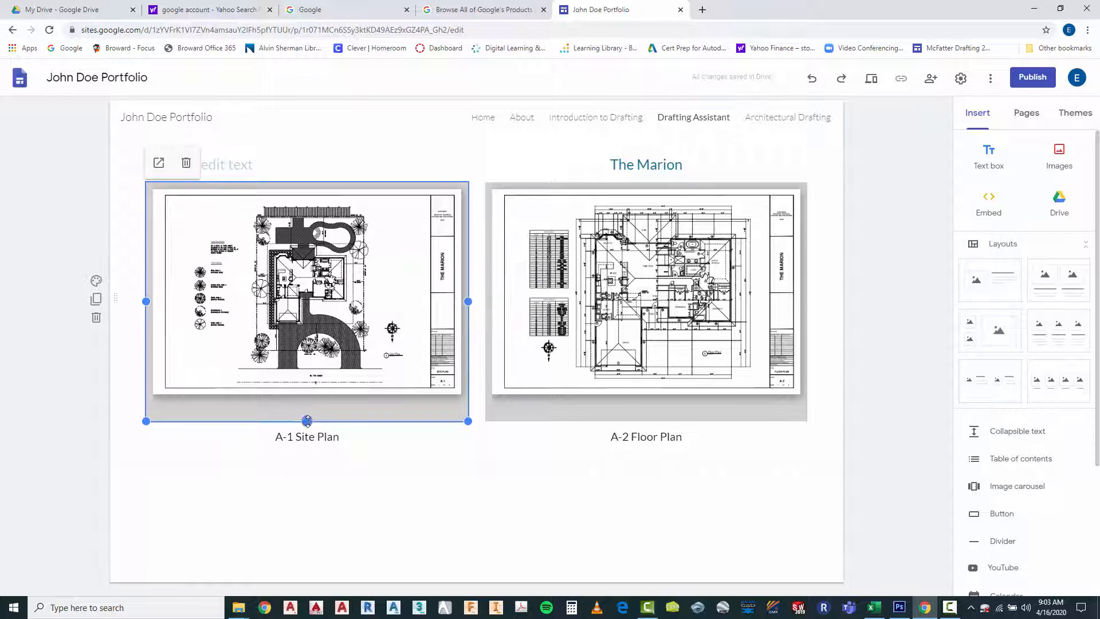
left_click_drag(307, 421, 309, 403)
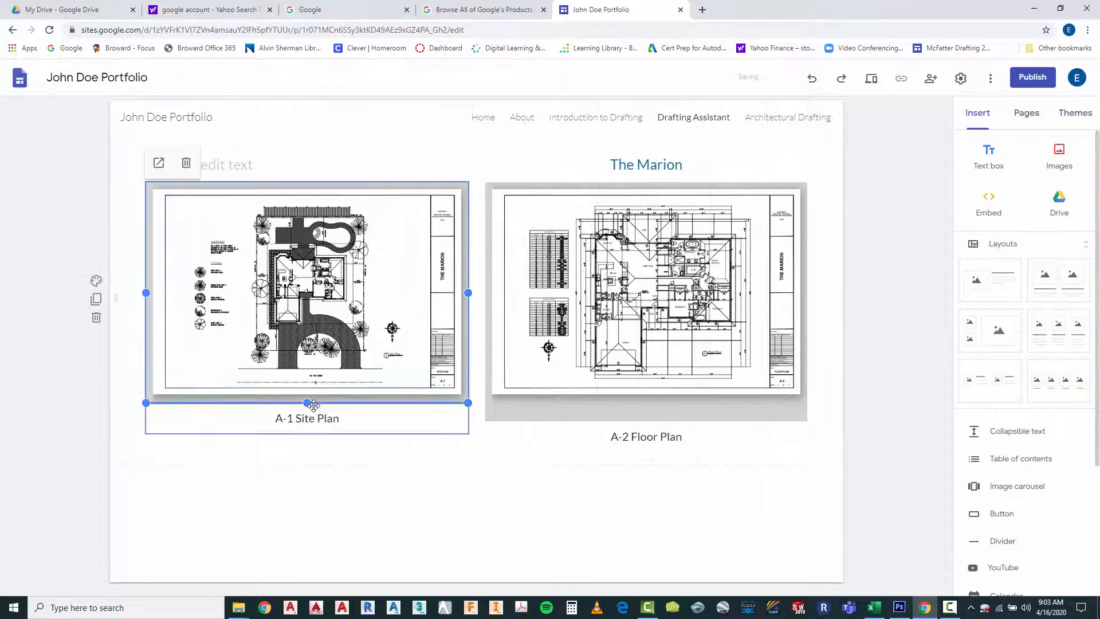
Shorten the floor plan's frame to match the site plan's height and deselect it
left_click(668, 355)
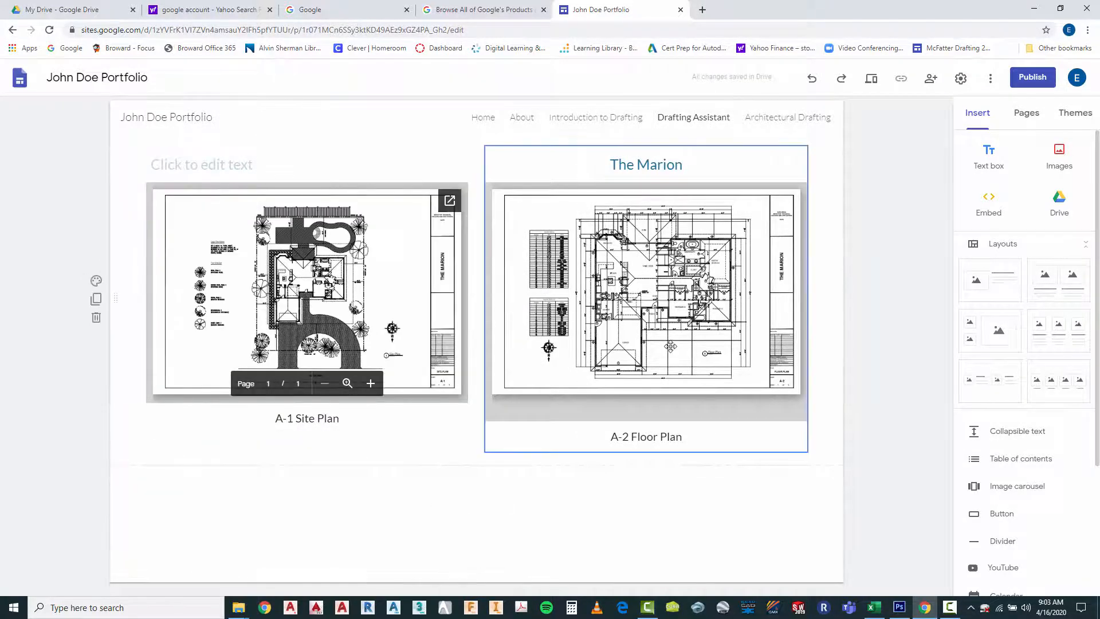
left_click(651, 418)
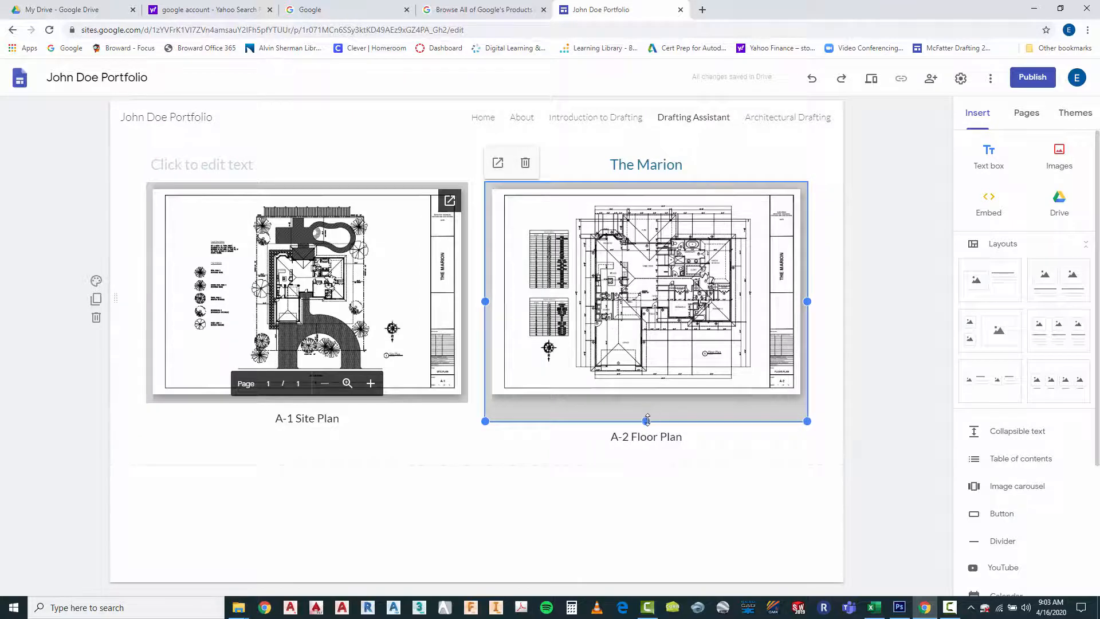
left_click_drag(647, 414, 647, 404)
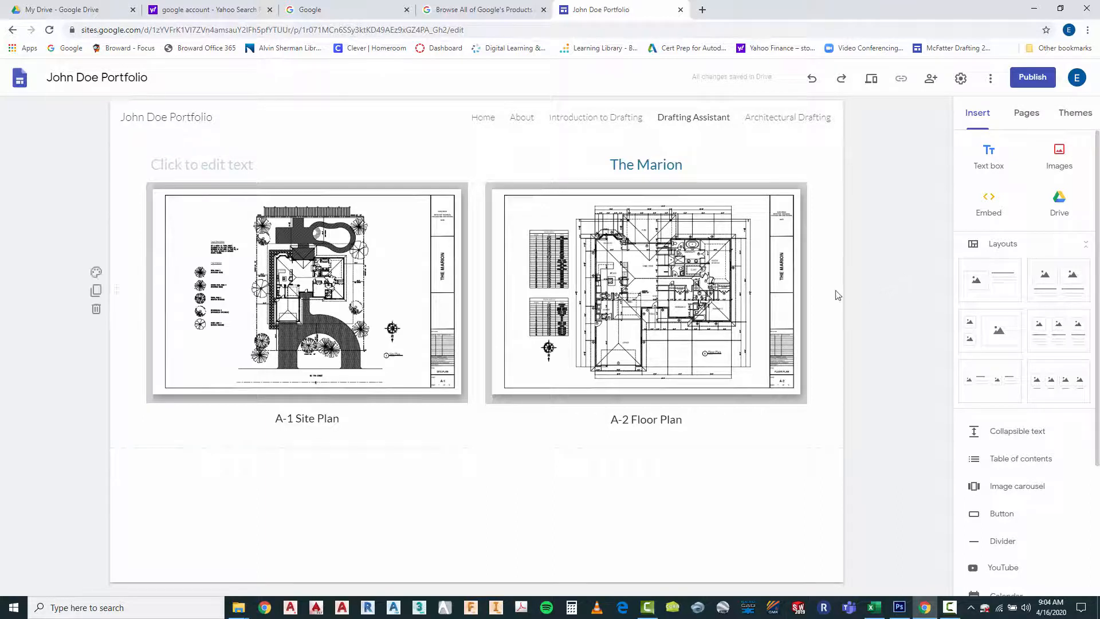
left_click(630, 291)
left_click(726, 504)
Publish the site to the web, using its title in lowercase without spaces followed by 2020 as the web address
left_click(1030, 79)
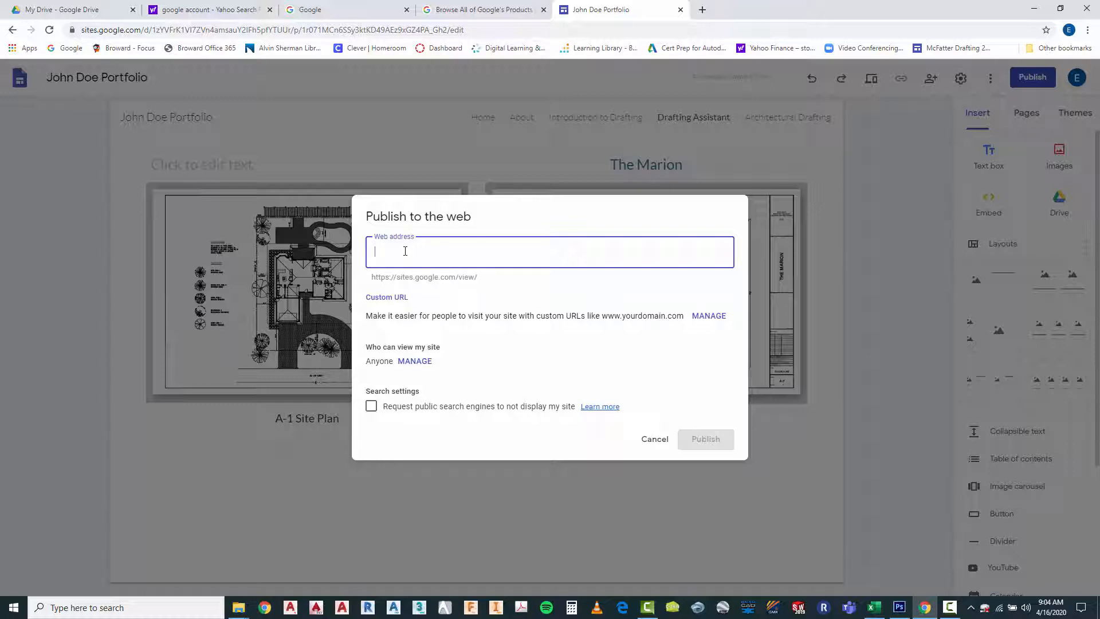
type("johndoe")
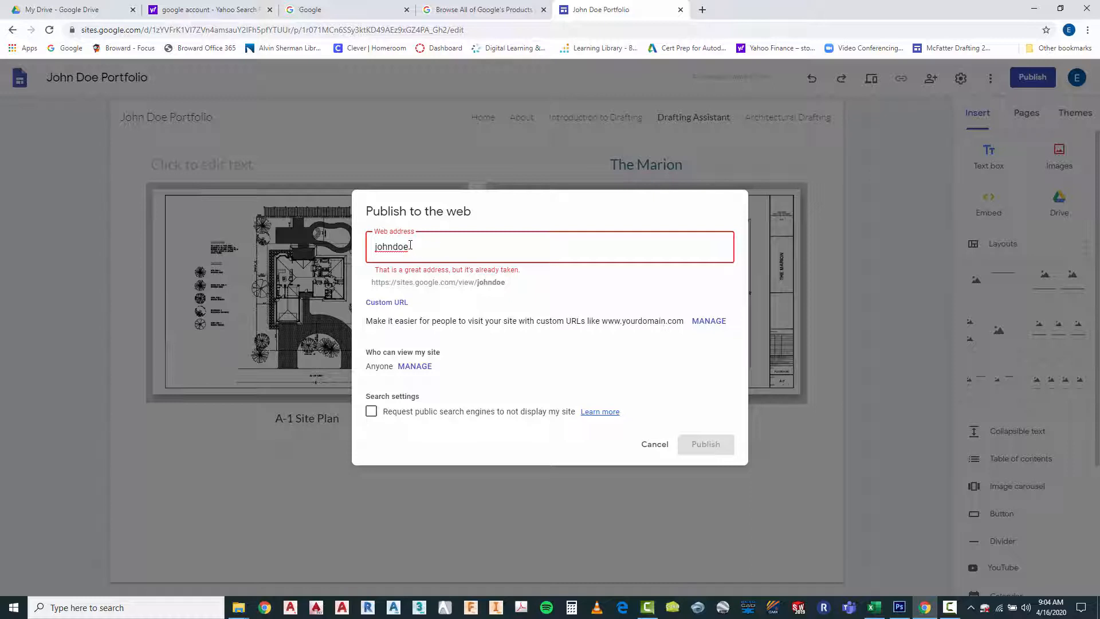
type("port")
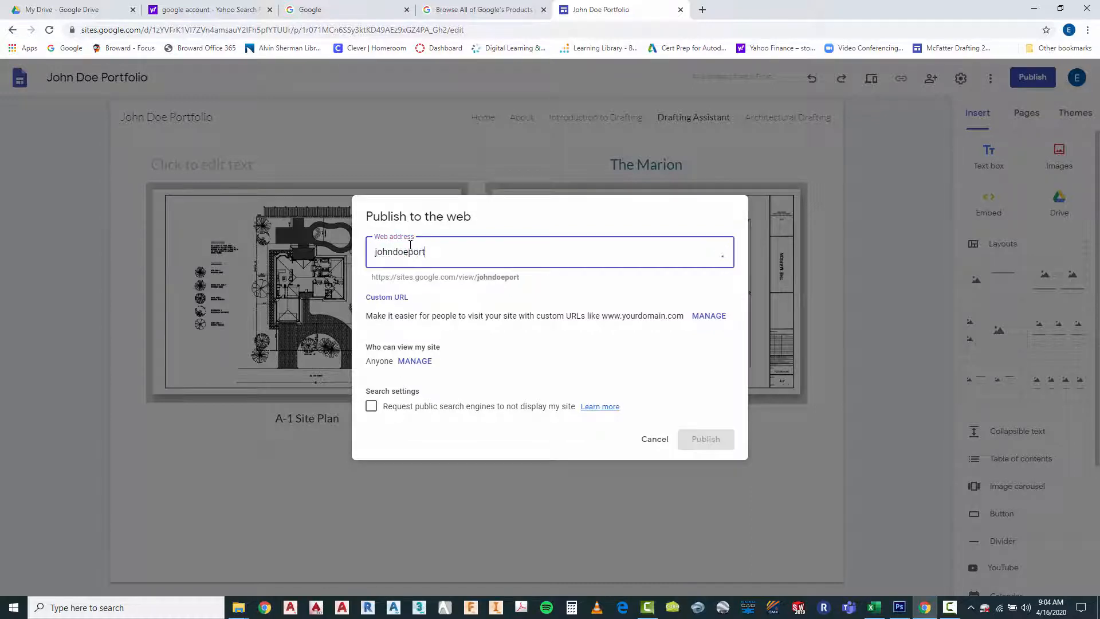
type("folio")
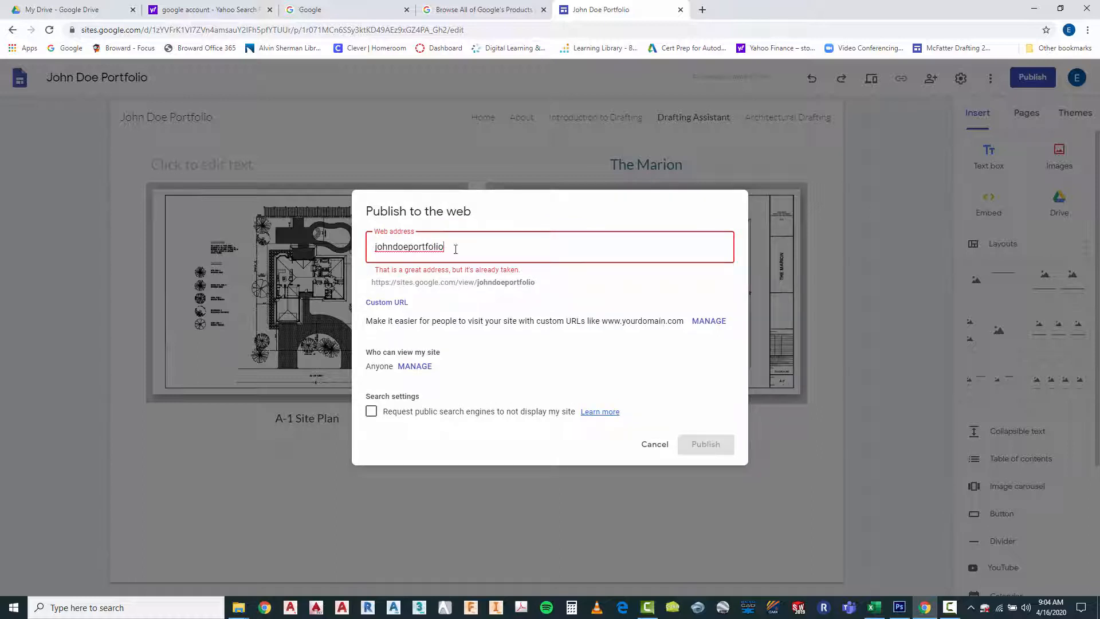
type("2020")
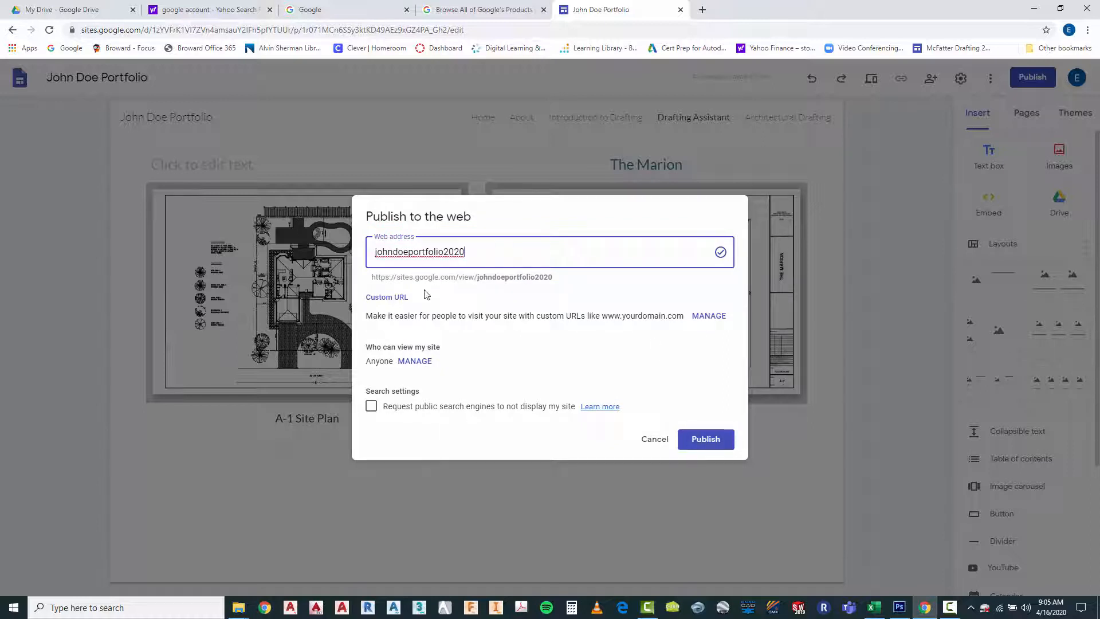
left_click(709, 444)
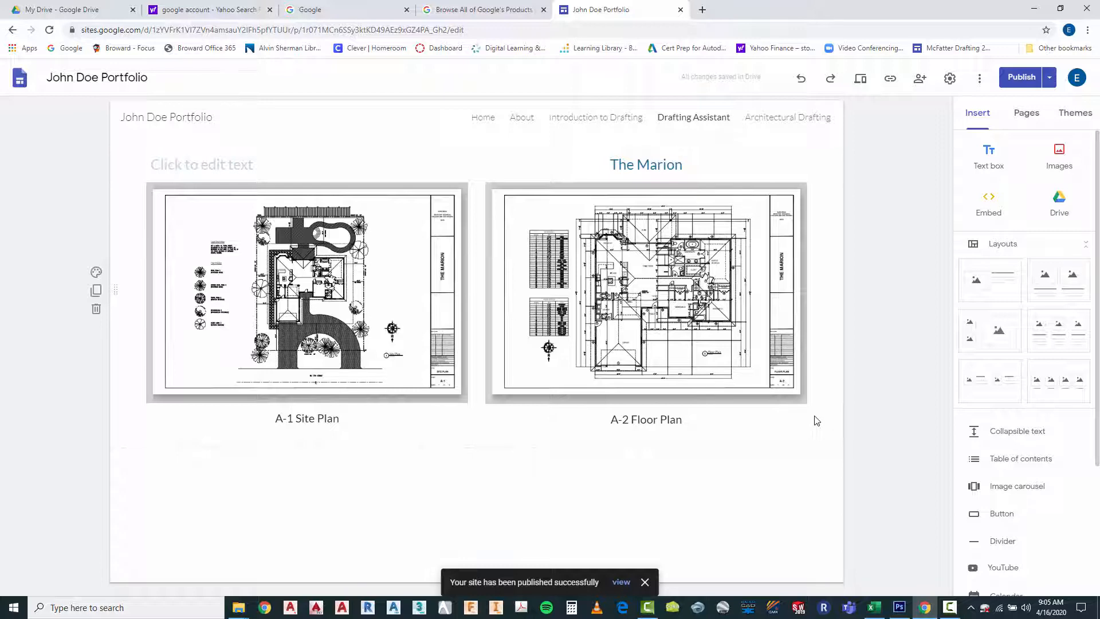
View the published site and open its enlarged A-1 Site Plan drawing in a separate viewer
left_click(621, 582)
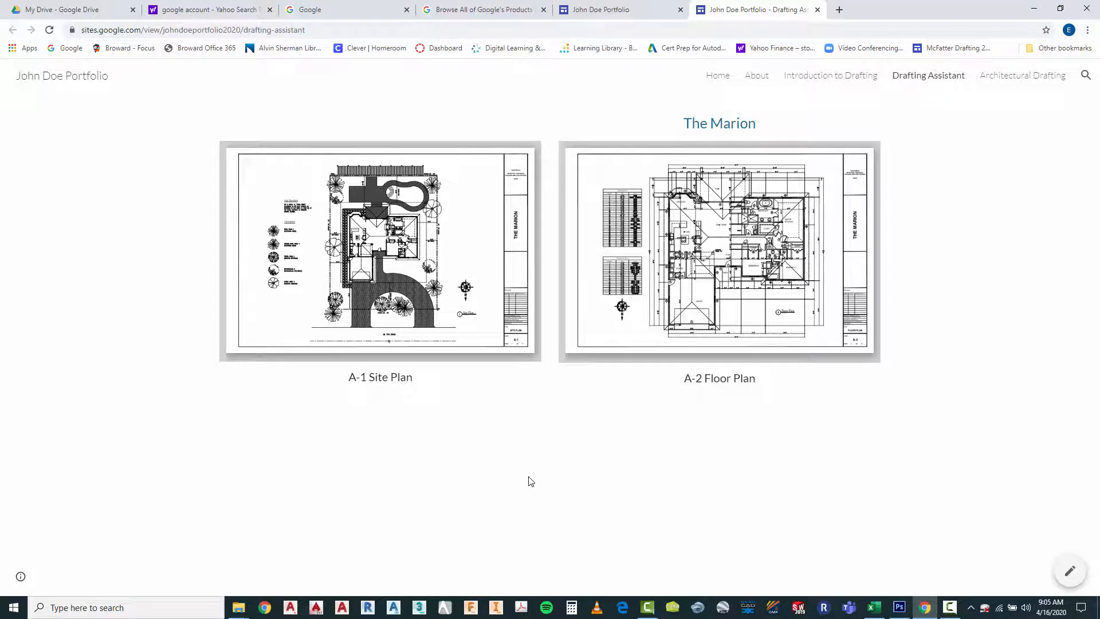
mouse_move(473, 341)
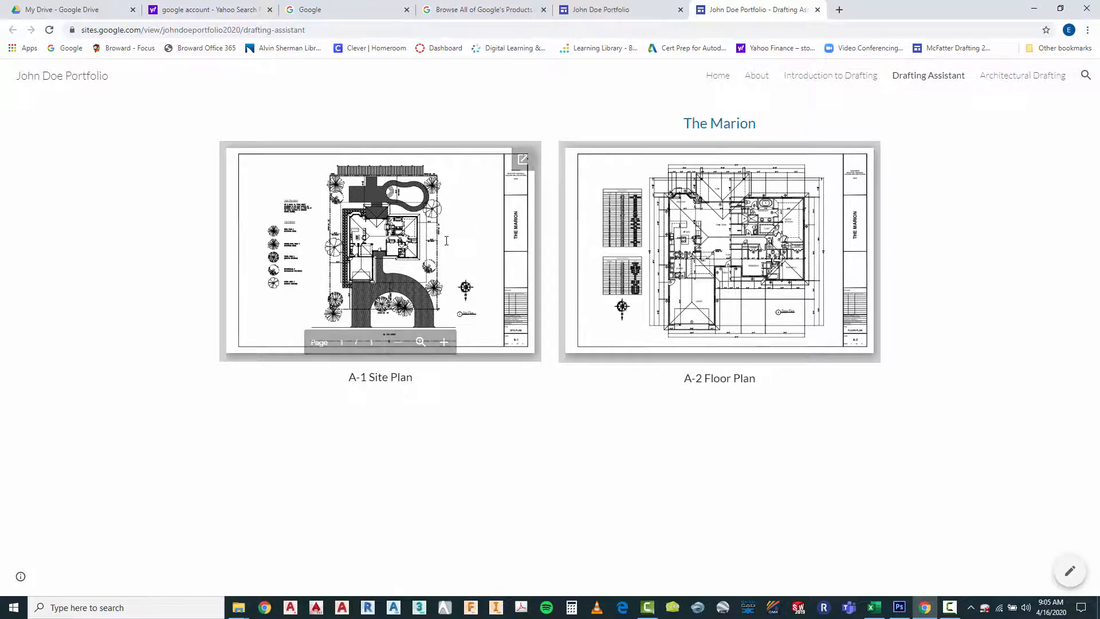
left_click(444, 342)
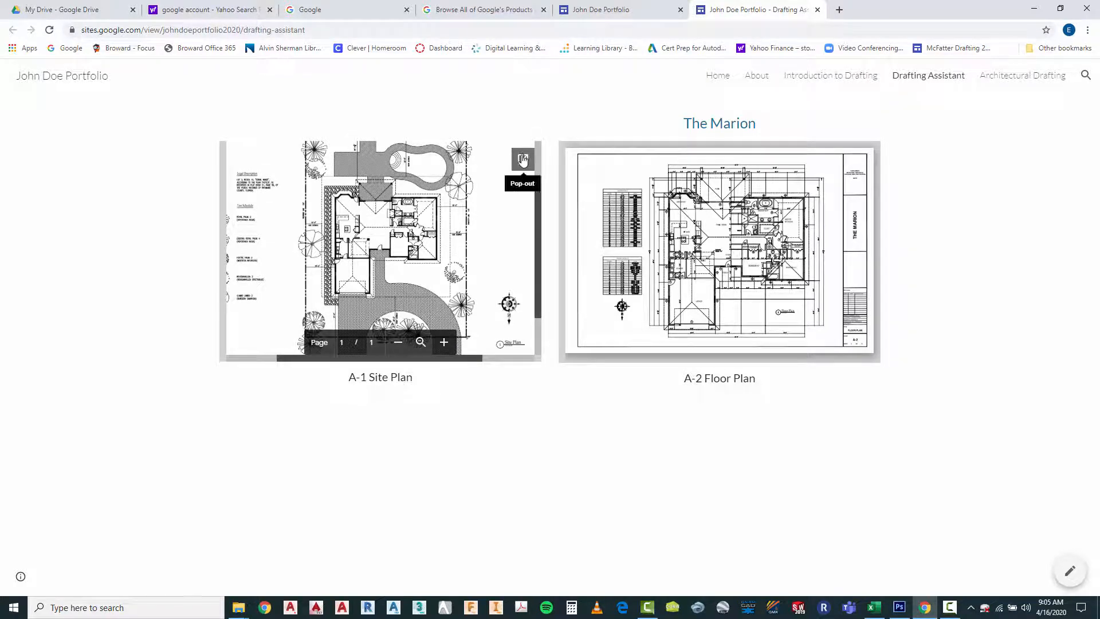
left_click(523, 160)
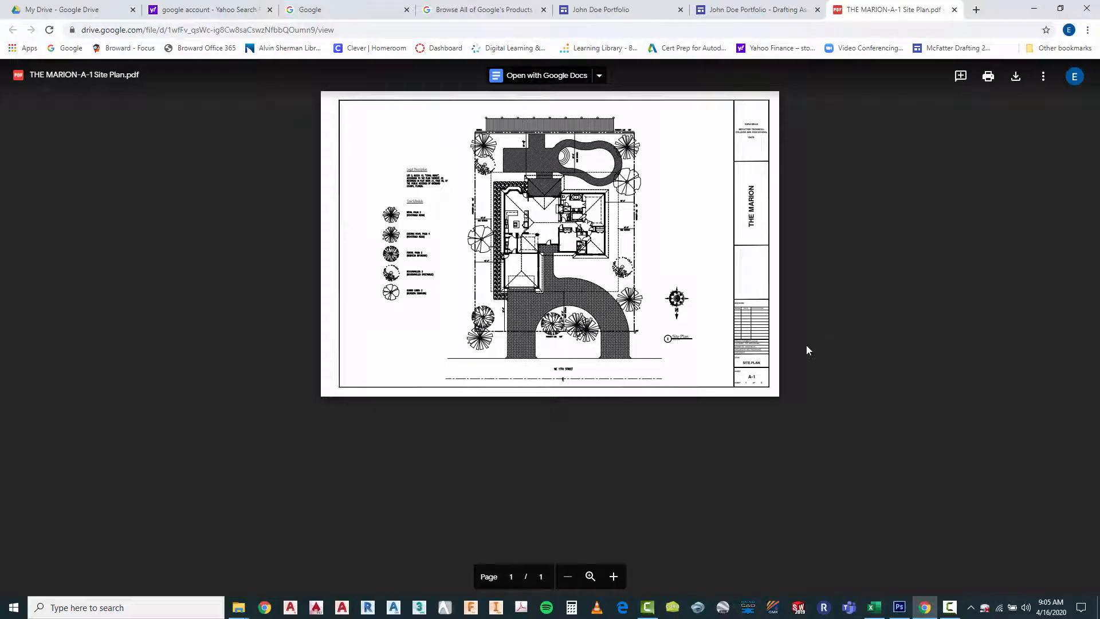
Examine the site plan PDF at several magnifications, including its tree schedule and floor layout, and close the viewer
left_click(593, 578)
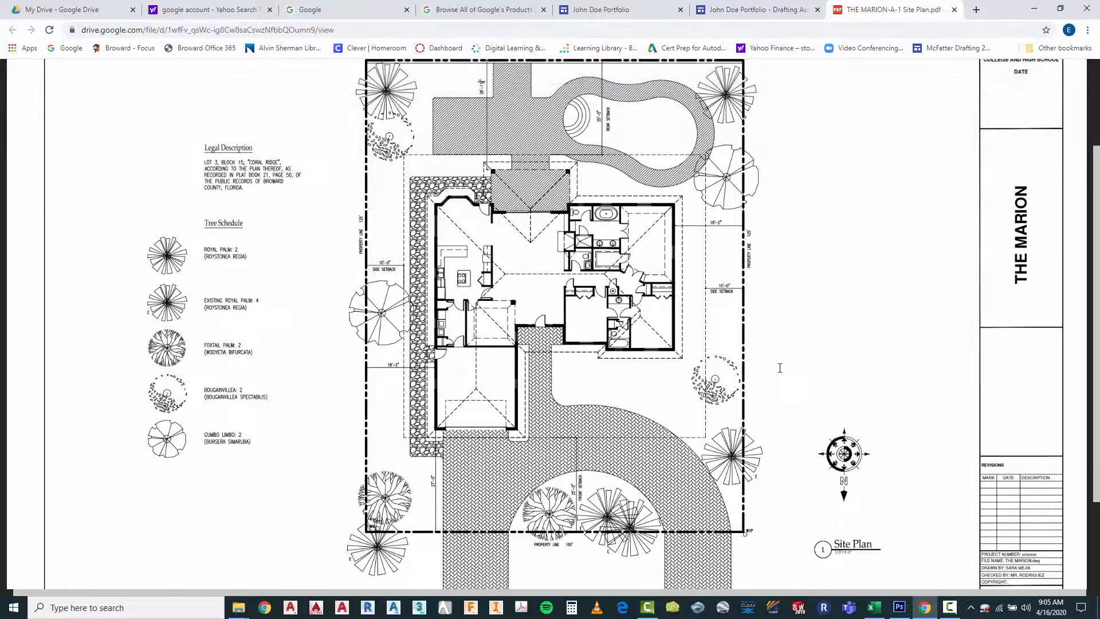
scroll(781, 364, "down", 1)
scroll(786, 367, "down", 3)
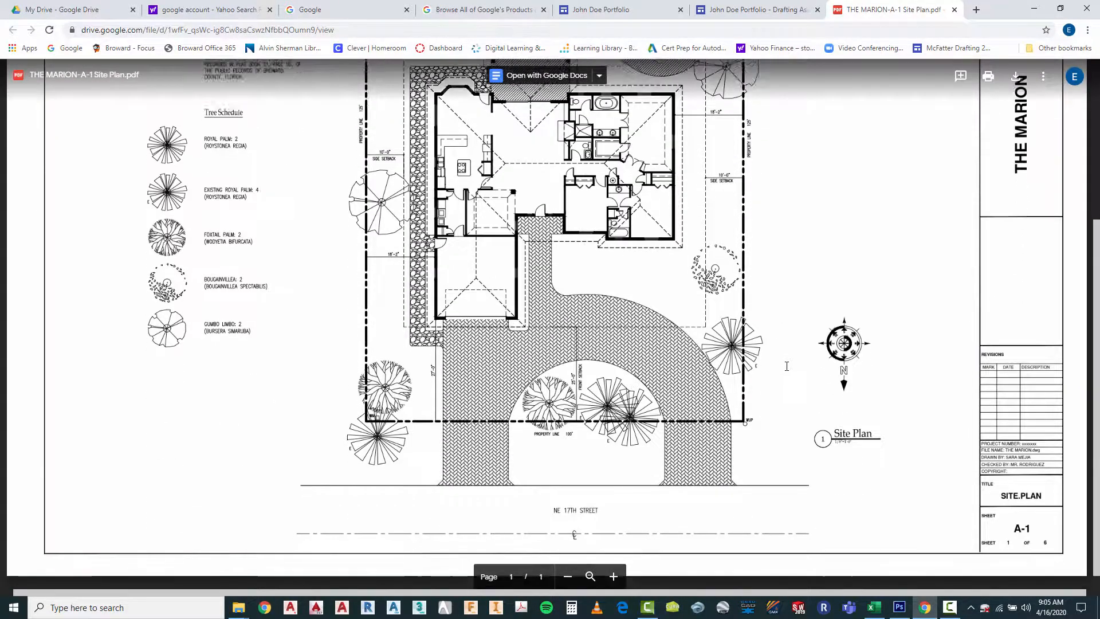
scroll(786, 363, "up", 4)
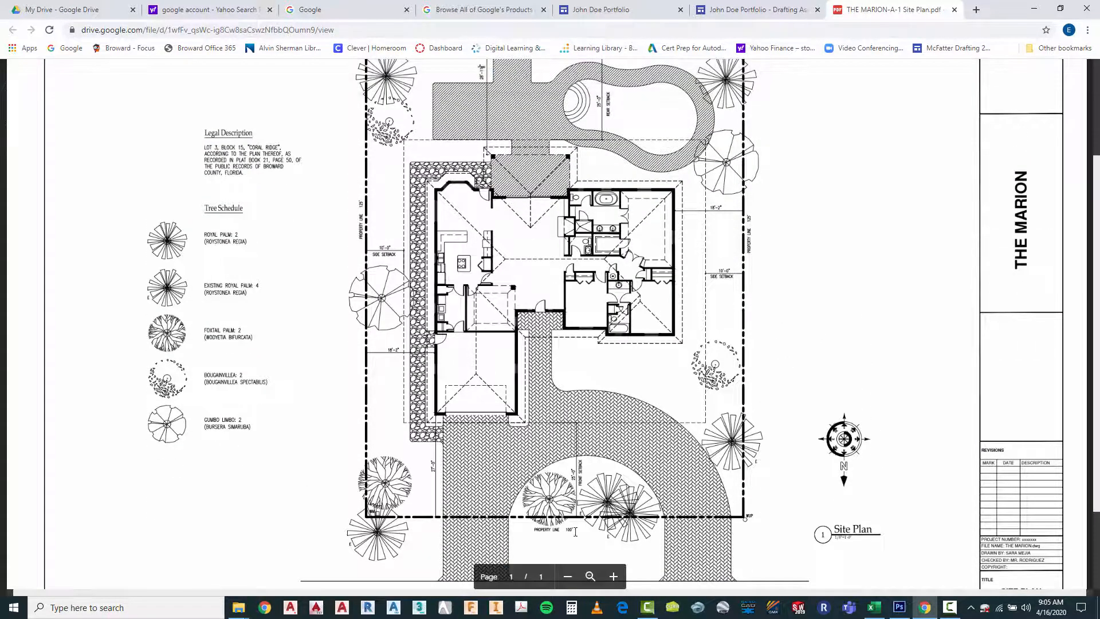
left_click(569, 576)
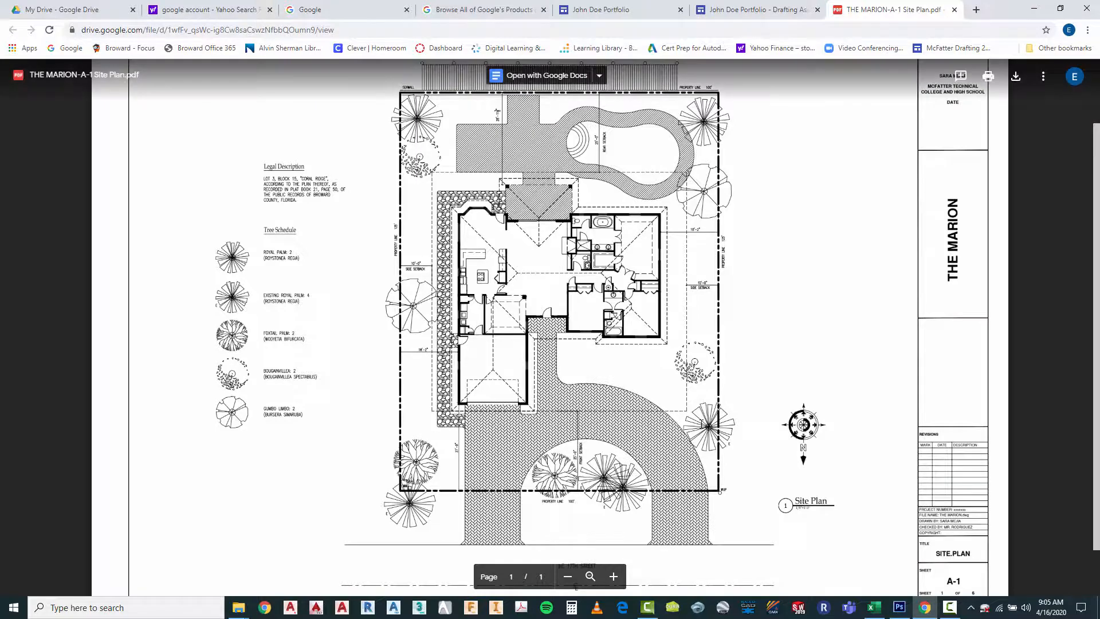
scroll(630, 372, "up", 3)
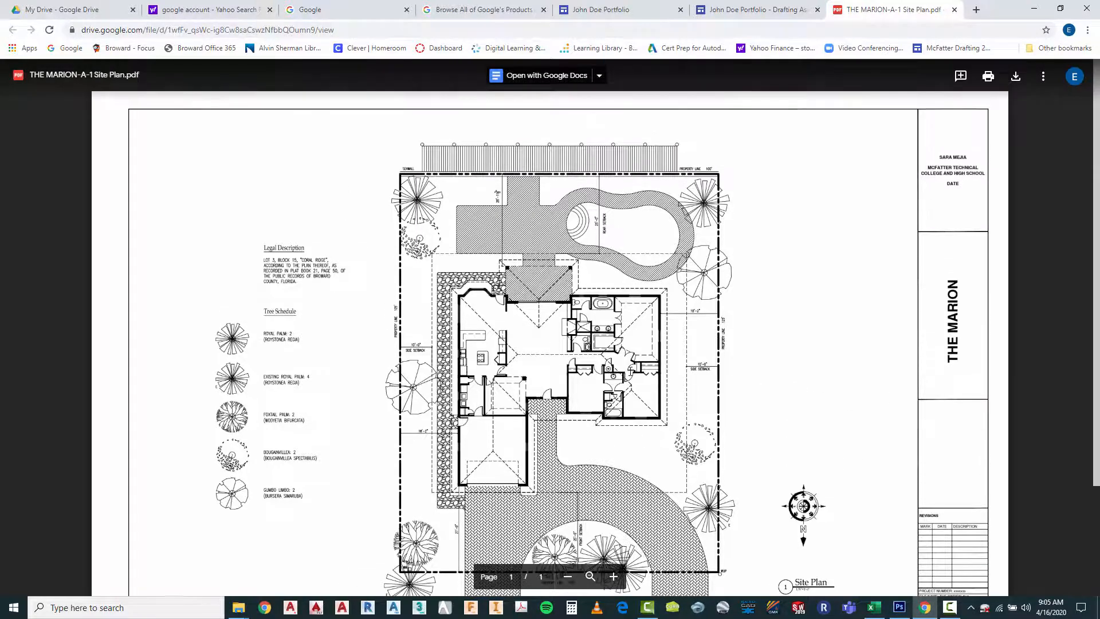
scroll(630, 372, "down", 5)
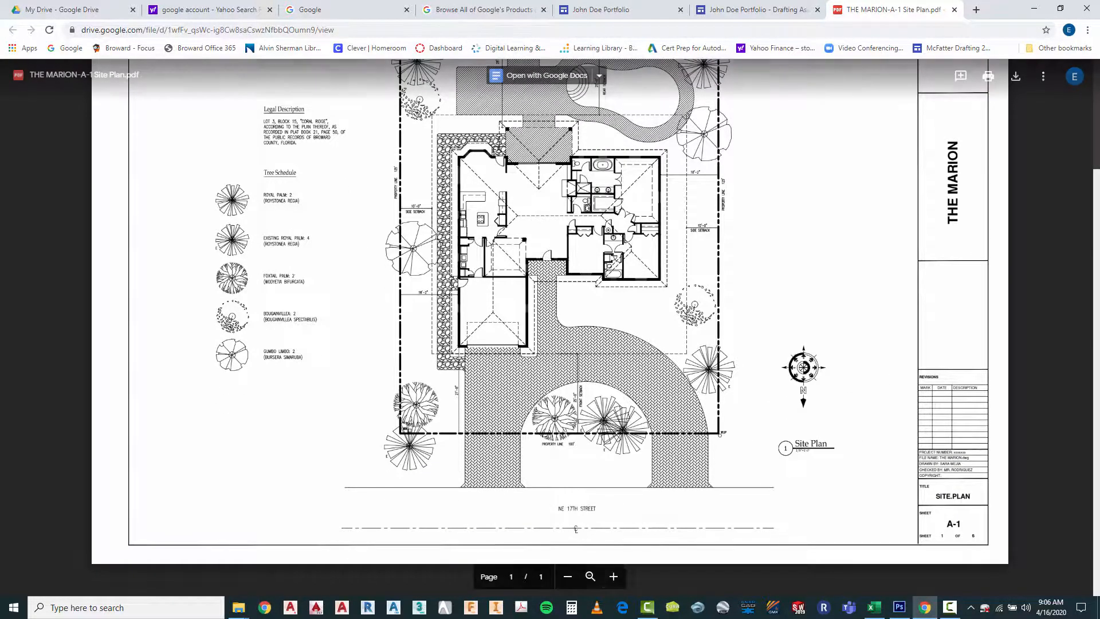
left_click(614, 577)
left_click(614, 577)
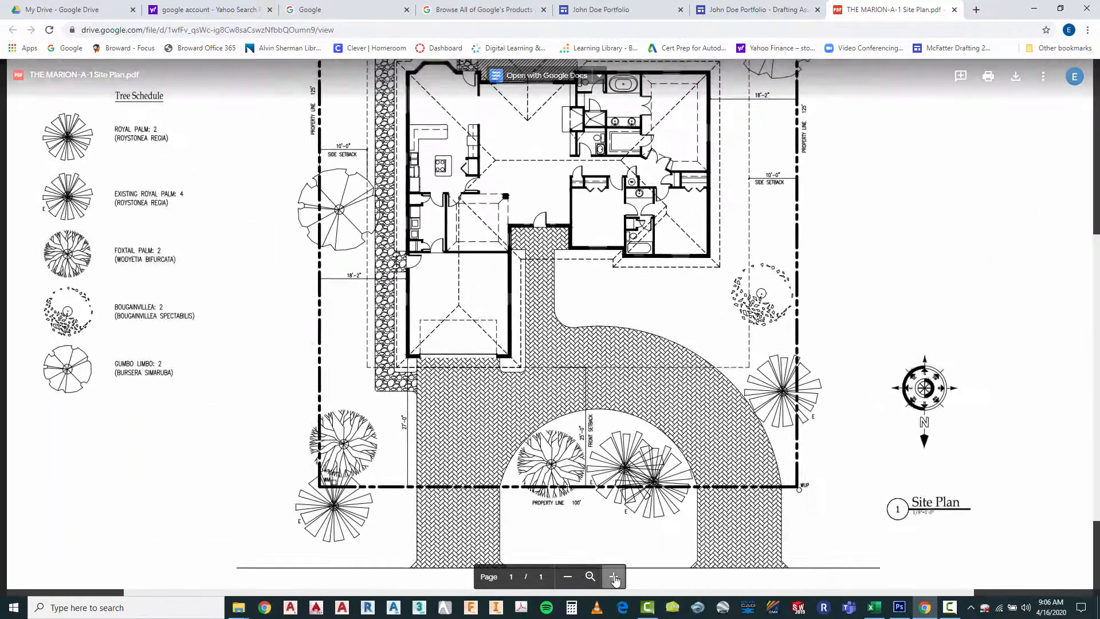
left_click(614, 577)
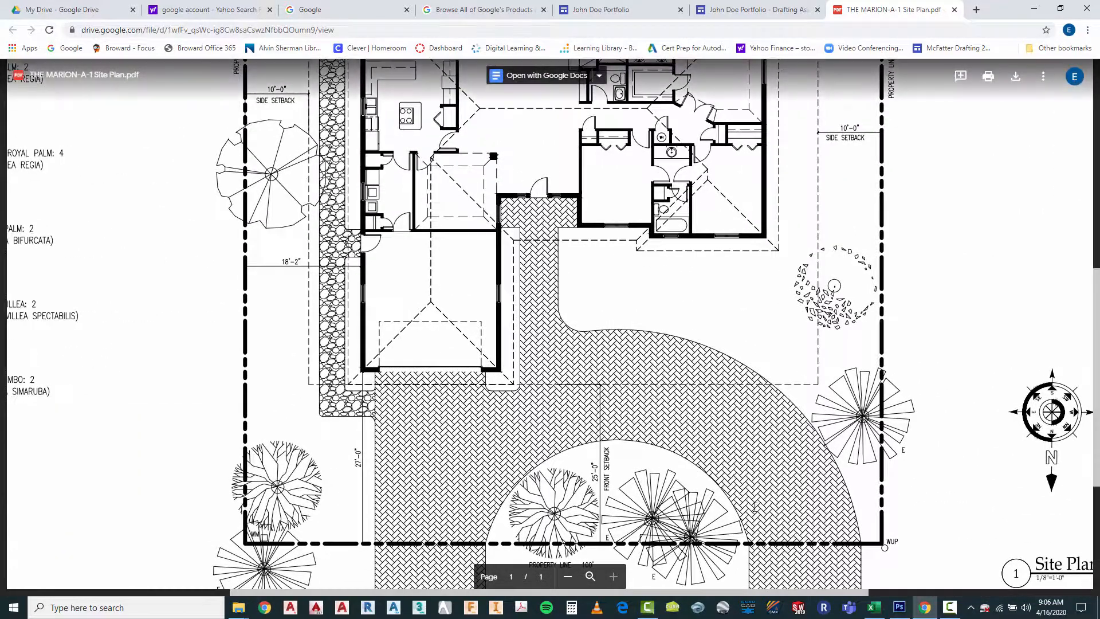
left_click_drag(753, 594, 672, 592)
scroll(672, 573, "up", 5)
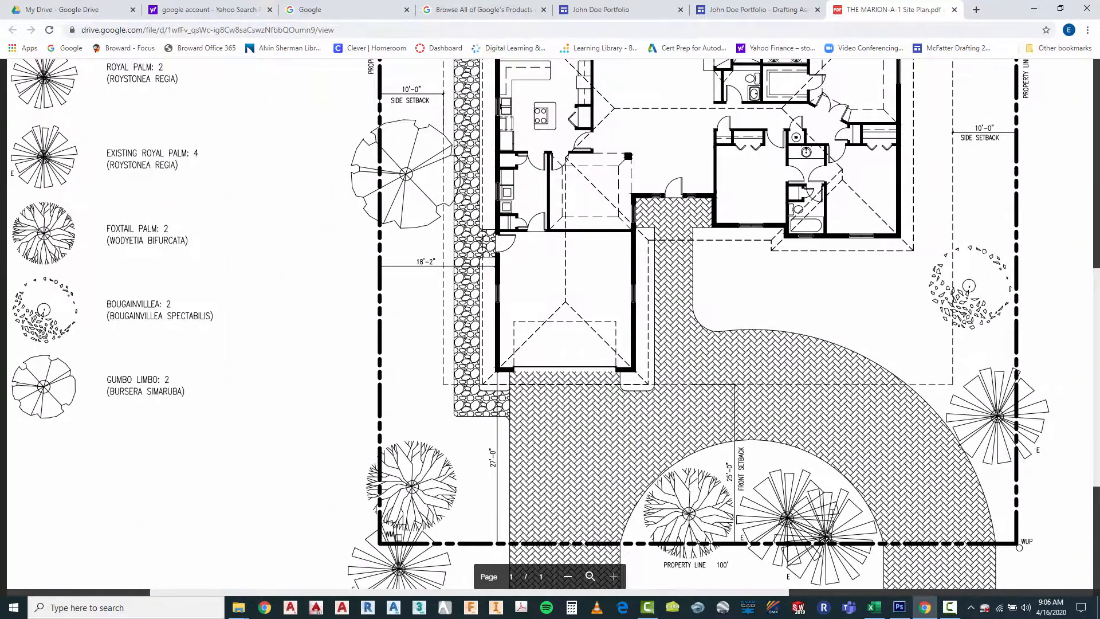
scroll(825, 443, "down", 2)
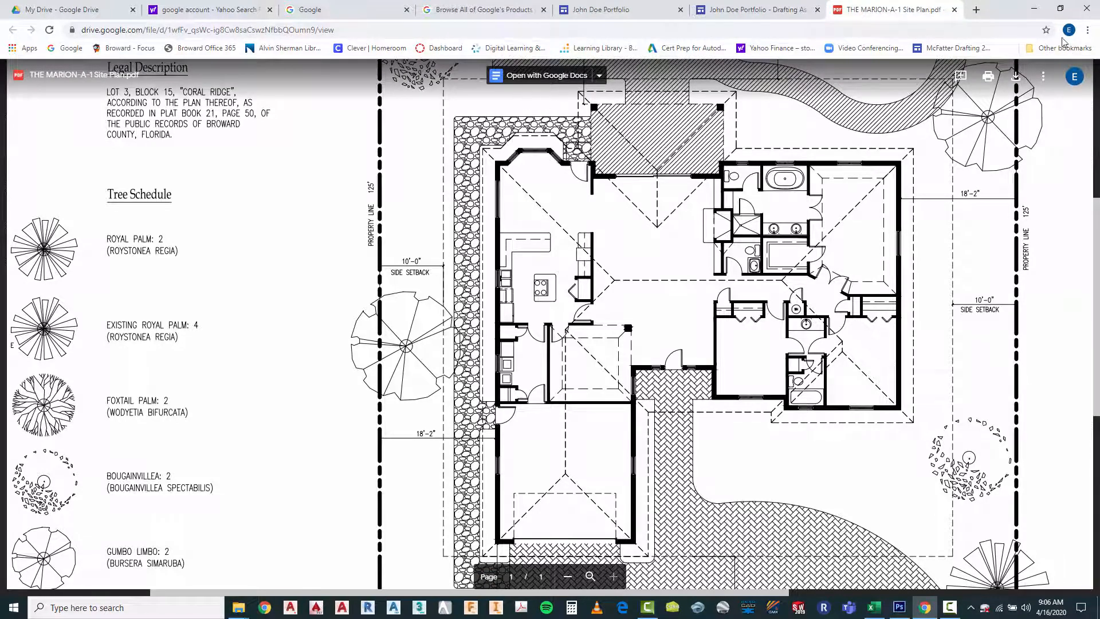
left_click(954, 12)
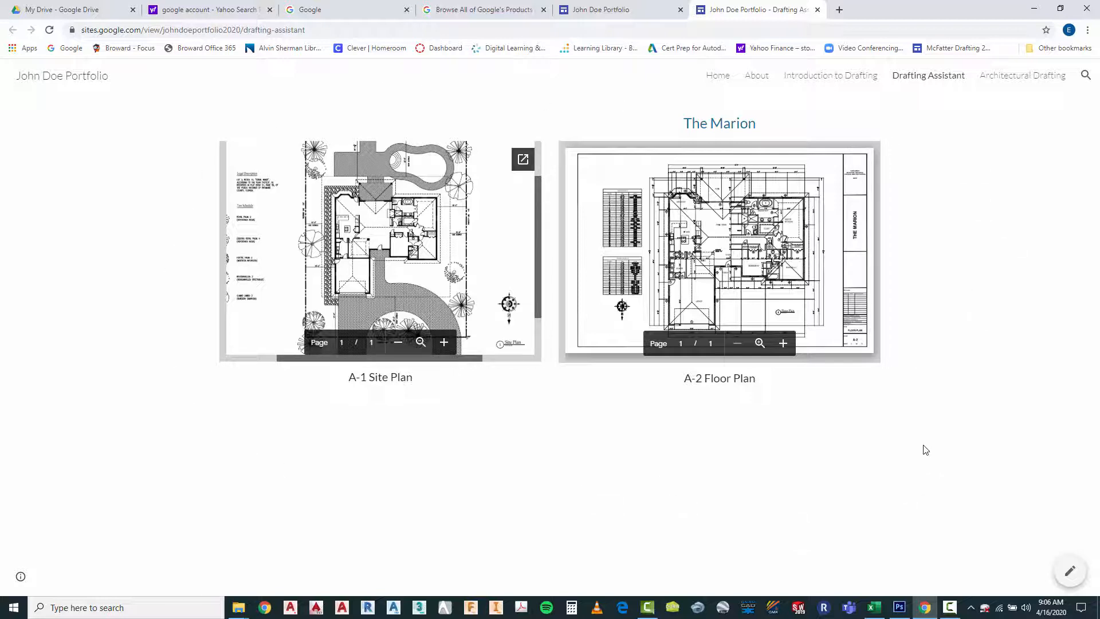
Check the published Home, About, Introduction to Drafting and Drafting Assistant pages in turn
left_click(720, 77)
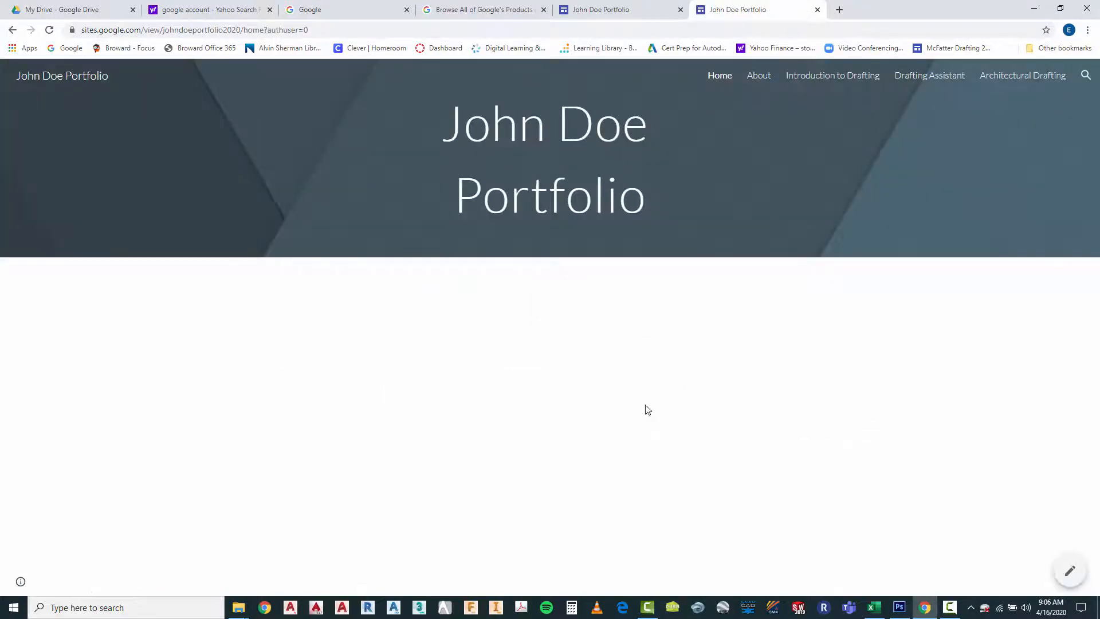
left_click(759, 78)
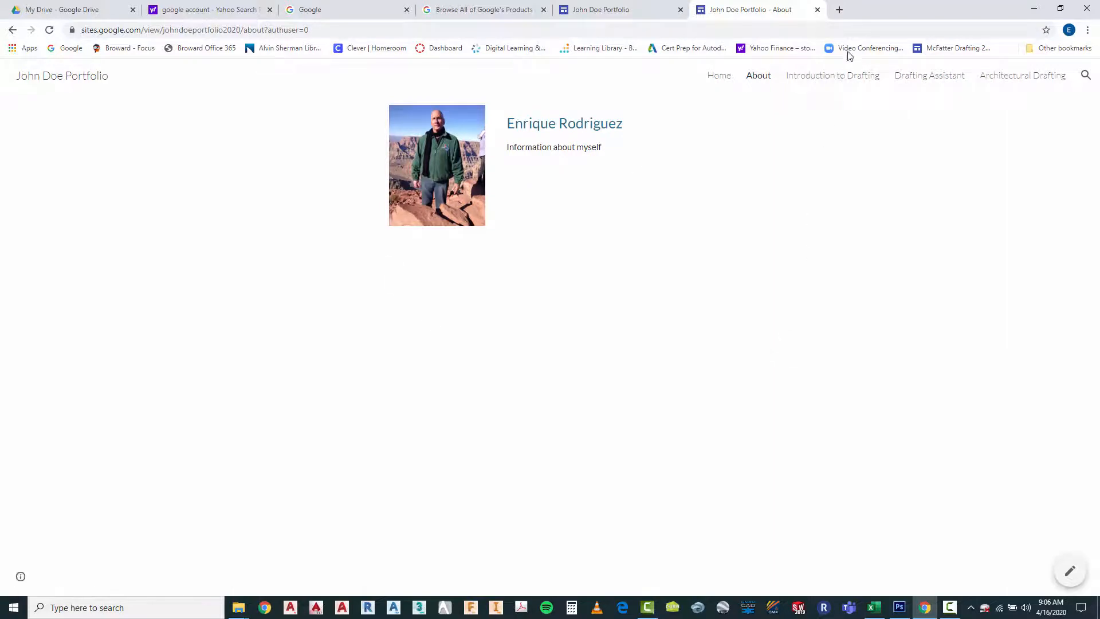
left_click(827, 80)
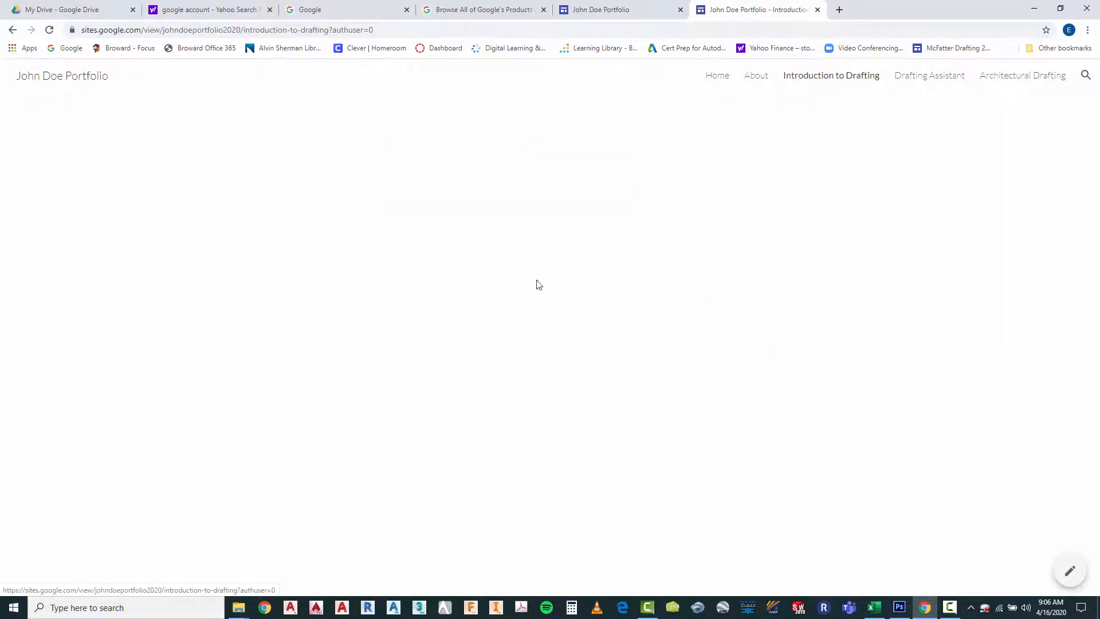
left_click(917, 81)
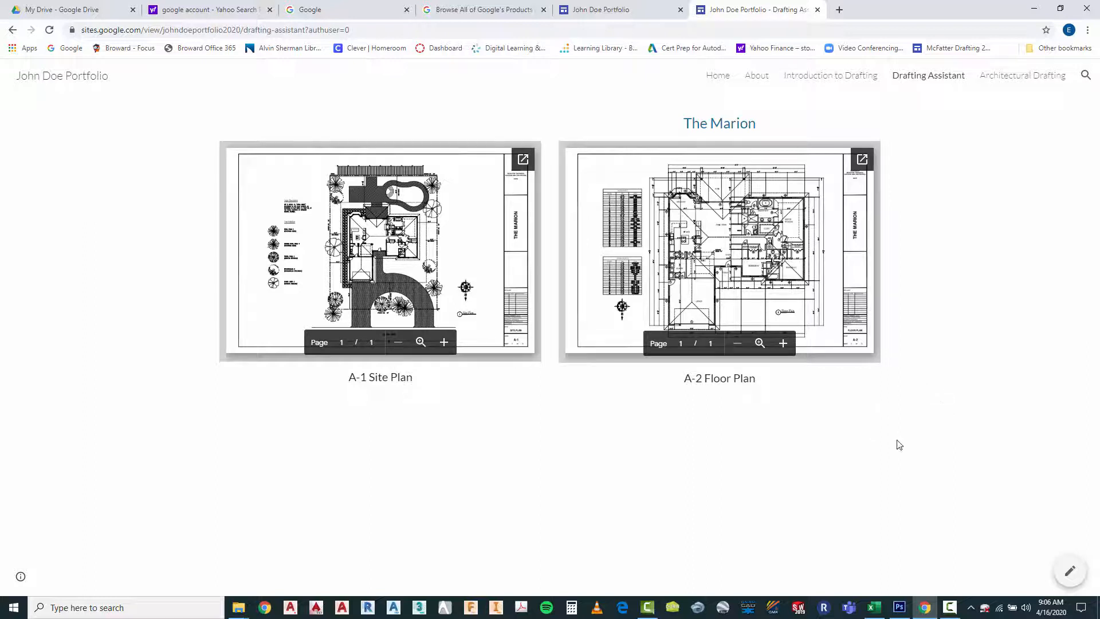
Return to editing the Drafting Assistant page and duplicate the section holding the site plan and floor plan
left_click(1071, 572)
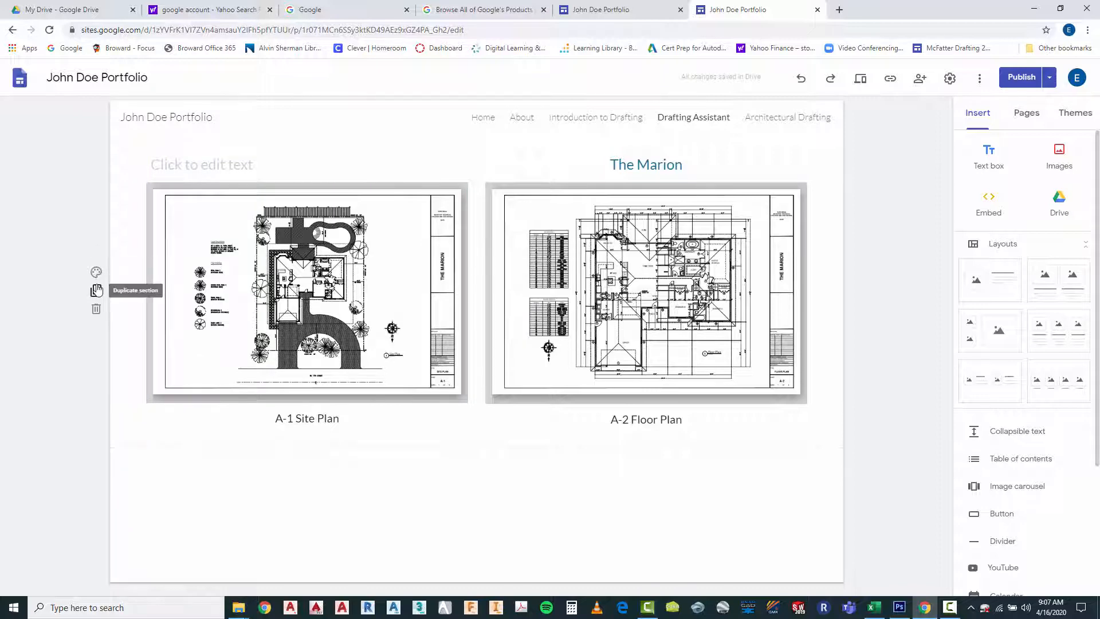
left_click(97, 290)
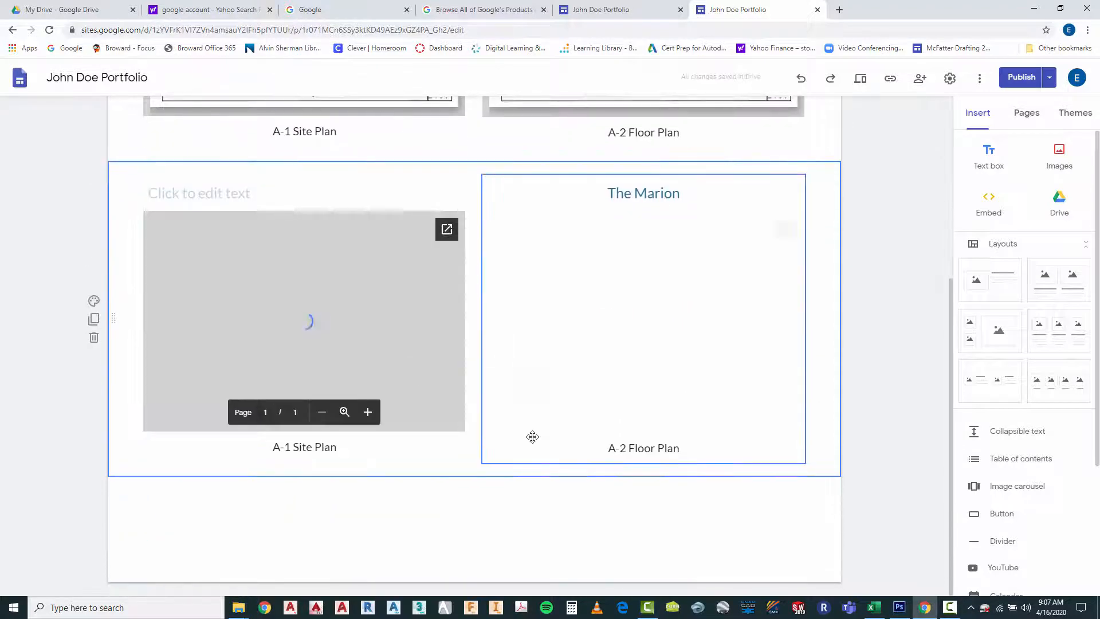
left_click(890, 279)
Delete the site plan and floor plan drawings from the duplicated section, keeping its titles and captions
left_click(259, 316)
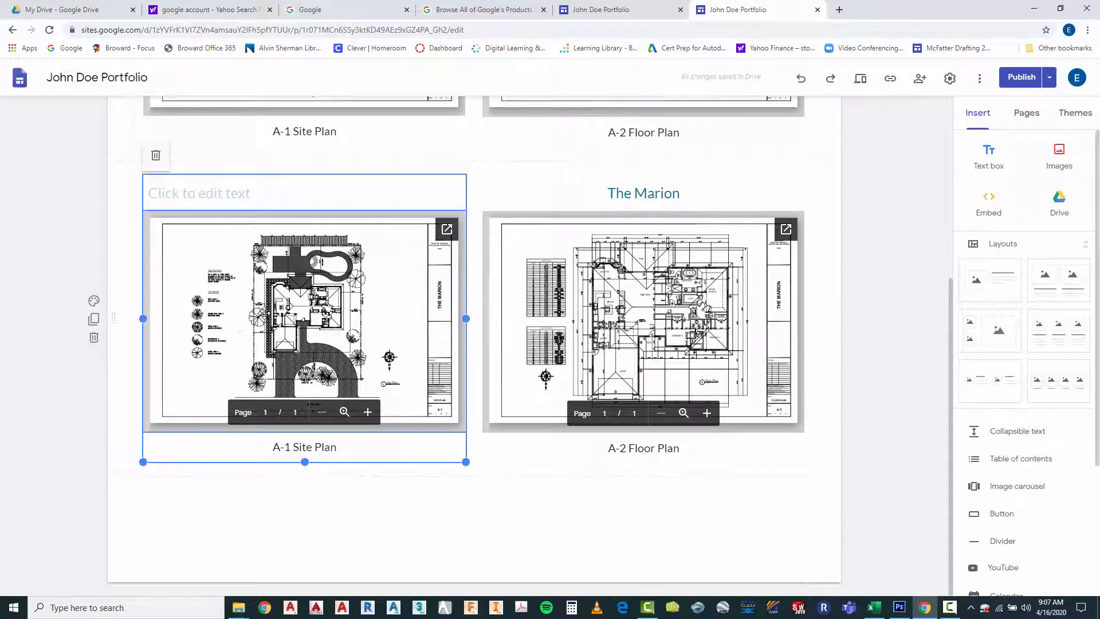
right_click(265, 313)
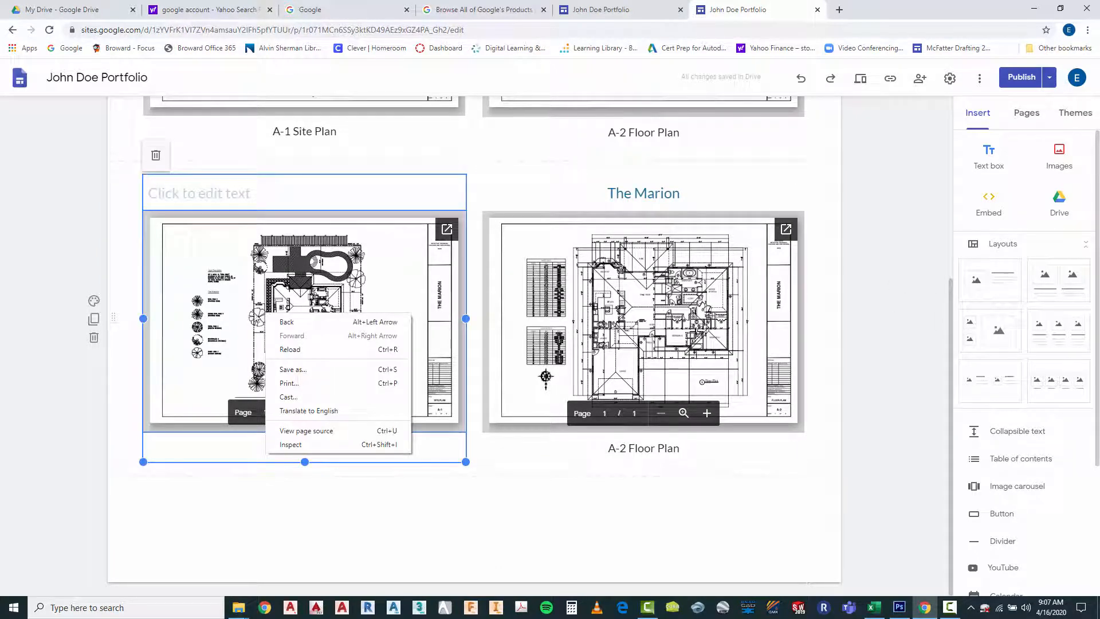
left_click(225, 297)
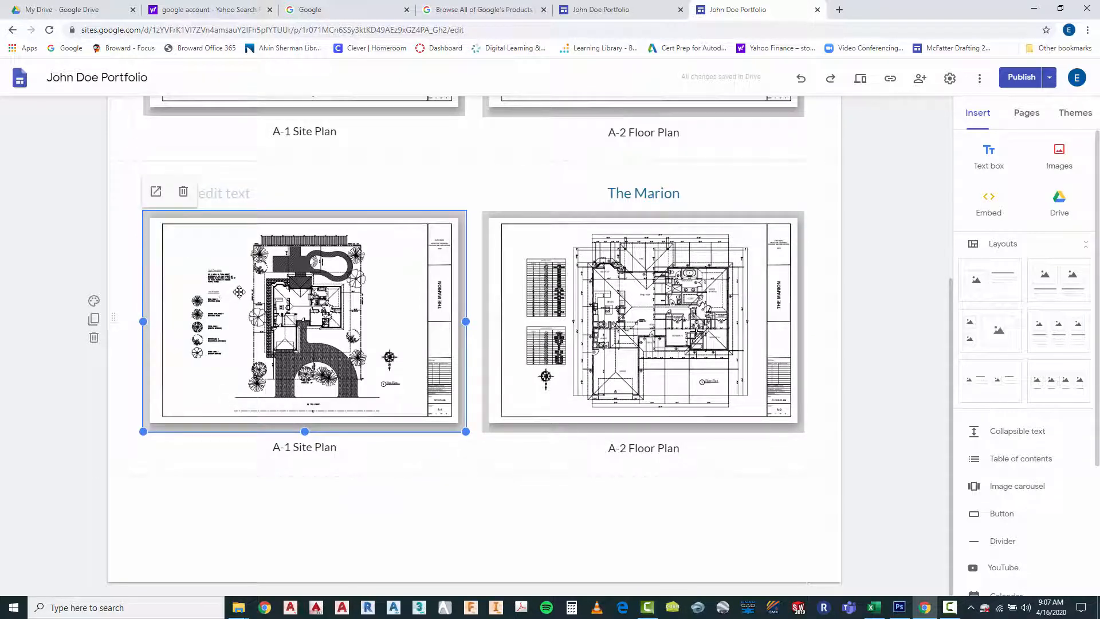
right_click(239, 294)
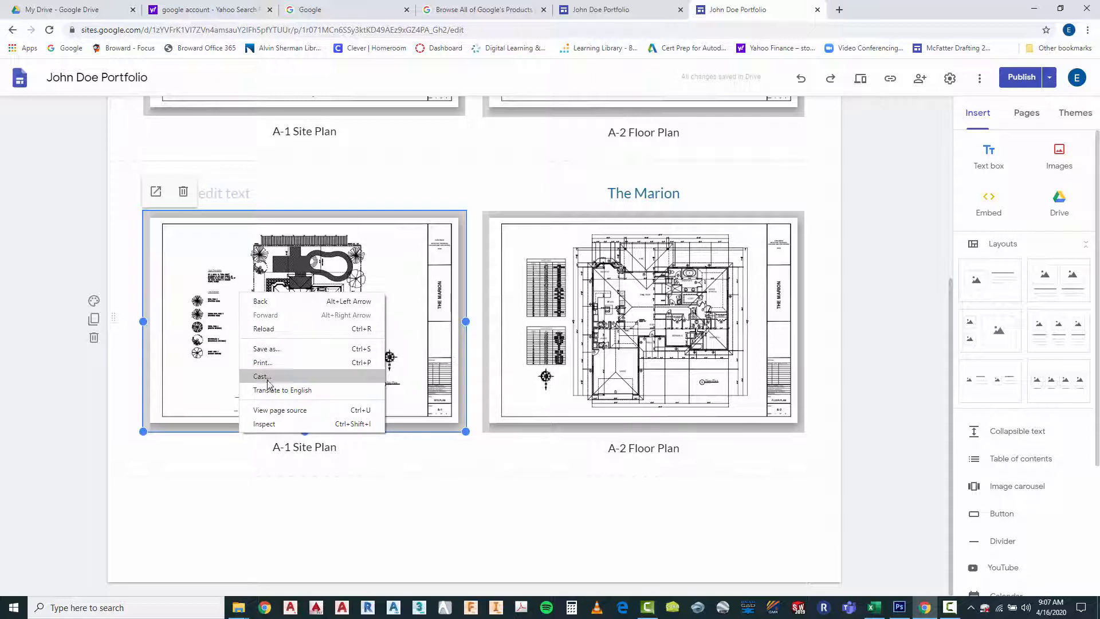
left_click(176, 335)
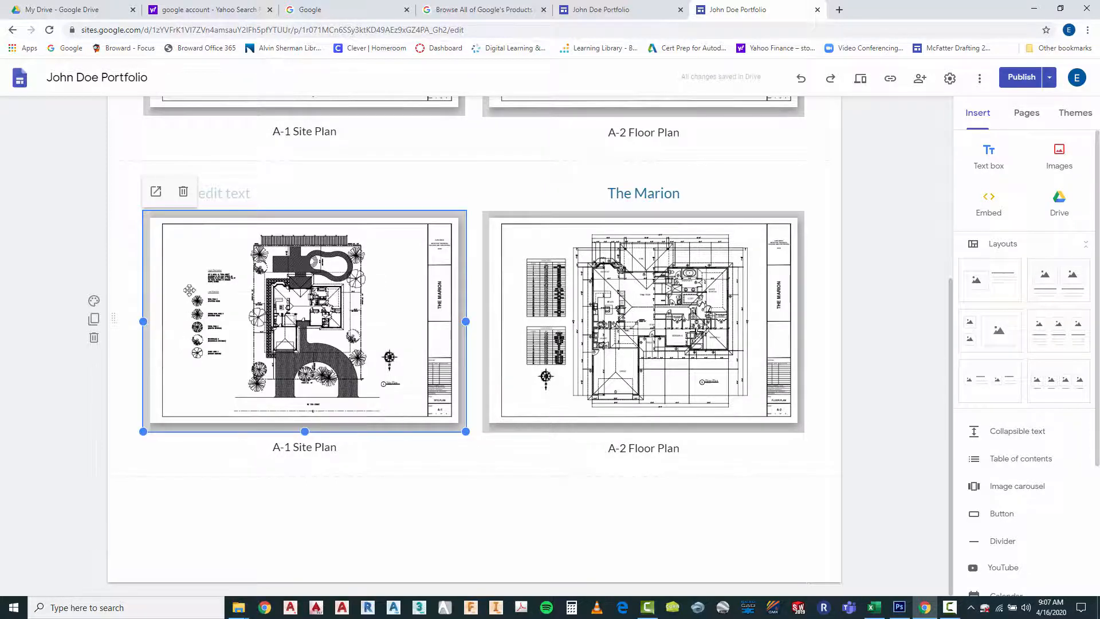
left_click(184, 195)
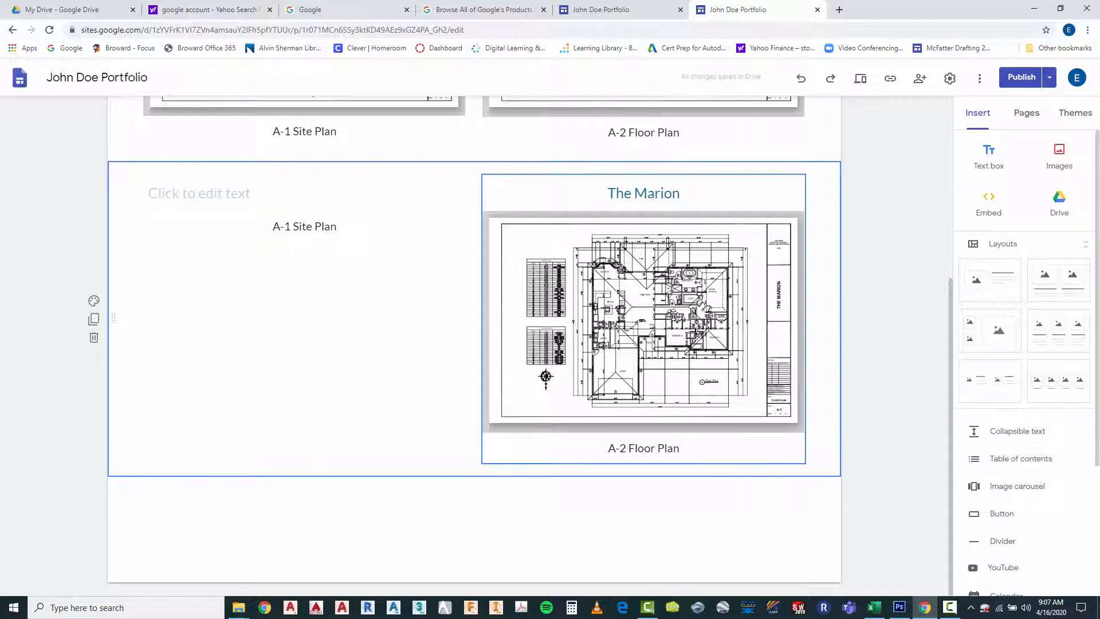
left_click(672, 313)
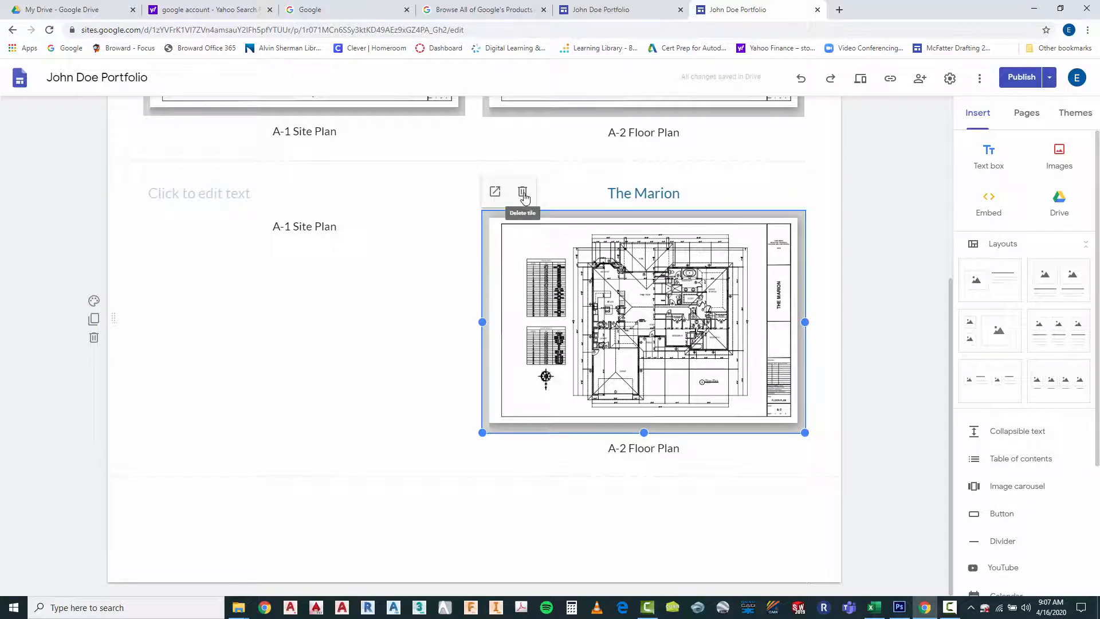
left_click(524, 194)
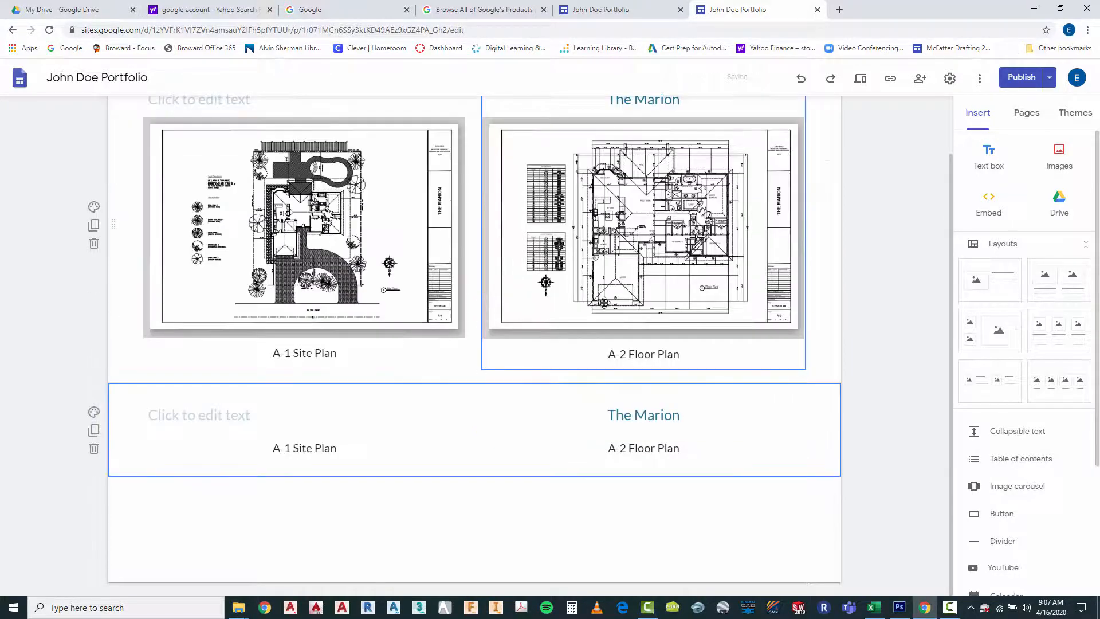
Change the heading of the duplicated section from the Marion title to "Northern Home"
double_click(635, 415)
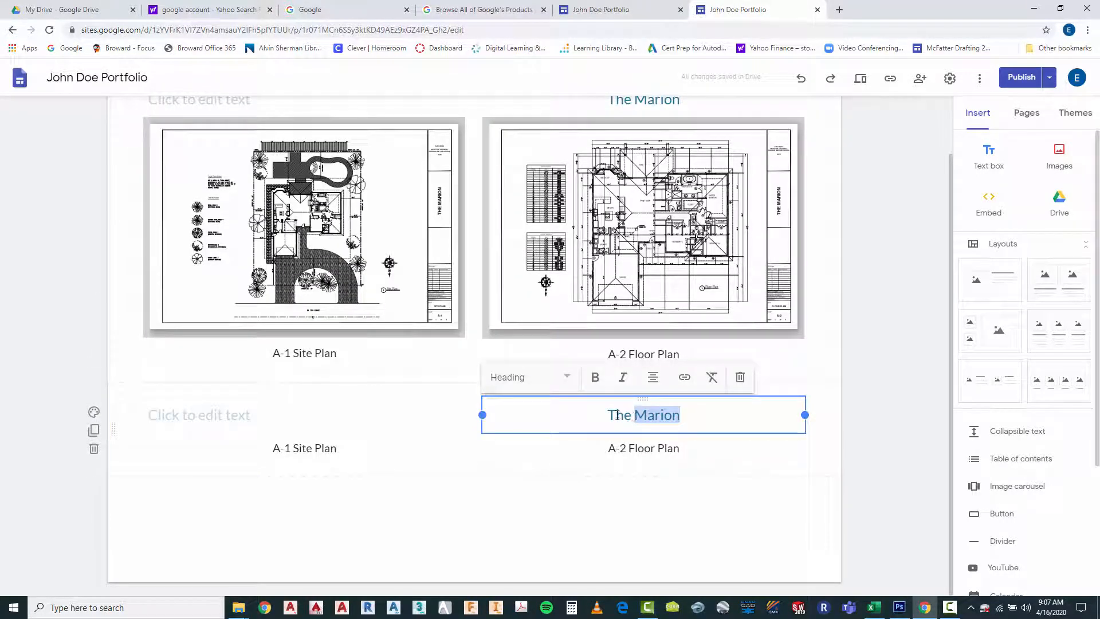
left_click_drag(608, 415, 712, 417)
type("Nort")
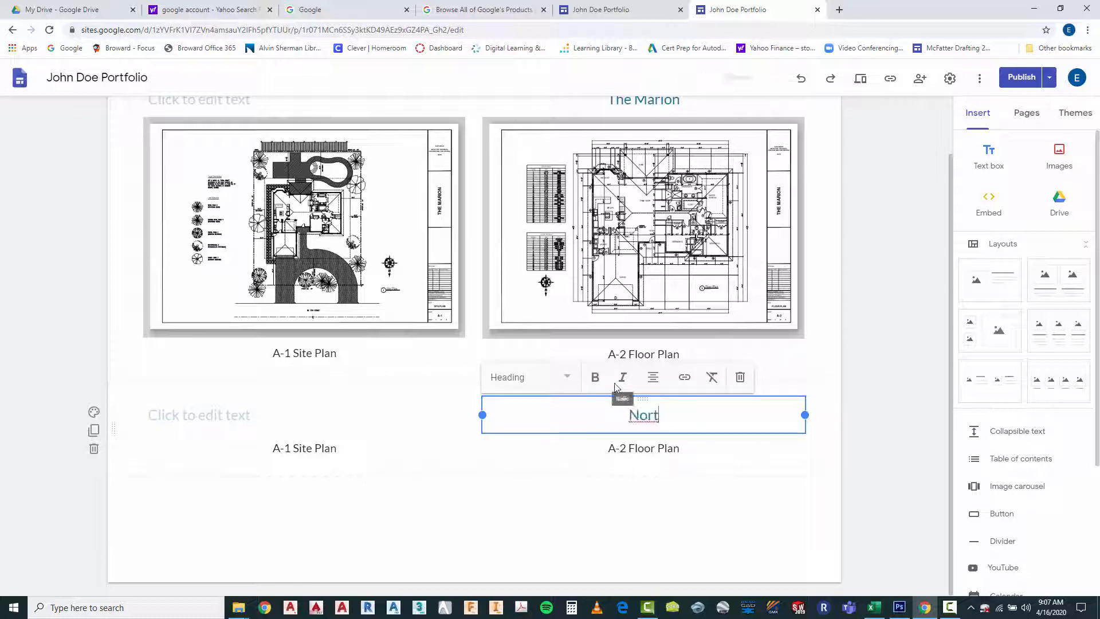
type("hern H")
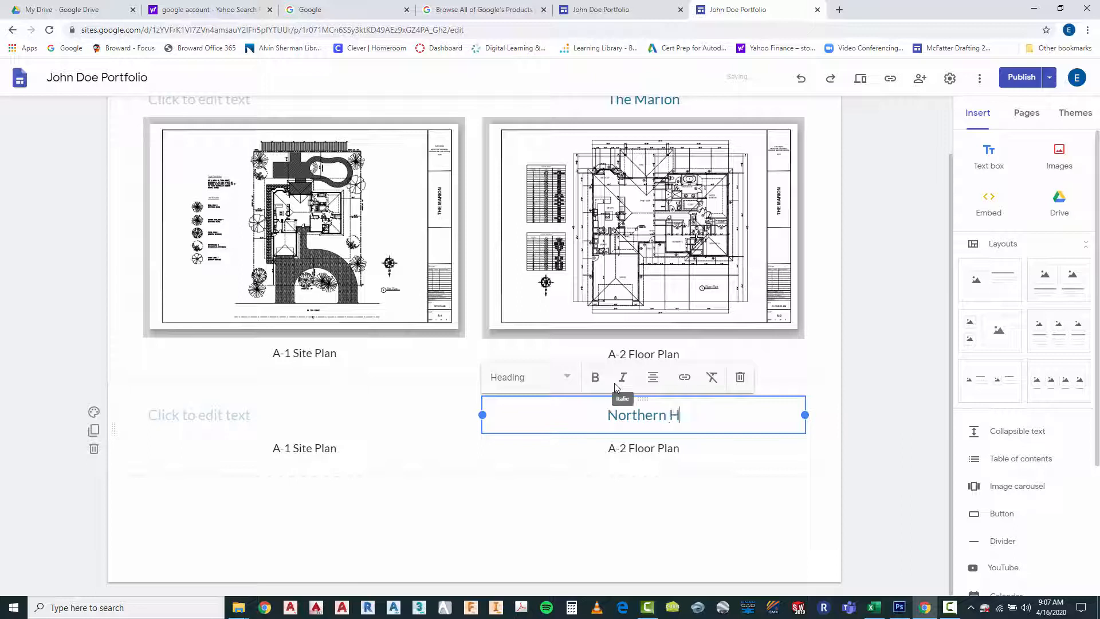
type("ome")
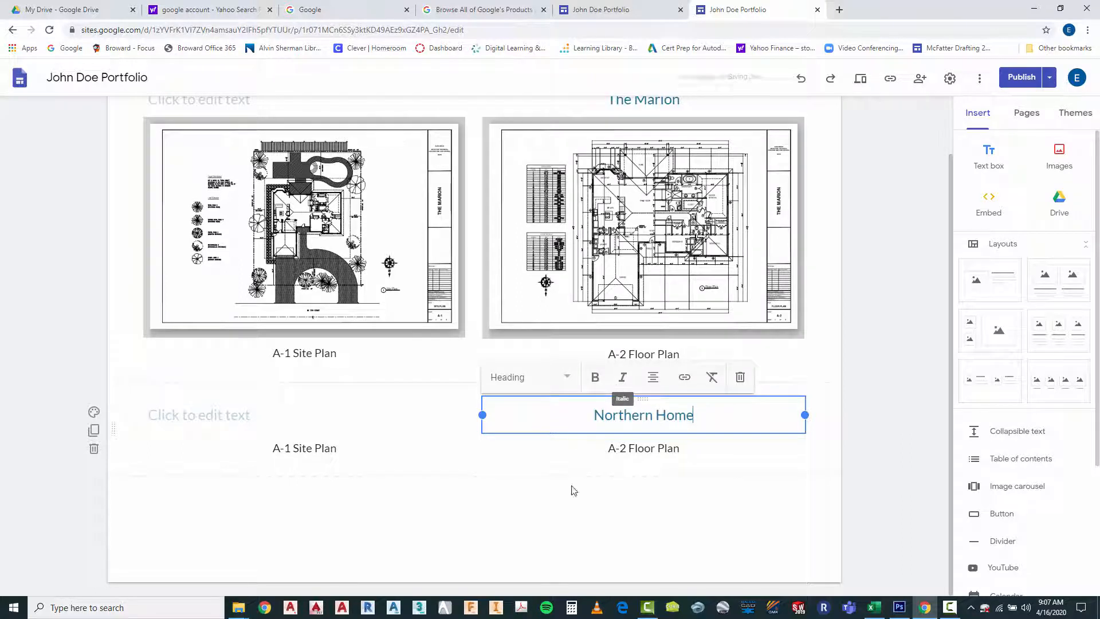
left_click(554, 514)
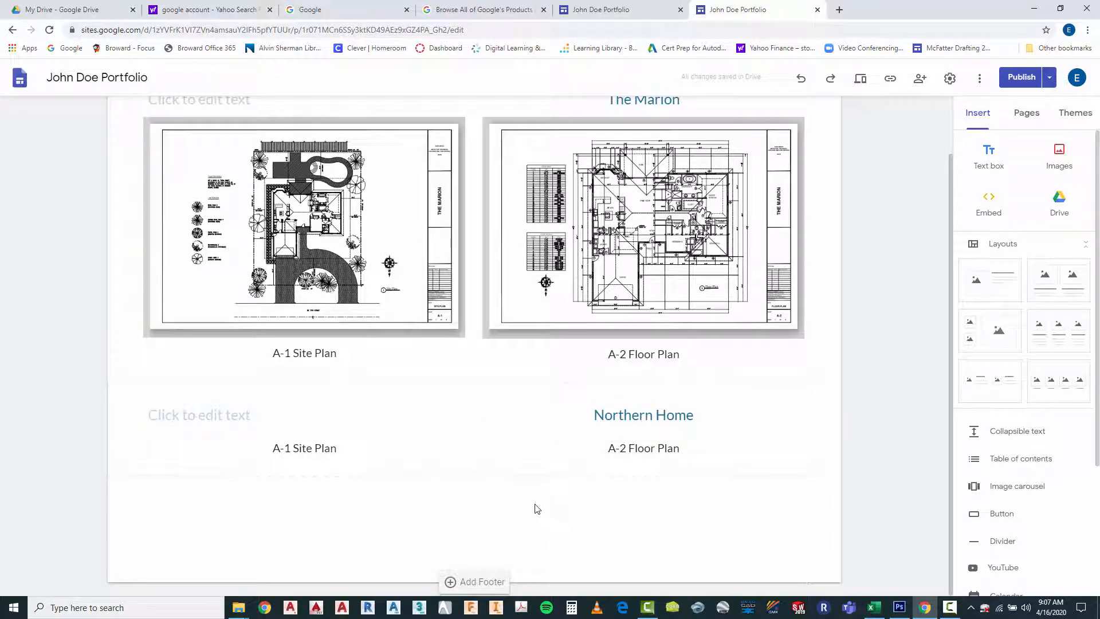
left_click(292, 448)
left_click(300, 422)
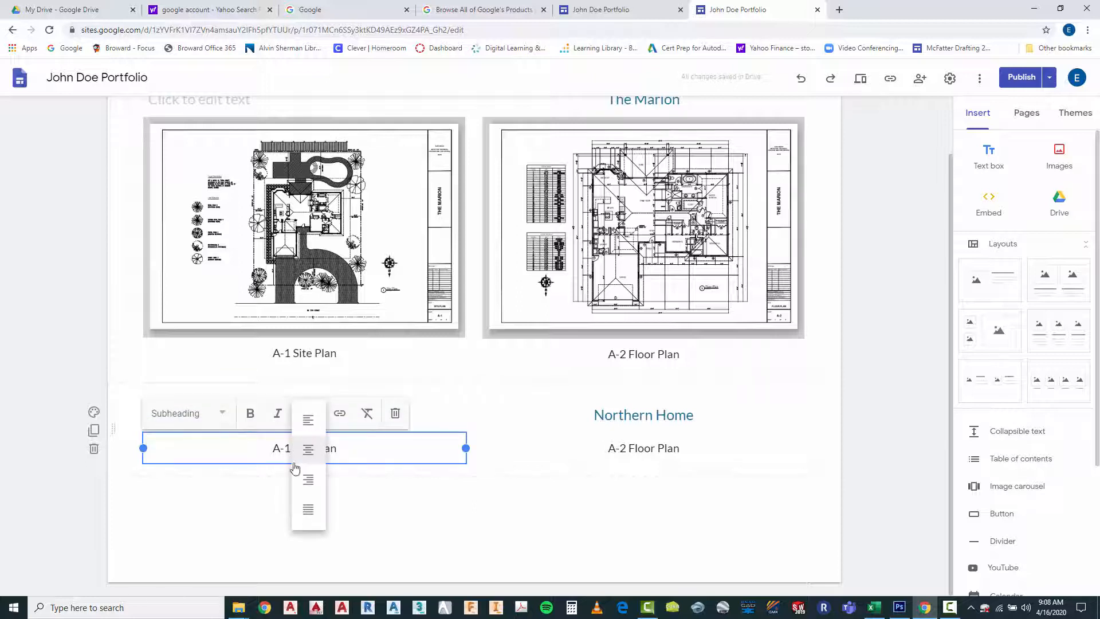
left_click(269, 445)
left_click(404, 522)
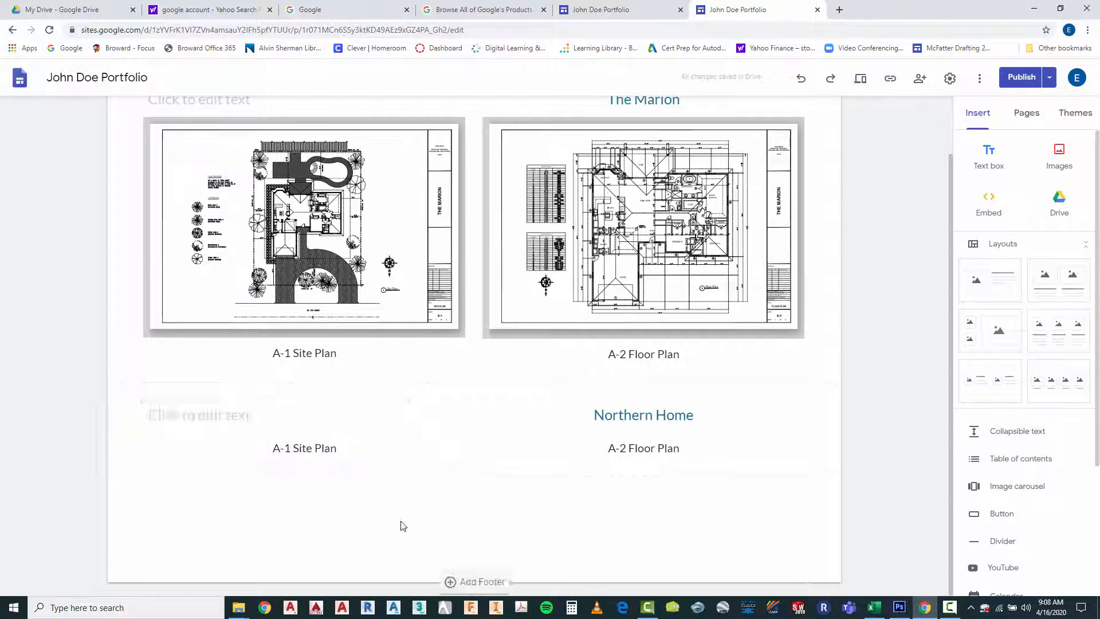
Insert the 2017001-A-1 site plan PDF from Drive's Northern Home folder and place it above the "A-1 Site Plan" caption in the new section
double_click(474, 436)
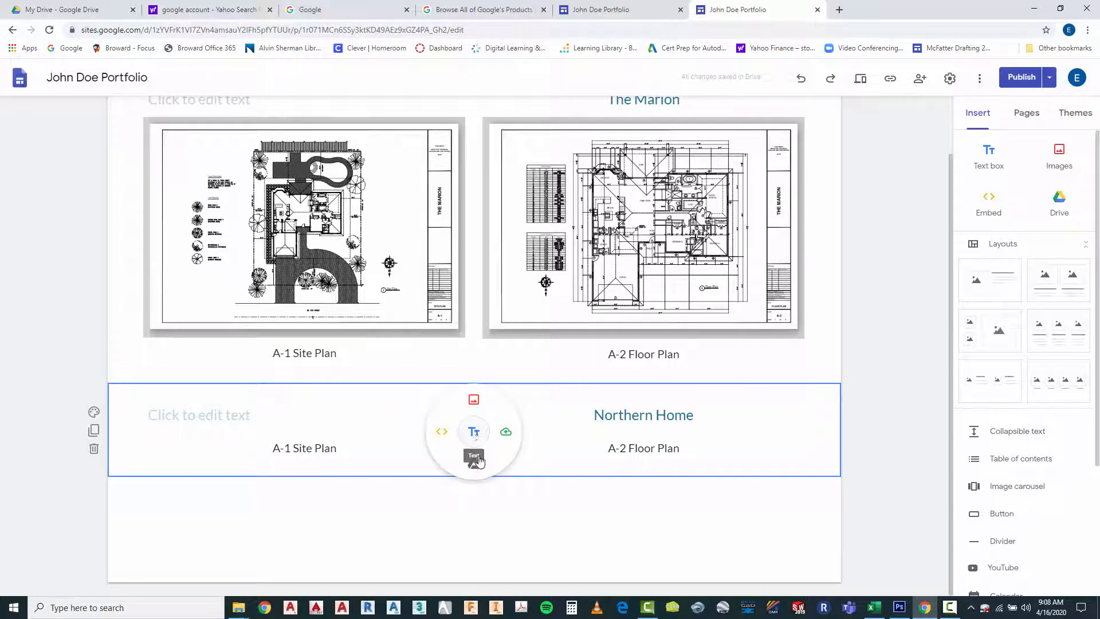
left_click(475, 458)
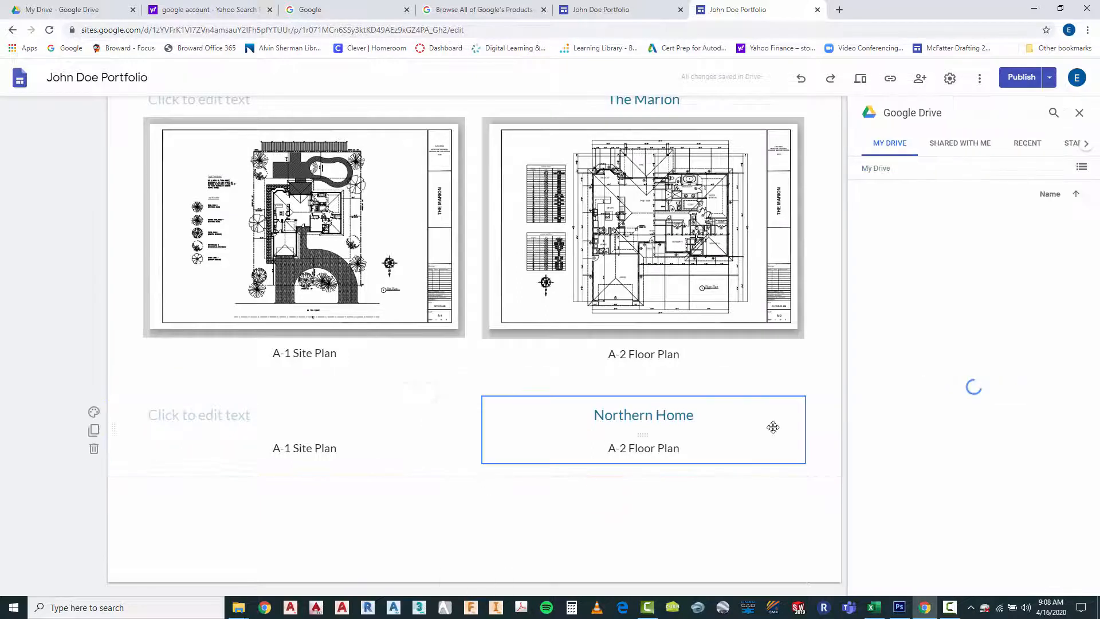
double_click(1029, 224)
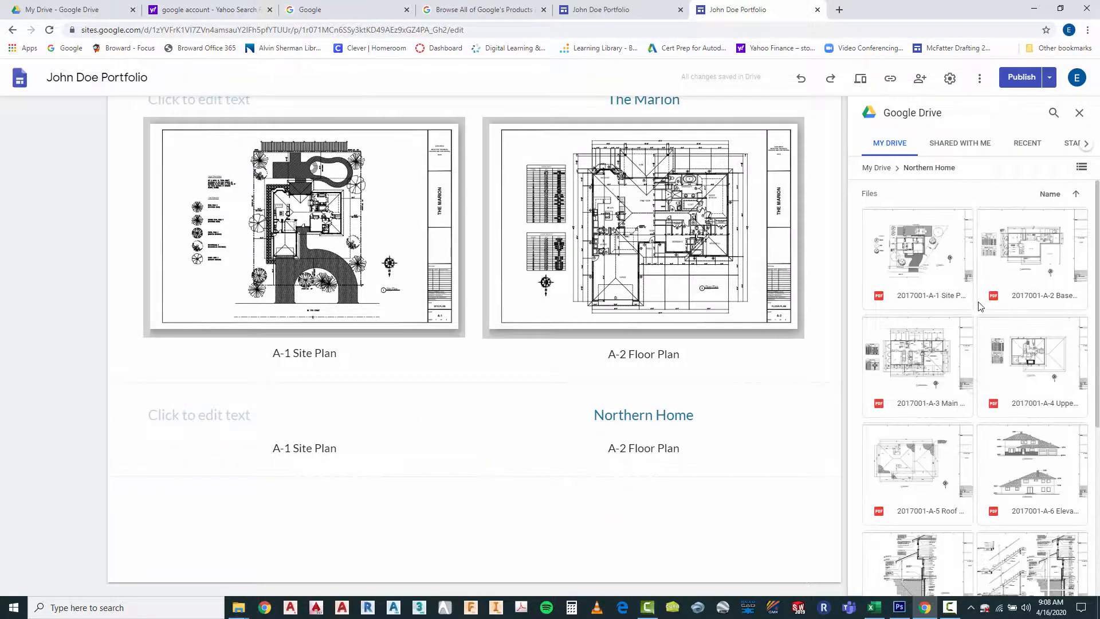
left_click(915, 255)
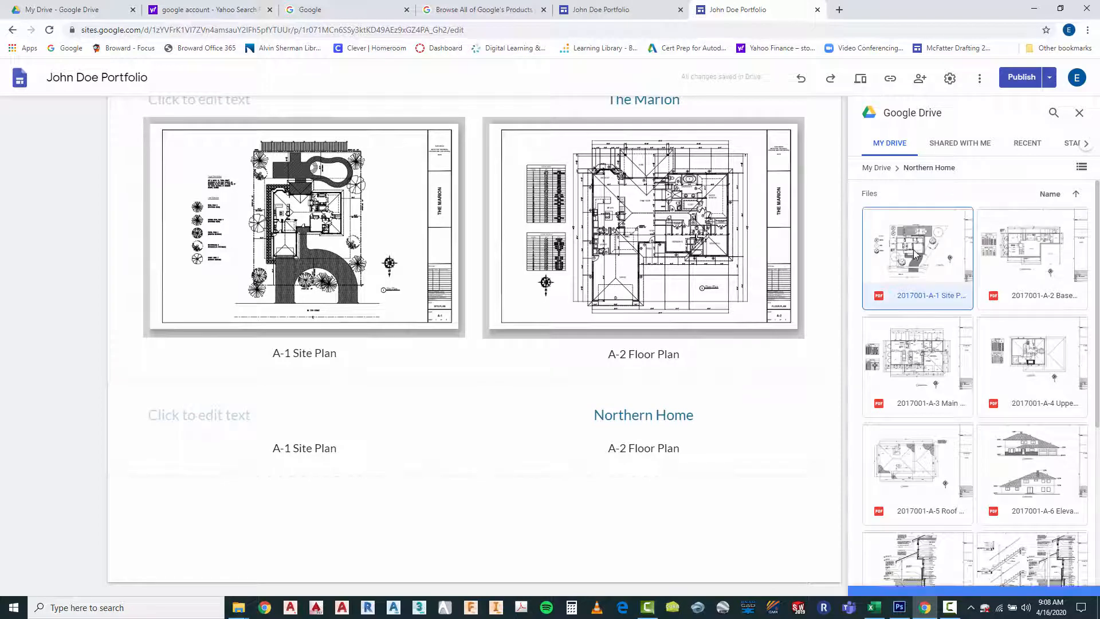
left_click(1071, 582)
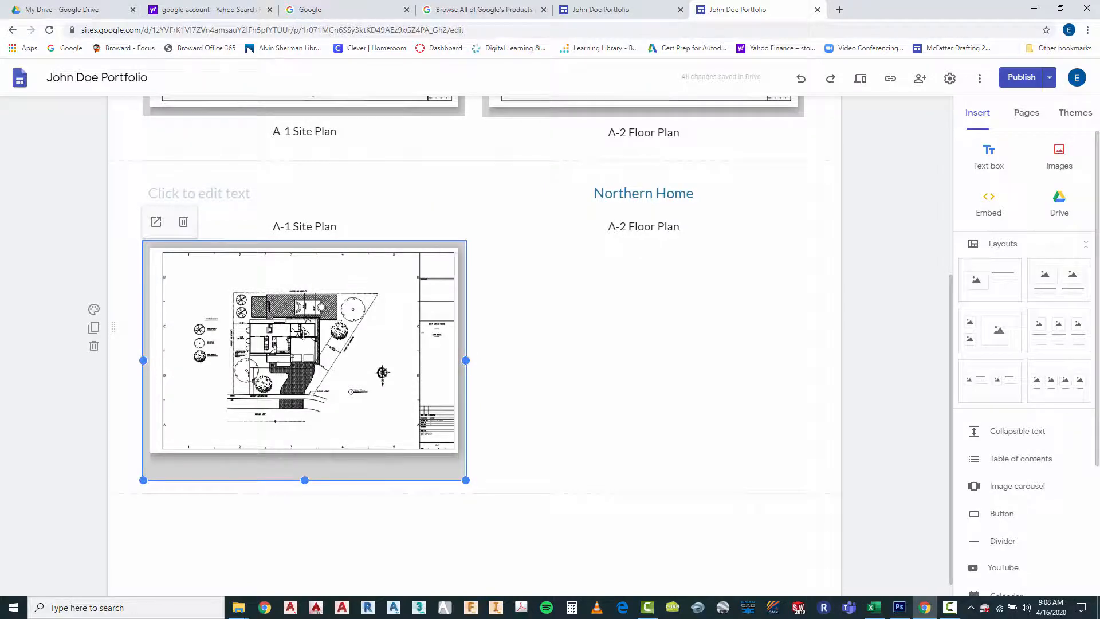
left_click_drag(302, 332, 298, 212)
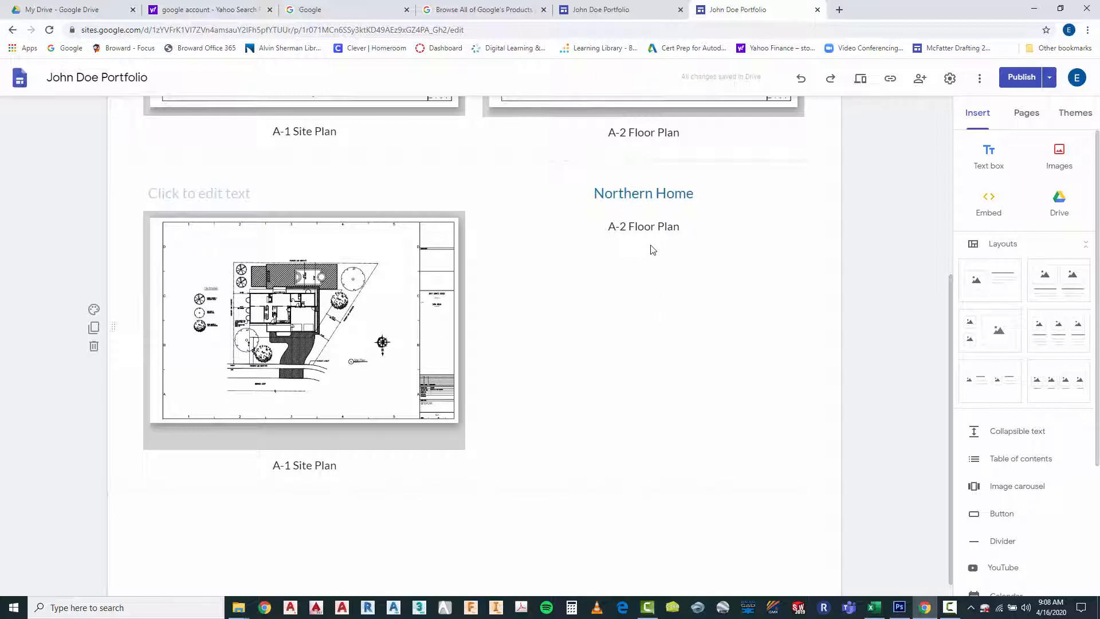
Insert the 2017001-A-6 elevations PDF from Drive's Northern Home folder and place it between the "Northern Home" heading and its caption
left_click(655, 297)
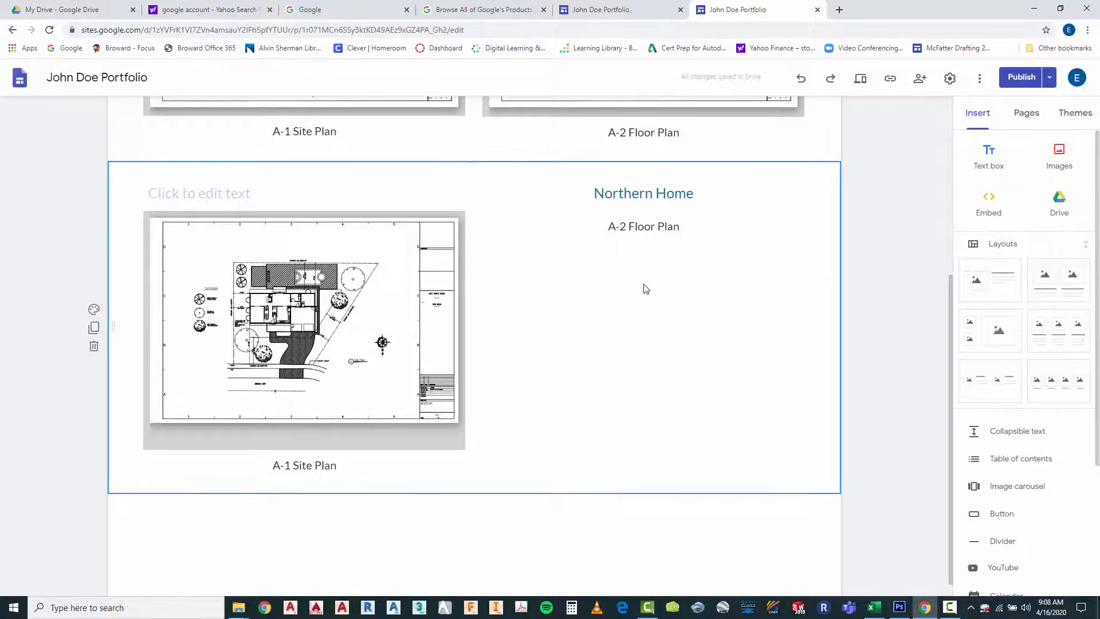
double_click(646, 288)
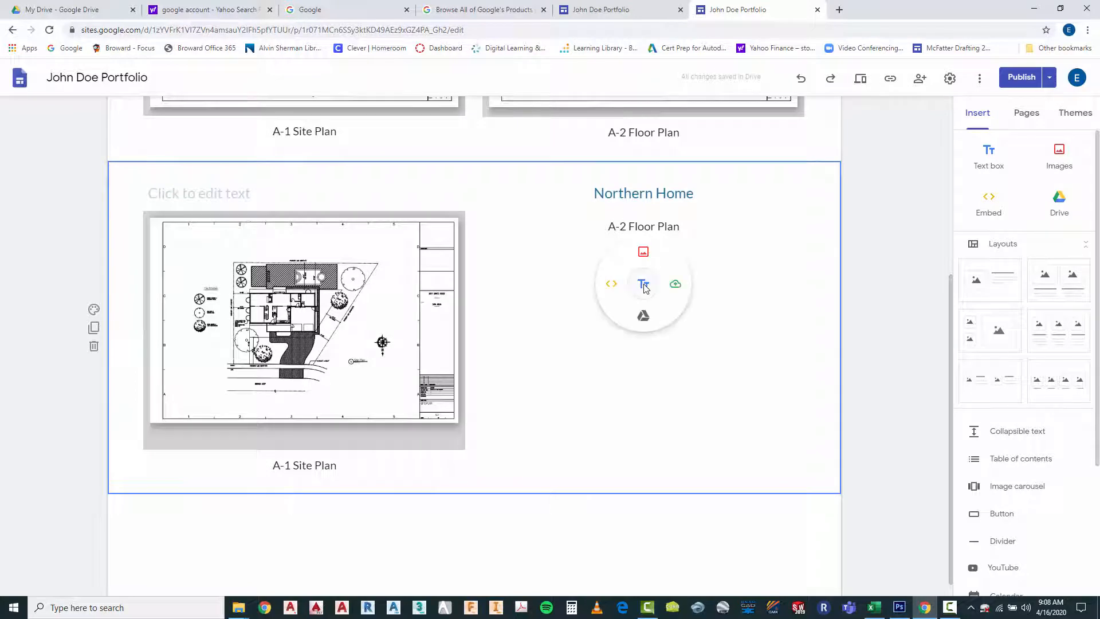
left_click(644, 318)
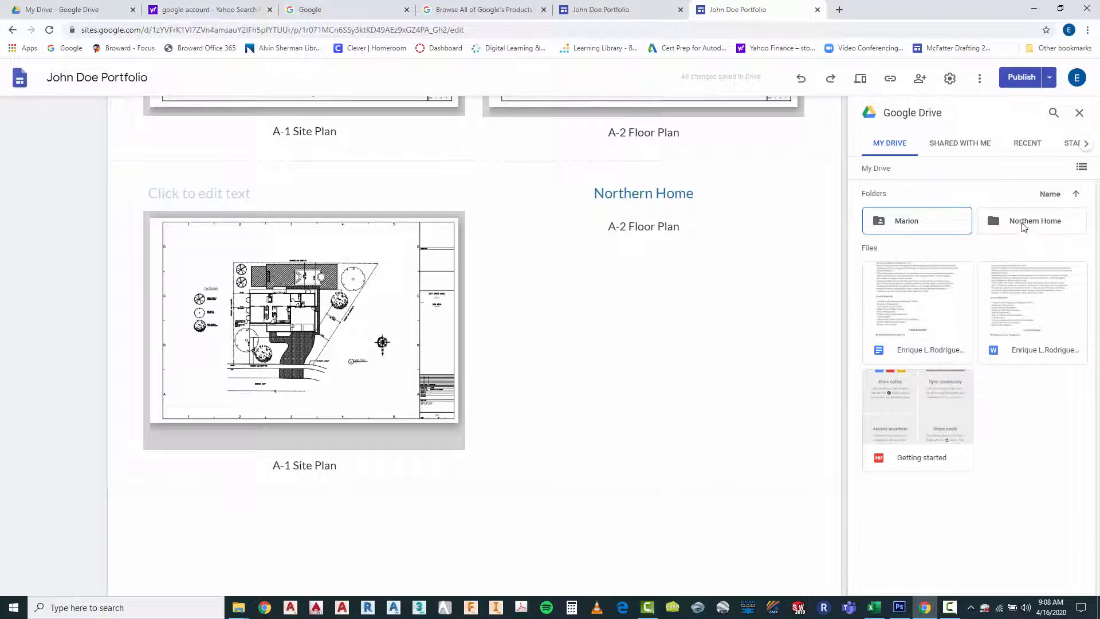
double_click(1029, 225)
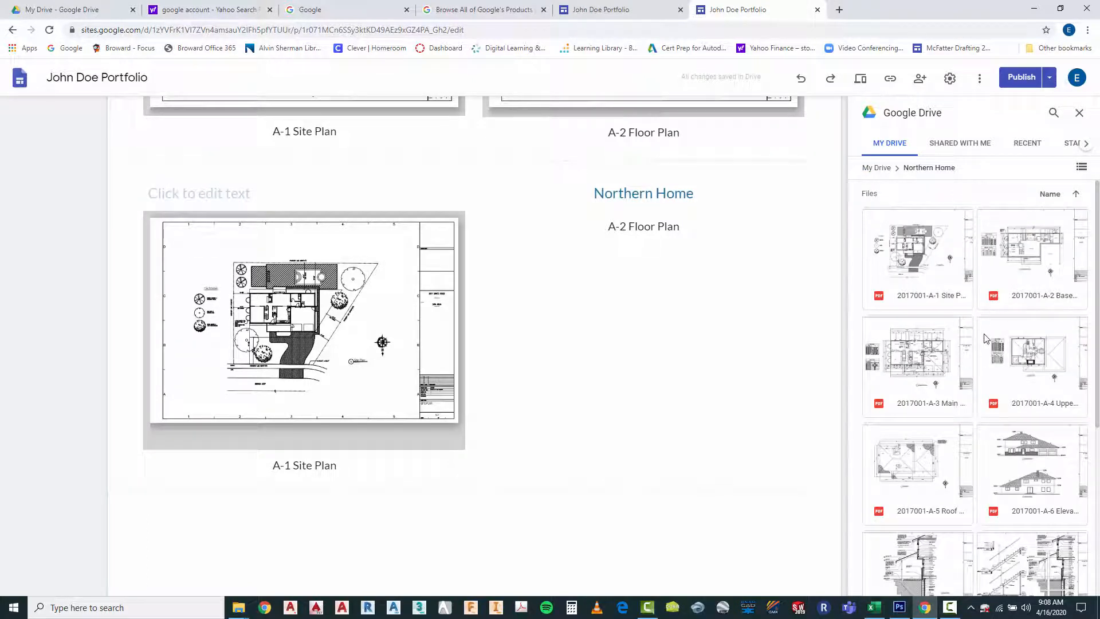
scroll(985, 338, "down", 1)
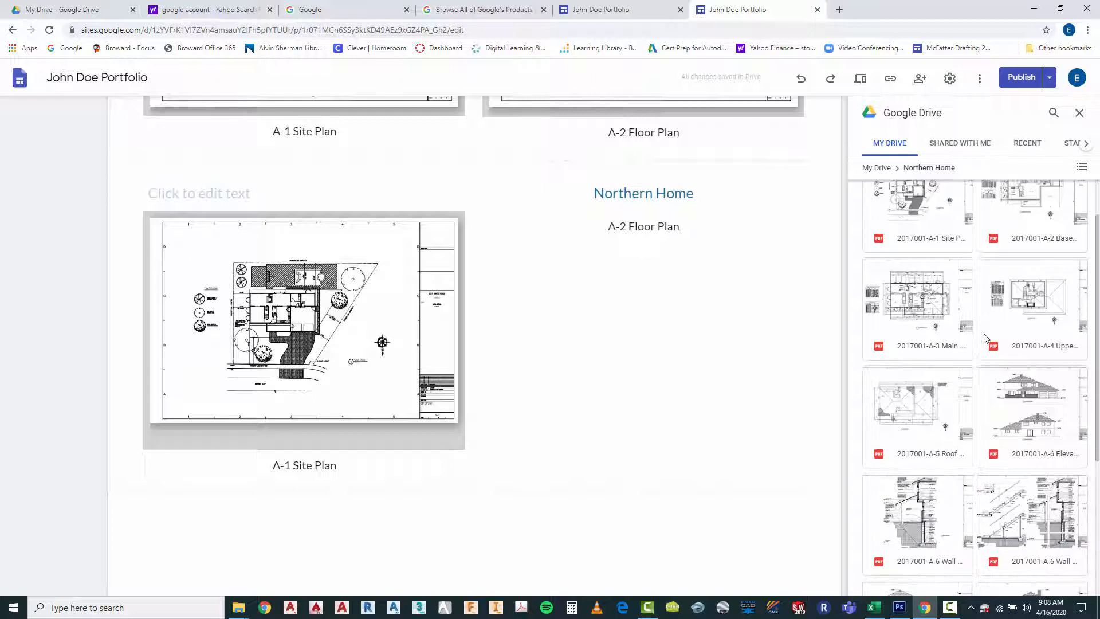
scroll(985, 338, "down", 1)
left_click(1012, 343)
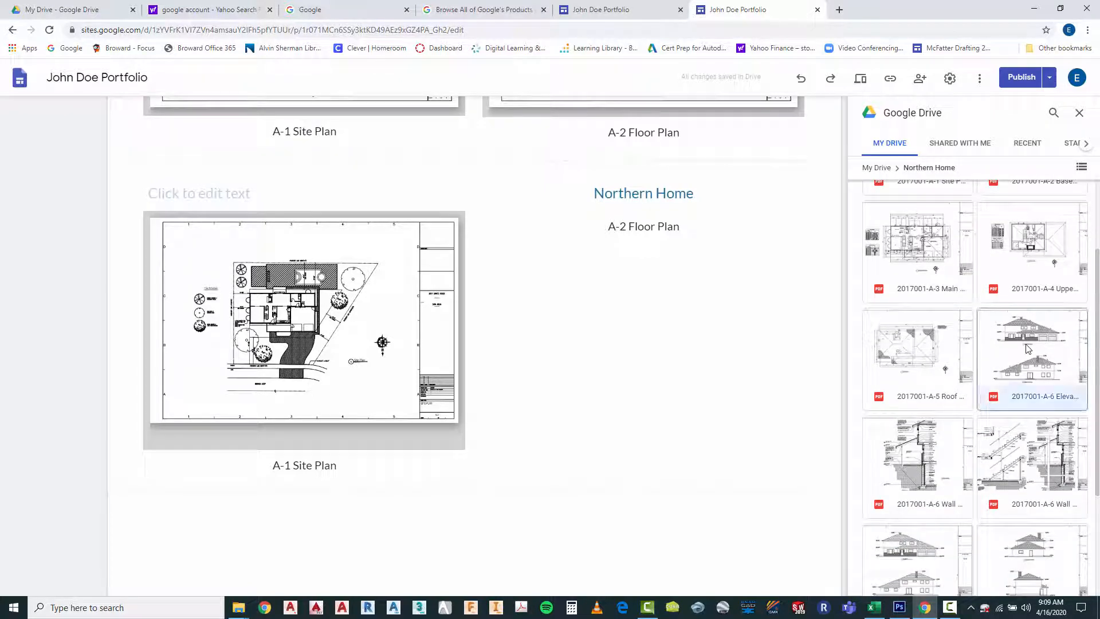
left_click(1070, 581)
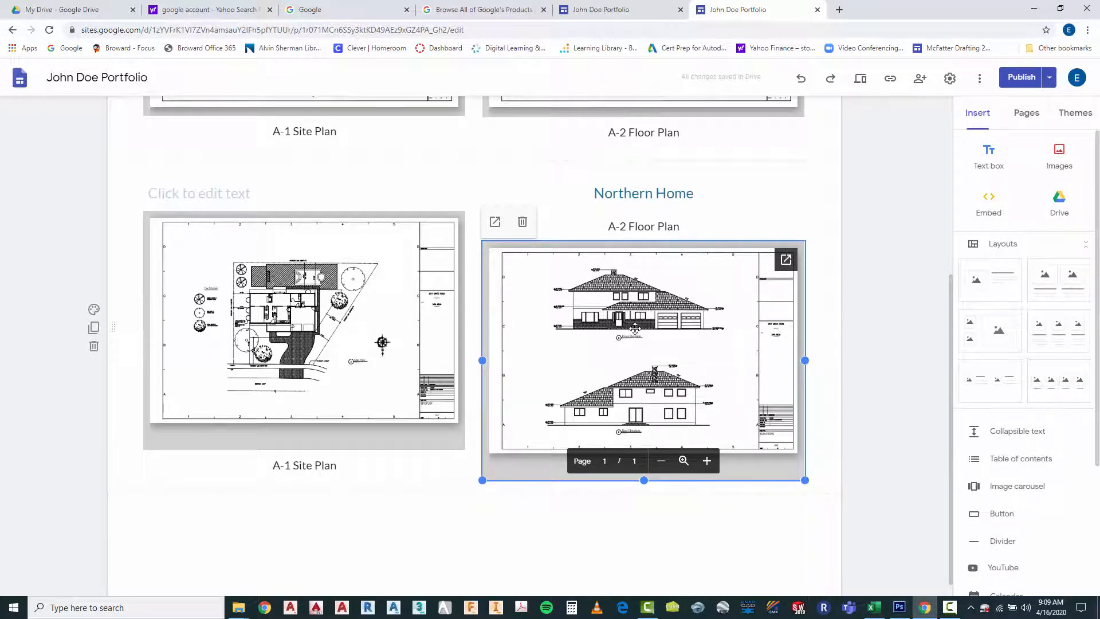
left_click_drag(630, 332, 629, 211)
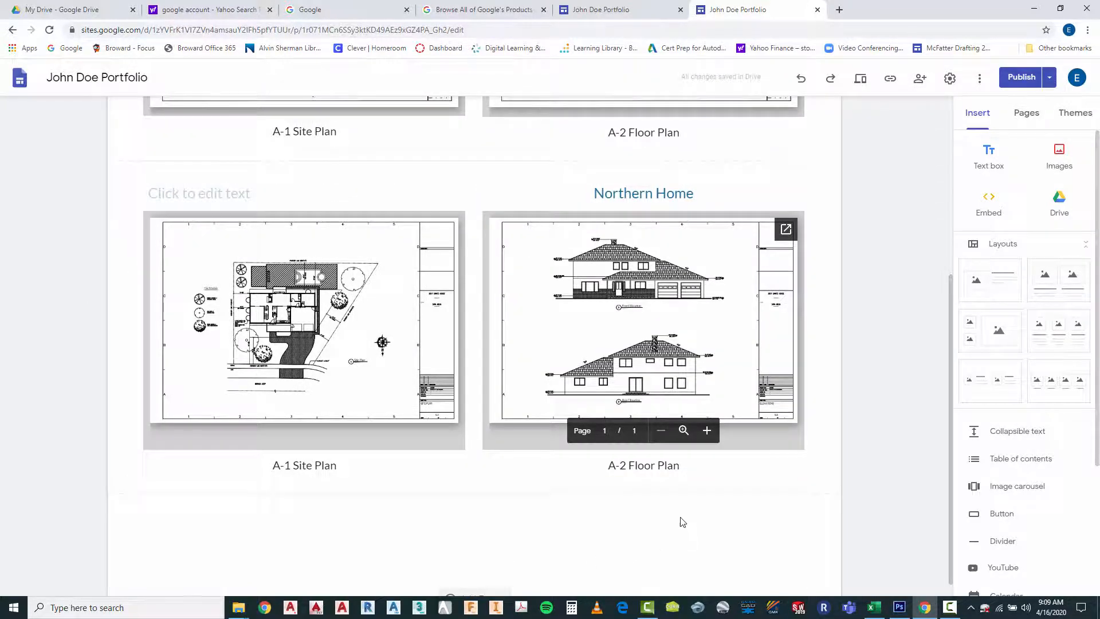
Change the caption under the elevations drawing to "A-5 Elevations"
left_click(631, 466)
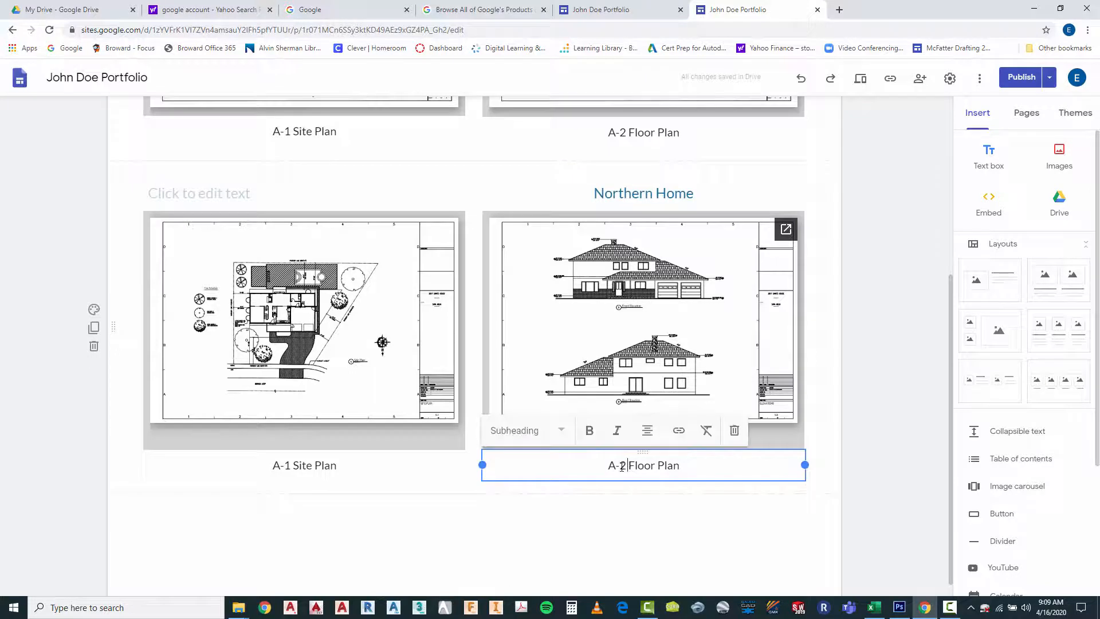
double_click(622, 467)
type("5")
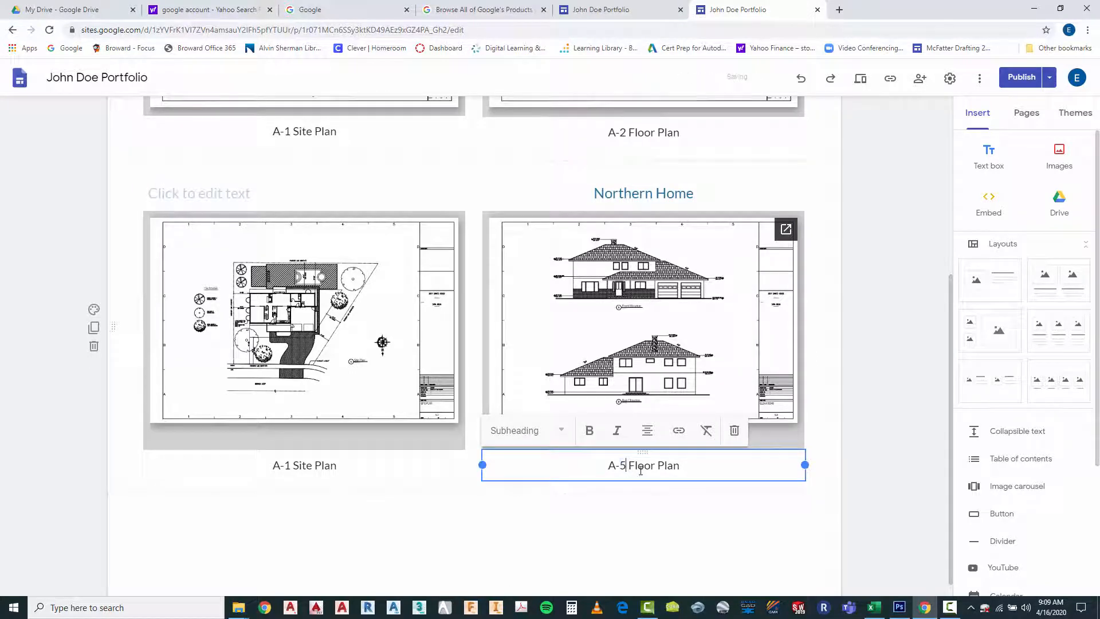
left_click_drag(629, 465, 695, 463)
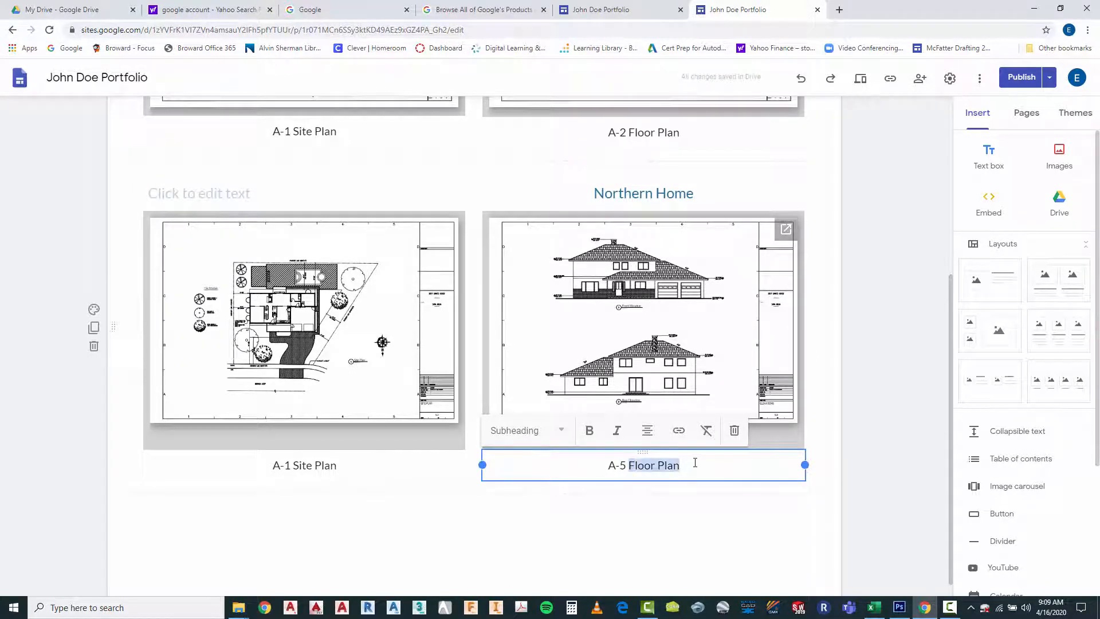
type("elevations")
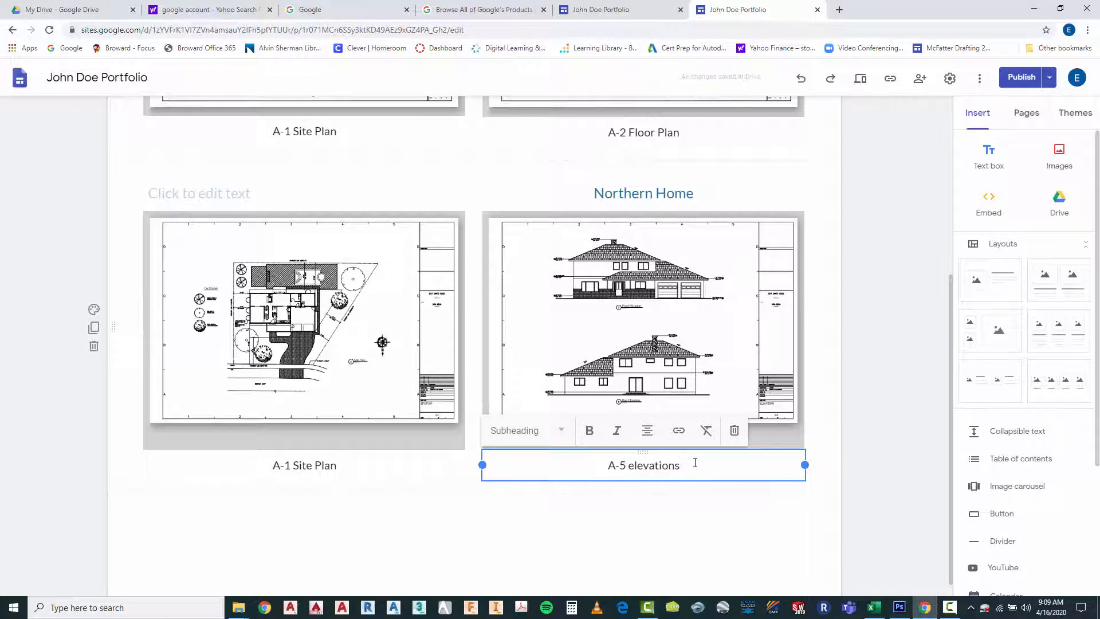
left_click(633, 471)
type("E")
left_click(618, 518)
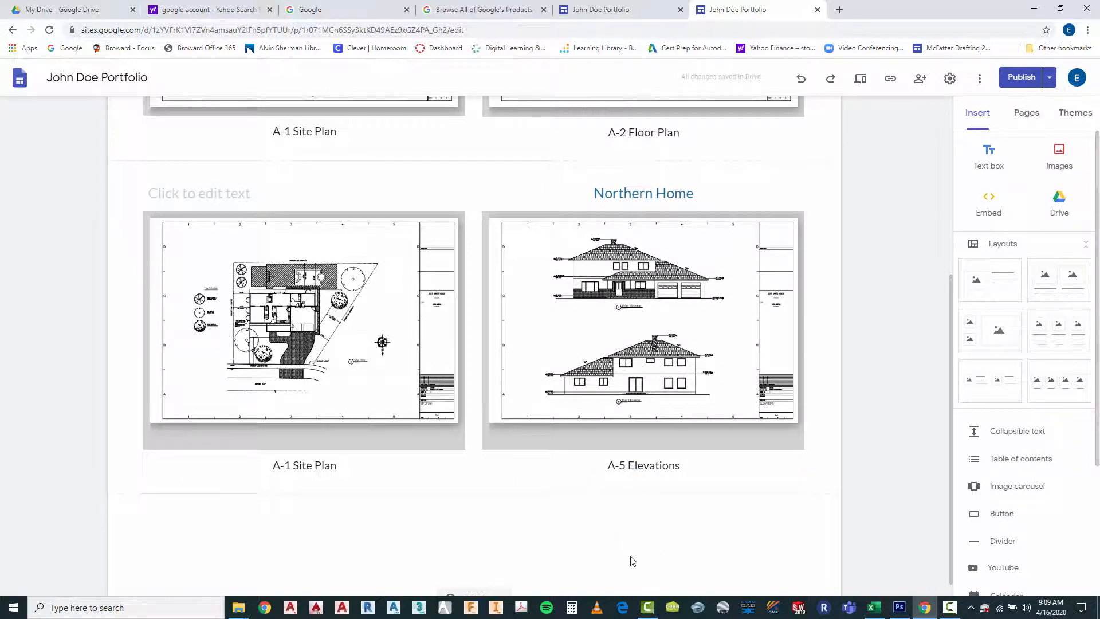
Shorten the frames of the Northern Home elevations and site plan drawings to trim the grey space beneath each sheet
left_click(569, 432)
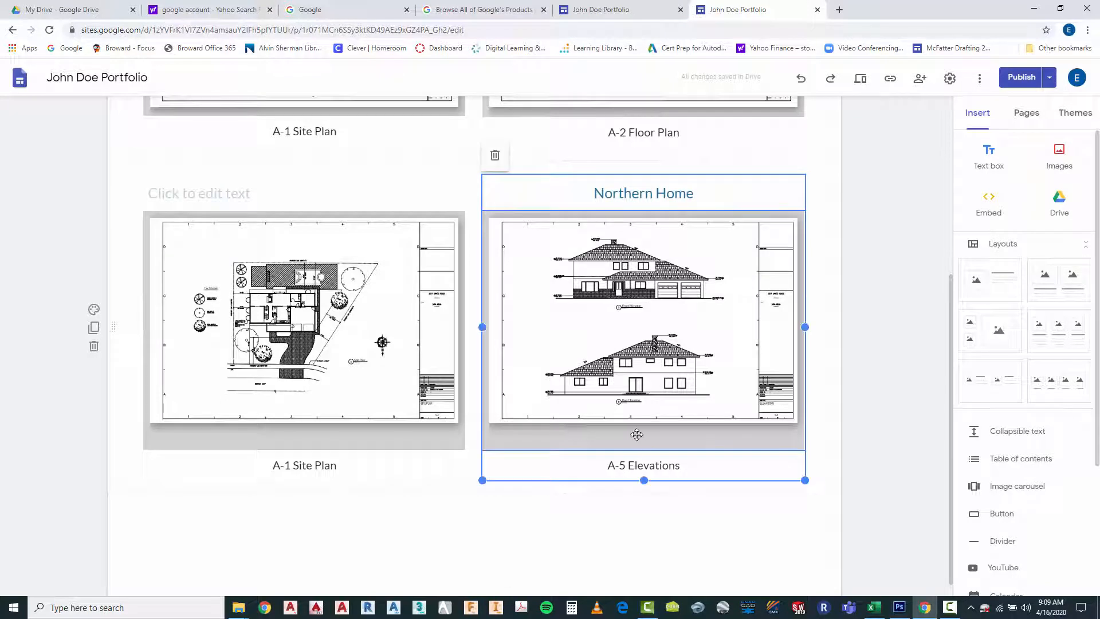
left_click(637, 435)
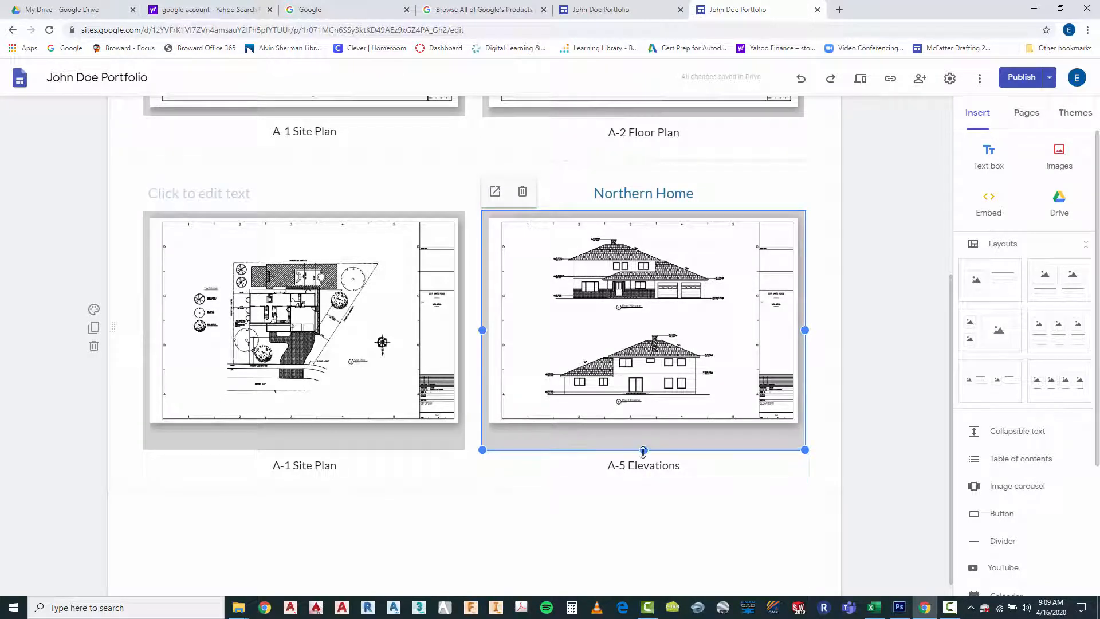
left_click_drag(644, 451, 643, 433)
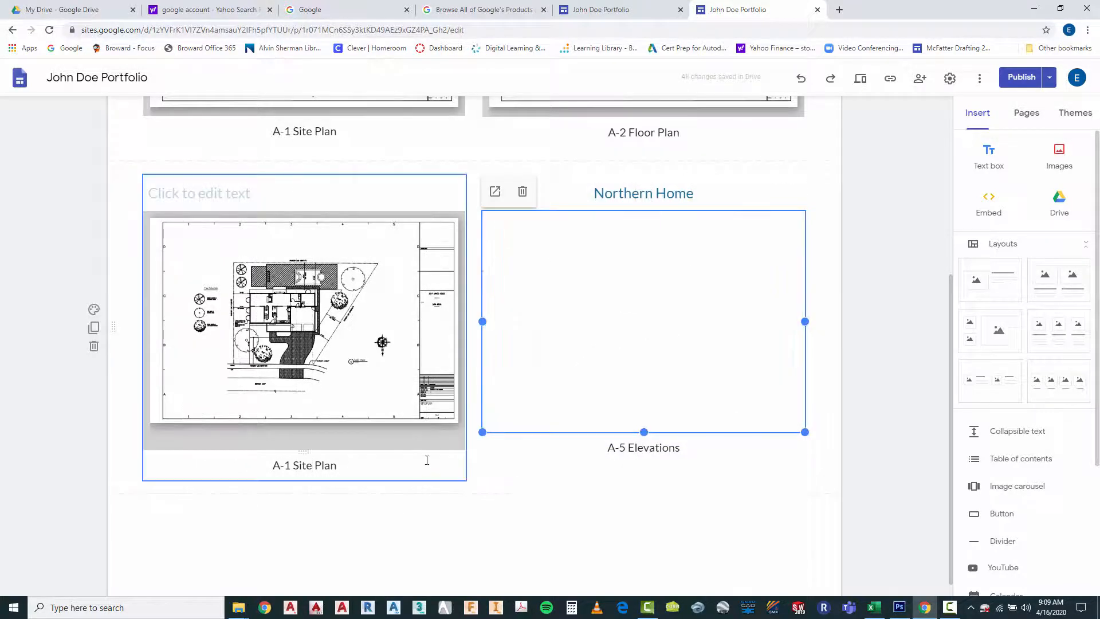
left_click(409, 438)
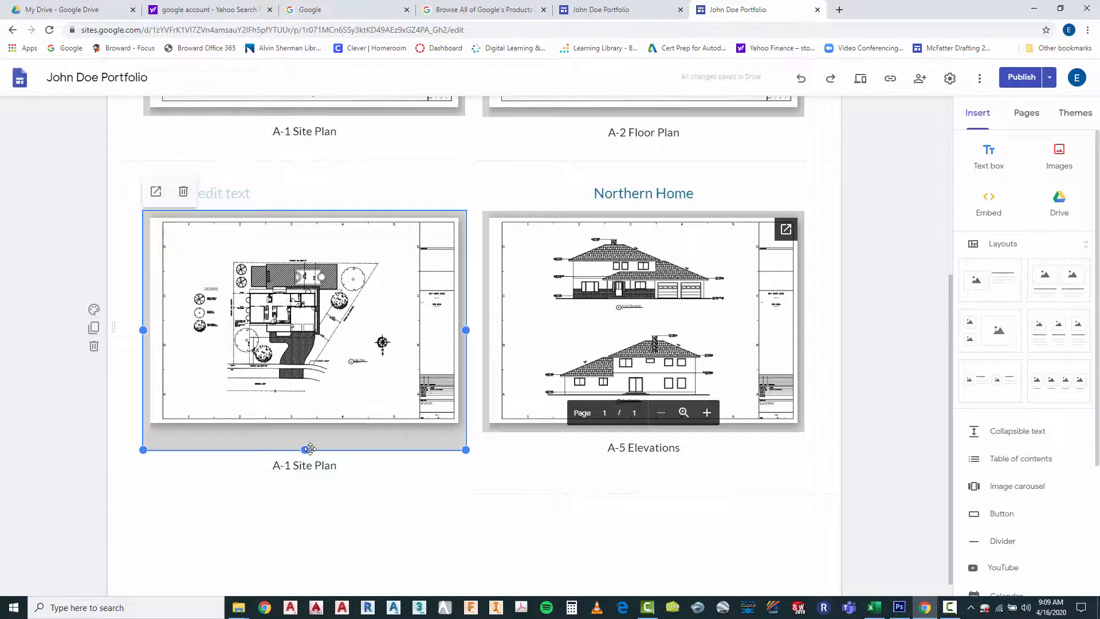
left_click_drag(305, 448, 305, 435)
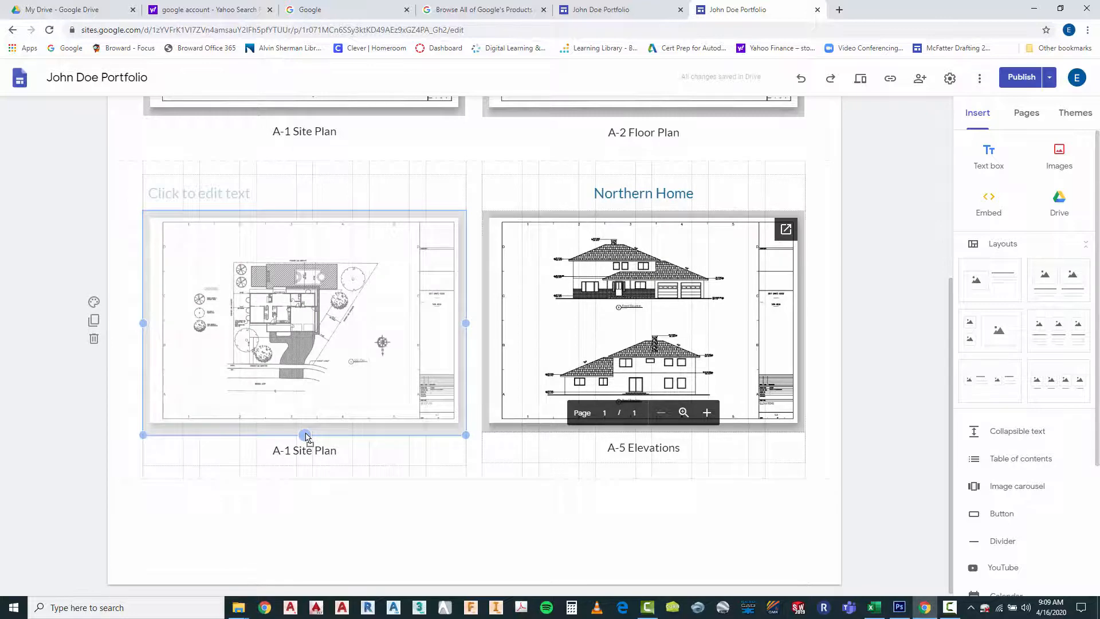
left_click(376, 523)
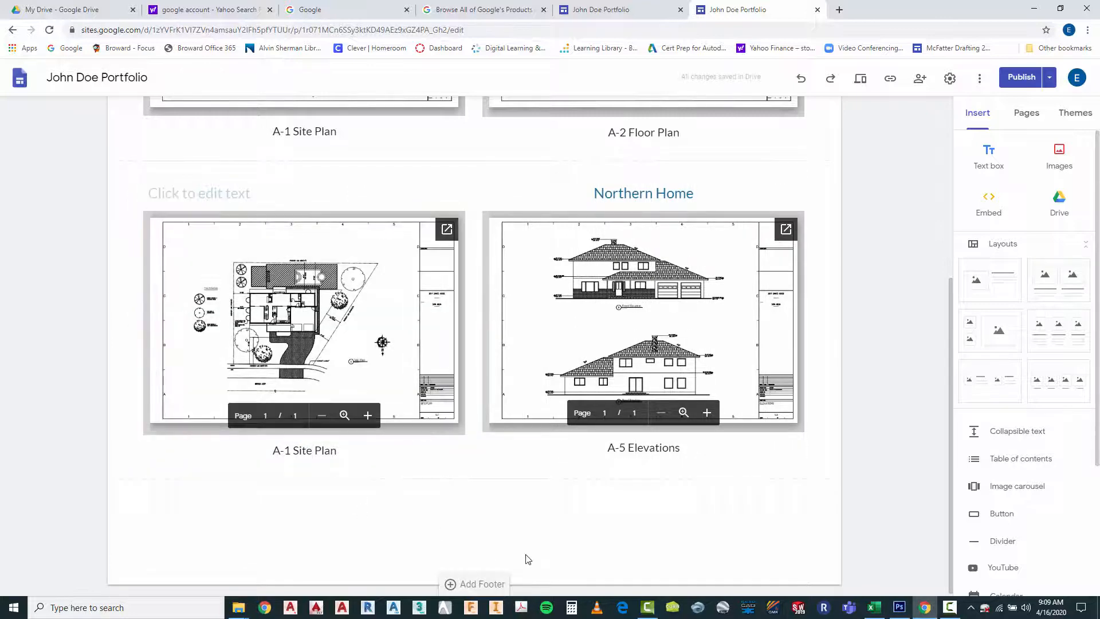
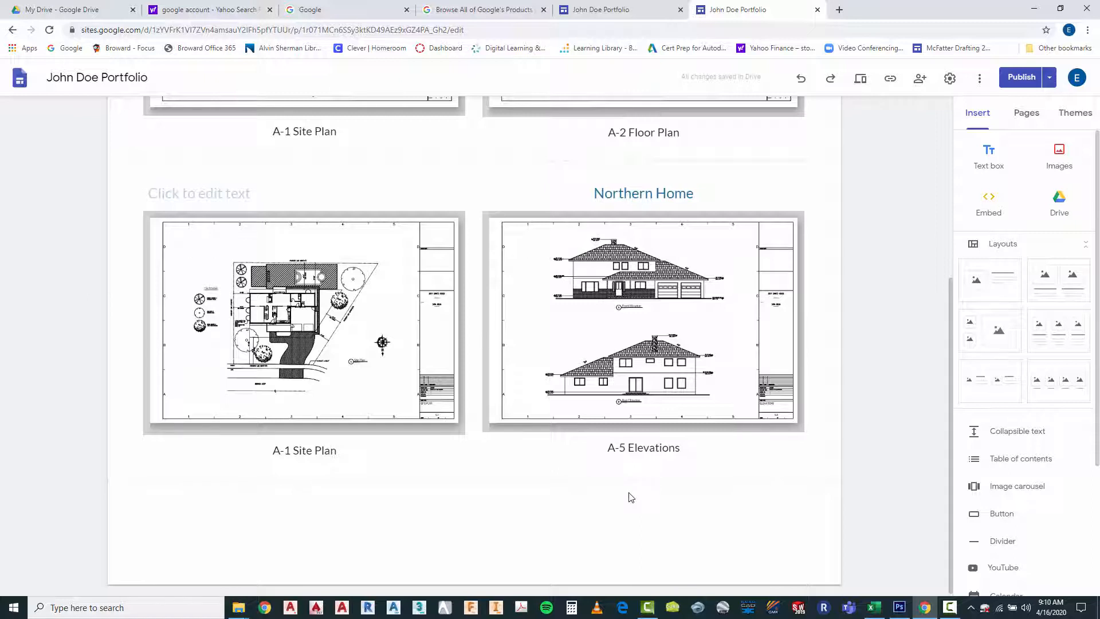
Insert the 2017001-A-6 Wall PDF with the stair and wall sections from Drive's Northern Home folder as a third column beyond the elevations
left_click(819, 324)
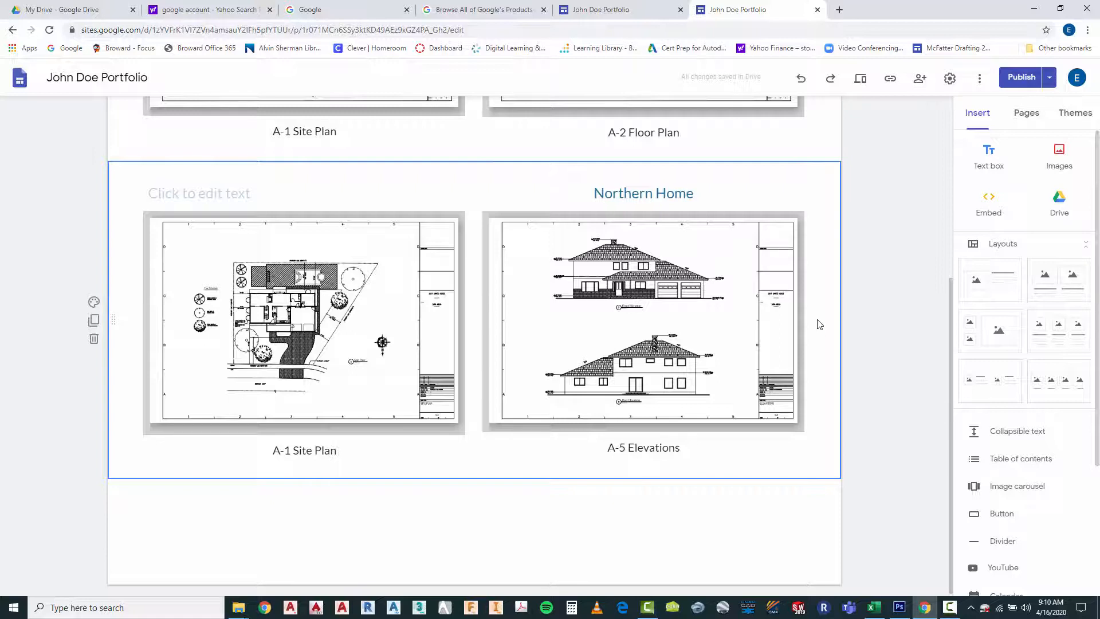
double_click(819, 325)
left_click(820, 350)
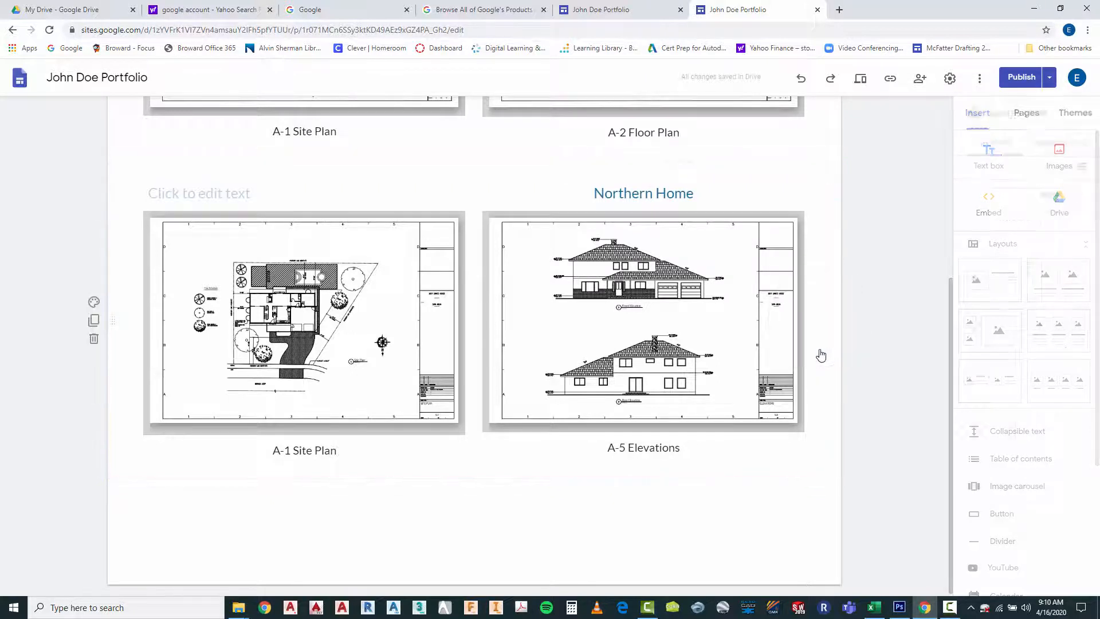
double_click(1023, 225)
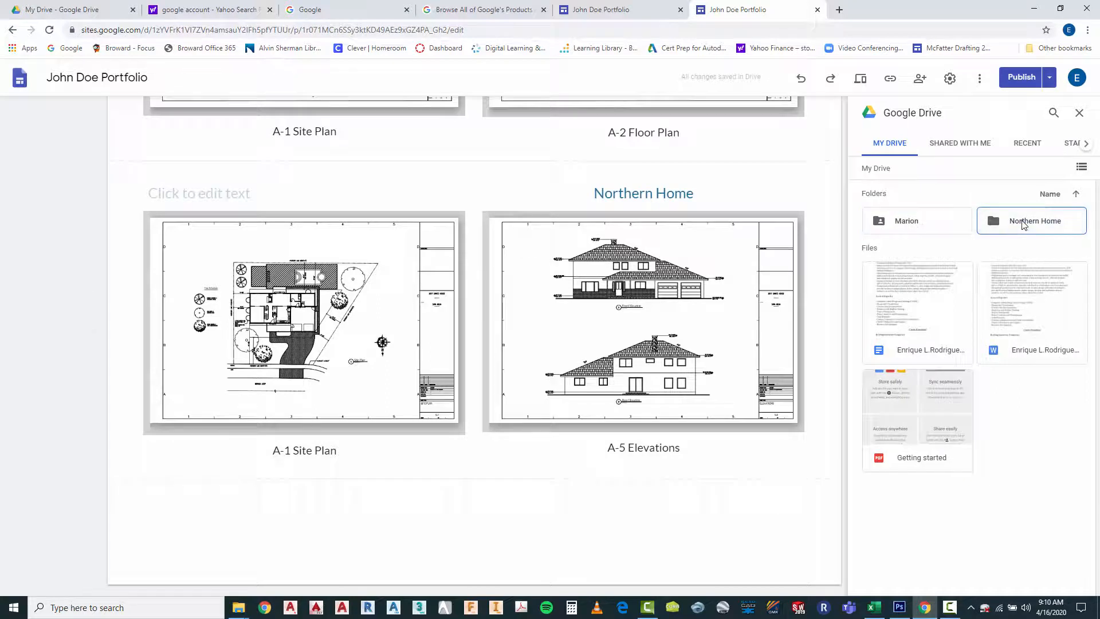
scroll(1034, 492, "down", 1)
scroll(1035, 487, "down", 3)
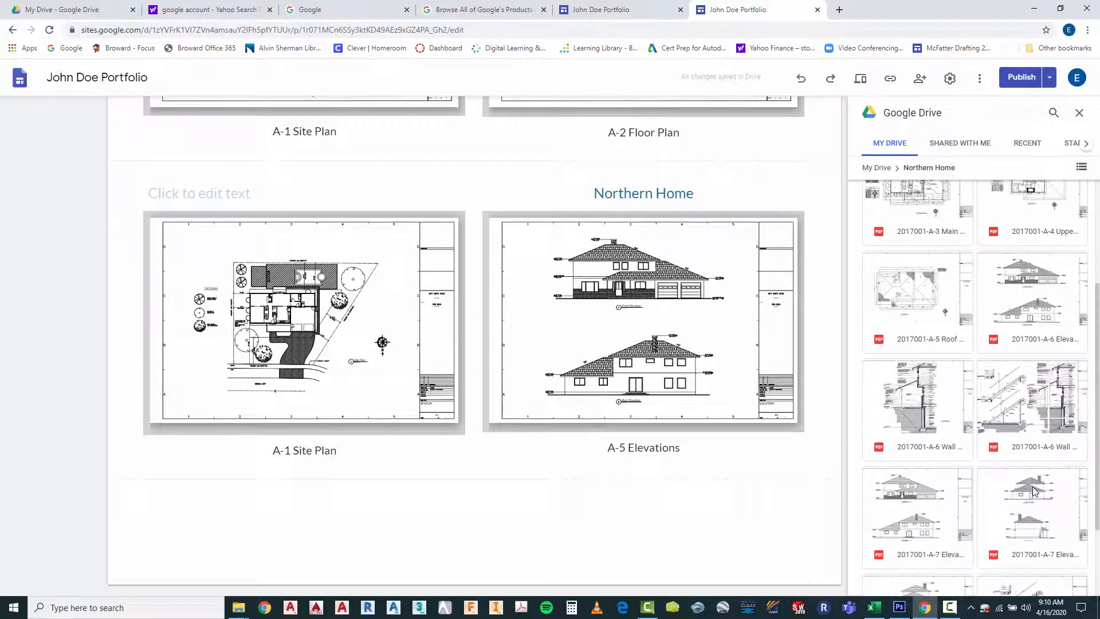
left_click(1026, 355)
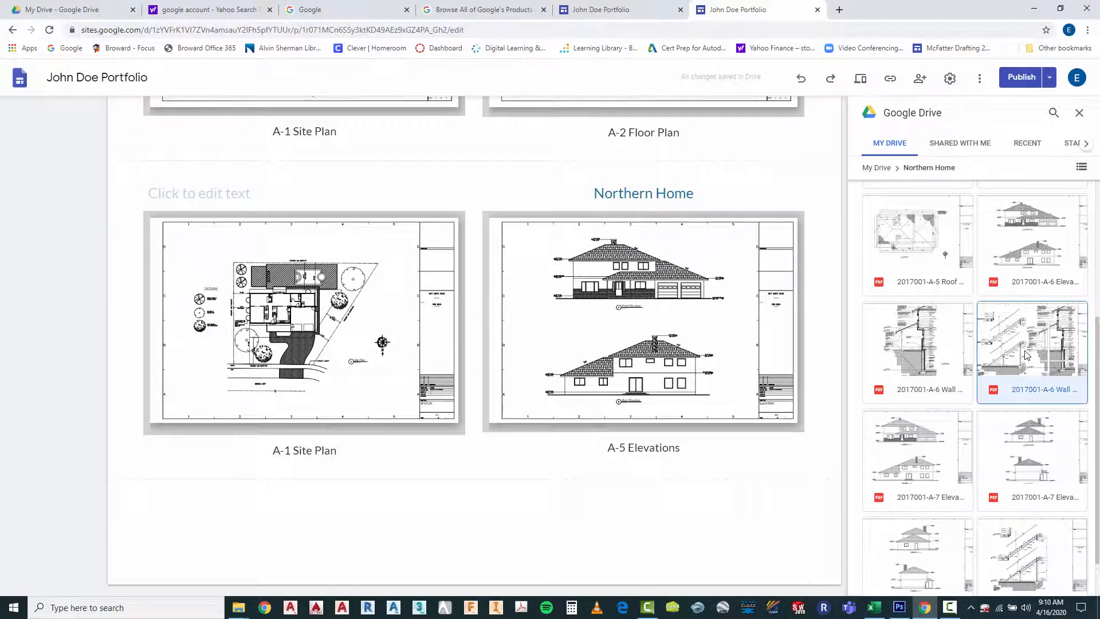
left_click(1070, 583)
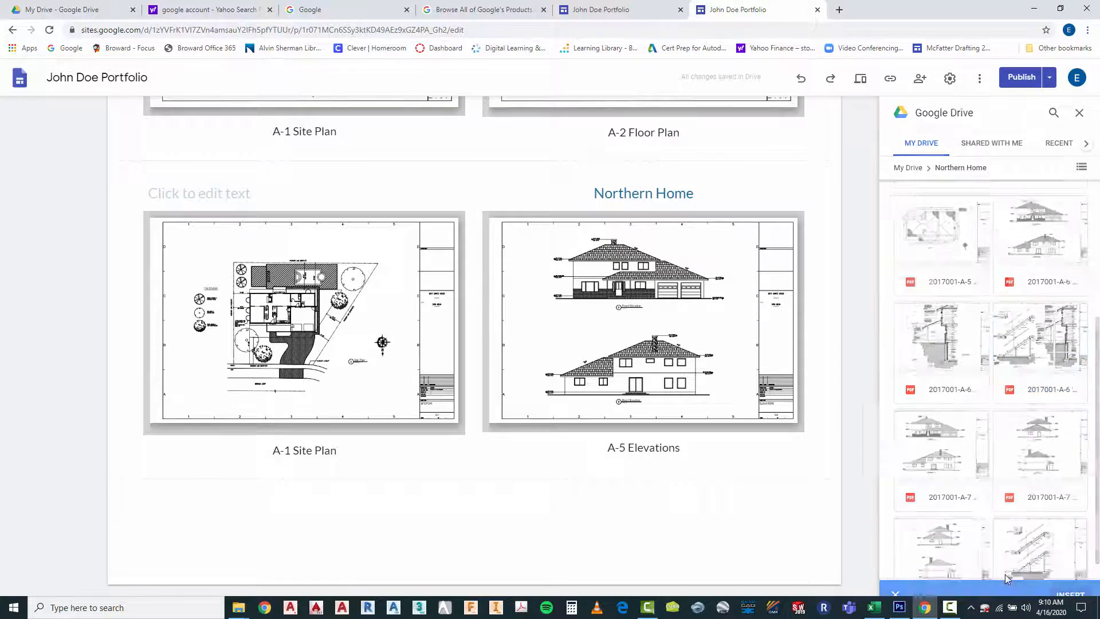
scroll(865, 470, "down", 3)
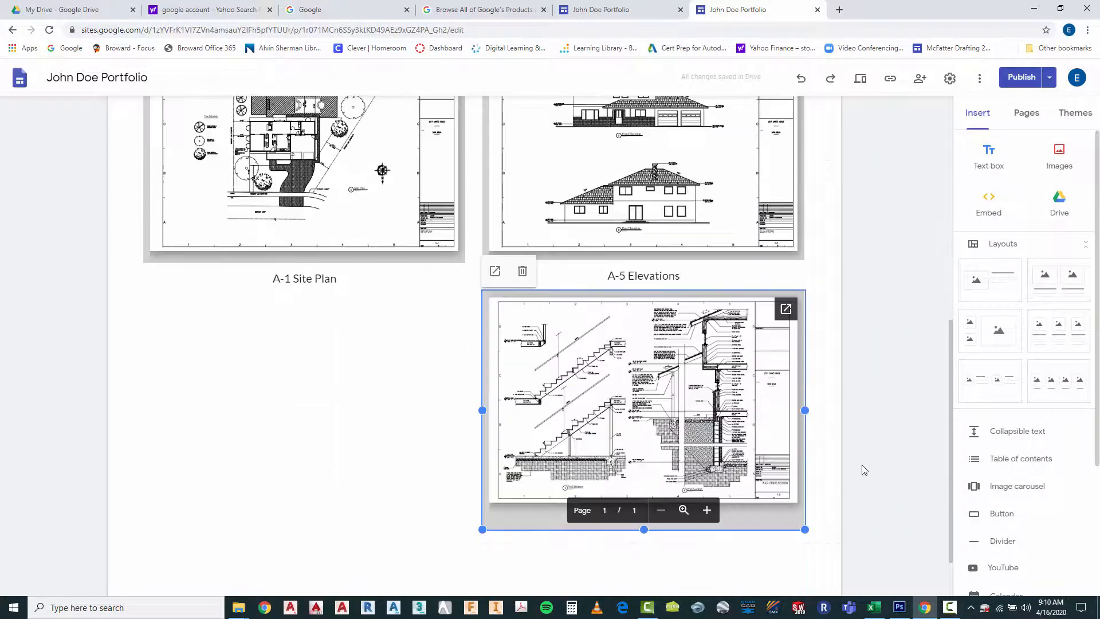
scroll(874, 439, "up", 1)
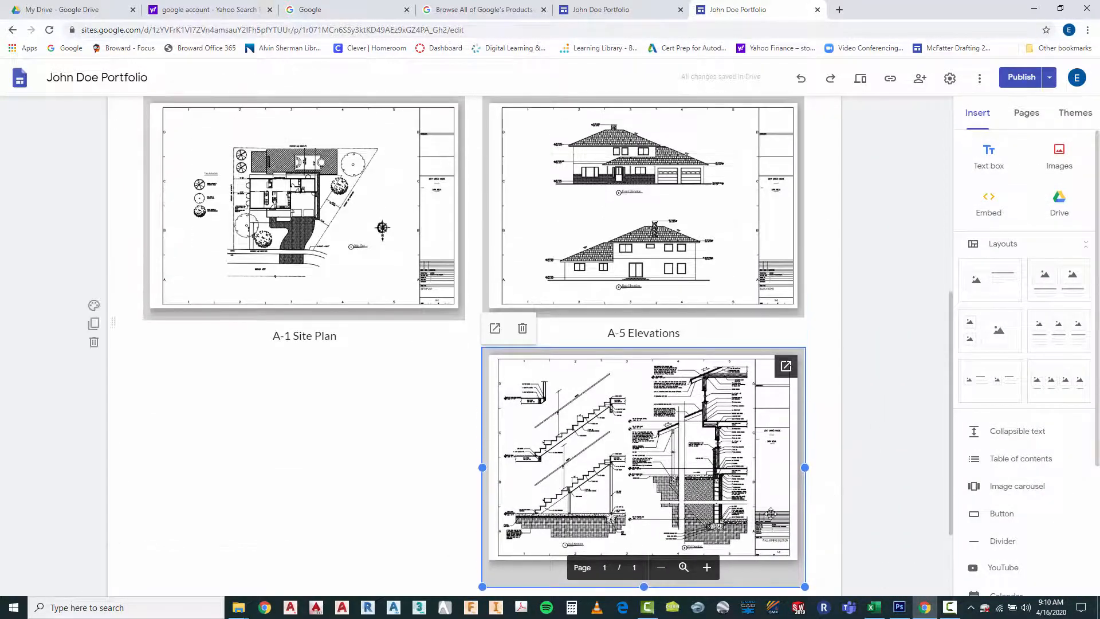
left_click_drag(599, 452, 820, 150)
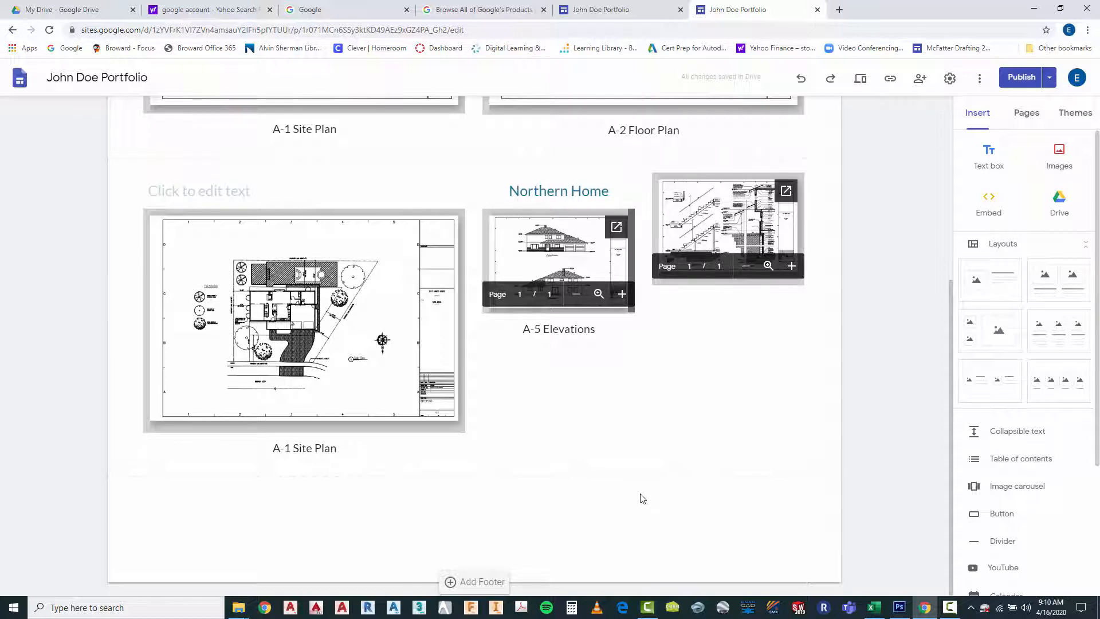
Try the wall section drawing between the site plan and elevations, and return the Northern Home elevations group to the middle column
left_click_drag(719, 230, 473, 252)
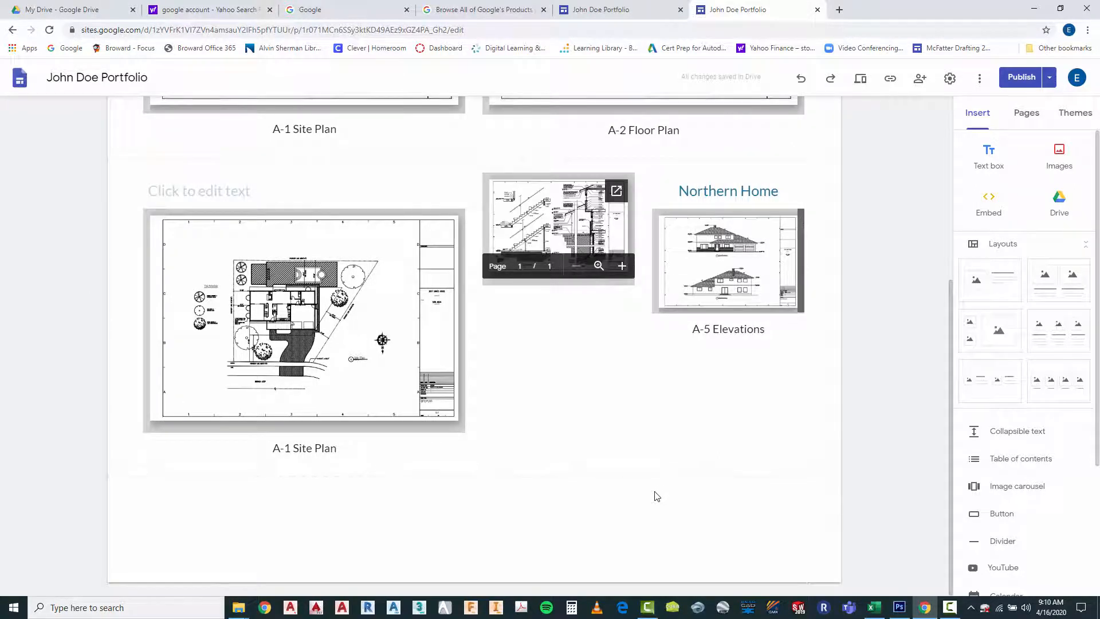
left_click(556, 409)
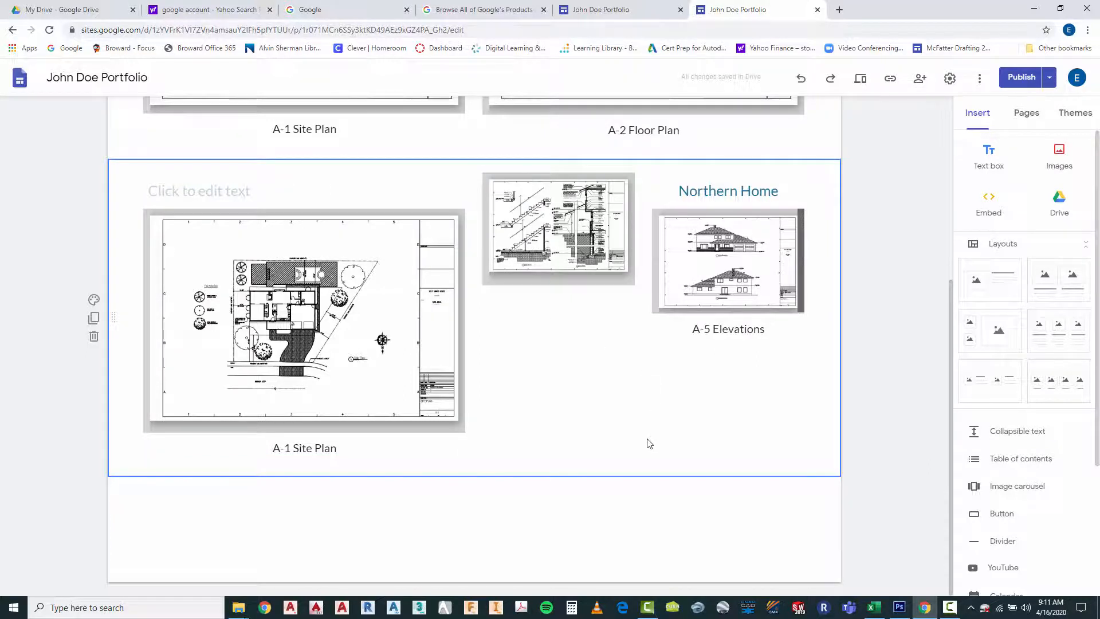
left_click(735, 248)
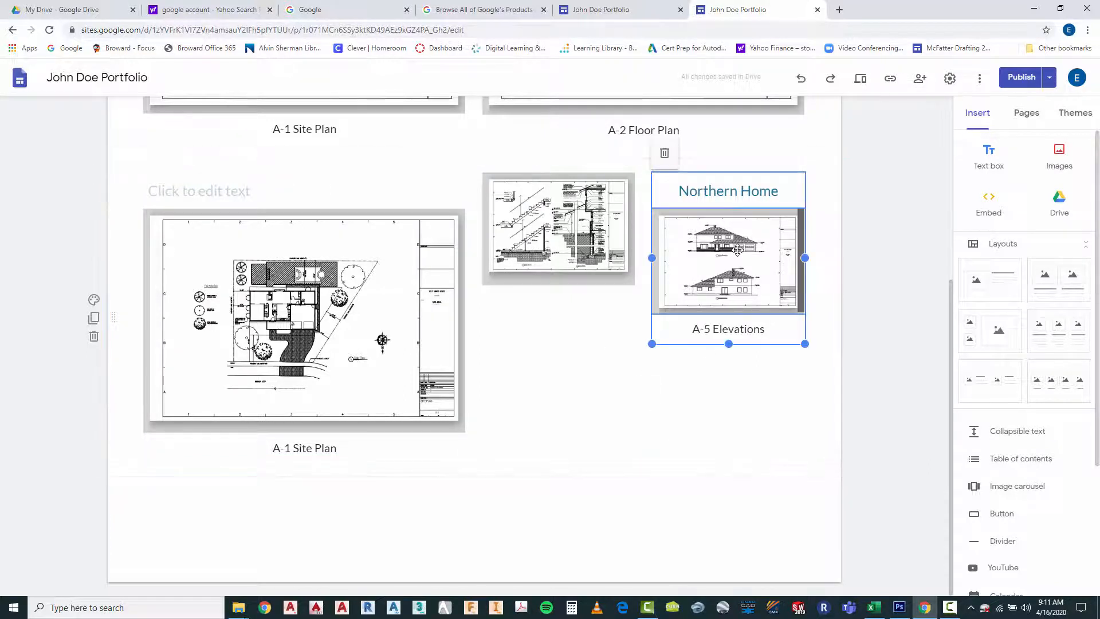
left_click_drag(734, 247, 478, 289)
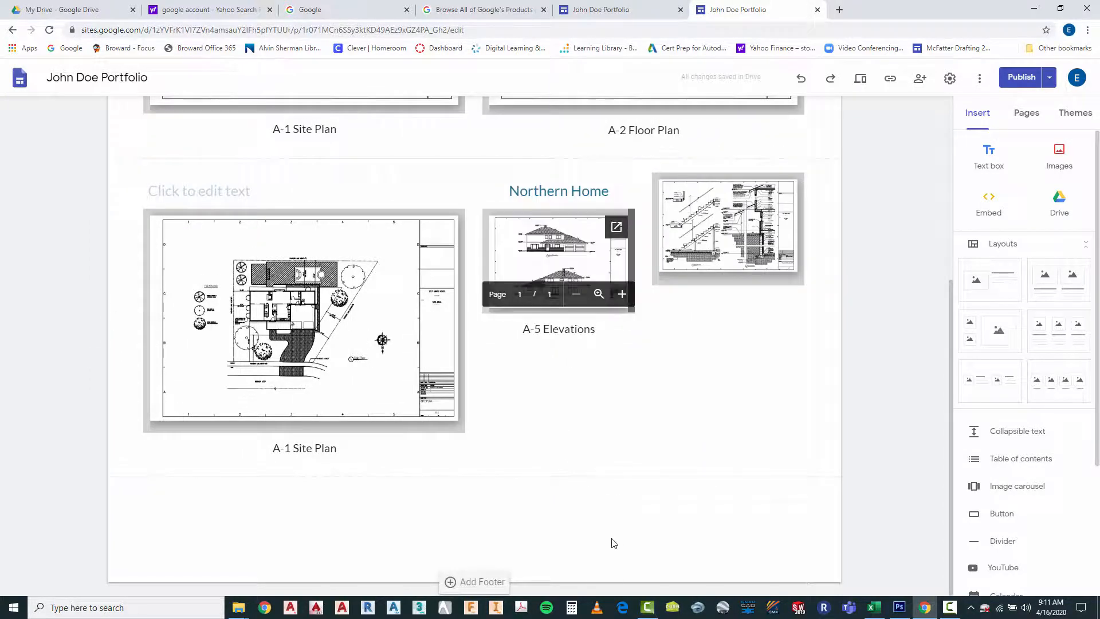
left_click(692, 251)
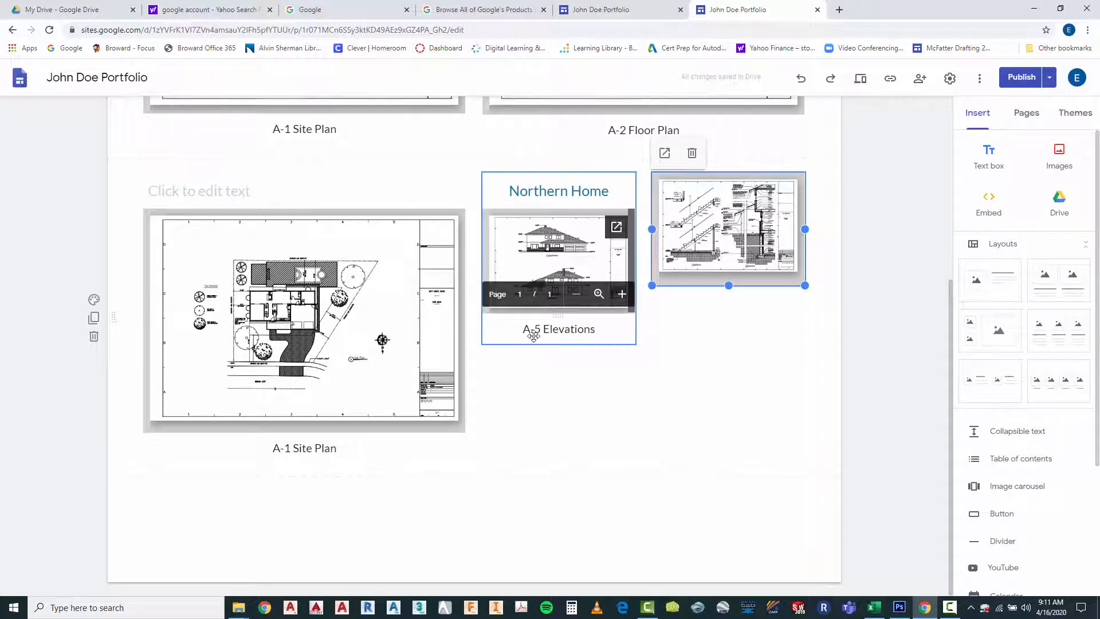
Add two empty text boxes to the wall section column, one above the drawing and one below it
left_click(691, 339)
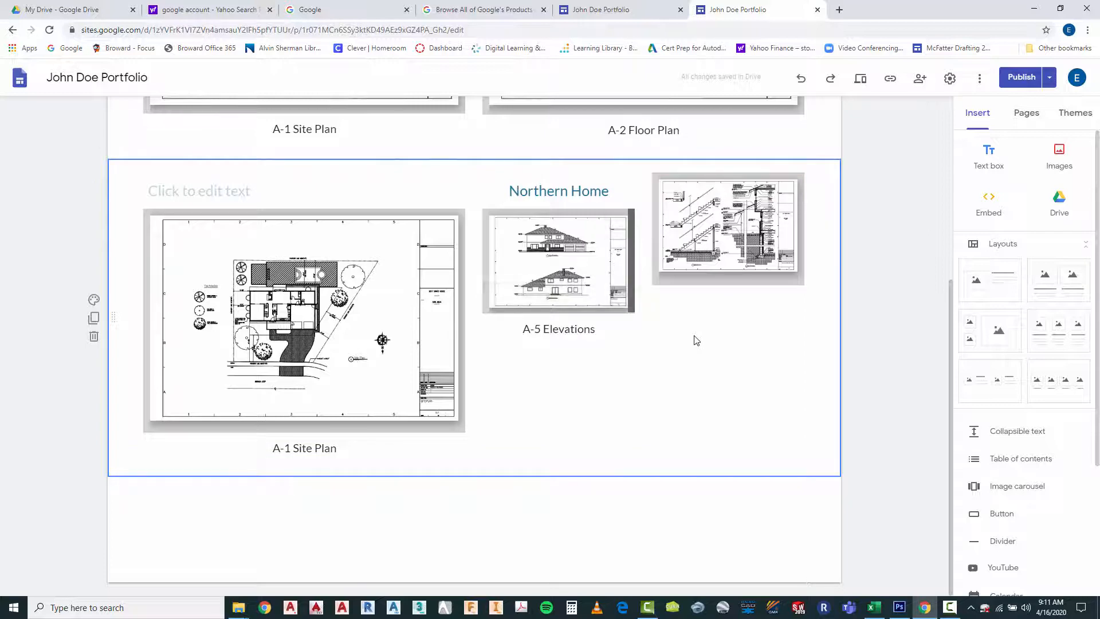
double_click(694, 339)
left_click(693, 362)
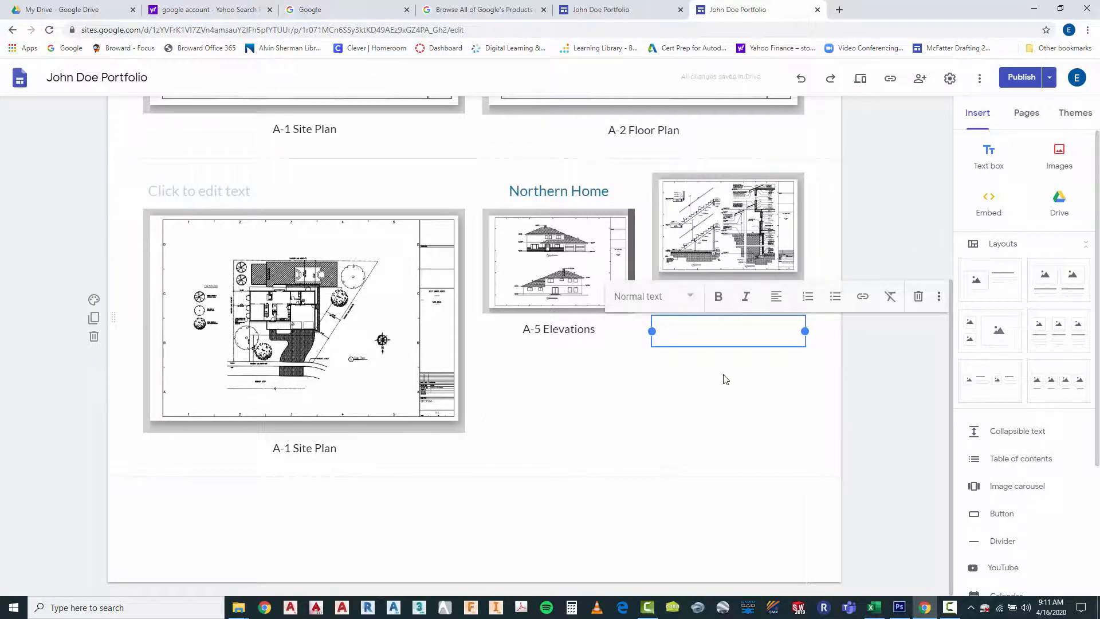
left_click(721, 401)
left_click(710, 333)
left_click_drag(728, 318, 715, 172)
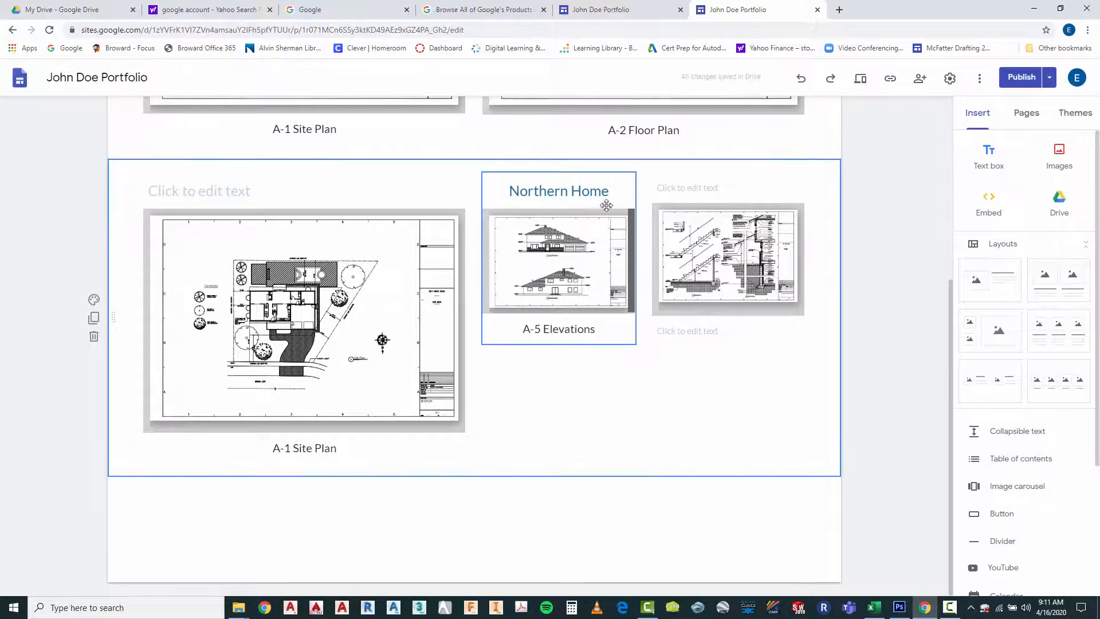
Set the empty text box above the wall section drawing to the Heading style
left_click(697, 192)
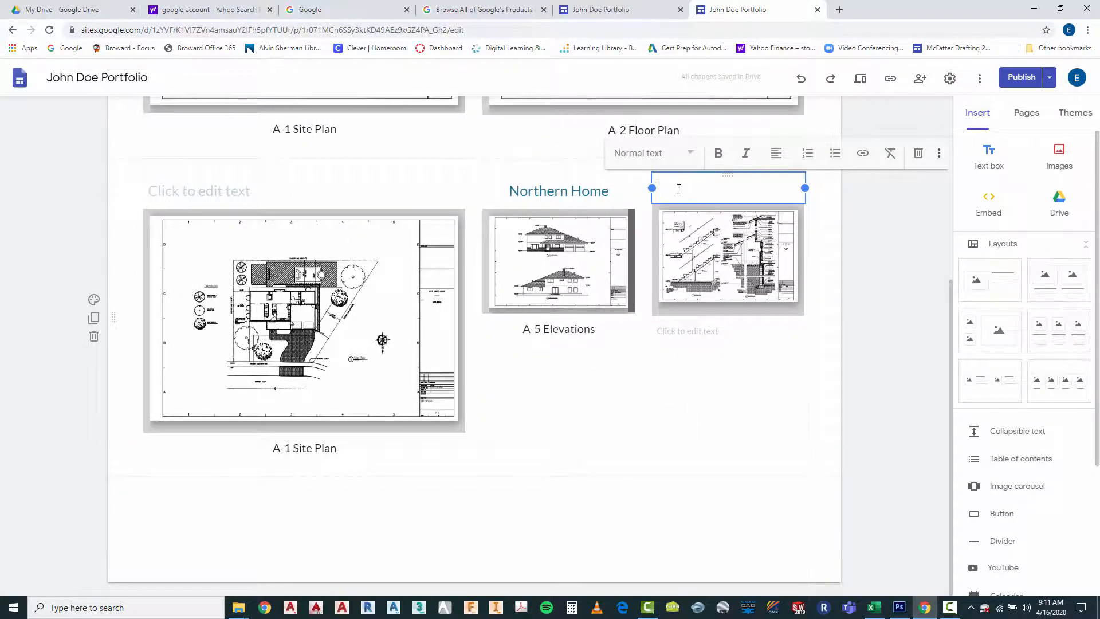
left_click(682, 160)
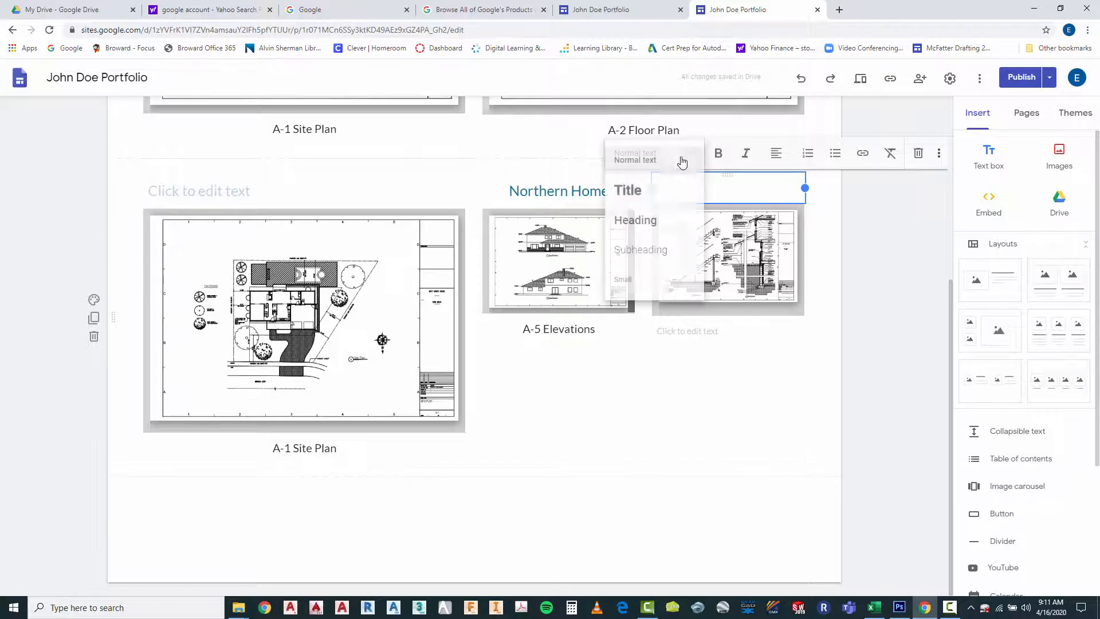
left_click(639, 251)
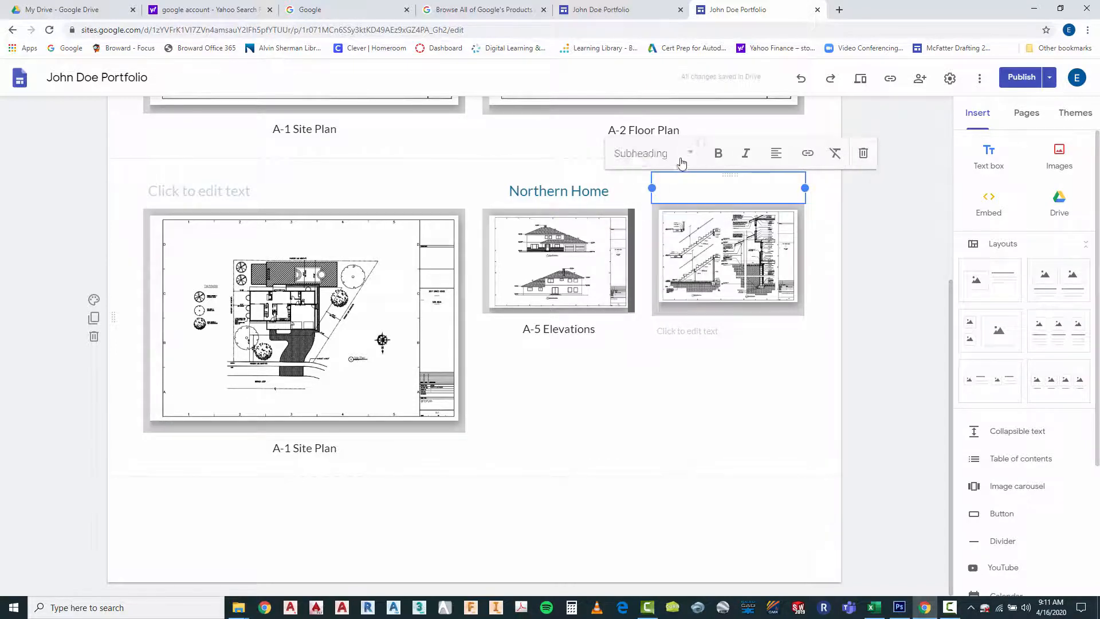
left_click(685, 155)
left_click(636, 220)
left_click(671, 416)
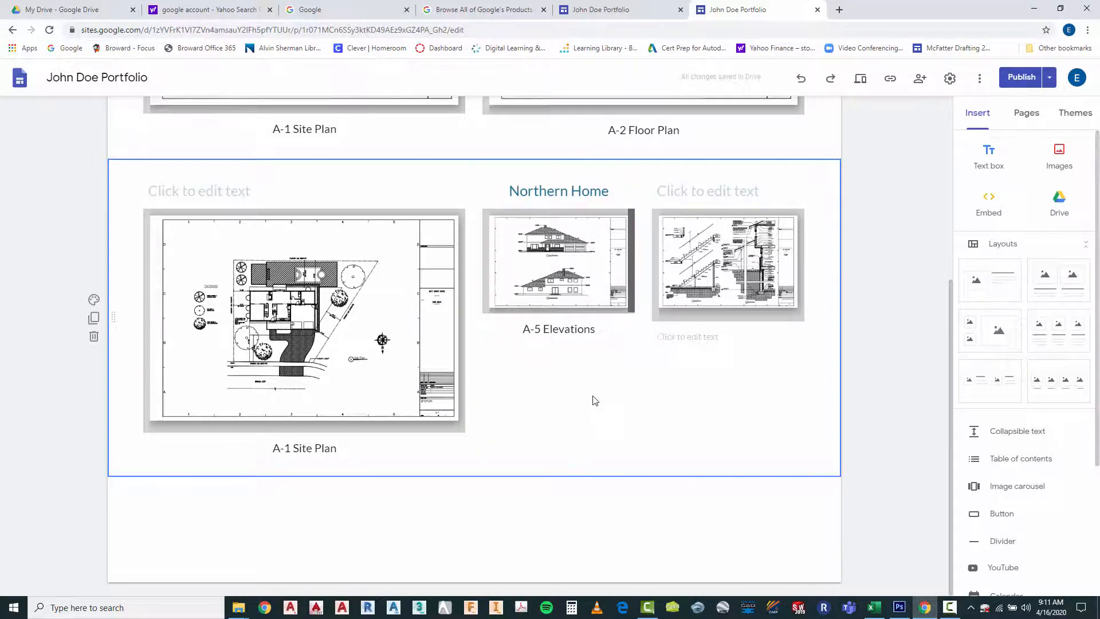
Widen the Northern Home elevations column toward the site plan and shorten the elevations drawing's frame
scroll(592, 398, "up", 5)
scroll(573, 343, "down", 3)
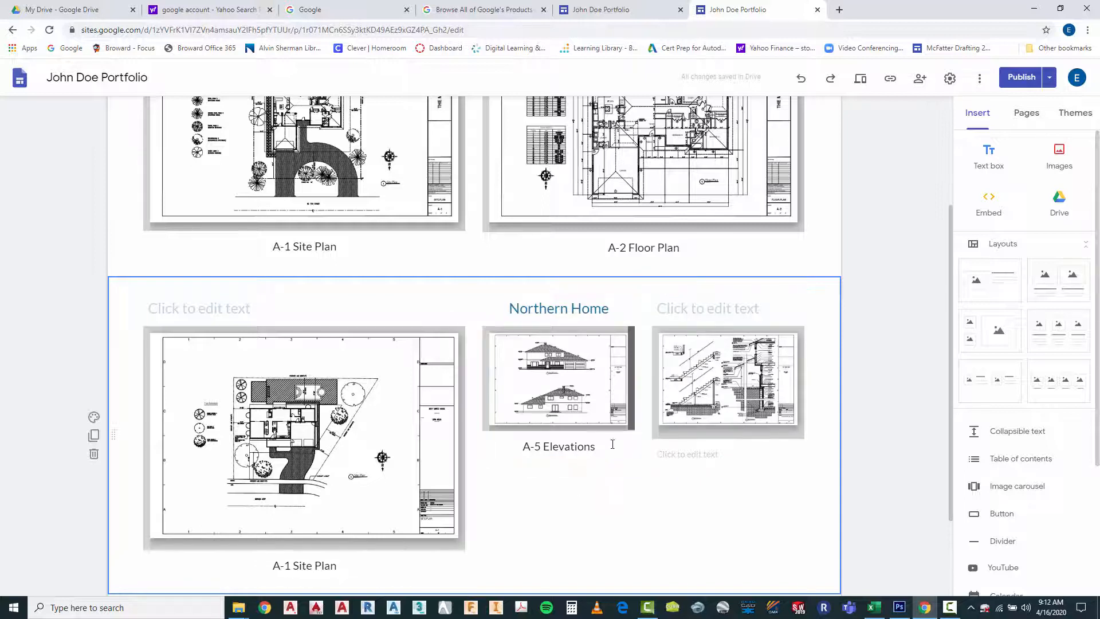
scroll(612, 444, "down", 1)
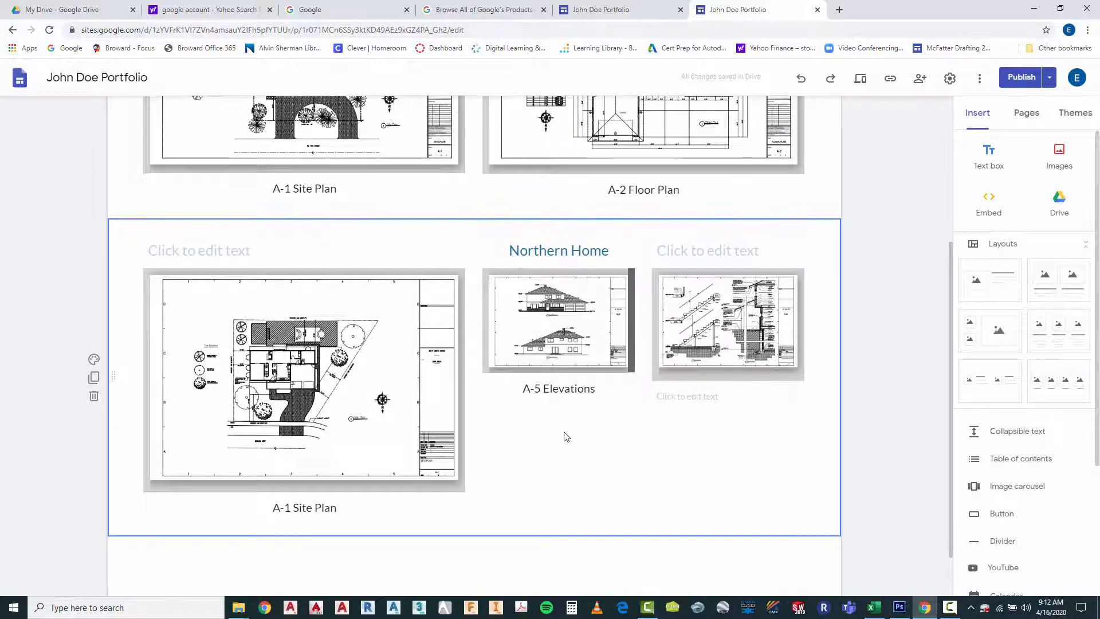
scroll(564, 441, "down", 1)
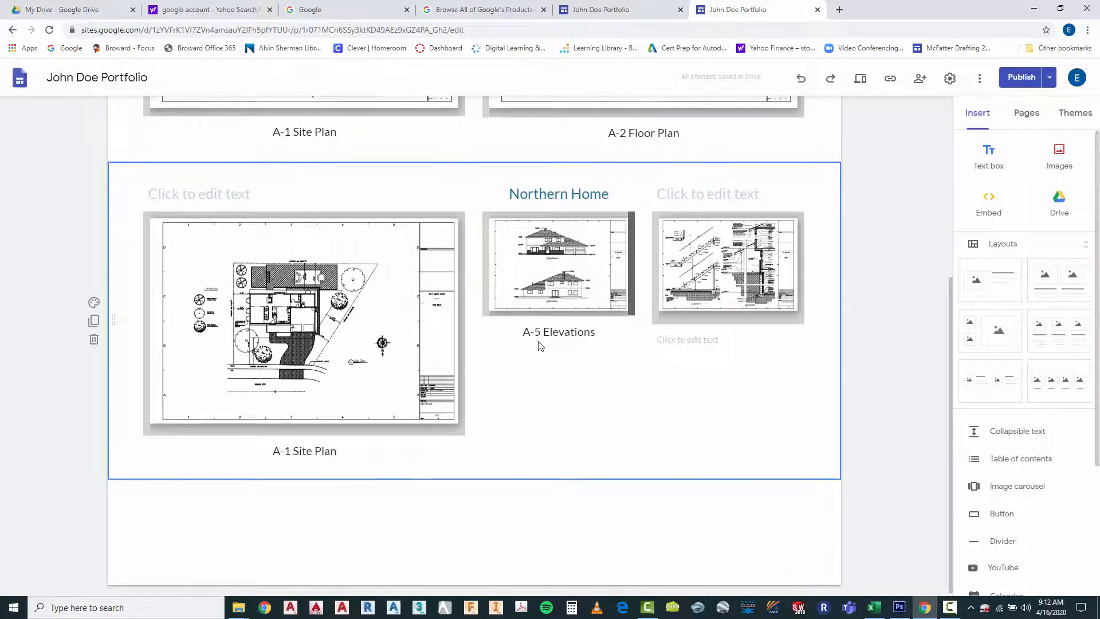
left_click(540, 288)
left_click_drag(483, 346, 428, 463)
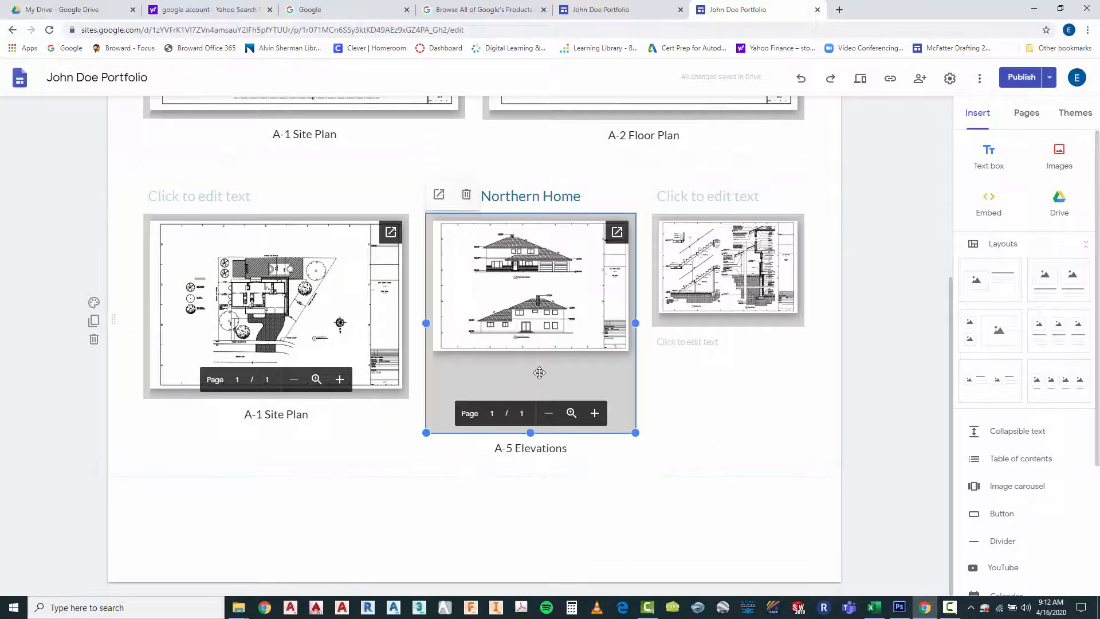
left_click_drag(527, 432, 531, 399)
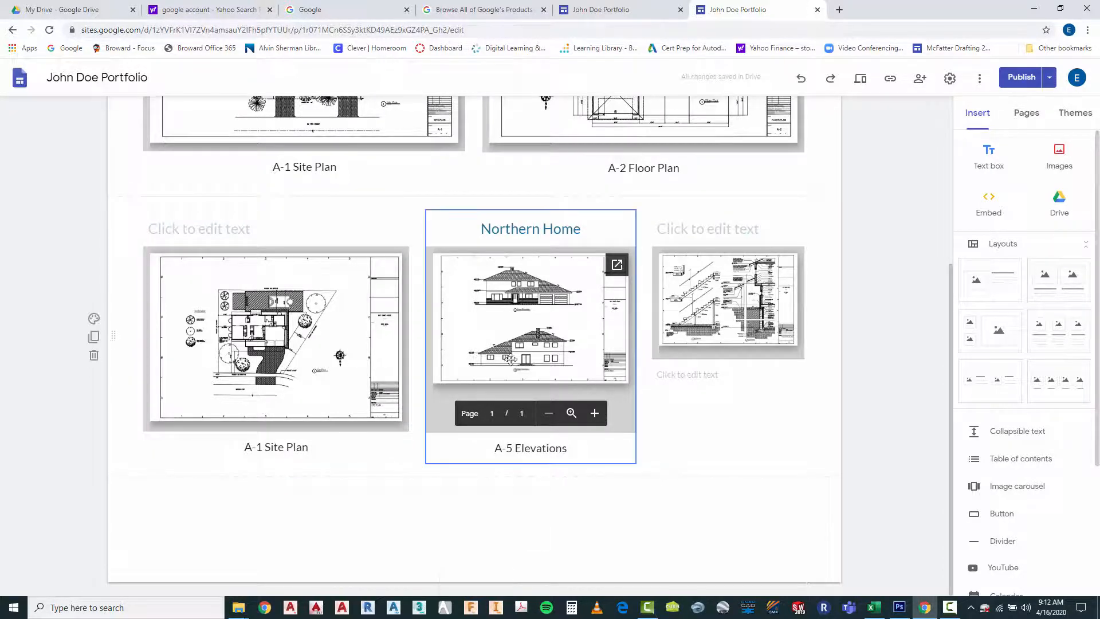
Widen the wall section column and the elevations column toward the site plan so all three columns have equal width
left_click(694, 301)
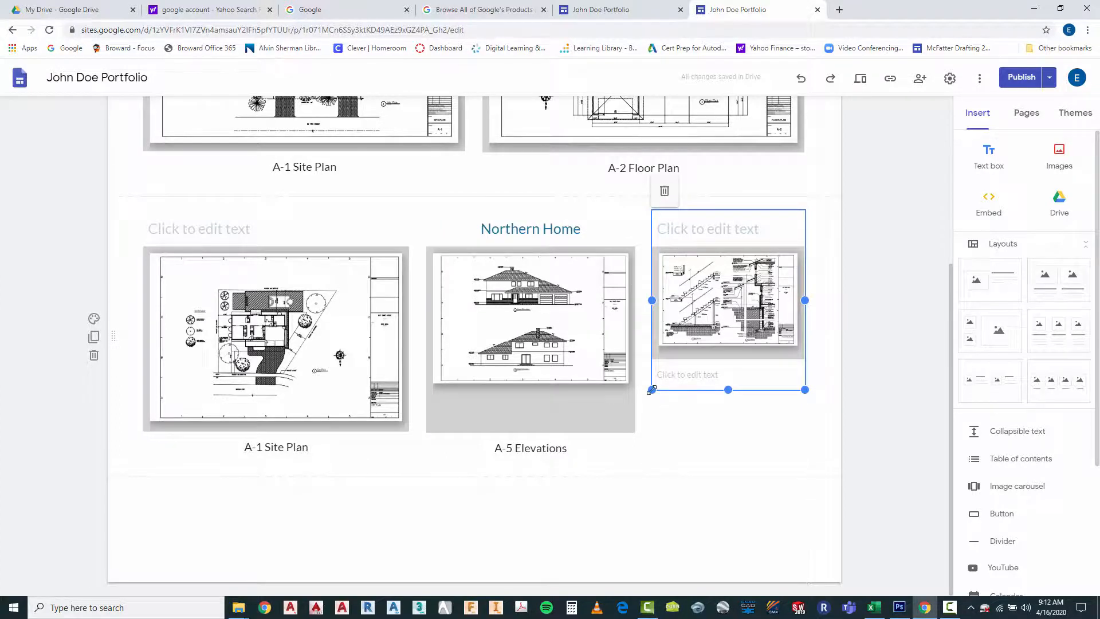
mouse_move(652, 390)
left_mouse_down()
mouse_move(602, 415)
mouse_move(599, 455)
left_mouse_up()
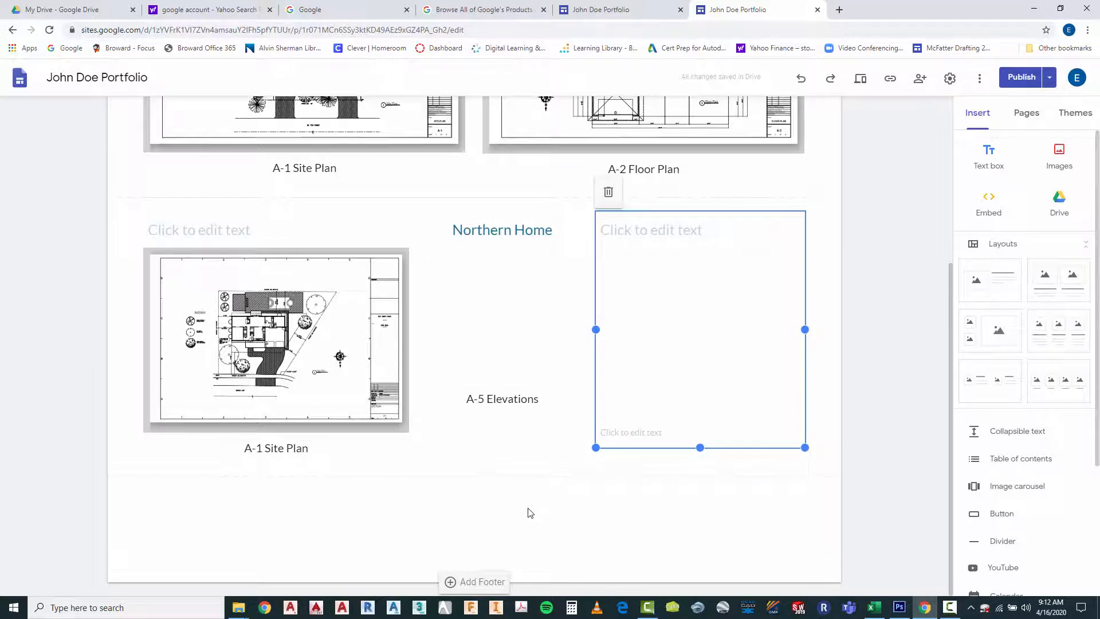
left_click(489, 288)
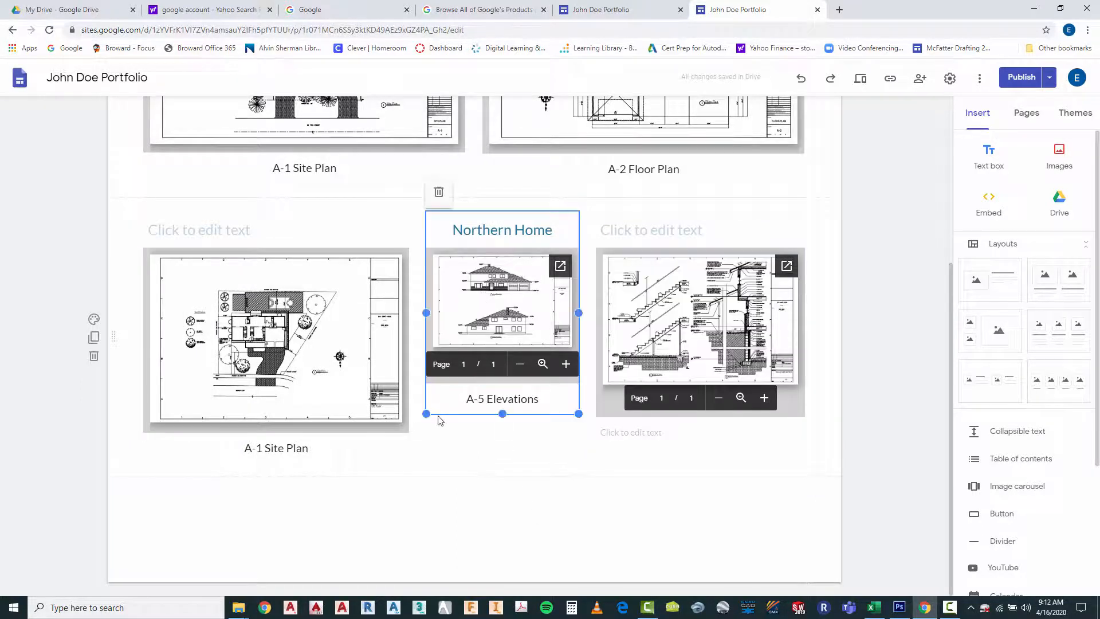
left_click_drag(426, 414, 373, 437)
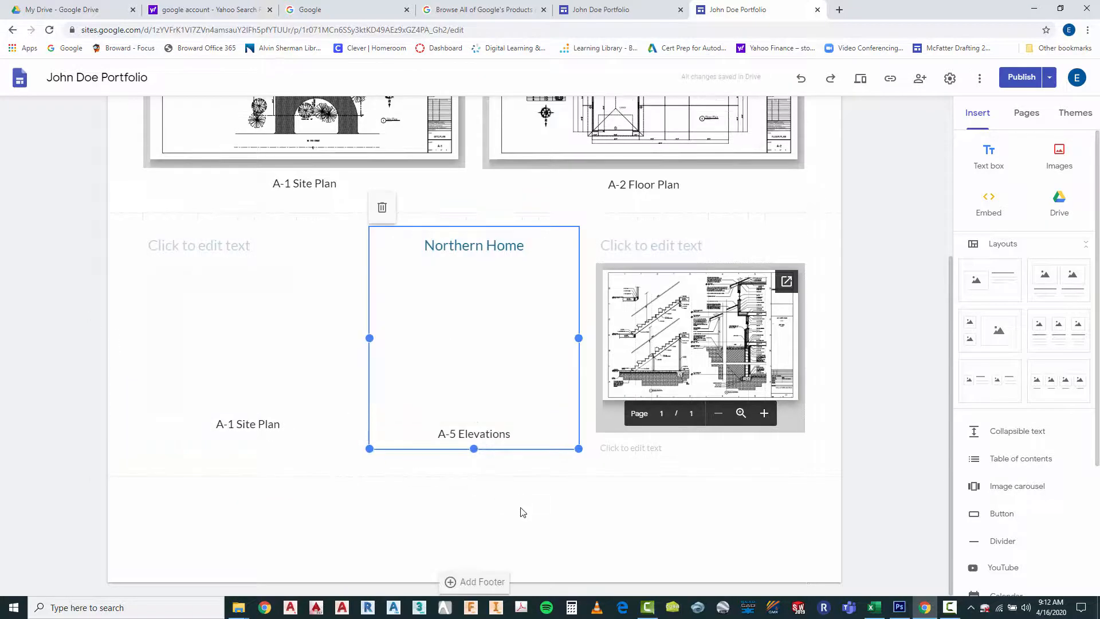
left_click(522, 512)
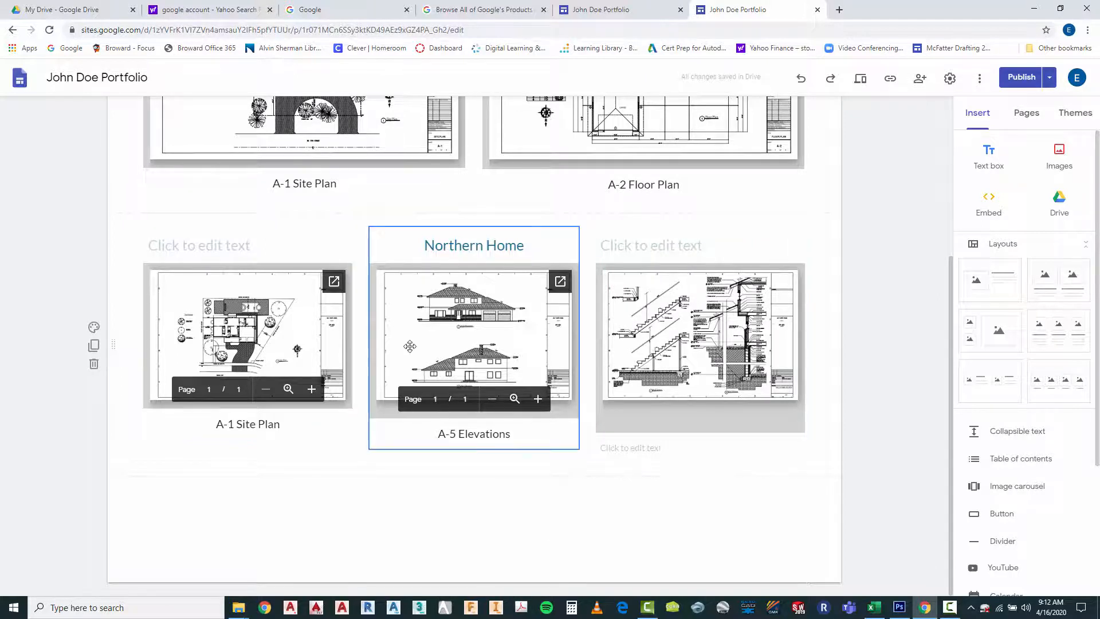
Shorten the wall section drawing's frame so it fits closely around the drawing sheet
left_click(459, 335)
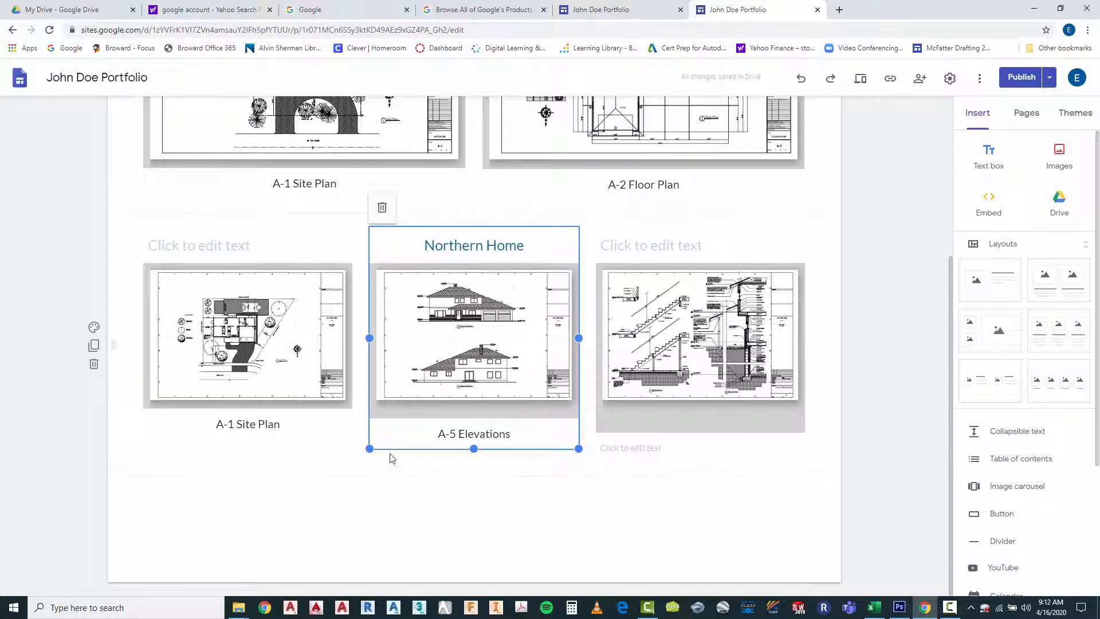
left_click(708, 322)
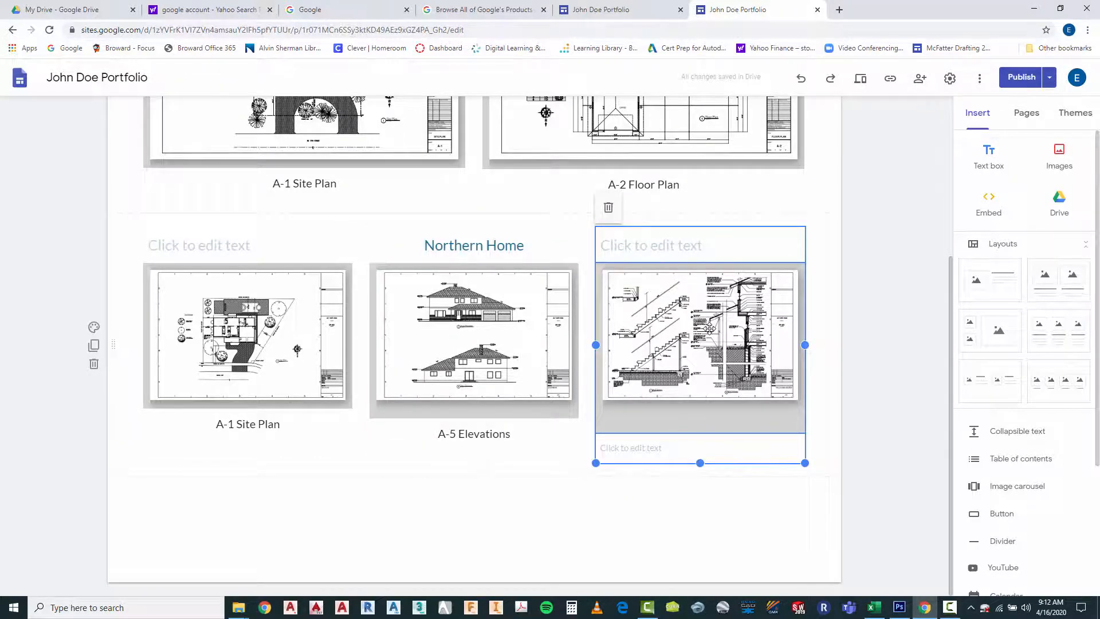
left_click(660, 529)
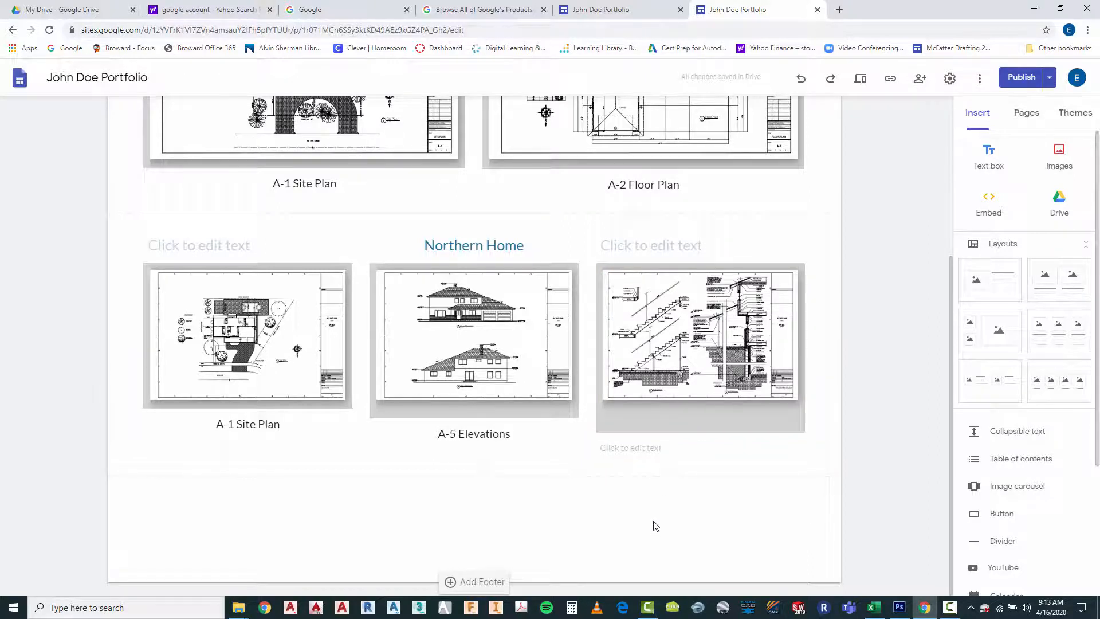
left_click(657, 416)
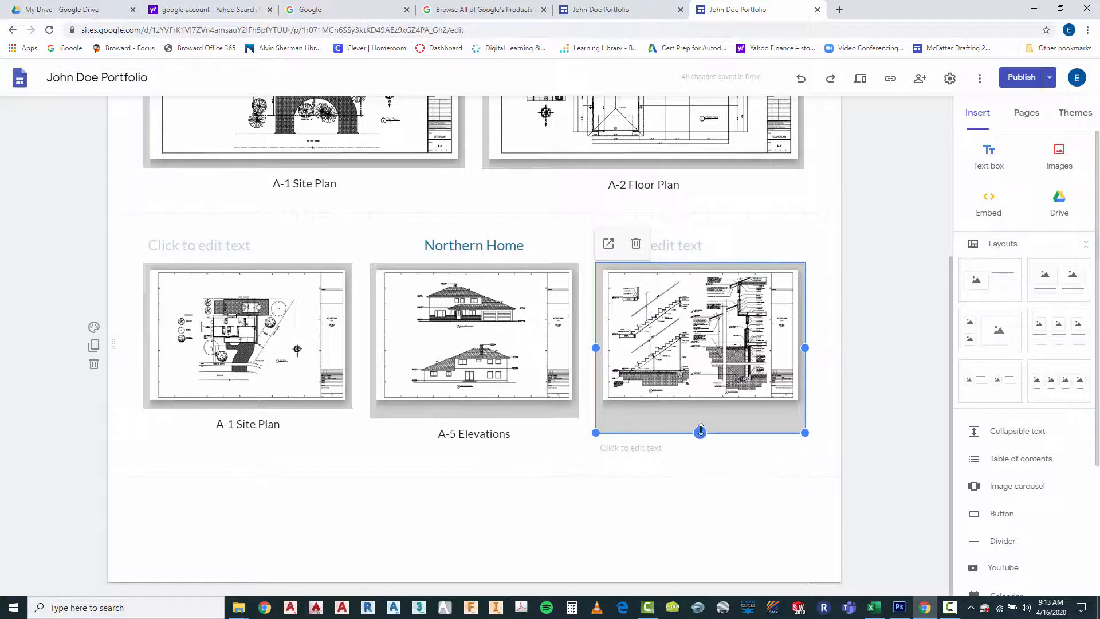
left_click_drag(700, 431, 701, 416)
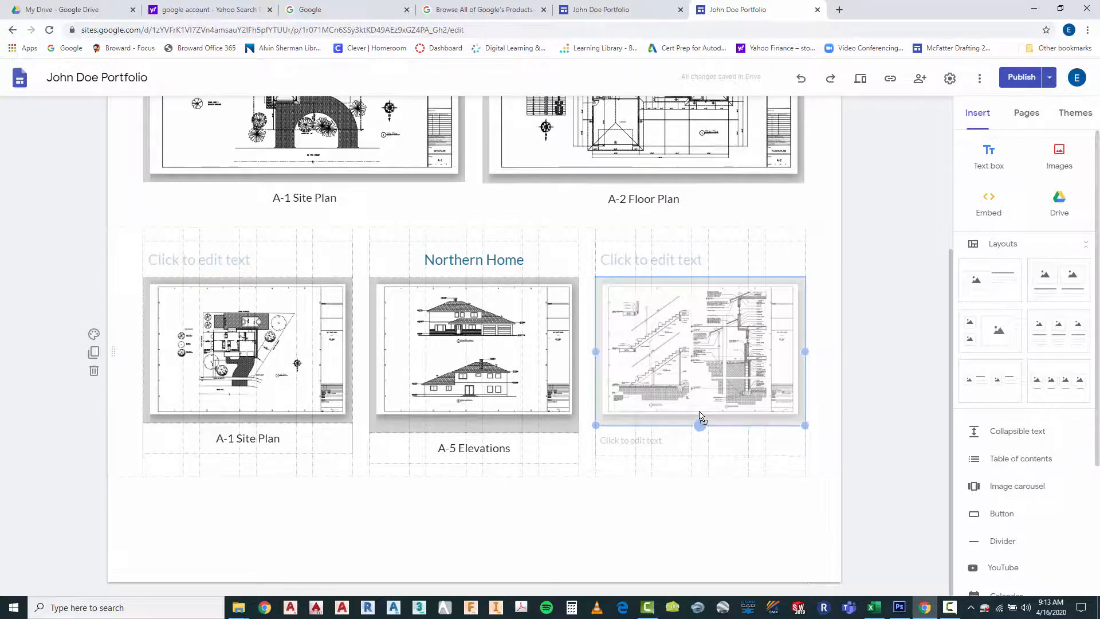
Shorten the elevations drawing's frame slightly to match the height of the neighbouring wall section frame
left_click(515, 424)
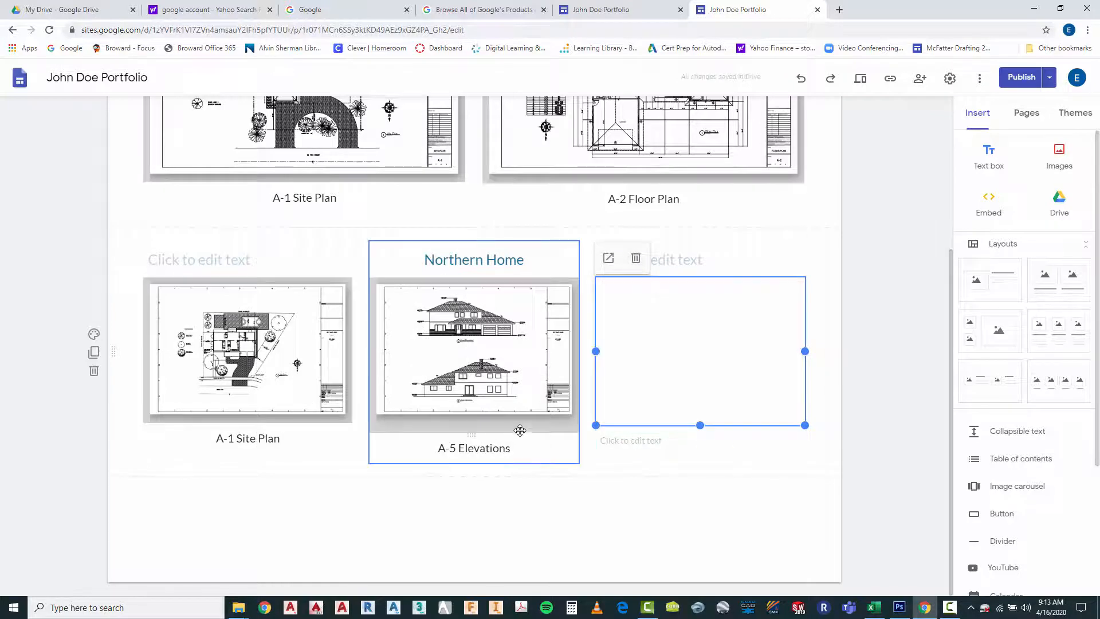
left_click(515, 424)
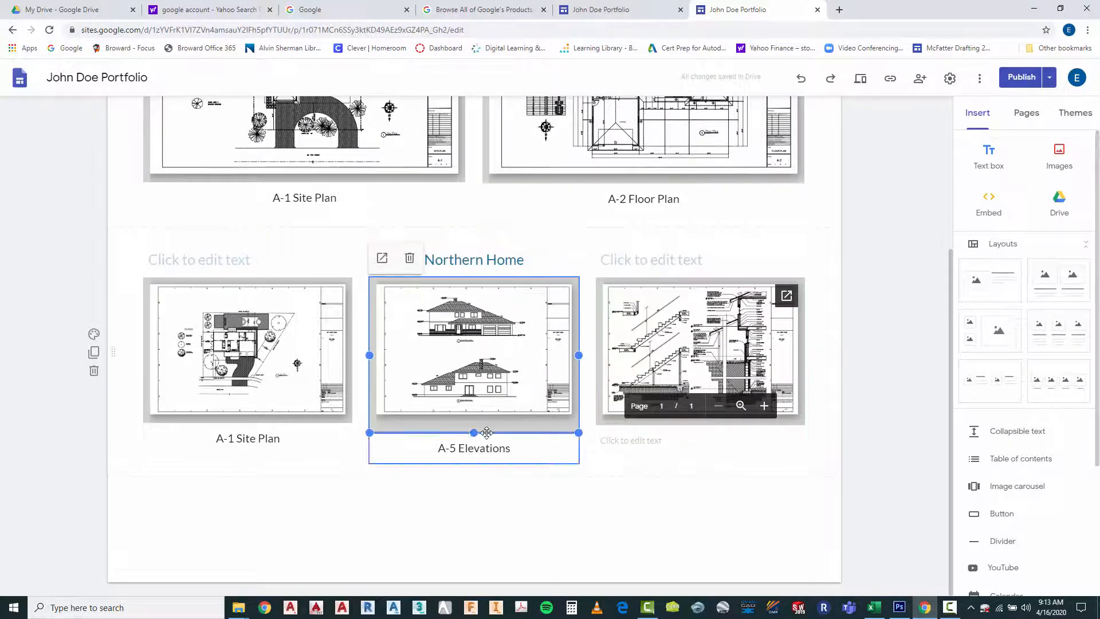
left_click_drag(475, 432, 477, 429)
left_click(473, 555)
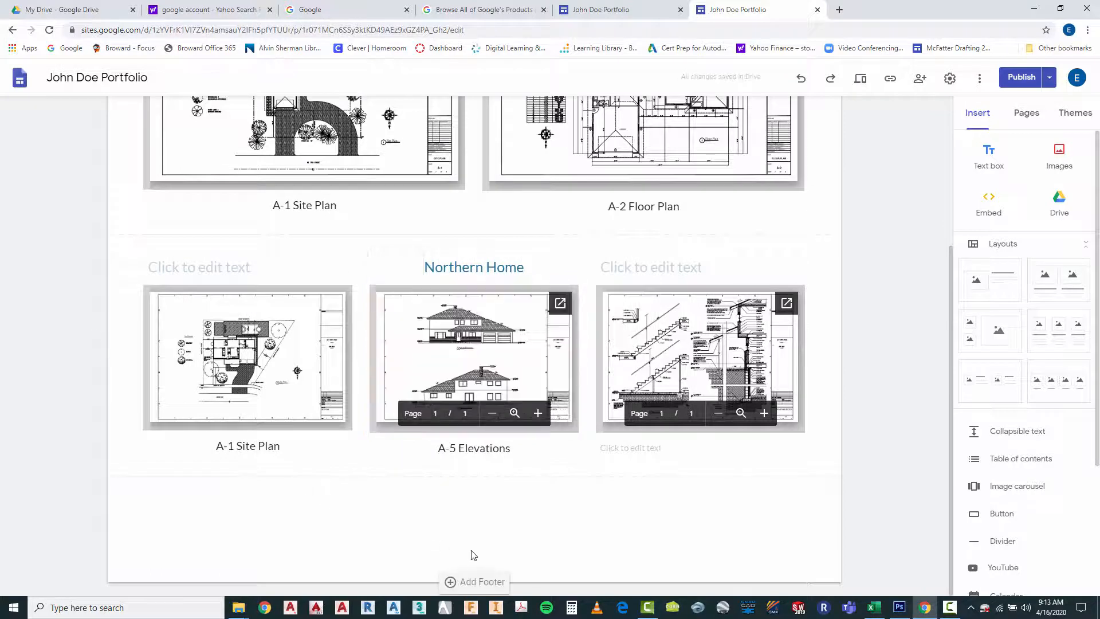
Enter "A-9 Mall Sections" as the caption in the empty text box below the wall section drawing
left_click(645, 445)
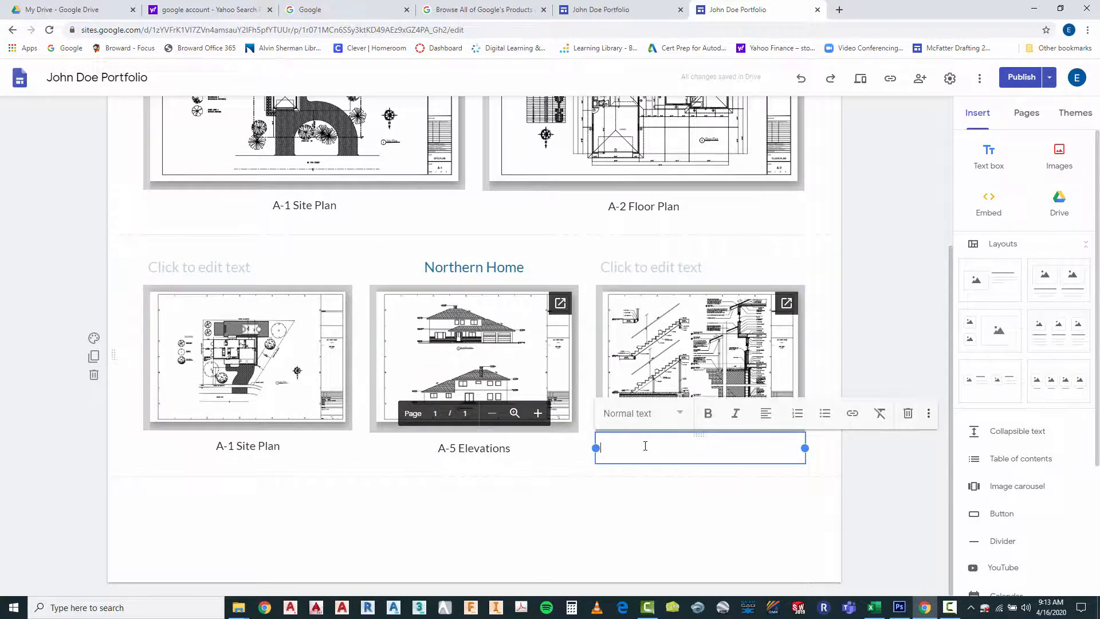
type("A")
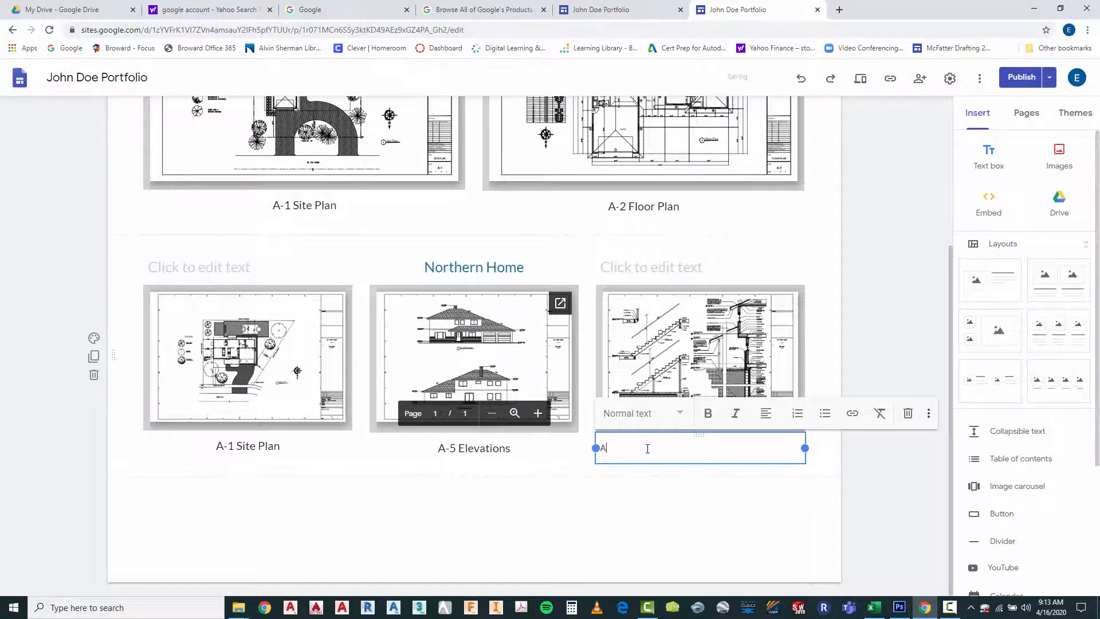
type("-9 Mall Sections")
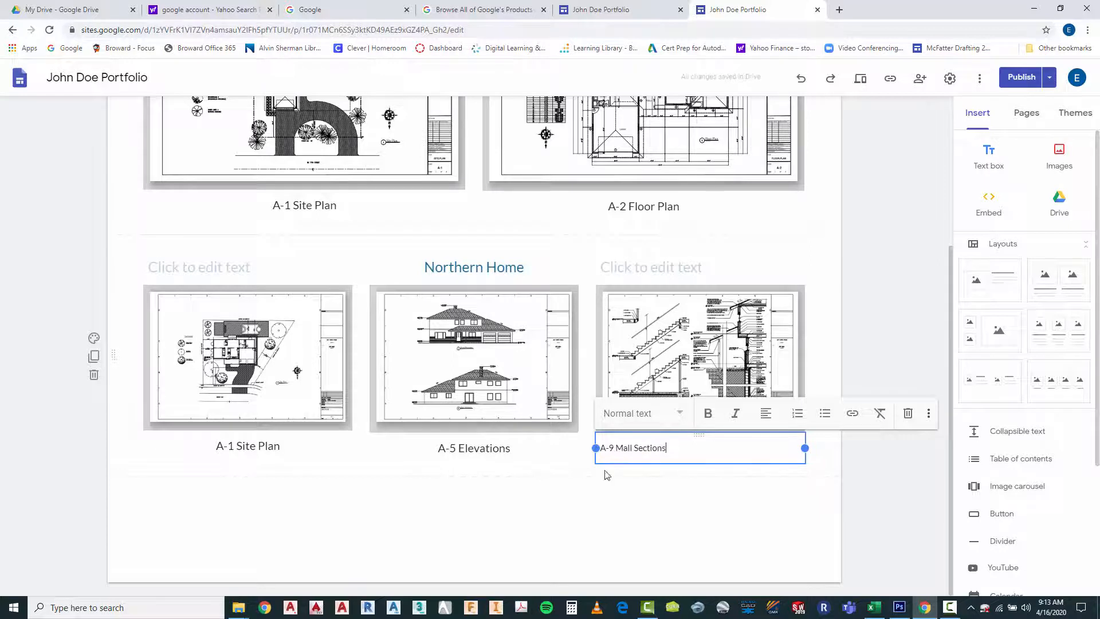
Set the wall section caption to the Subheading style and correct its wording to "A-9 Wall Sections"
left_click_drag(612, 453, 683, 453)
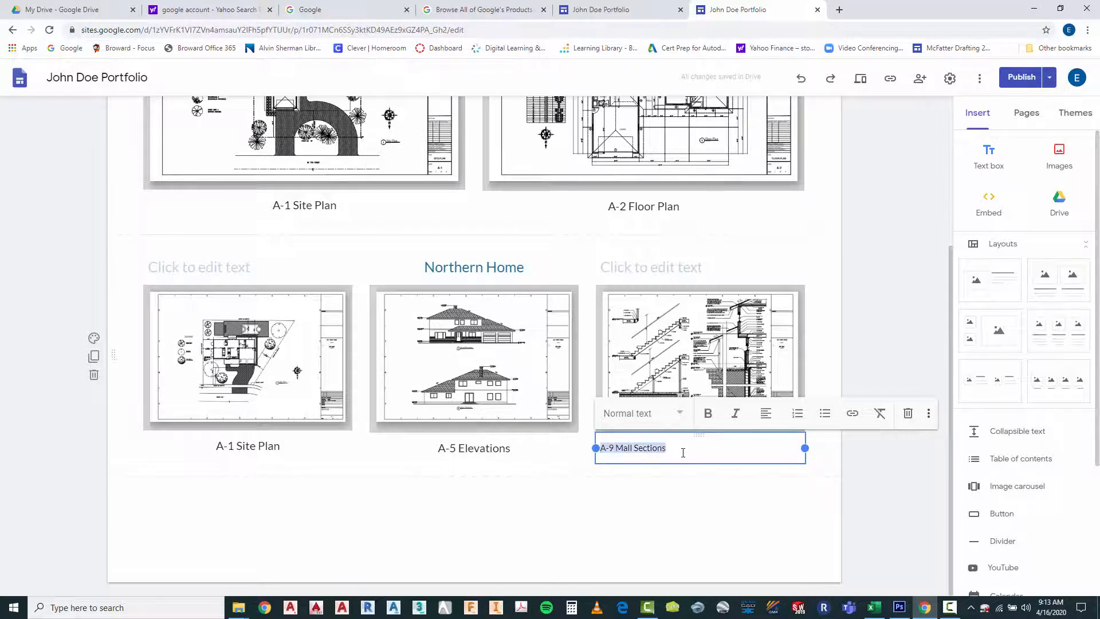
left_click(682, 418)
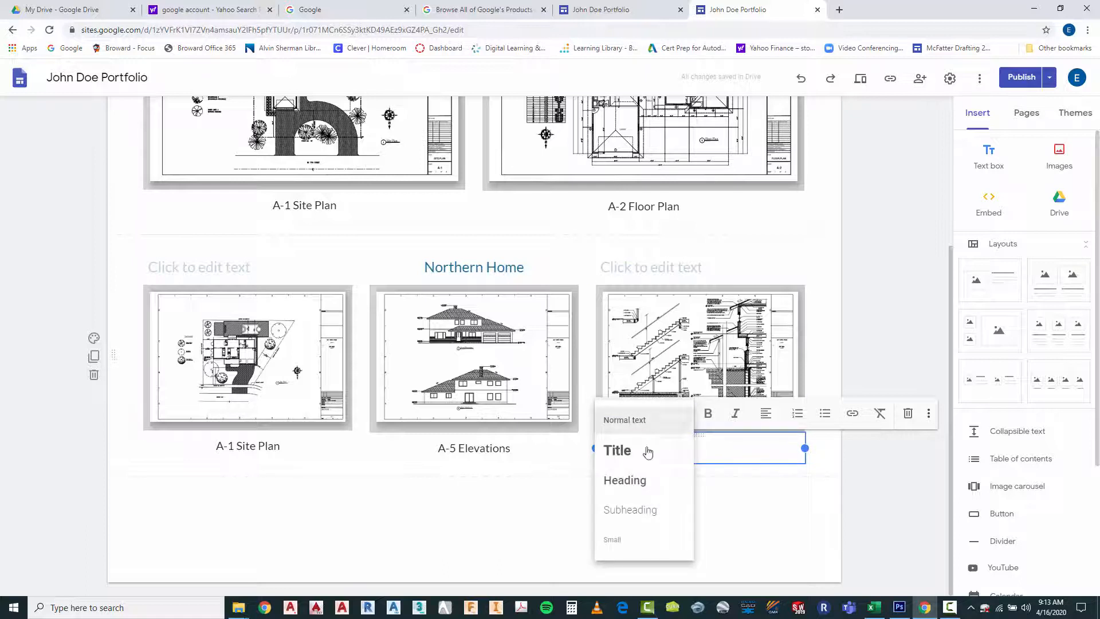
left_click(630, 509)
left_click_drag(625, 446, 631, 452)
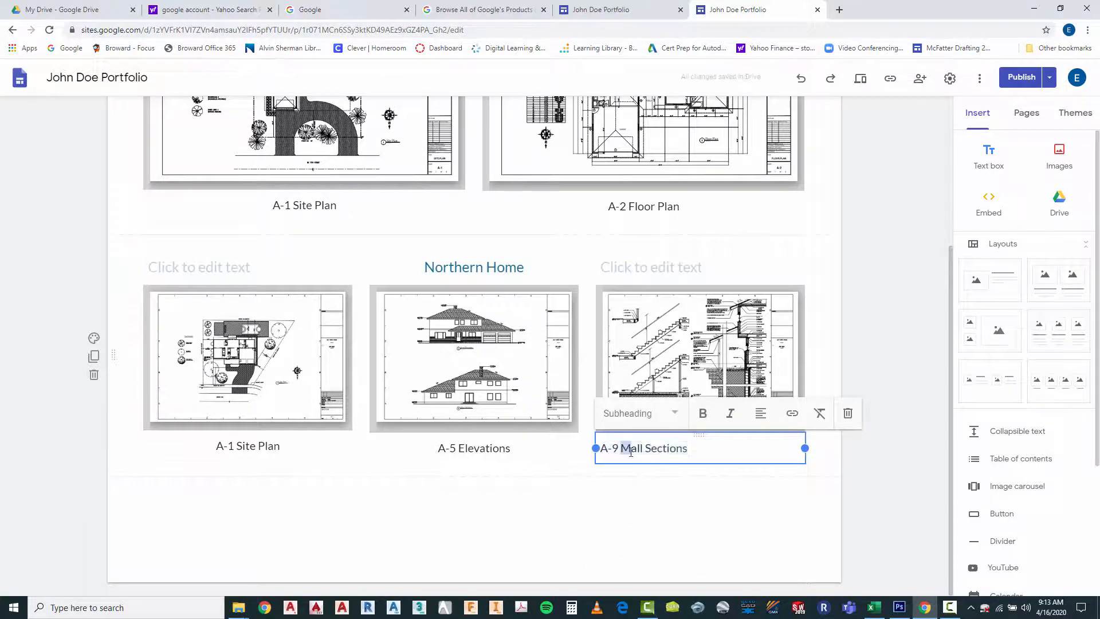
type("W")
left_click(623, 494)
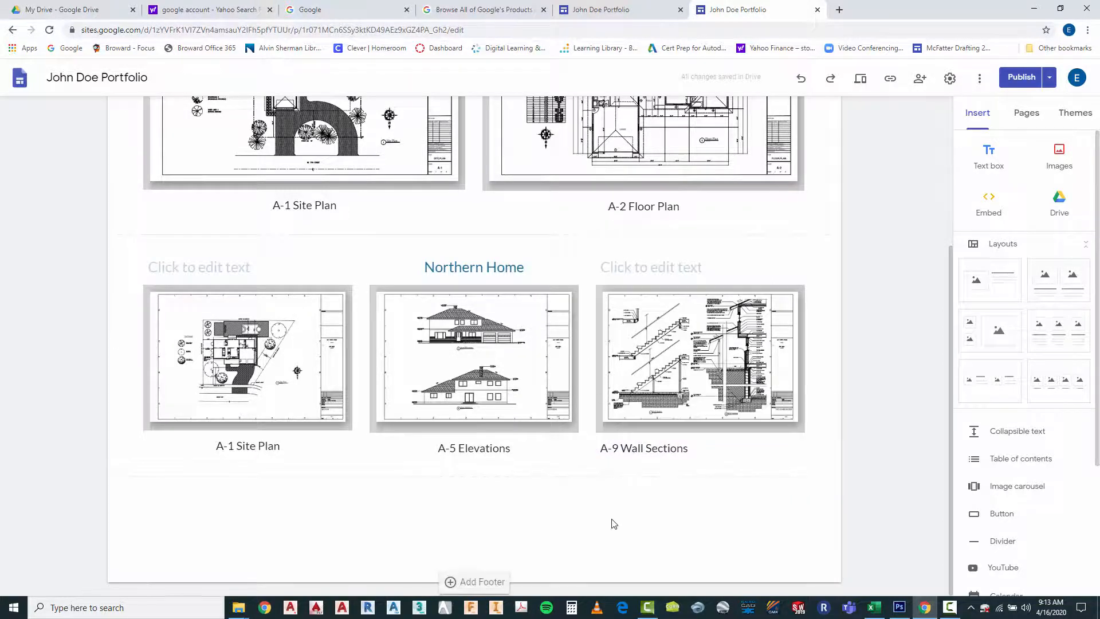
scroll(607, 519, "up", 4)
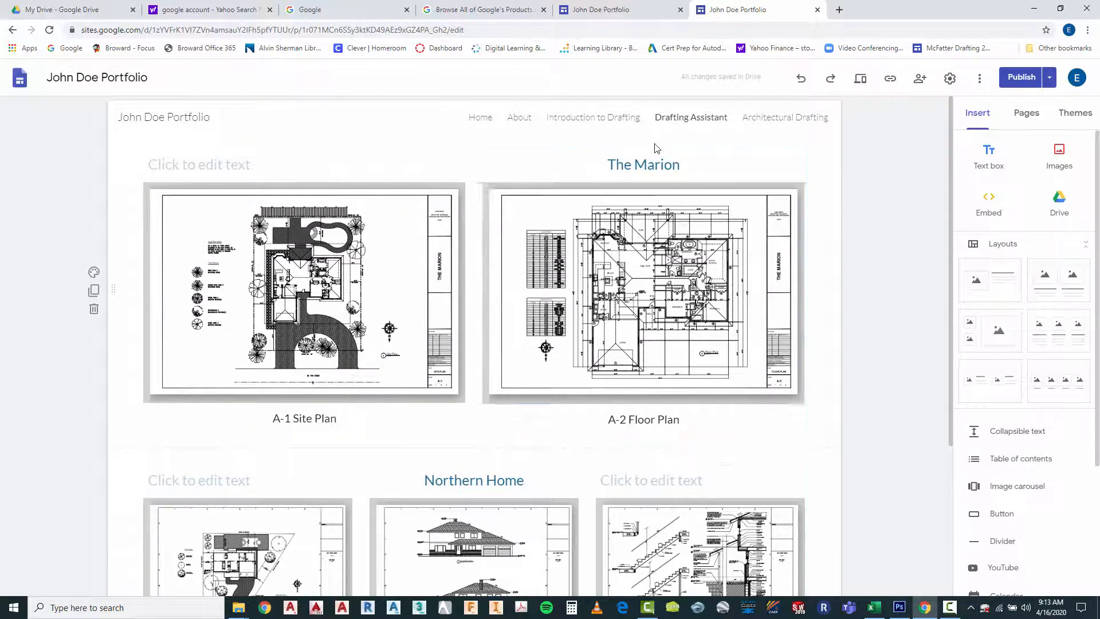
scroll(645, 264, "down", 3)
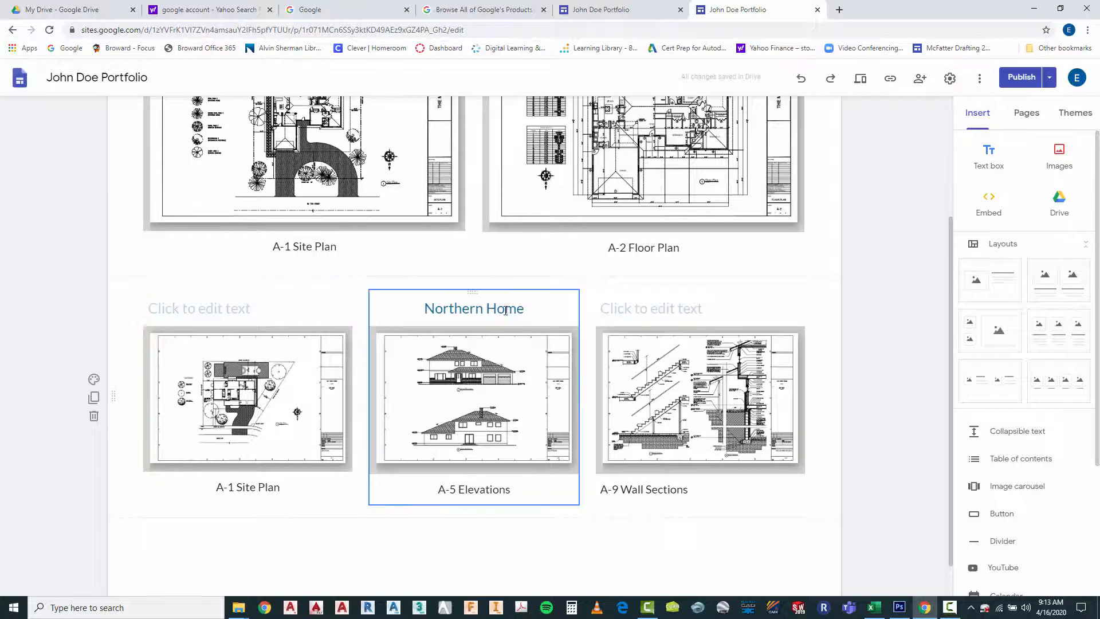
scroll(539, 298, "up", 3)
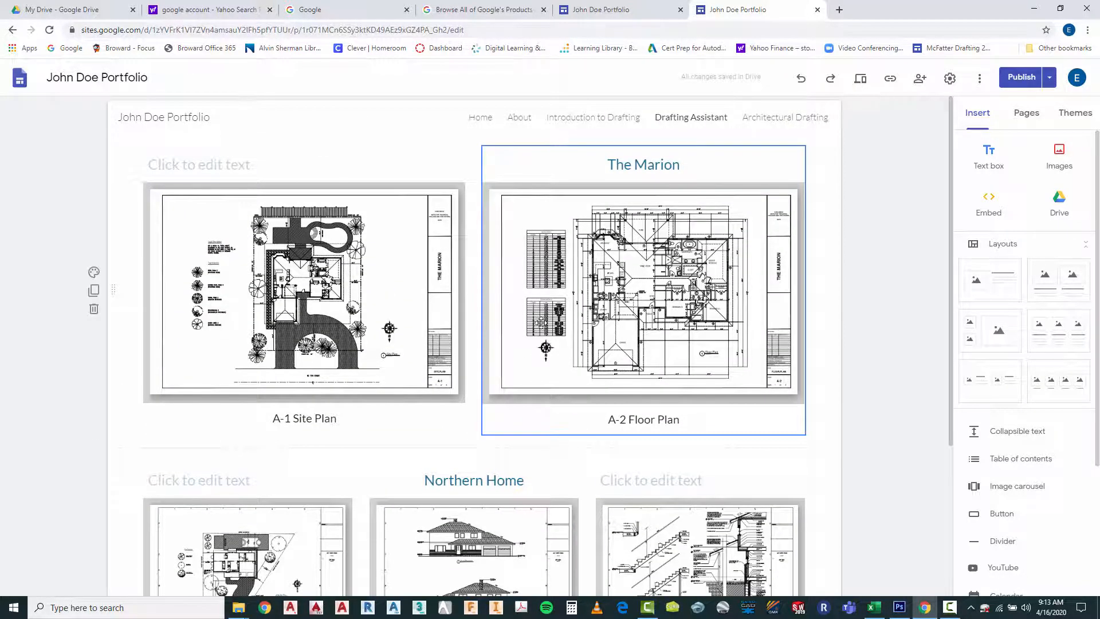
scroll(602, 163, "down", 1)
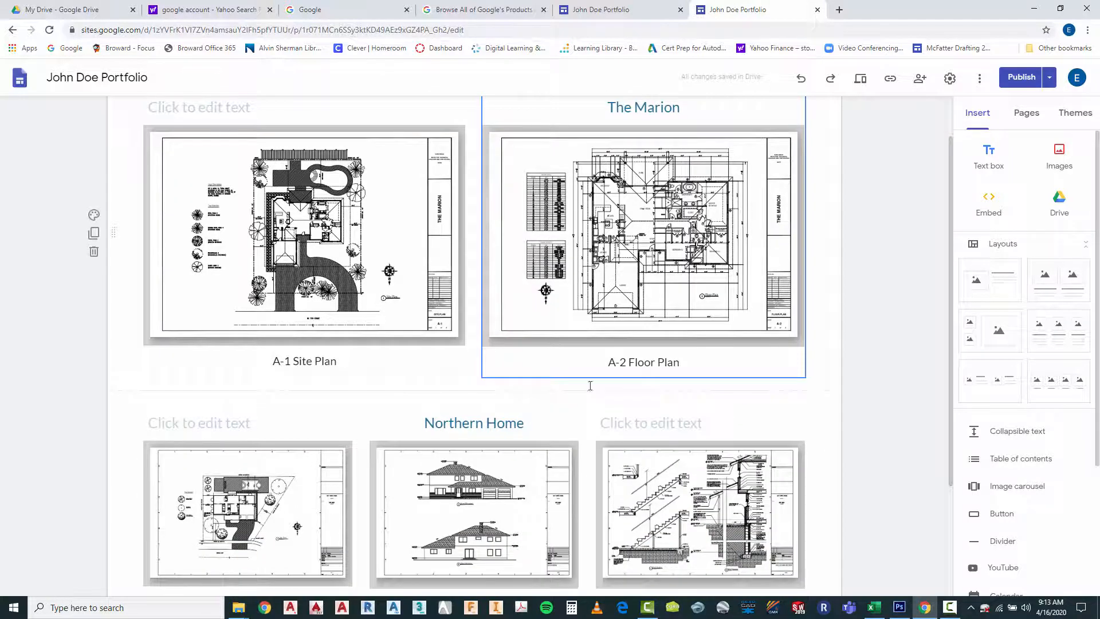
Move the Northern Home heading to the wall section column and delete the empty heading text box there
left_click(480, 421)
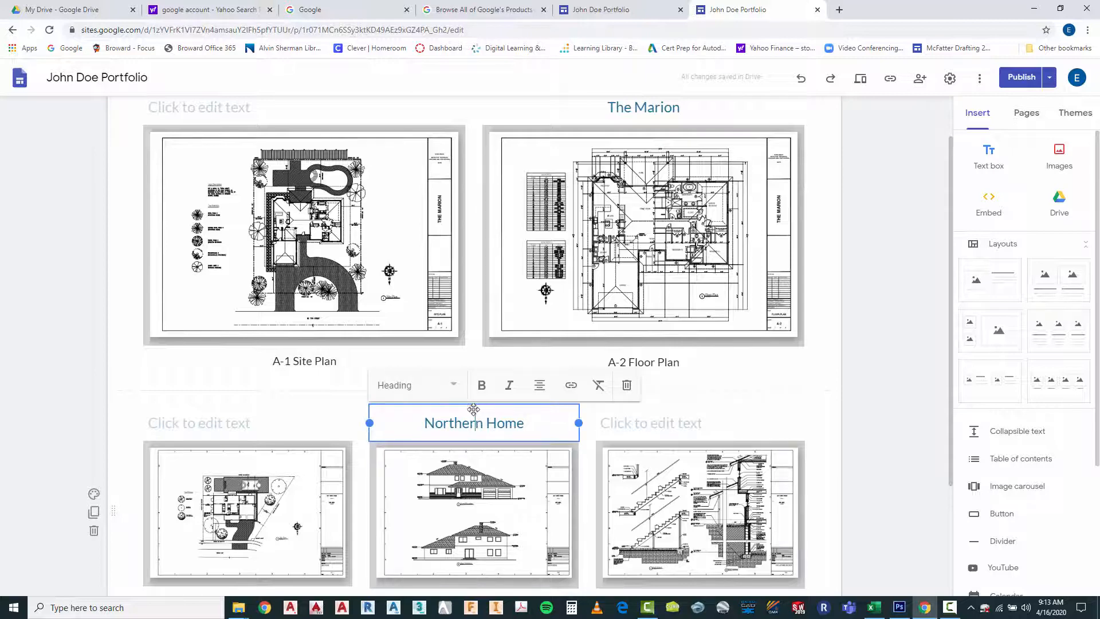
left_click_drag(473, 409, 637, 415)
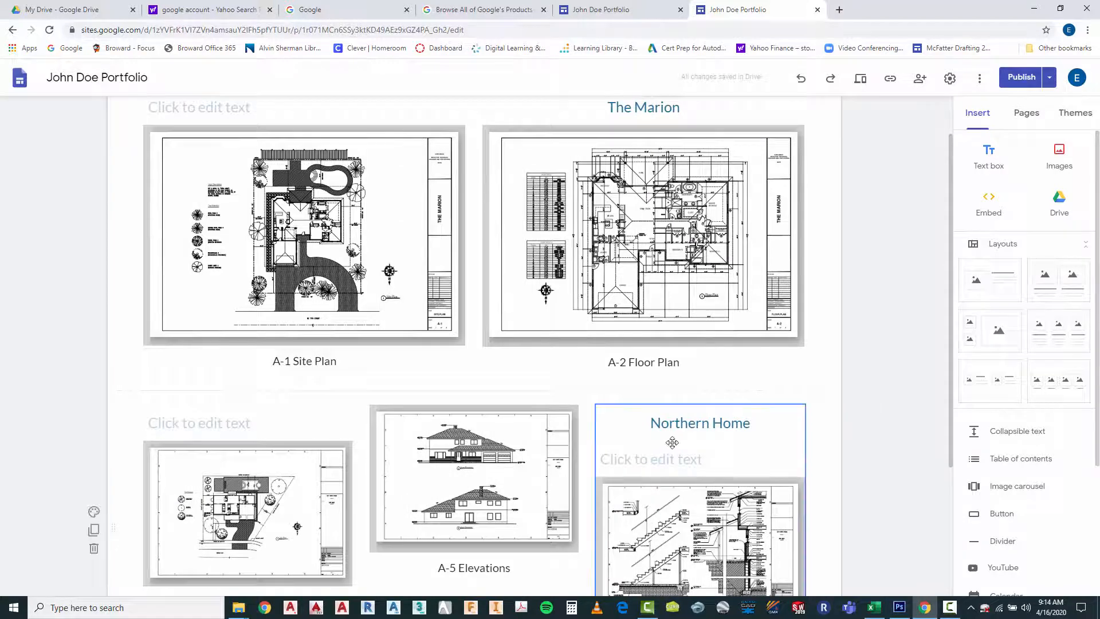
left_click(651, 460)
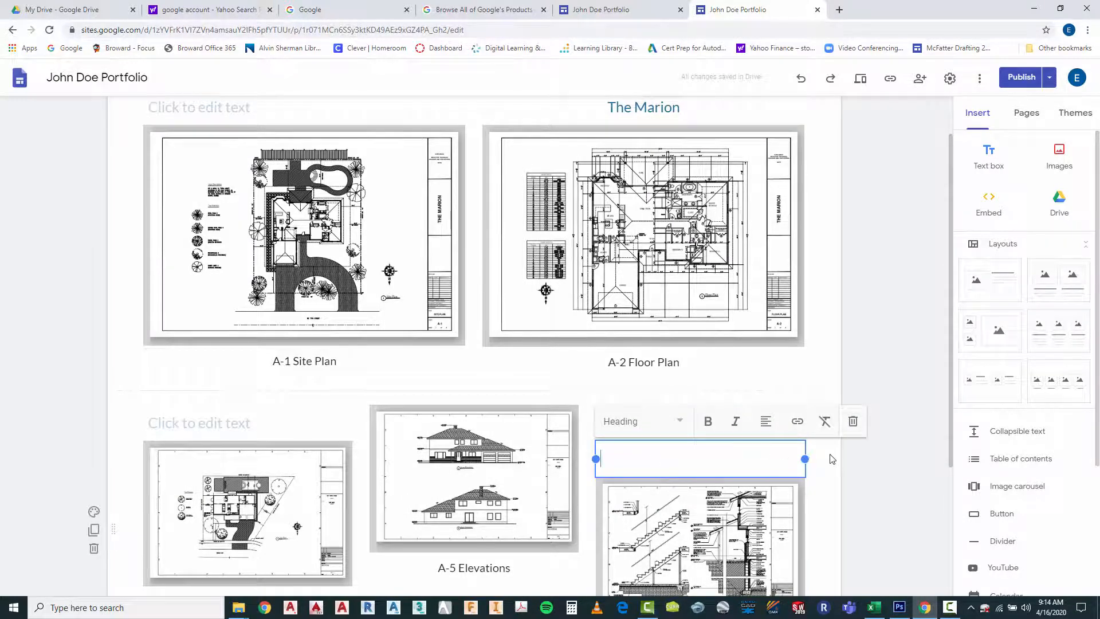
left_click(853, 421)
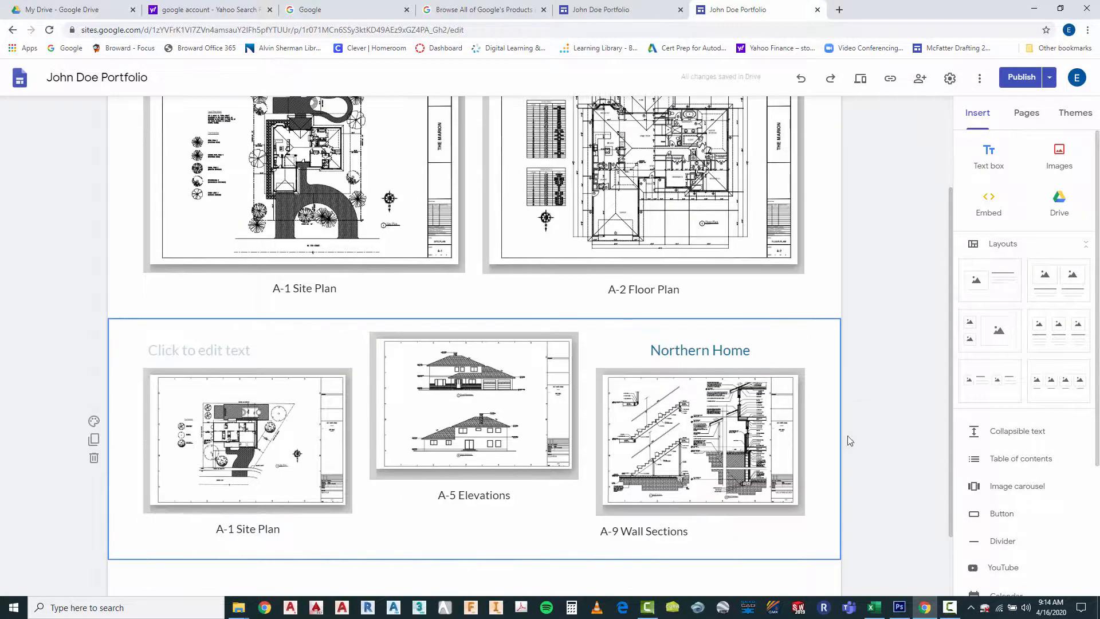
Undo the deletion of the empty heading box and the move of the Northern Home heading
left_click(487, 420)
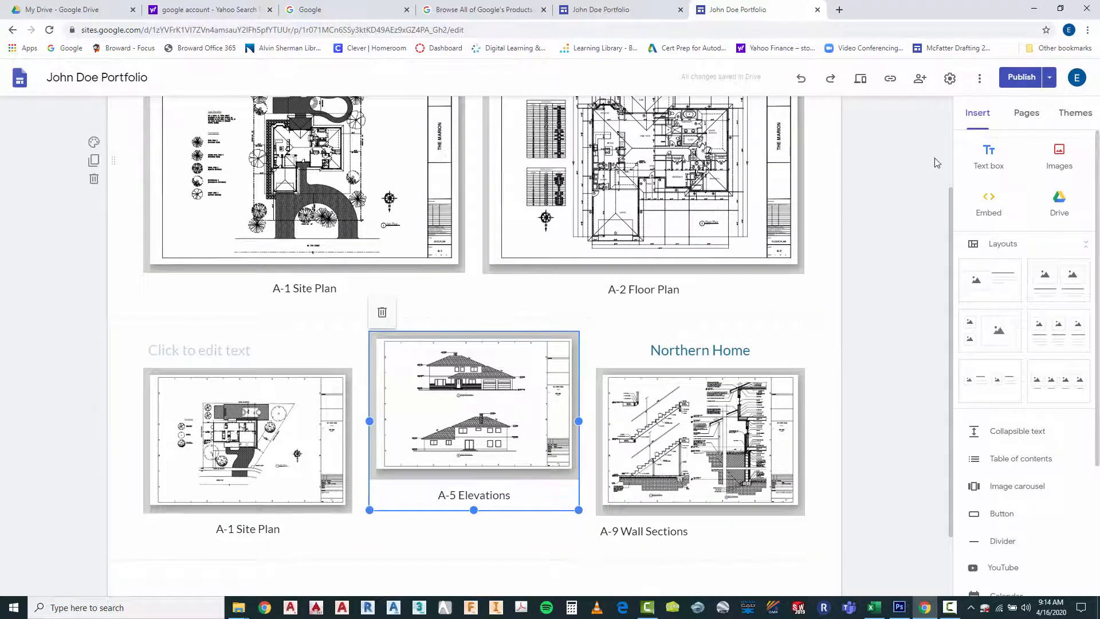
left_click(800, 78)
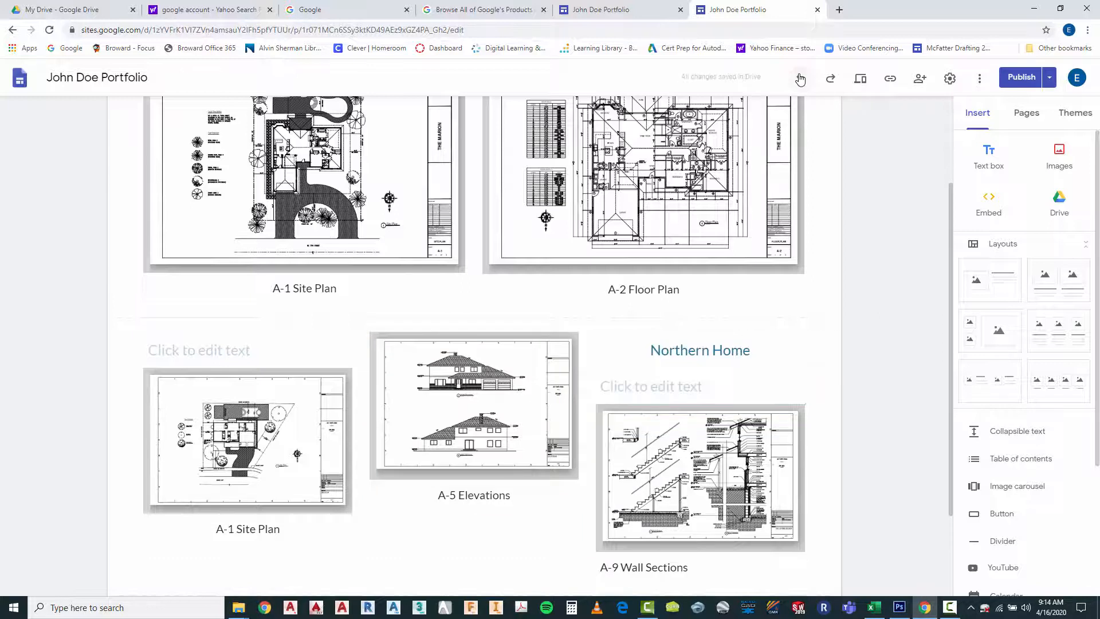
left_click(801, 79)
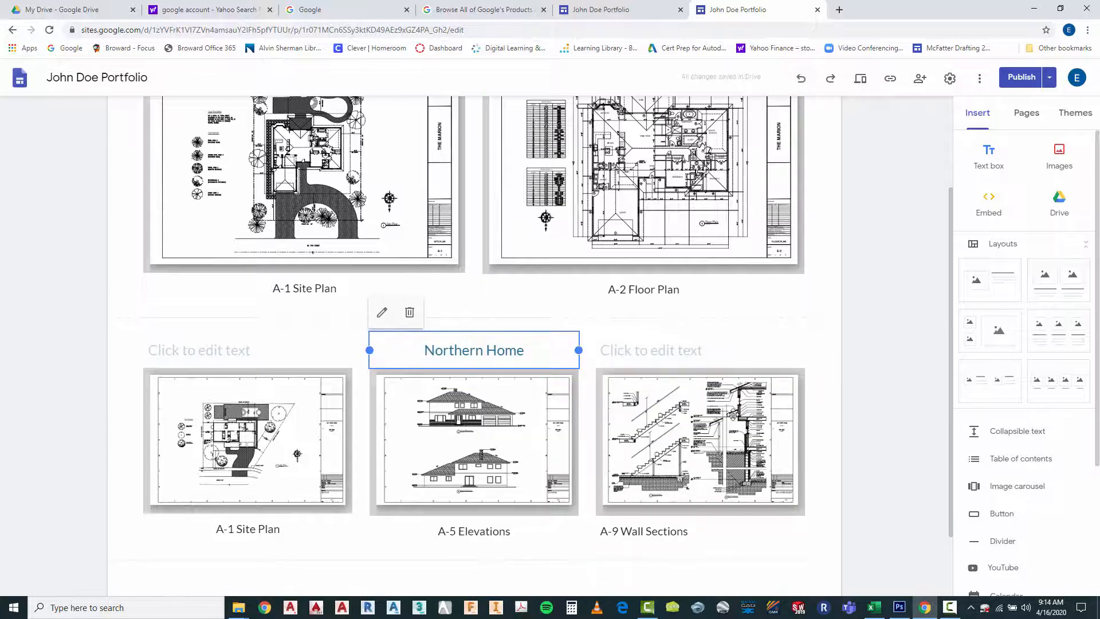
Copy the "Northern Home" heading text and paste it into the empty heading box above the wall section drawing
left_click(451, 350)
left_click_drag(425, 350, 514, 350)
right_click(508, 347)
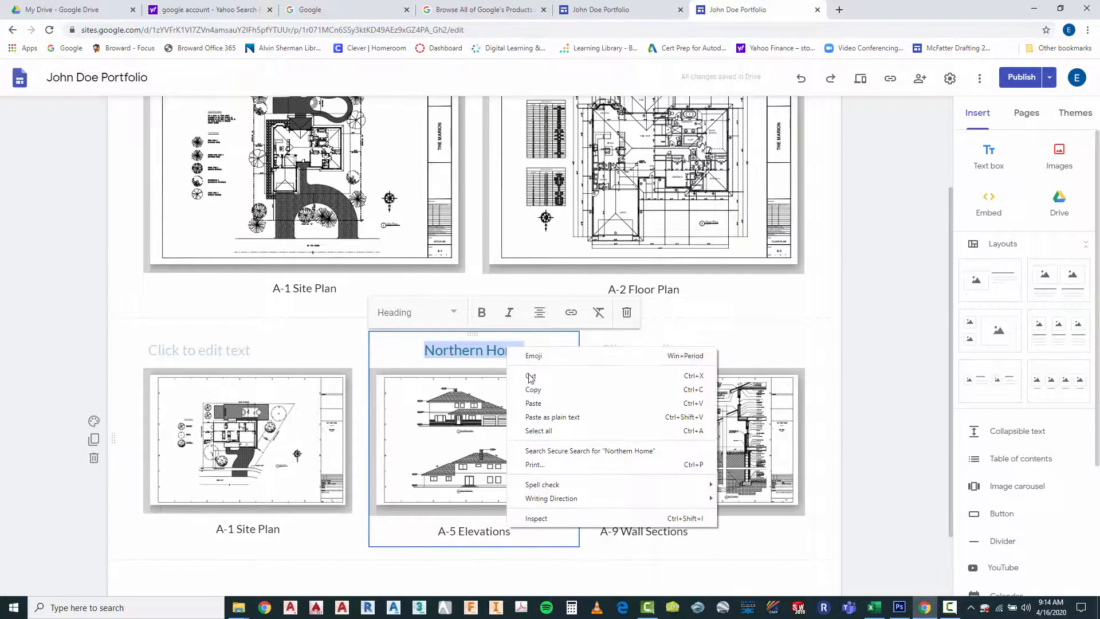
left_click(536, 393)
left_click(659, 356)
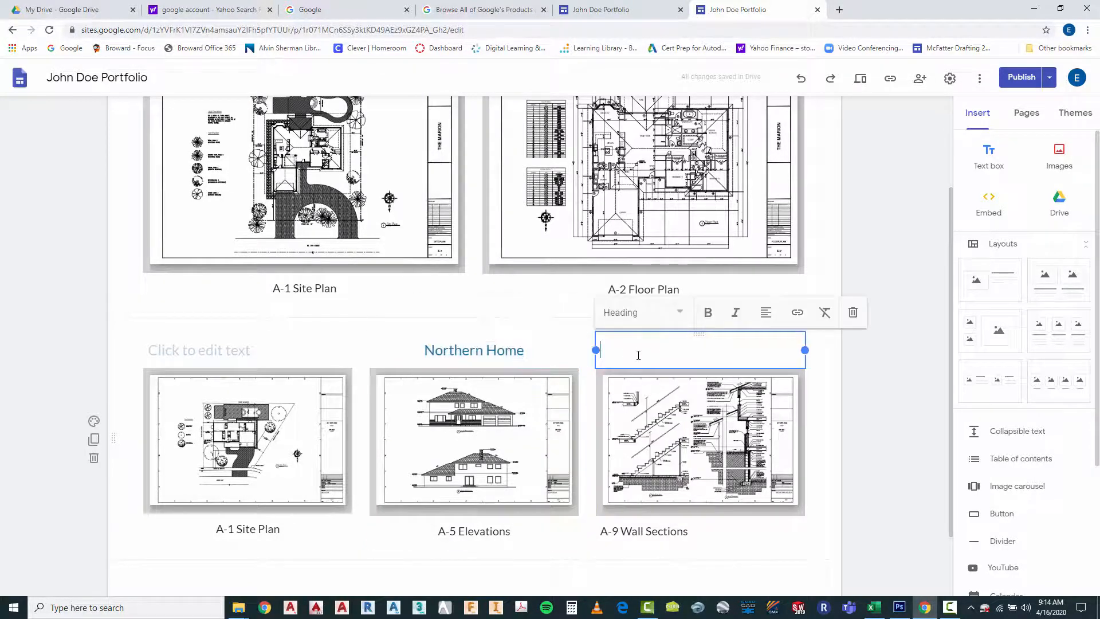
right_click(639, 354)
left_click(672, 442)
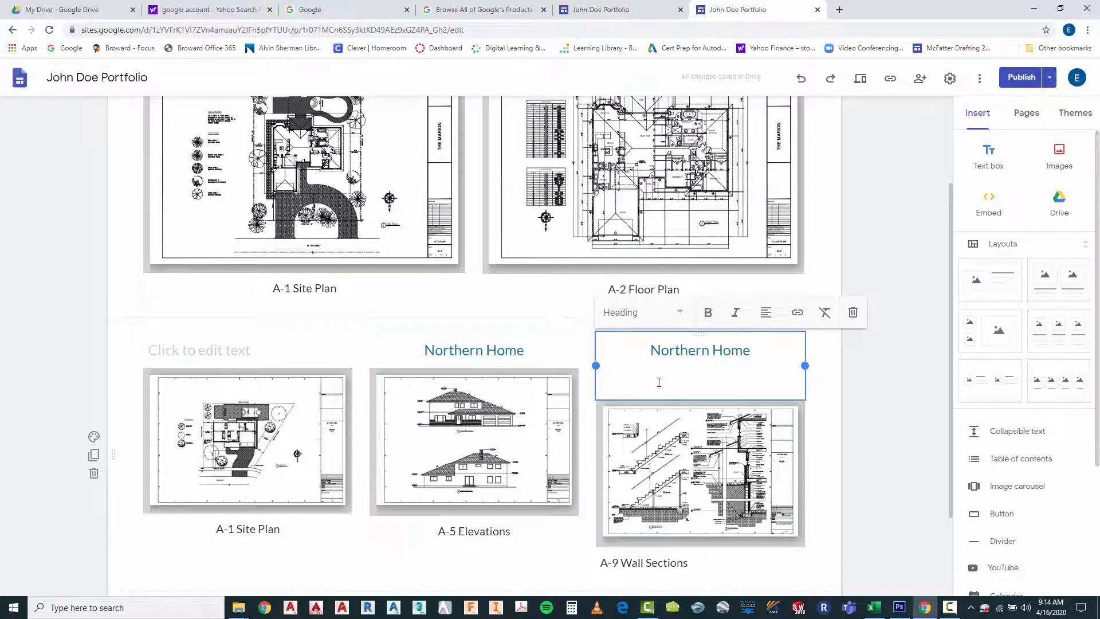
Remove the extra blank line below the Northern Home heading in the wall section column
left_click(838, 403)
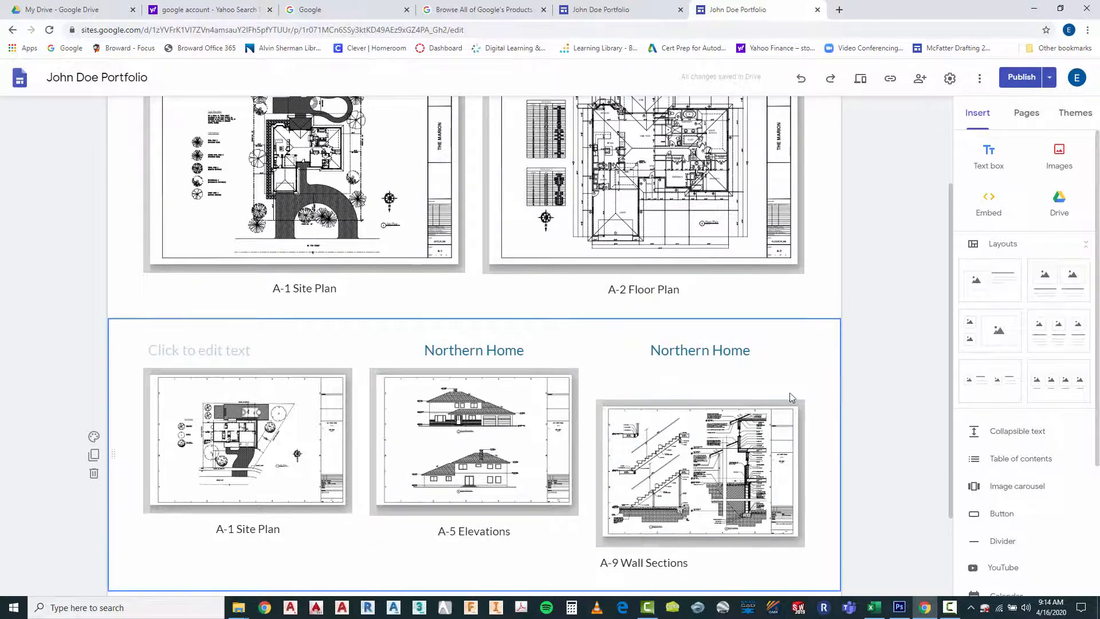
left_click(737, 374)
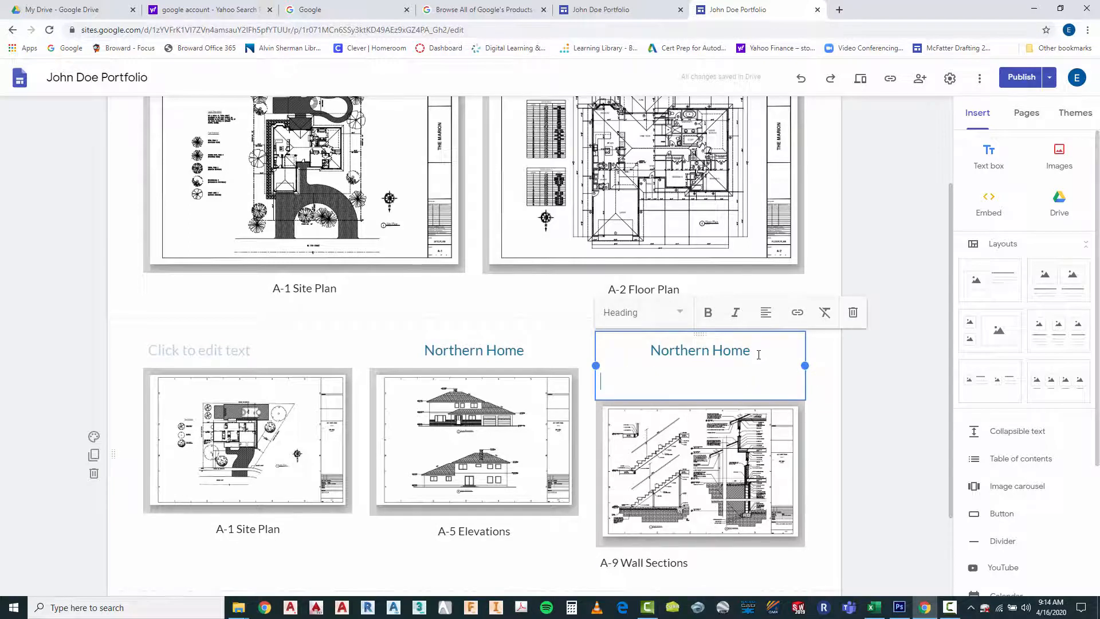
key("BackSpace")
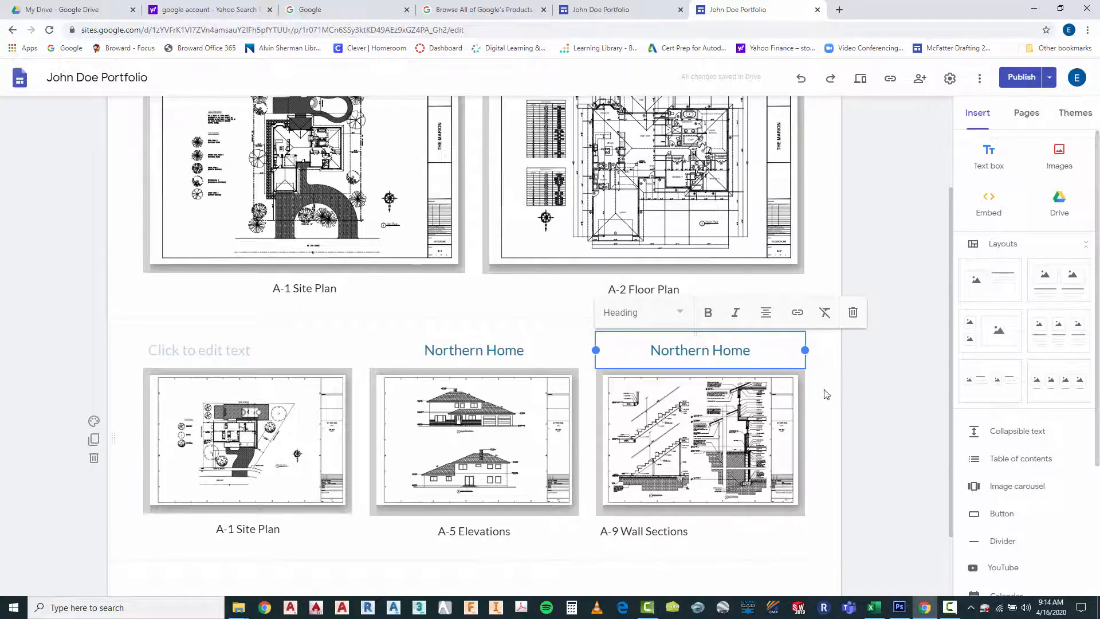
left_click(855, 405)
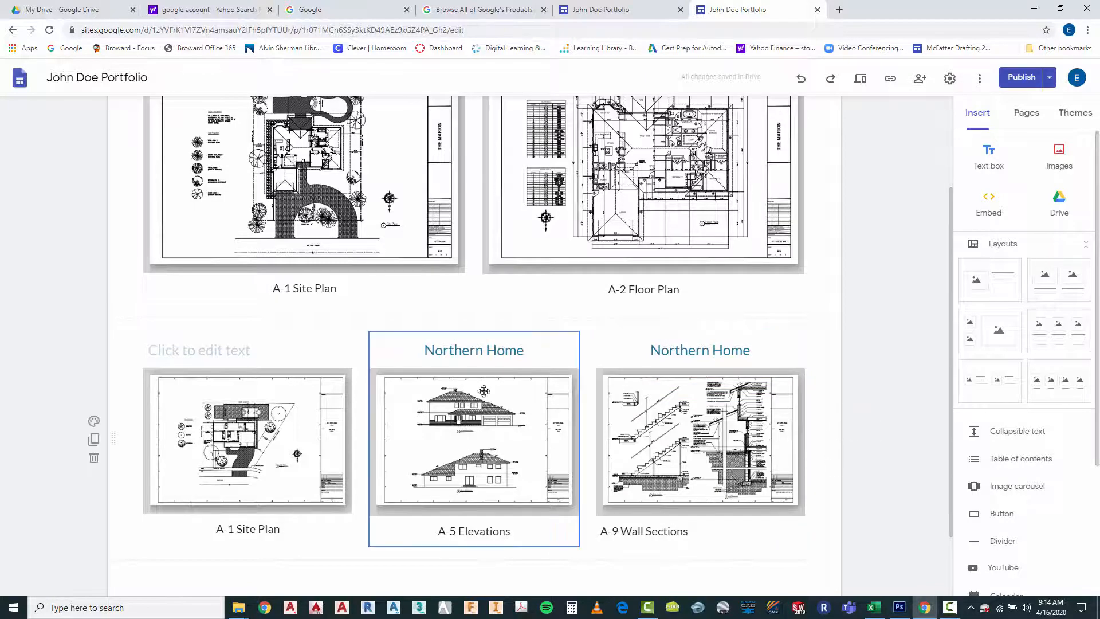
Delete the "Northern Home" heading text above the A-5 Elevations drawing
double_click(468, 352)
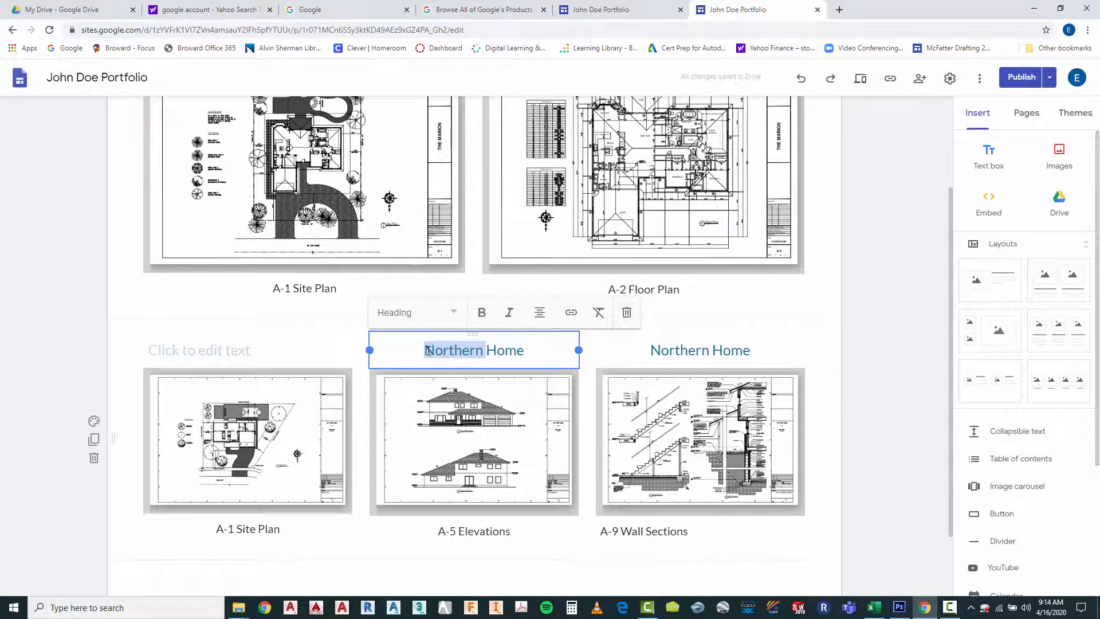
left_click(462, 352)
left_click_drag(532, 350, 414, 361)
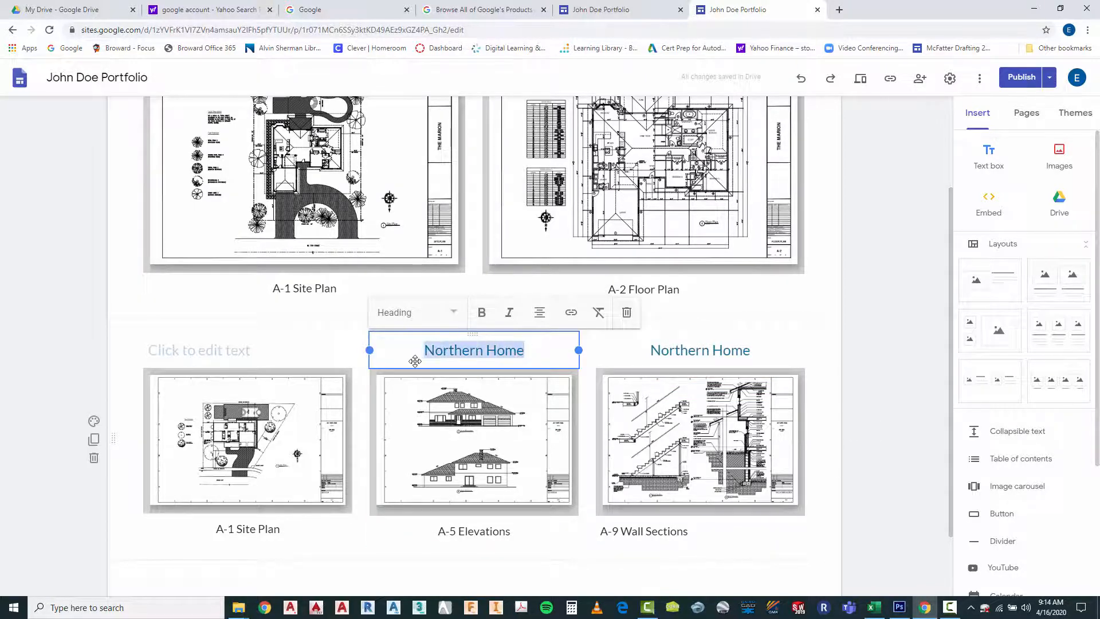
key("BackSpace")
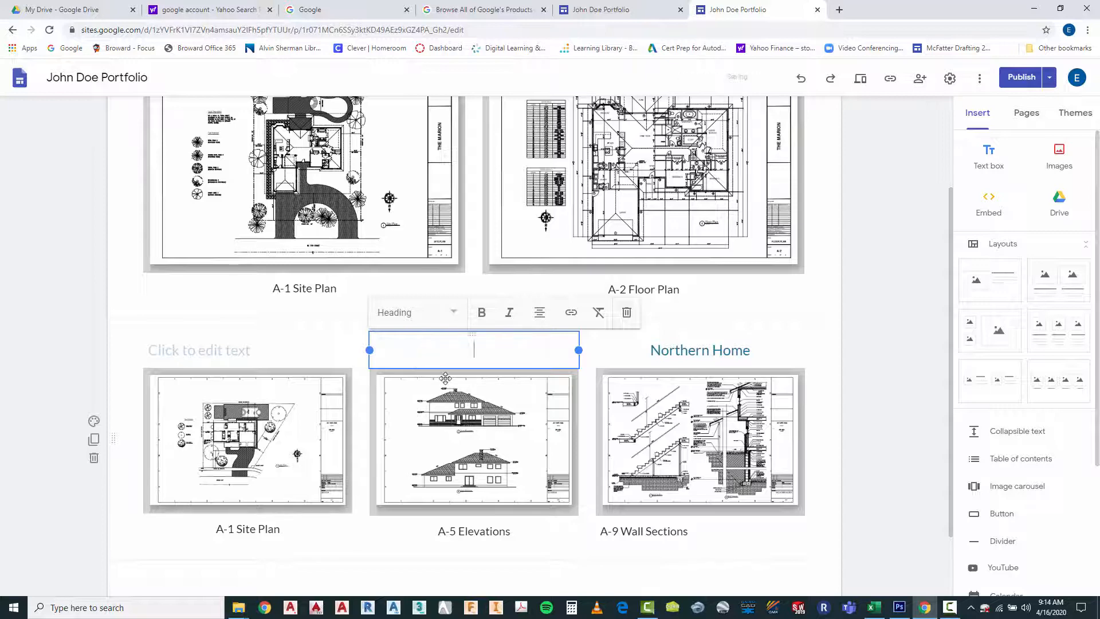
left_click(880, 458)
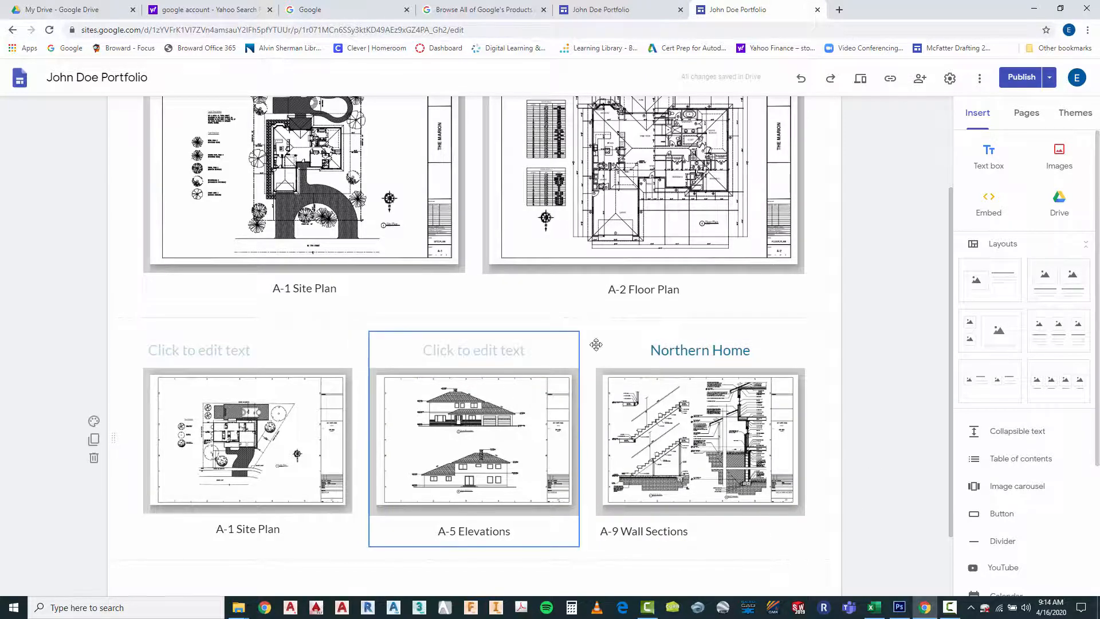
Try left and right alignment on the "The Marion" heading above the floor plan
scroll(718, 438, "up", 3)
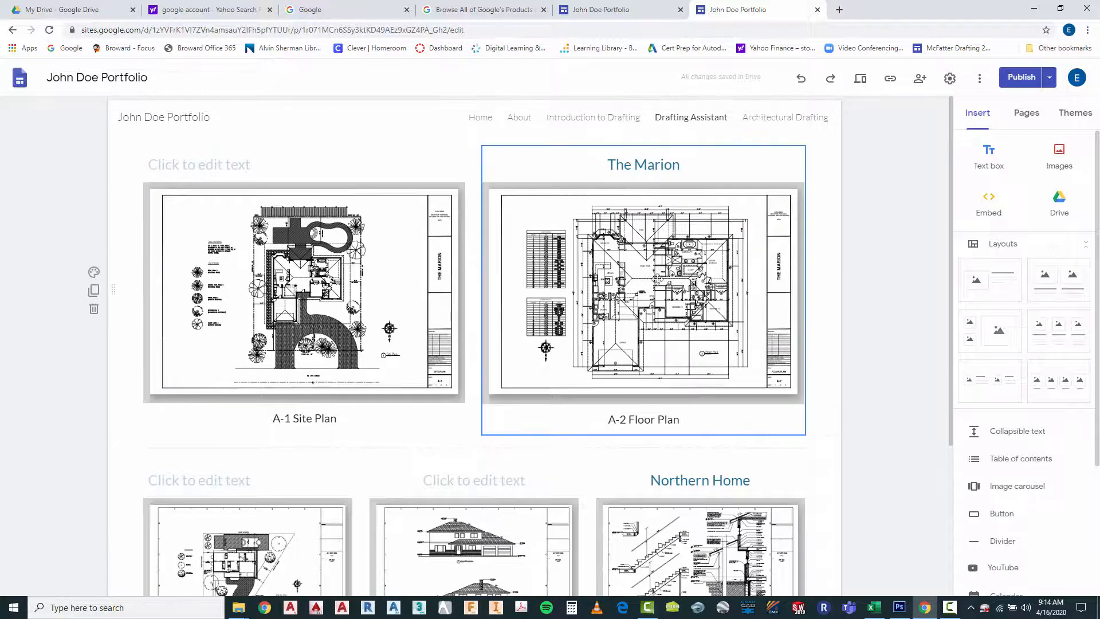
scroll(661, 260, "down", 1)
scroll(650, 259, "up", 1)
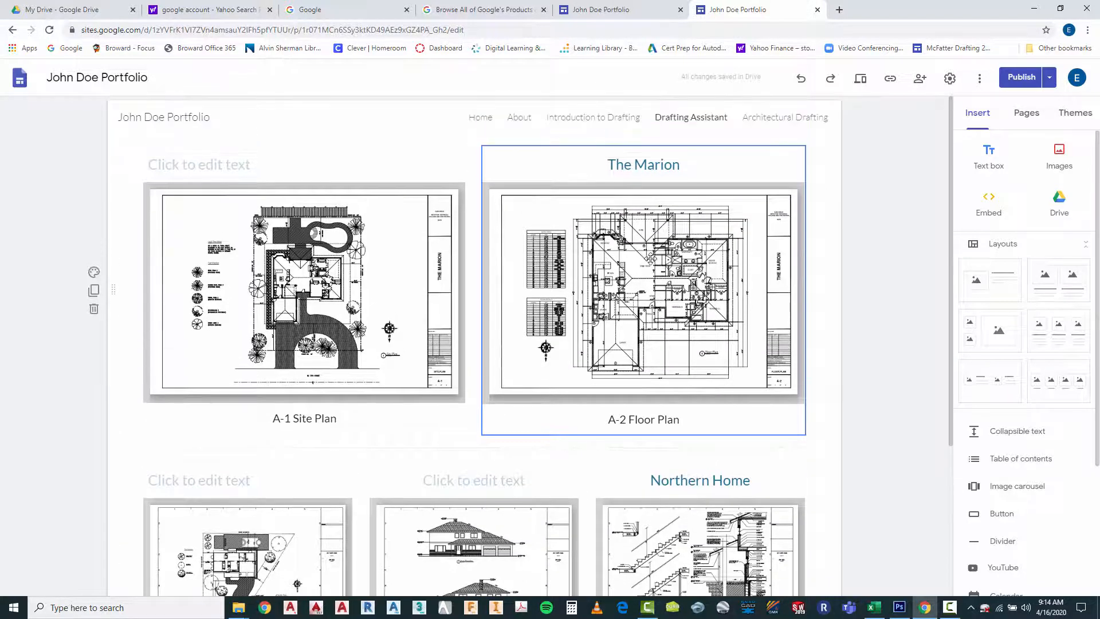
left_click(609, 165)
left_click(650, 131)
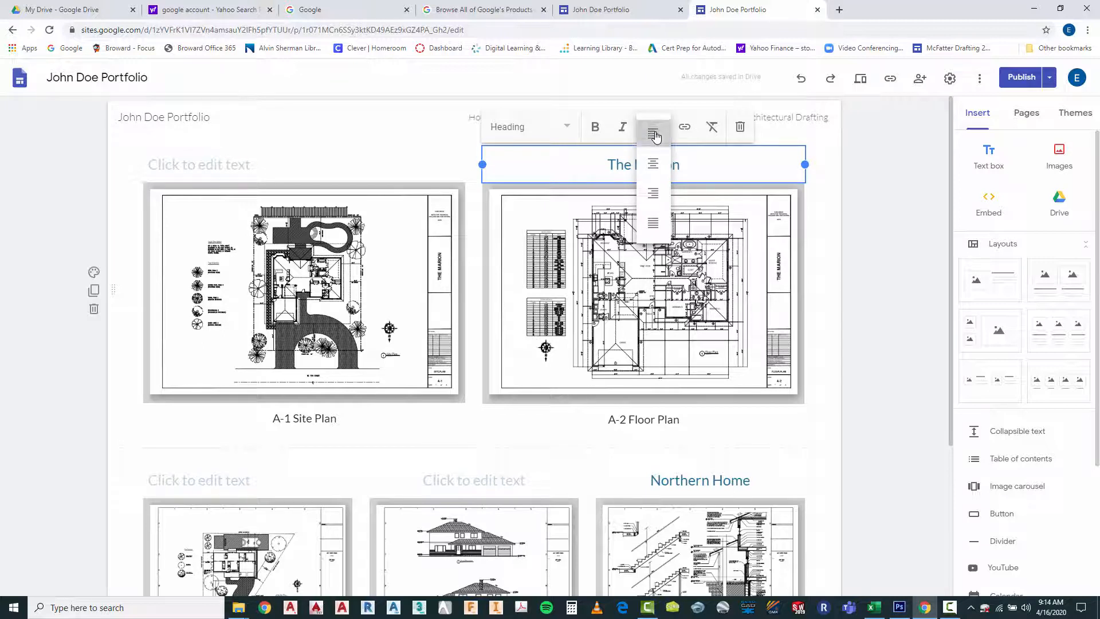
left_click(656, 136)
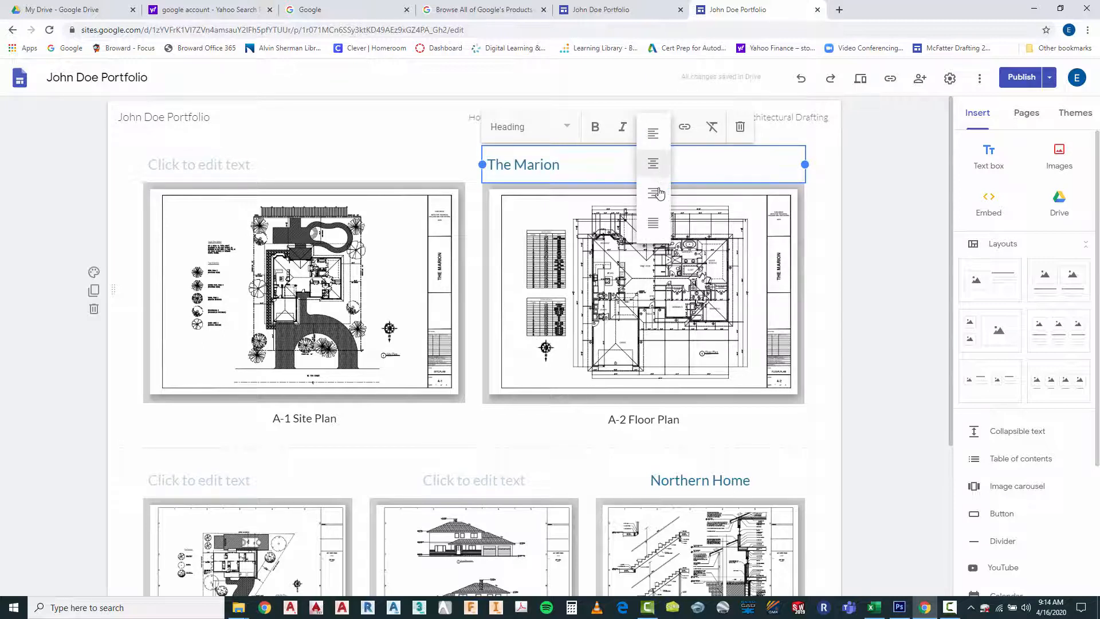
left_click(654, 195)
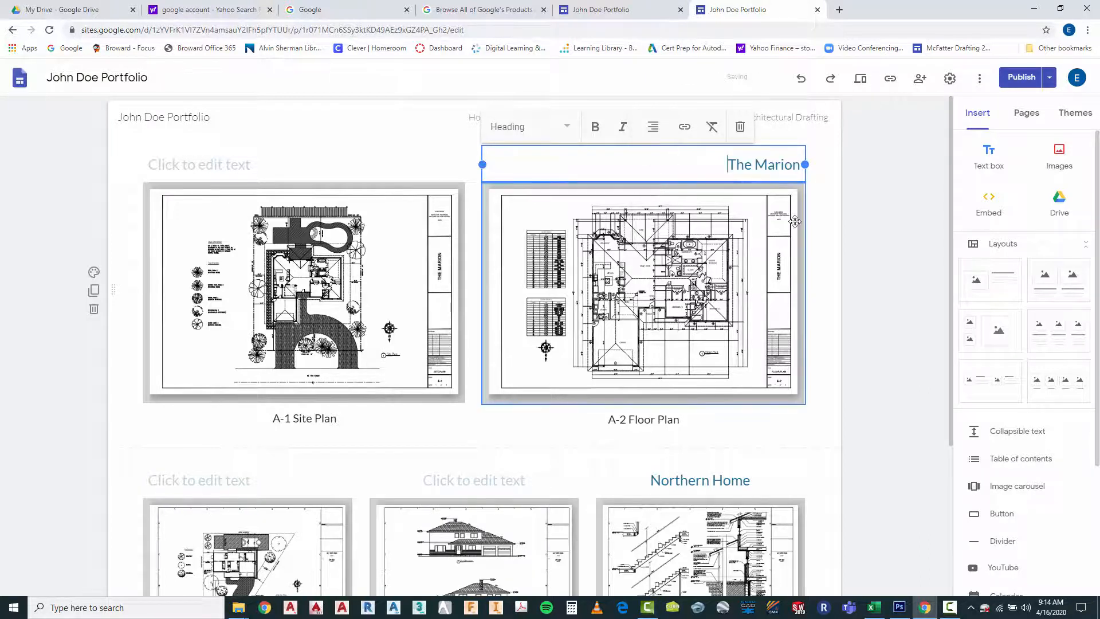
left_click(892, 251)
Left-align the "The Marion" heading and indent it with leading spaces to just past the middle of the floor plan
left_click(682, 166)
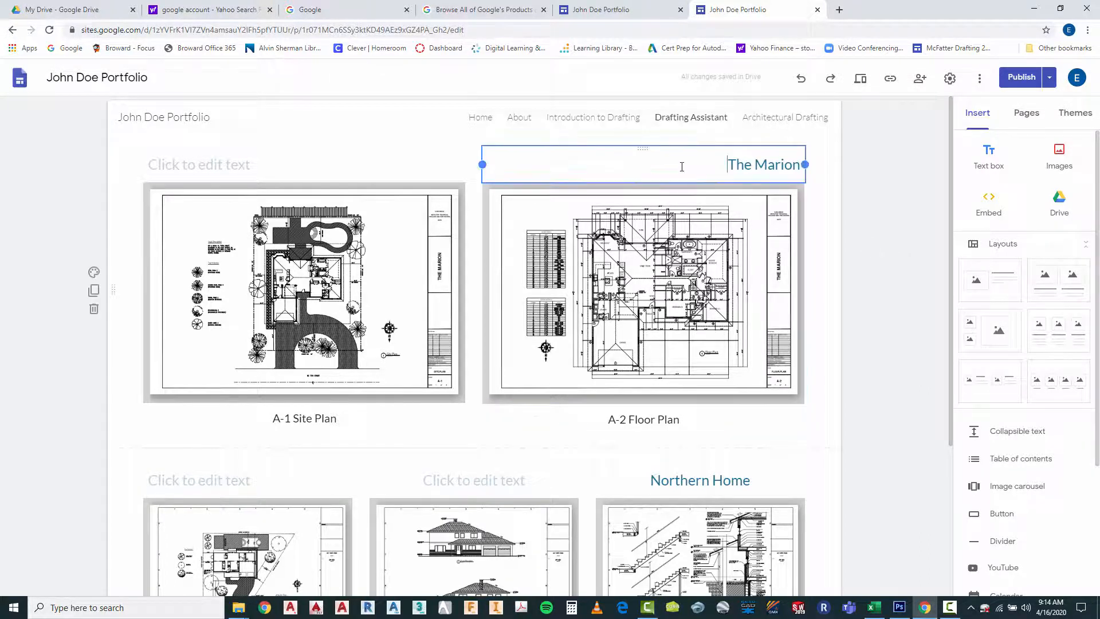
left_click(653, 131)
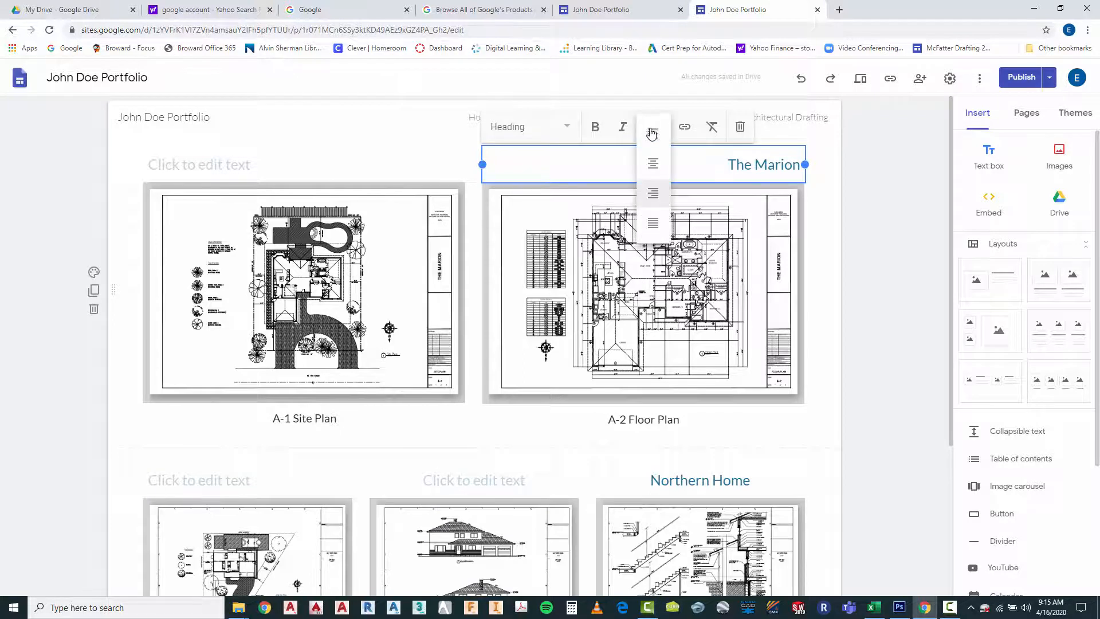
left_click(653, 128)
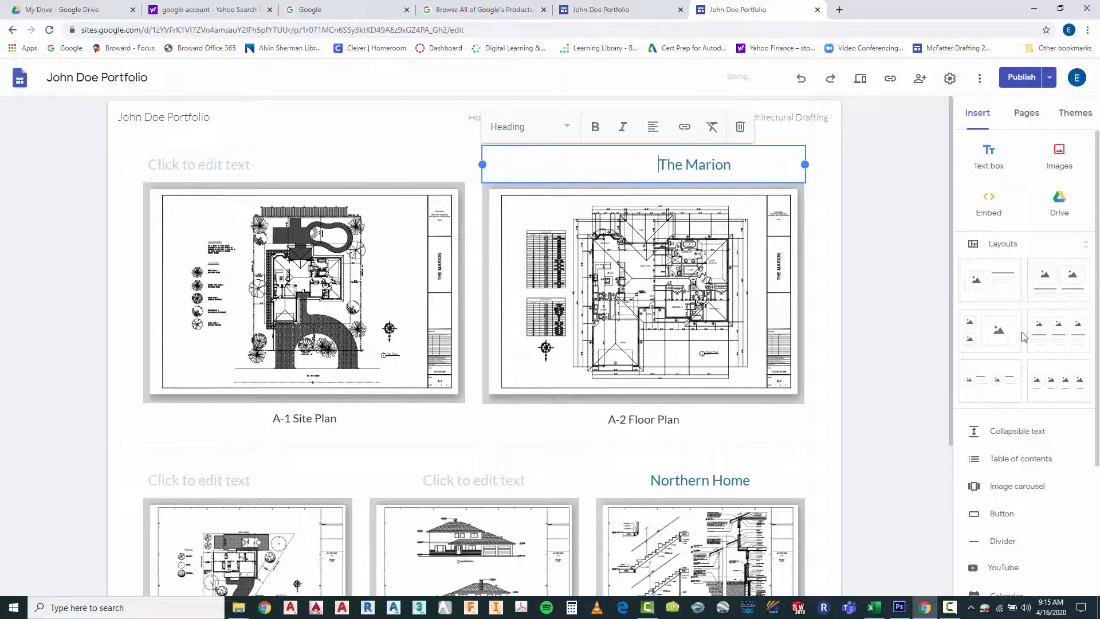
left_click(883, 291)
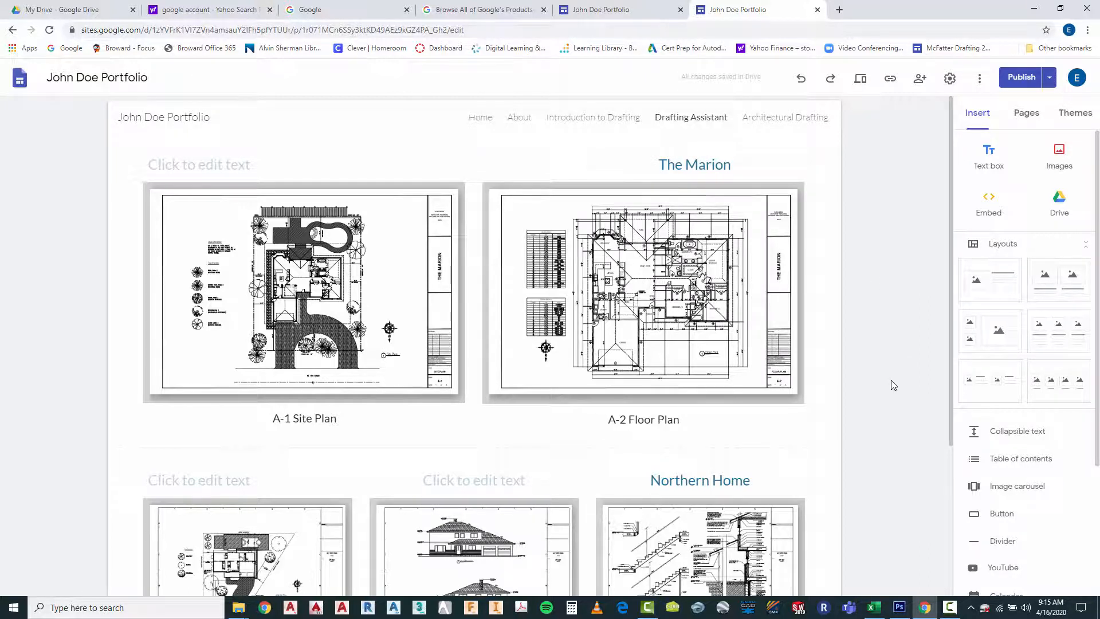
left_click(659, 172)
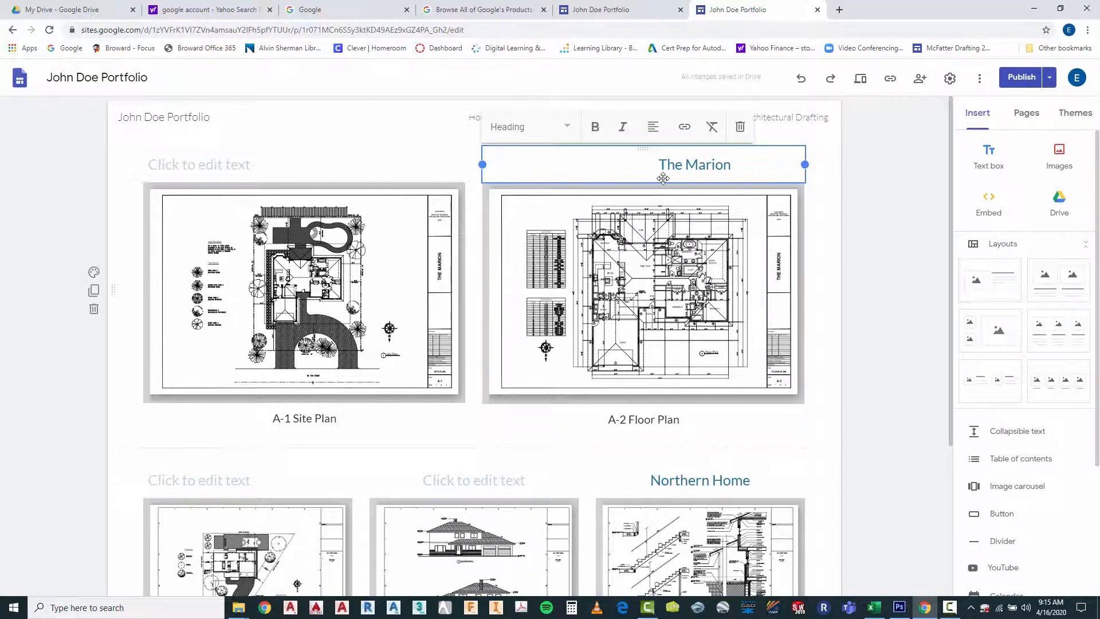
left_click(883, 283)
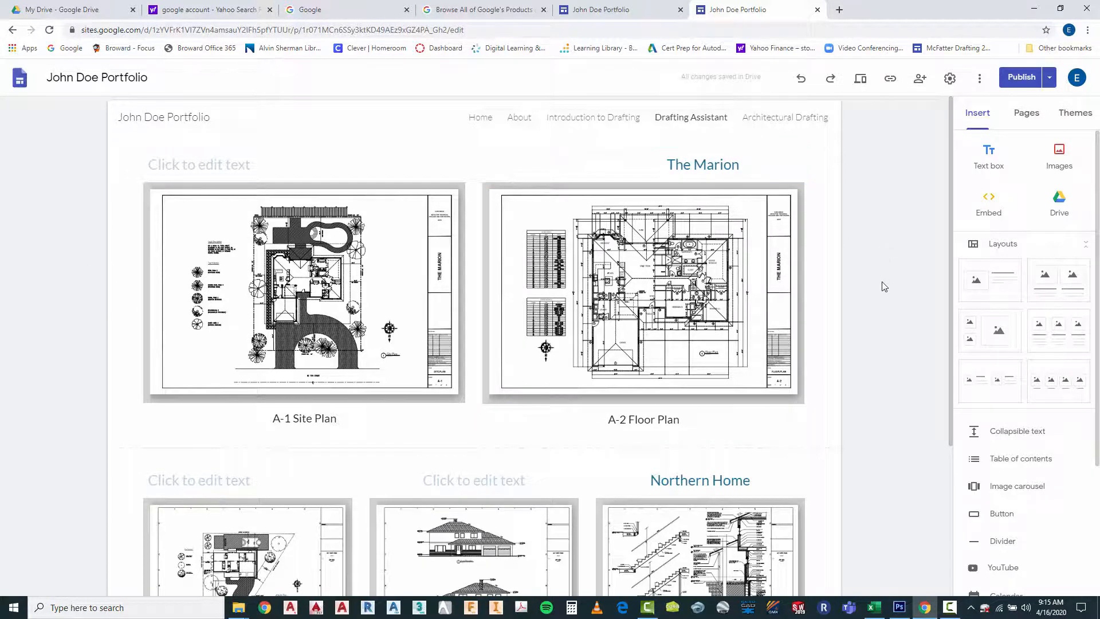
Review the pending changes to the Drafting Assistant page and publish them
scroll(882, 310, "down", 4)
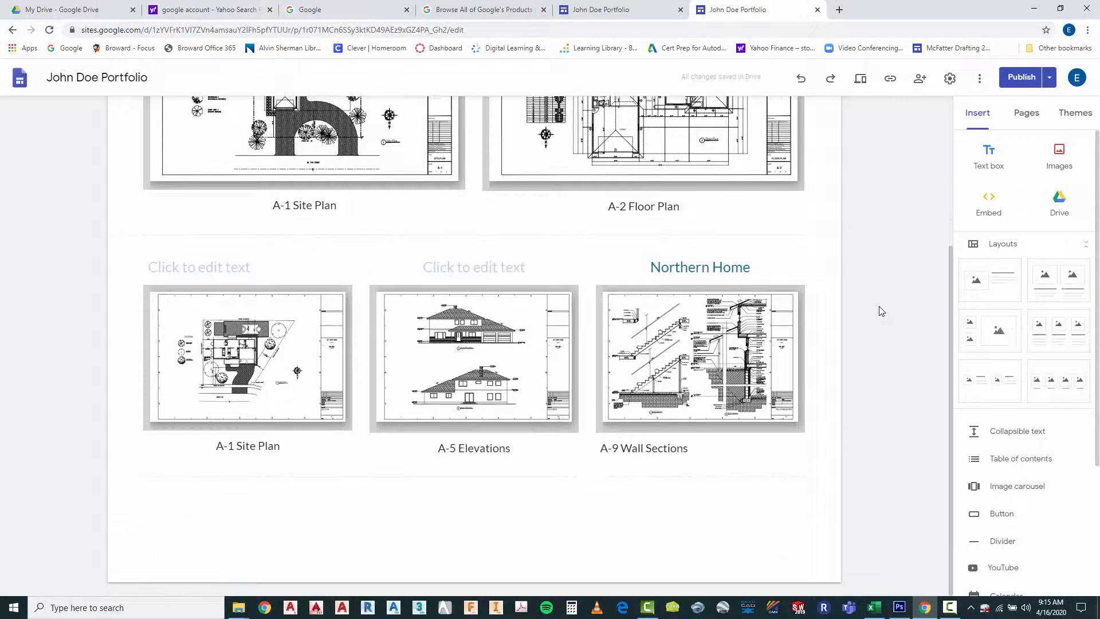
scroll(881, 311, "up", 4)
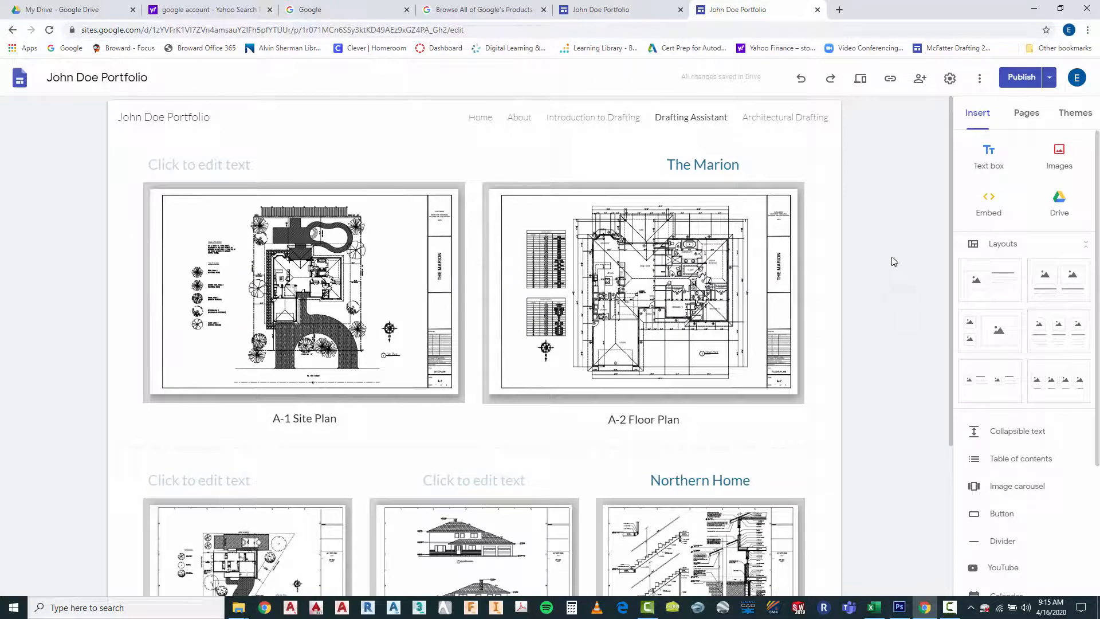
left_click(1023, 82)
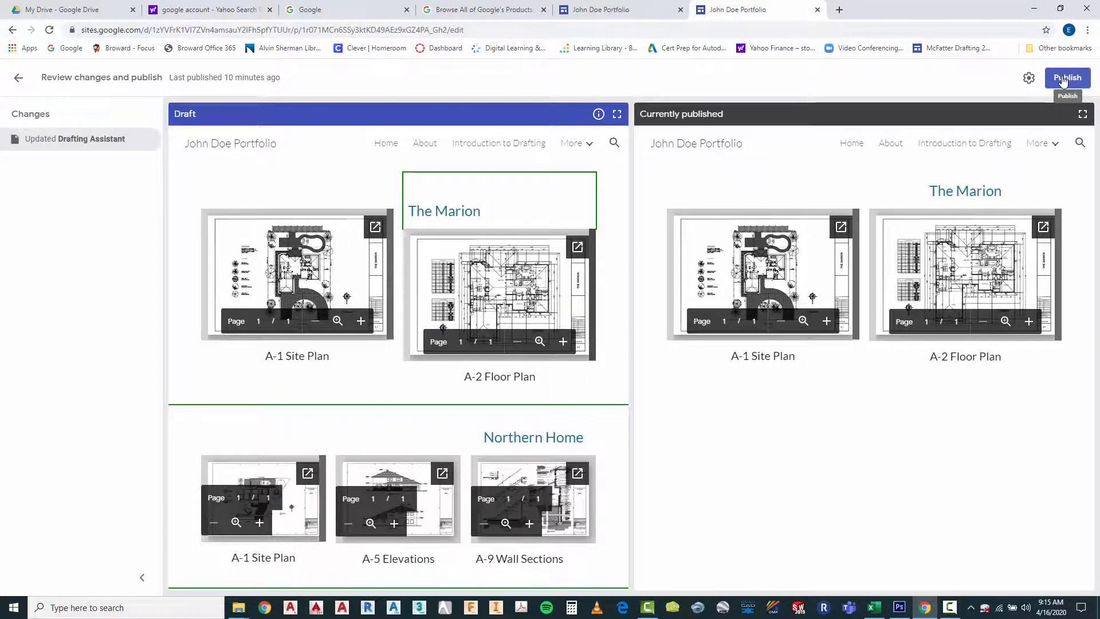
left_click(1063, 80)
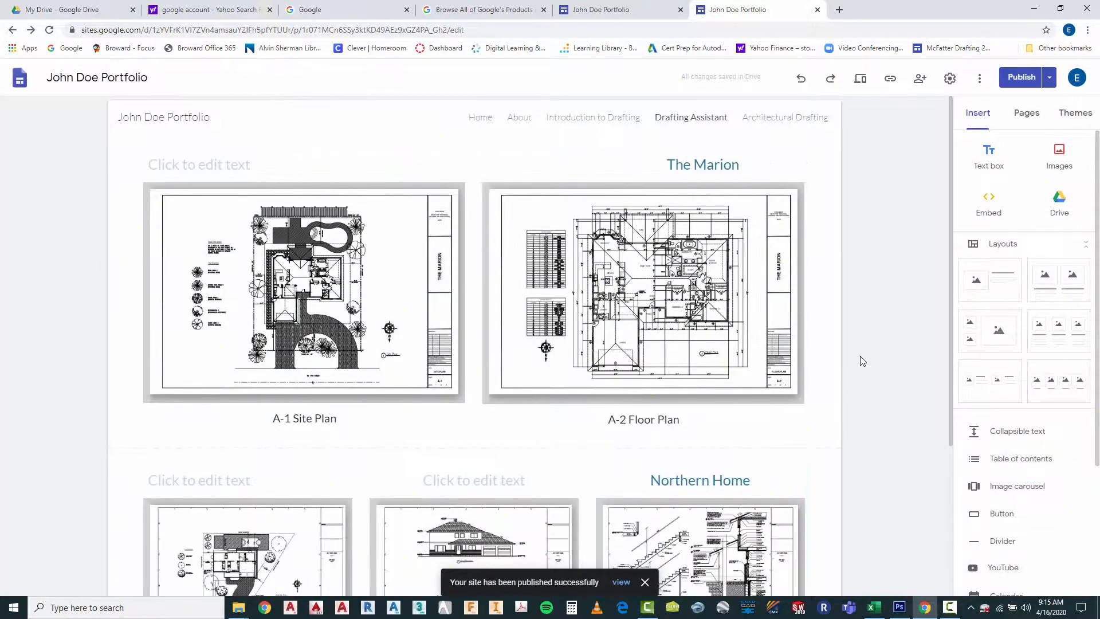
View the published site and examine the headings and drawings on its Drafting Assistant page
scroll(865, 358, "down", 4)
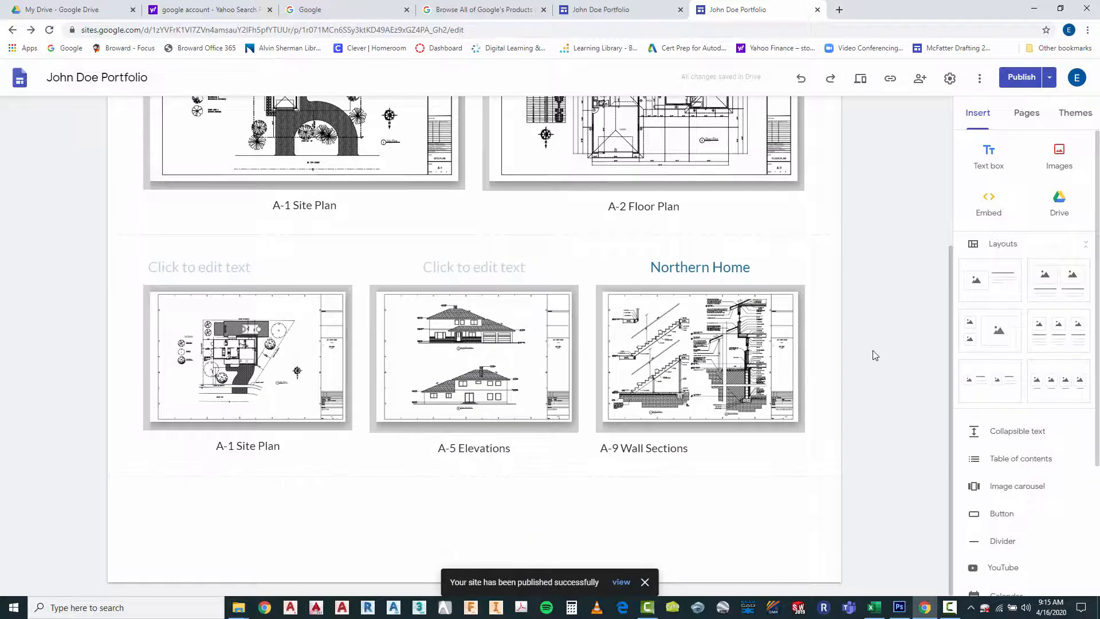
scroll(875, 355, "up", 4)
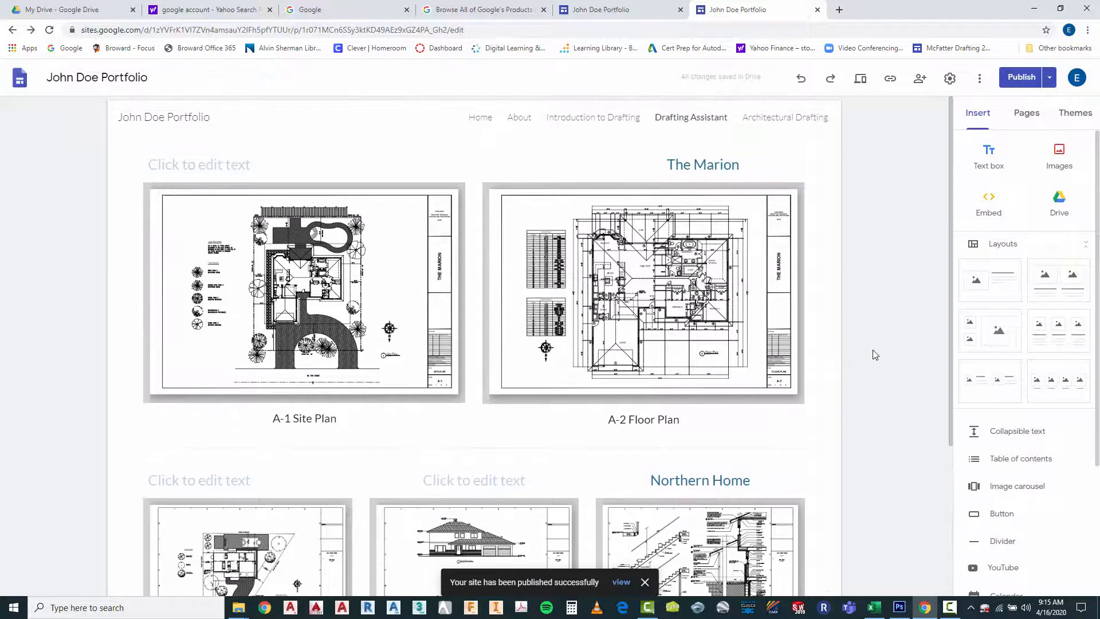
left_click(1047, 80)
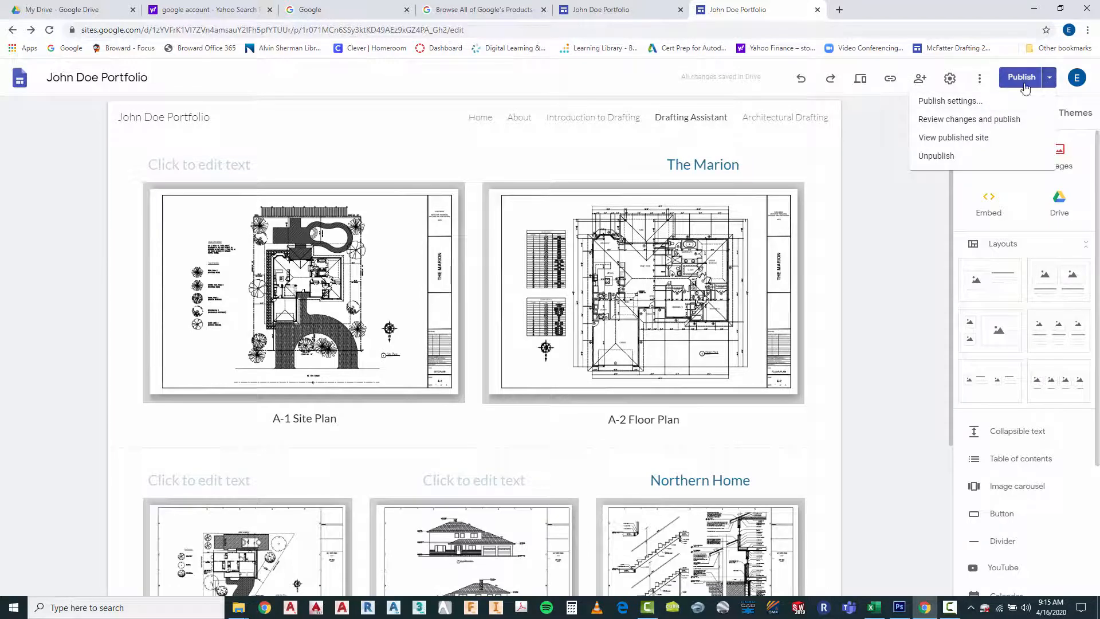
left_click(1025, 89)
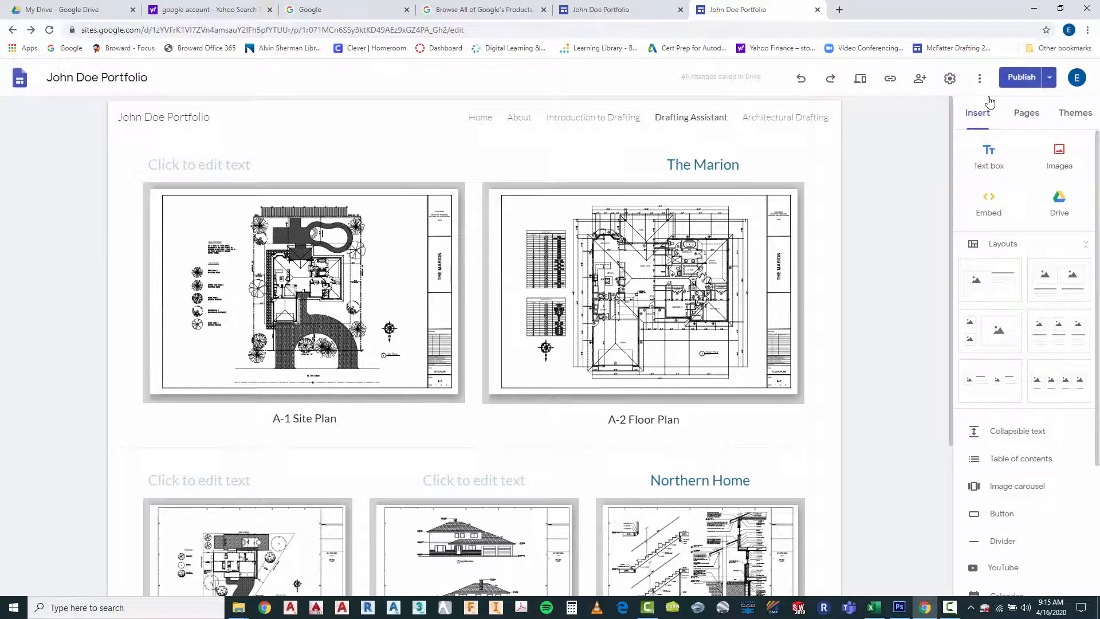
left_click(1049, 83)
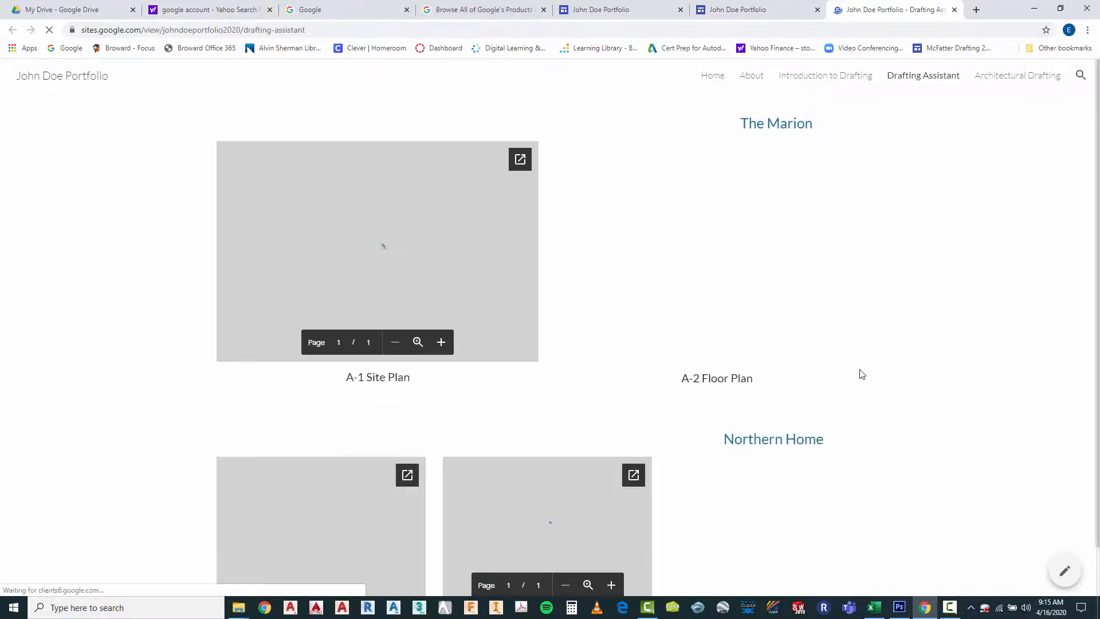
scroll(949, 342, "down", 1)
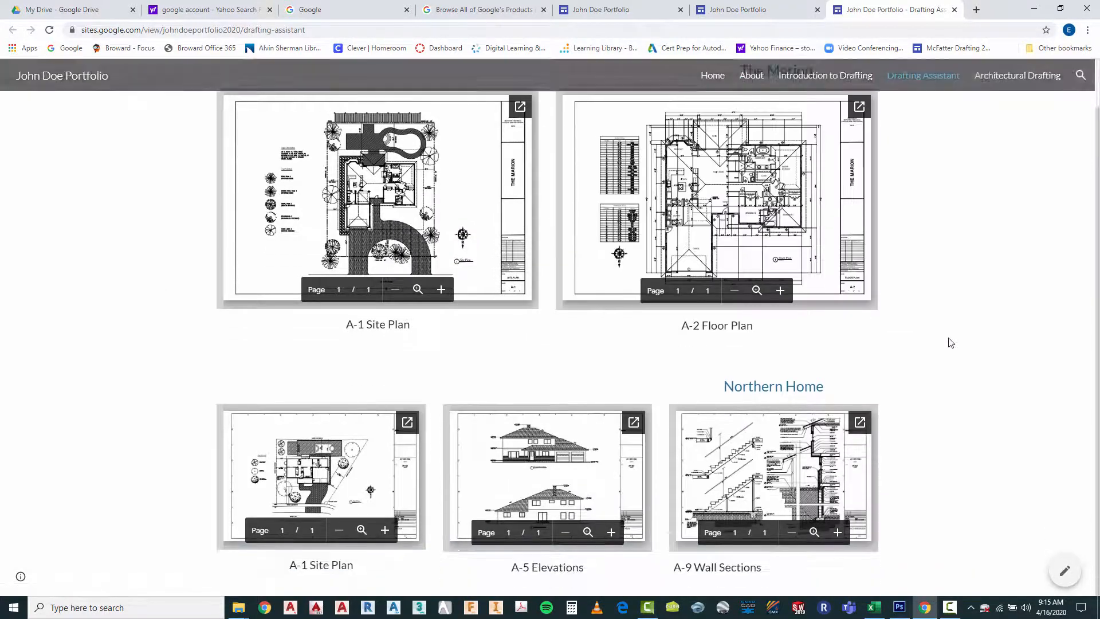
scroll(949, 350, "up", 1)
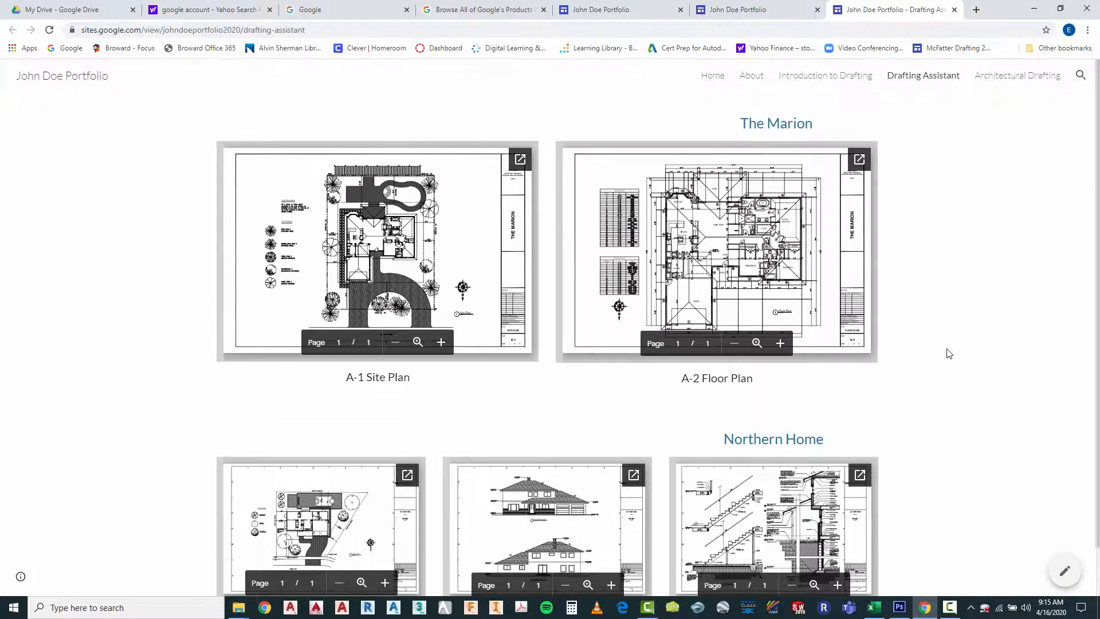
Check the Home, About, Introduction to Drafting and Drafting Assistant pages of the published site
left_click(713, 78)
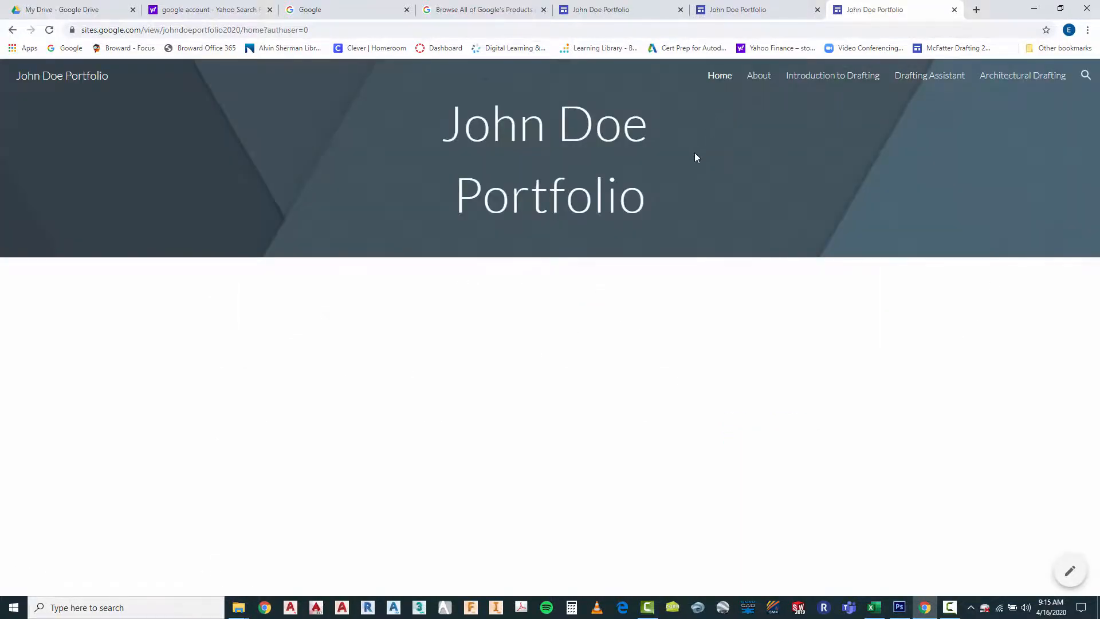
left_click(759, 77)
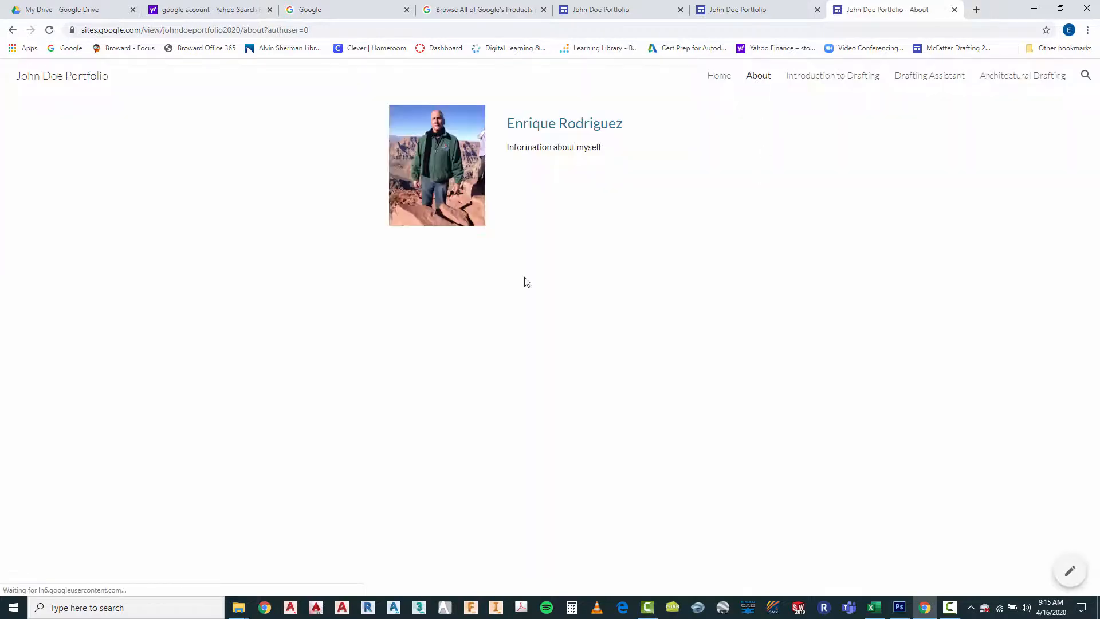
left_click(810, 78)
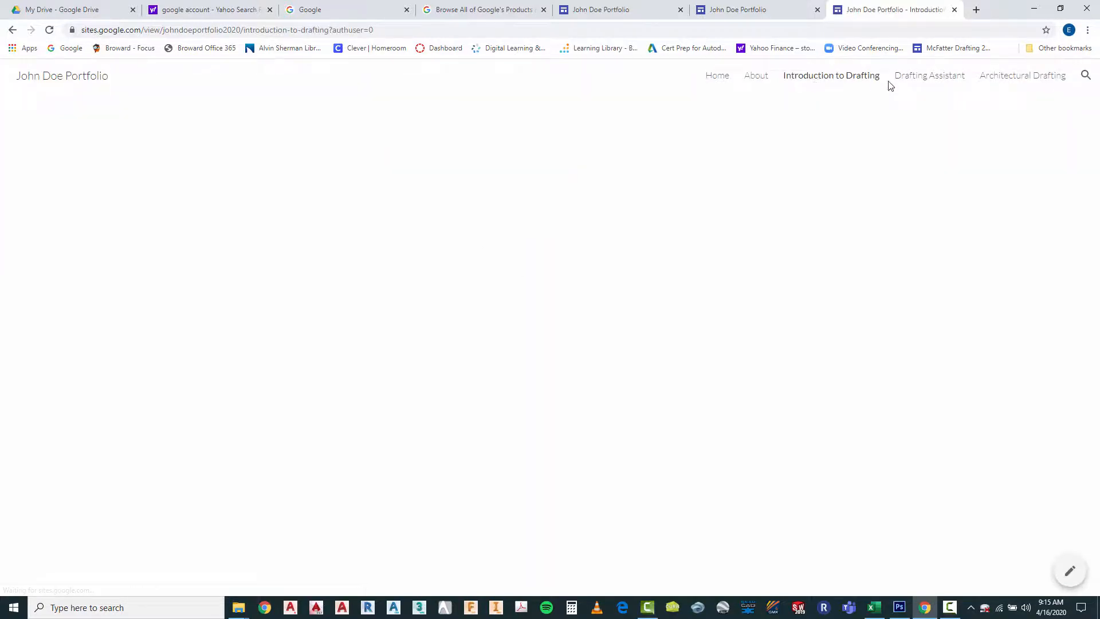
left_click(908, 83)
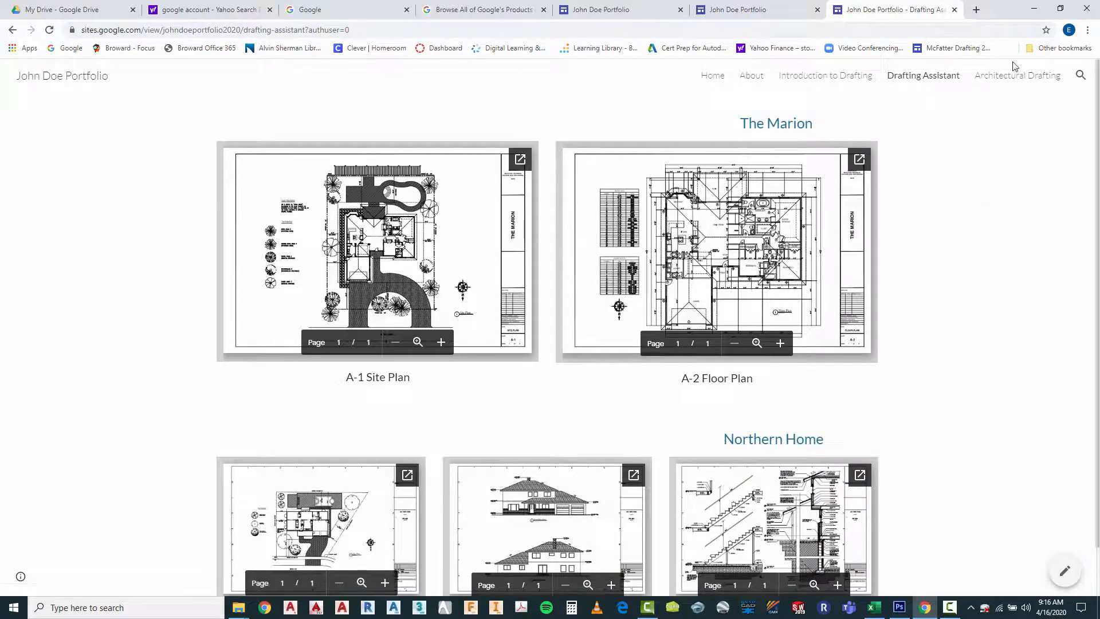
left_click(1004, 82)
scroll(961, 291, "down", 1)
scroll(969, 330, "up", 1)
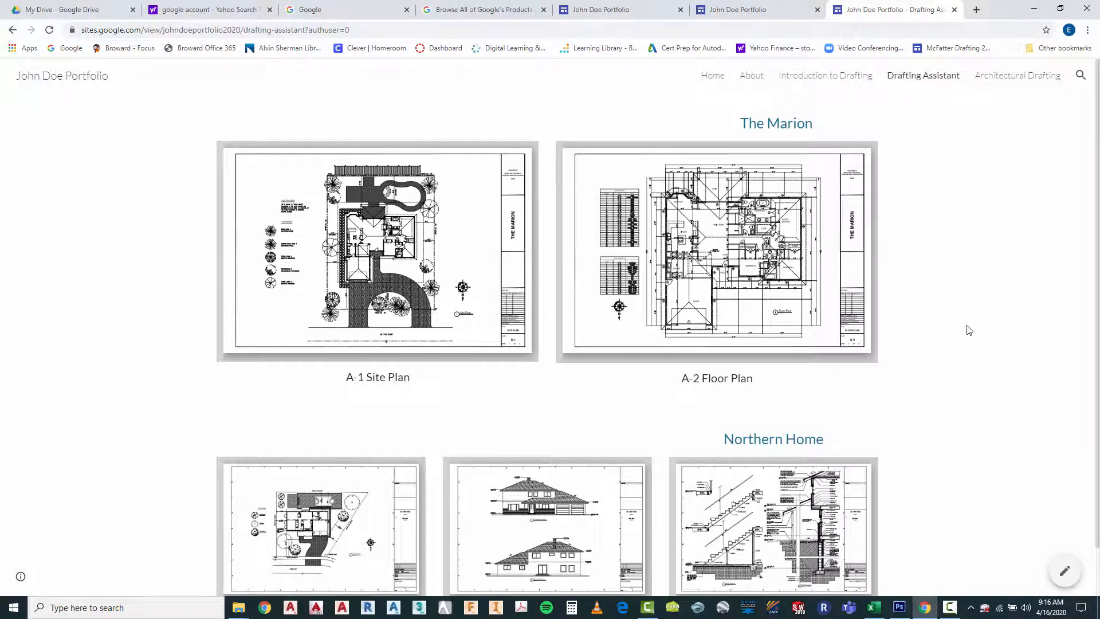
Reopen the site for editing and review who has access in its sharing settings
left_click(1066, 573)
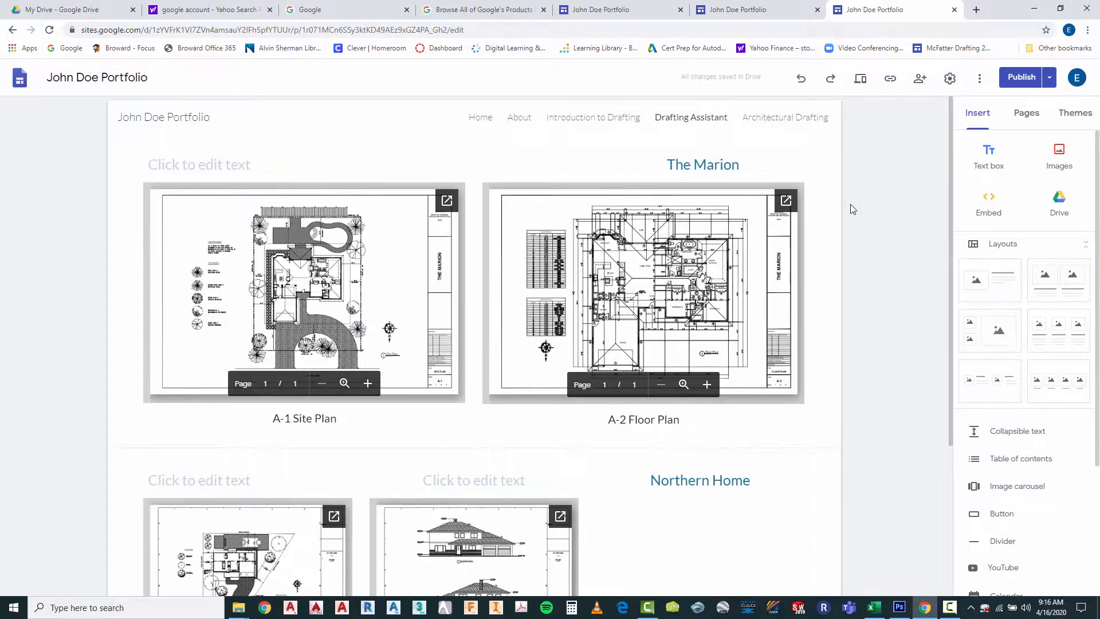
left_click(920, 79)
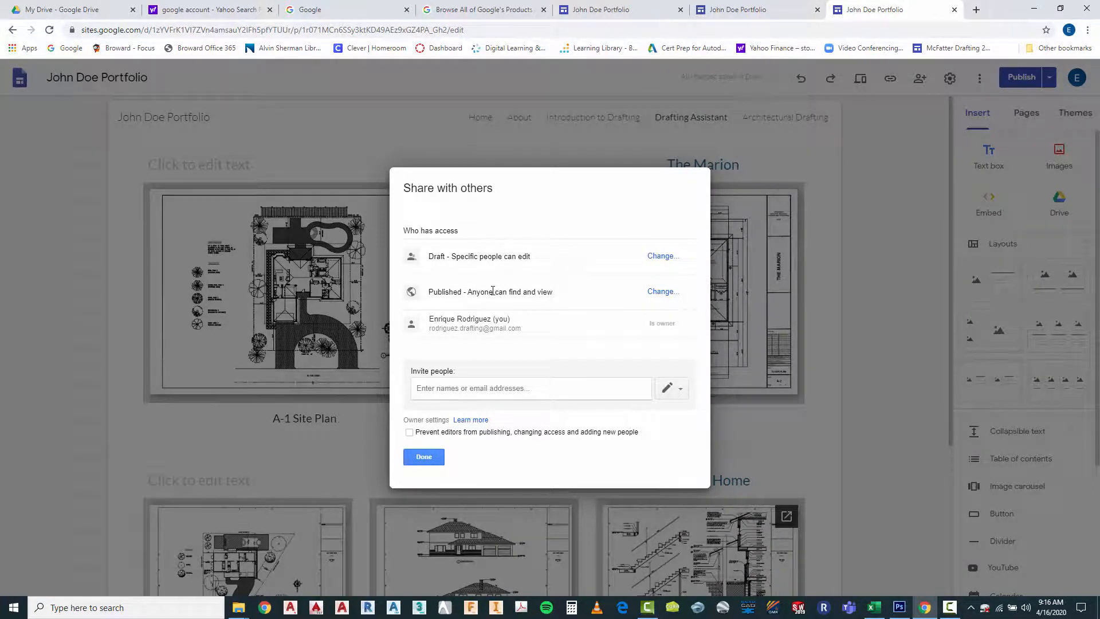
left_click(436, 458)
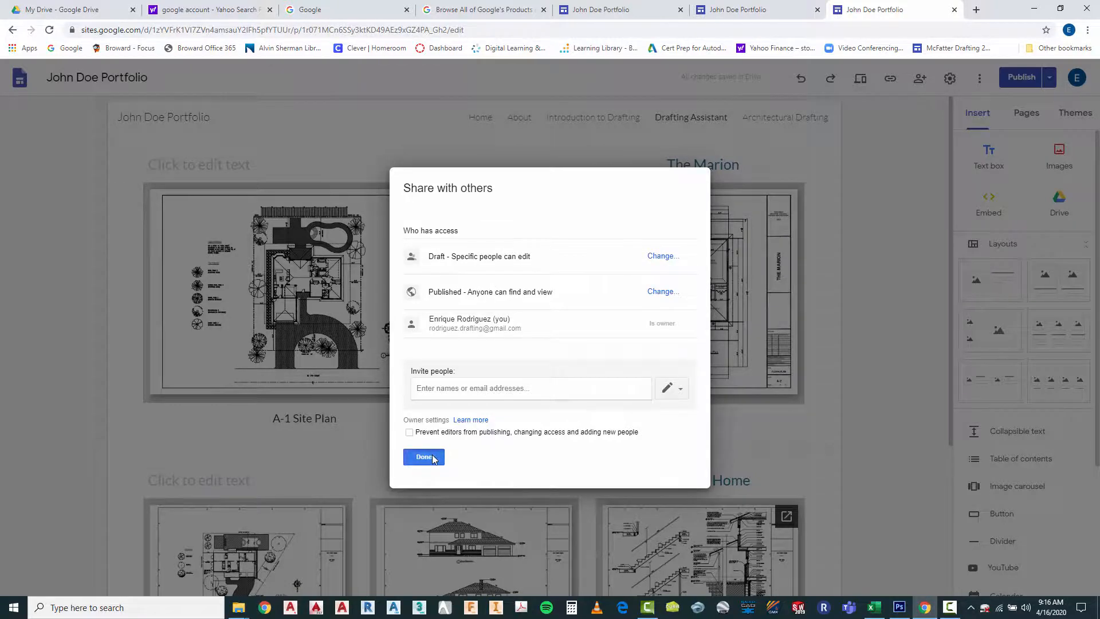
Leave the sharing settings, open the About page in the editor and look over the publishing options
left_click(517, 119)
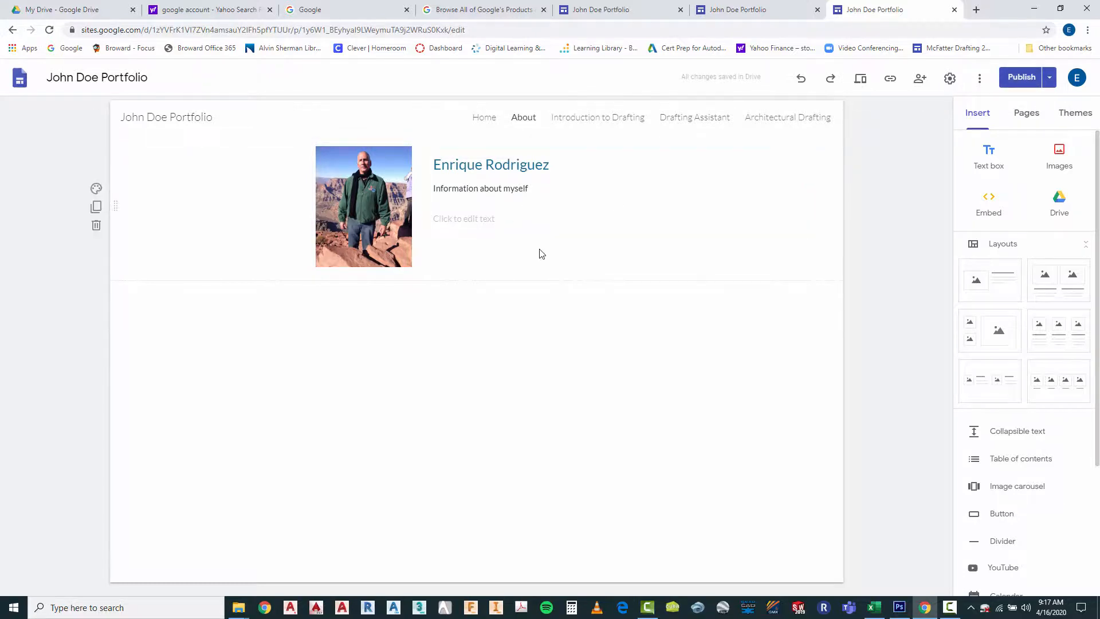
left_click(1050, 80)
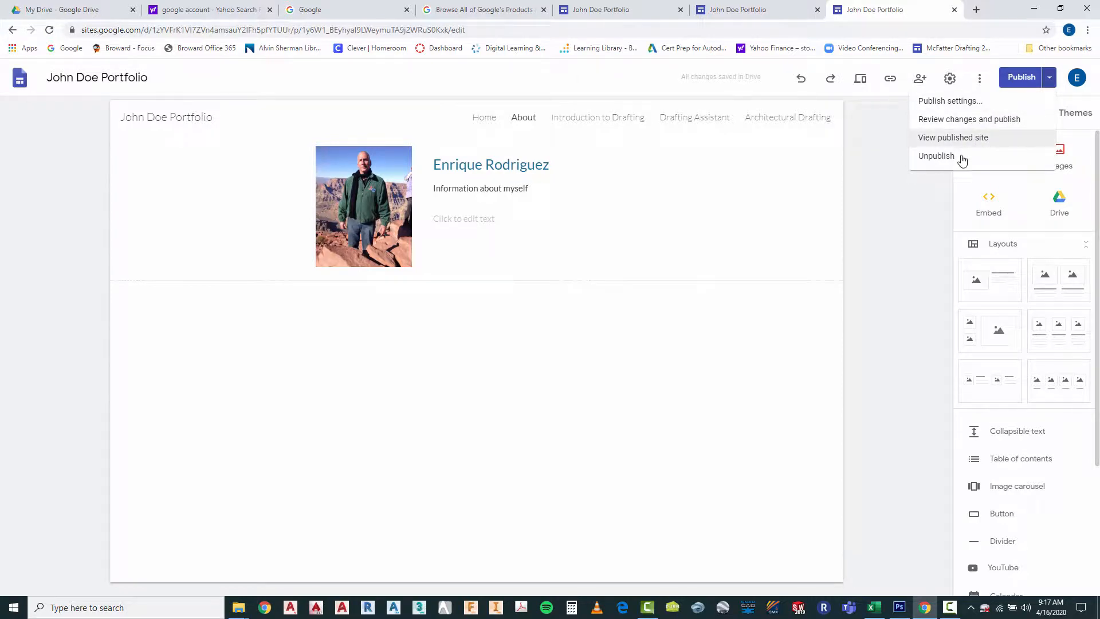
left_click(920, 235)
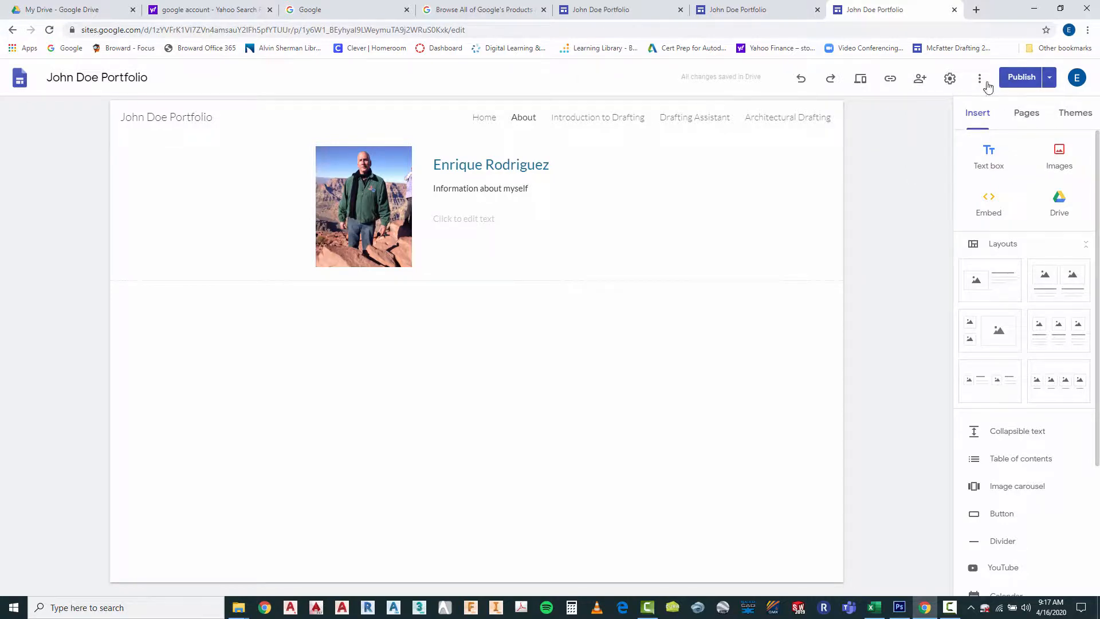
In the site's sharing settings, save the published version's visibility as "Anyone can find and view the published version"
left_click(921, 81)
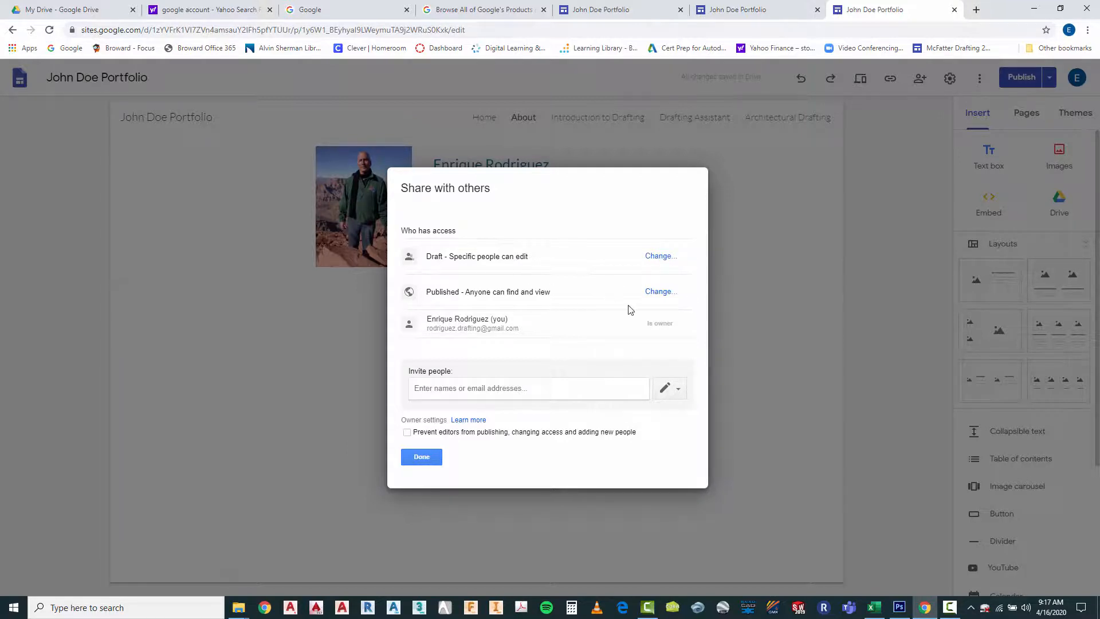
left_click(659, 292)
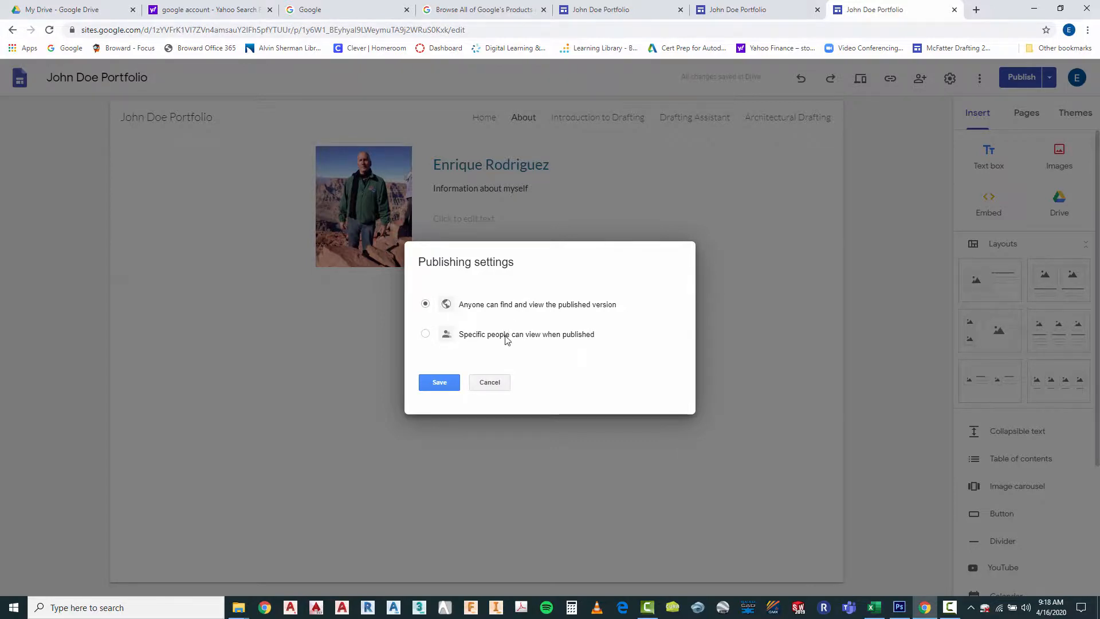
left_click(440, 383)
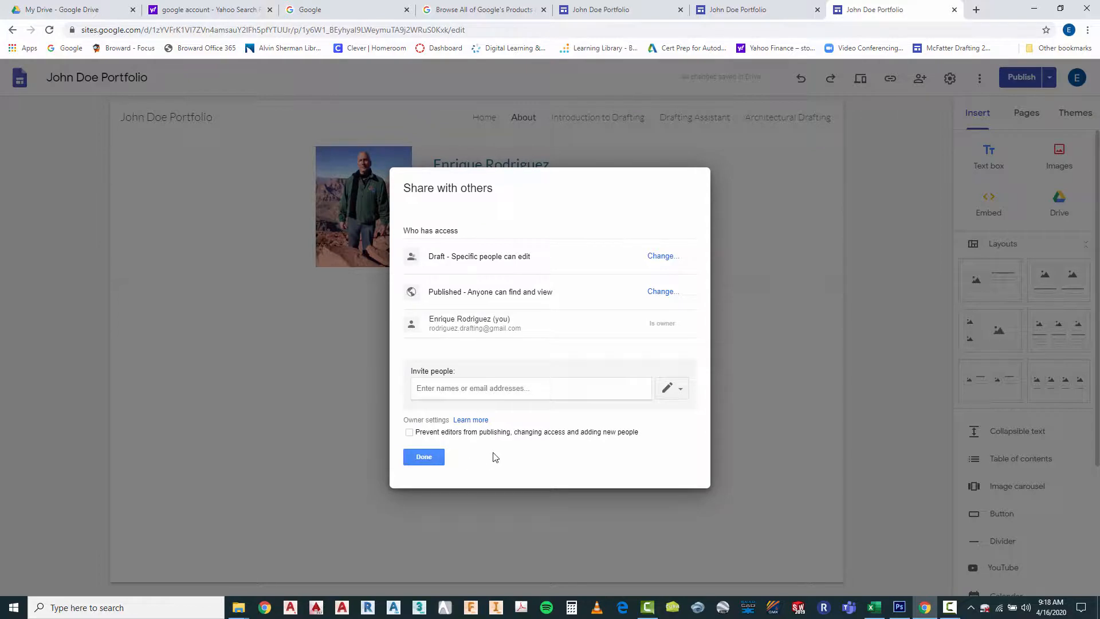
triple_click(528, 182)
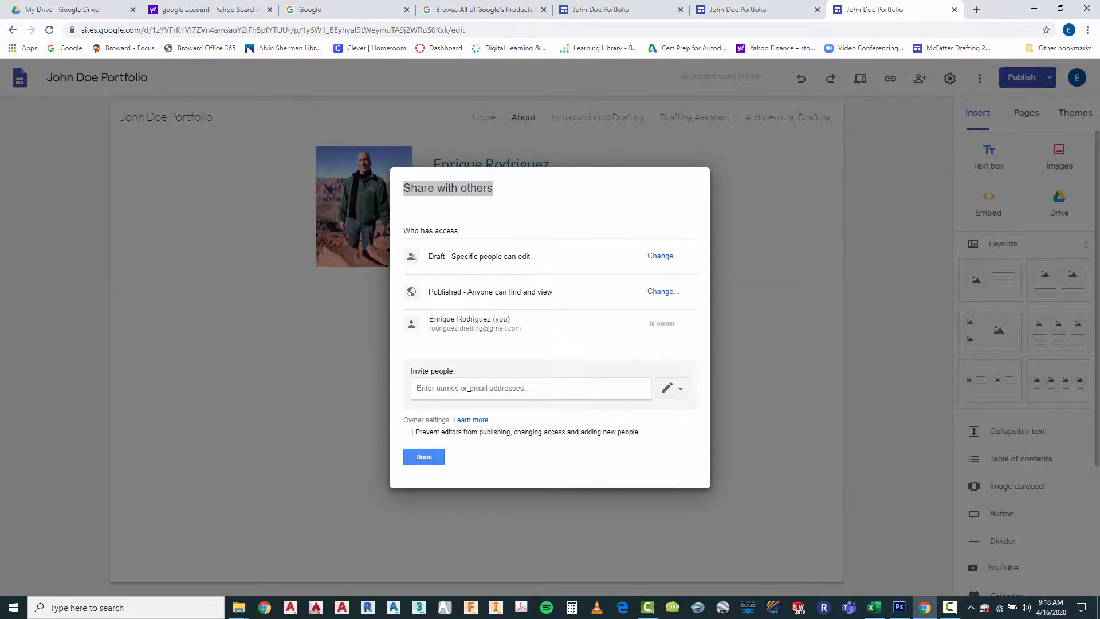
Enter the invitee's e-mail address in the sharing invitation
left_click(468, 388)
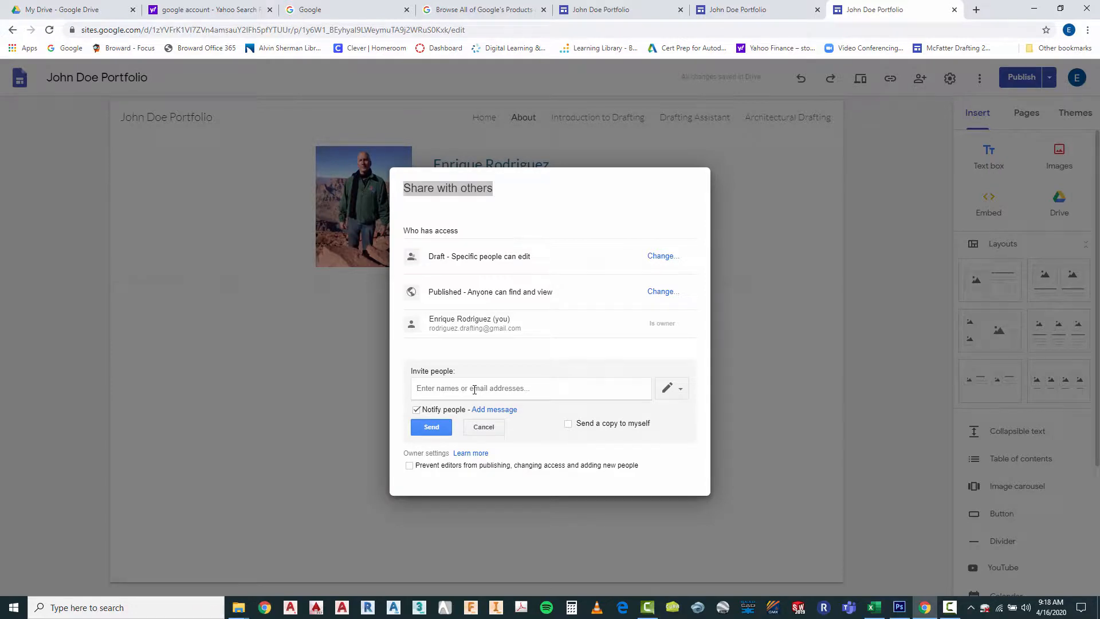
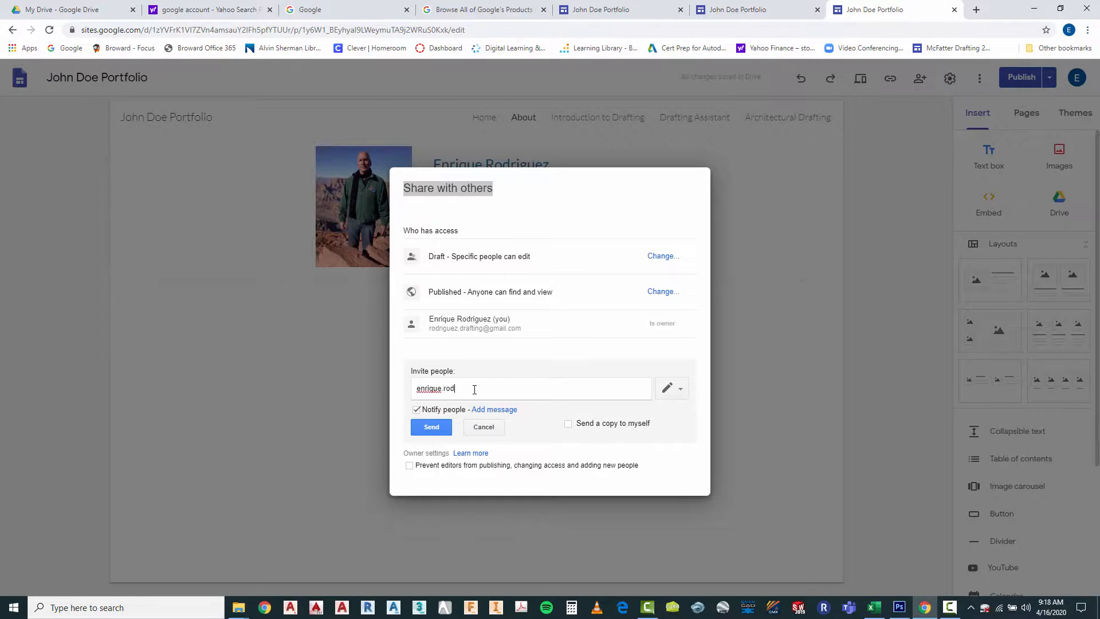
Give the invitee "Can view published" access, send the invitation and close the sharing settings
left_click(682, 389)
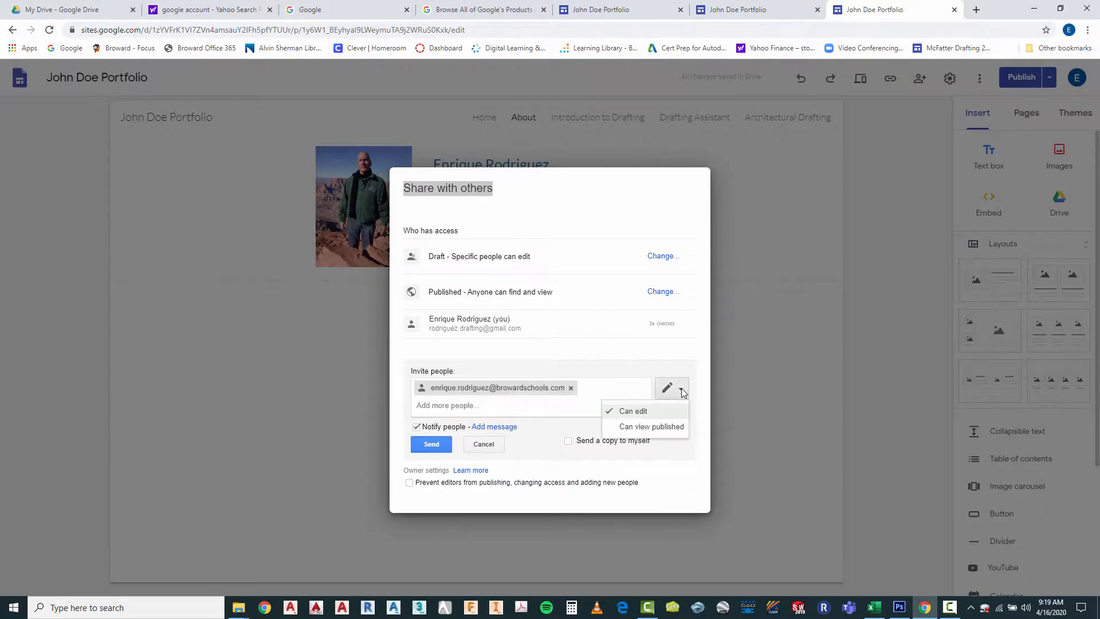
left_click(670, 428)
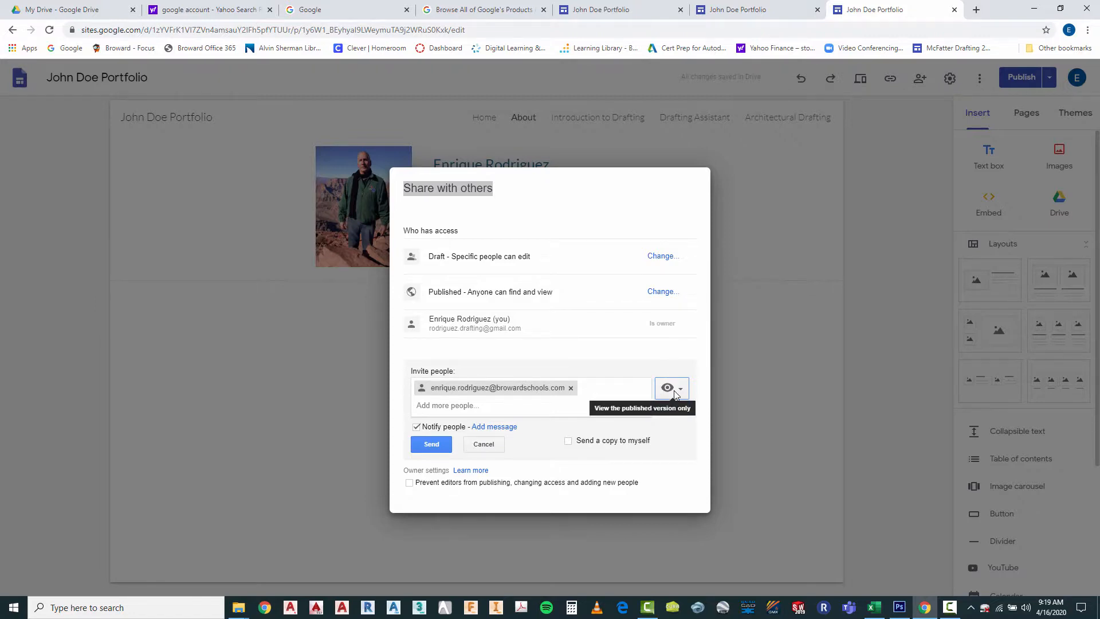
left_click(431, 444)
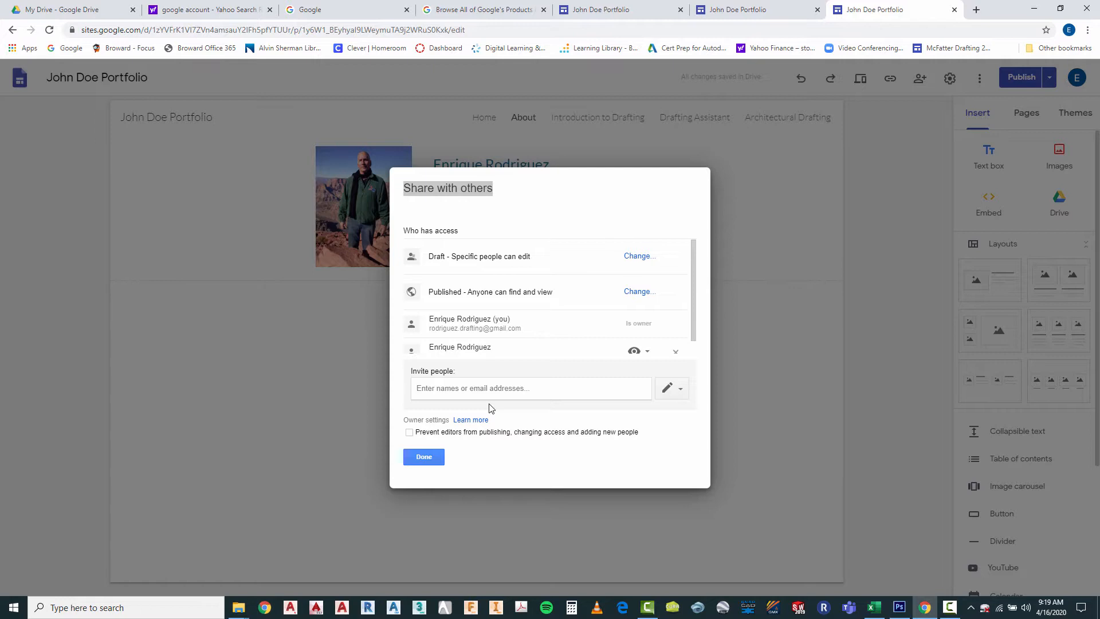
left_click(423, 456)
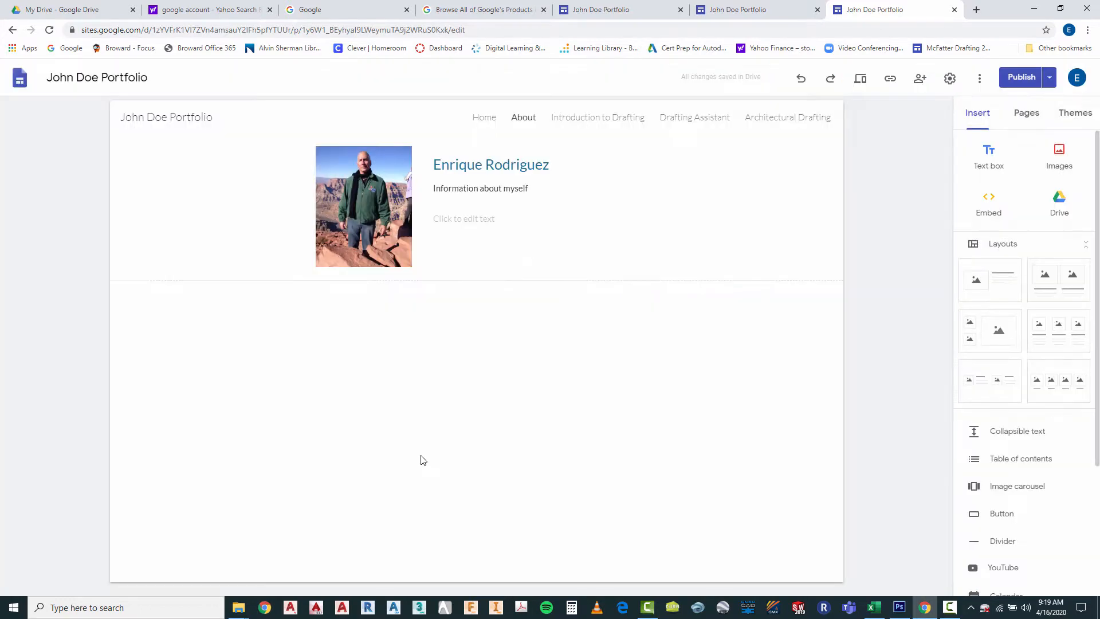
View the published site and check its Home, About and Introduction to Drafting pages
left_click(1049, 79)
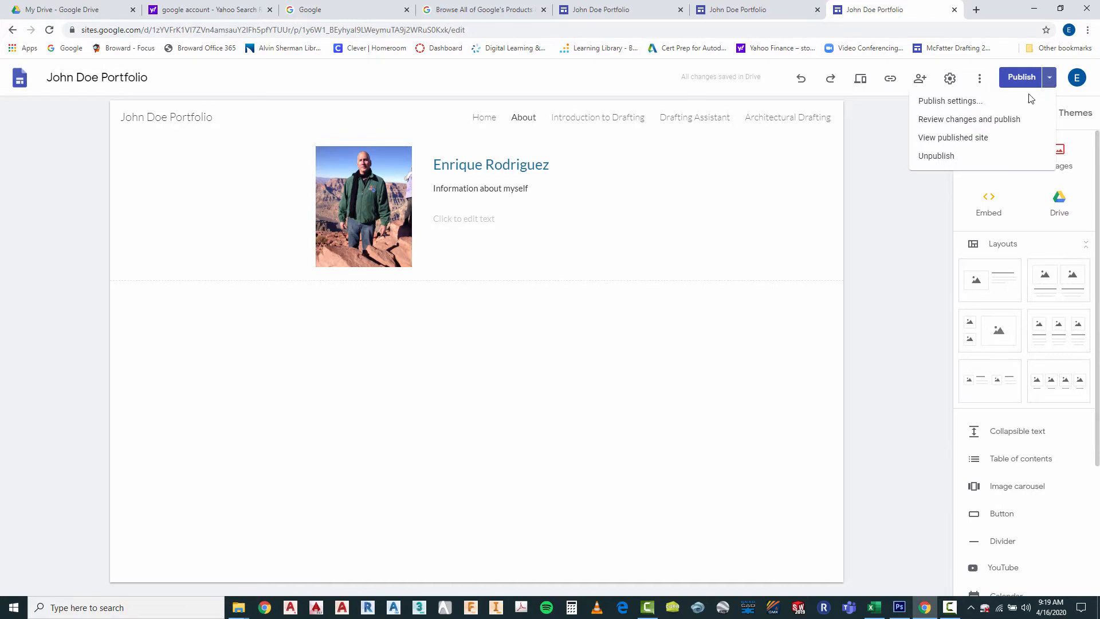
left_click(961, 139)
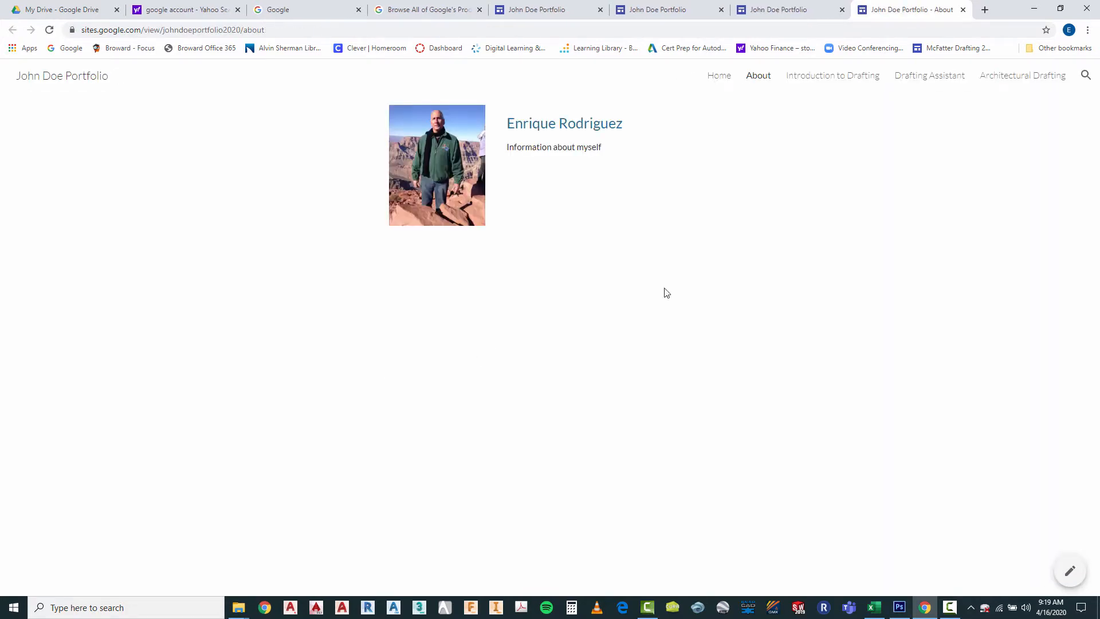
left_click(720, 79)
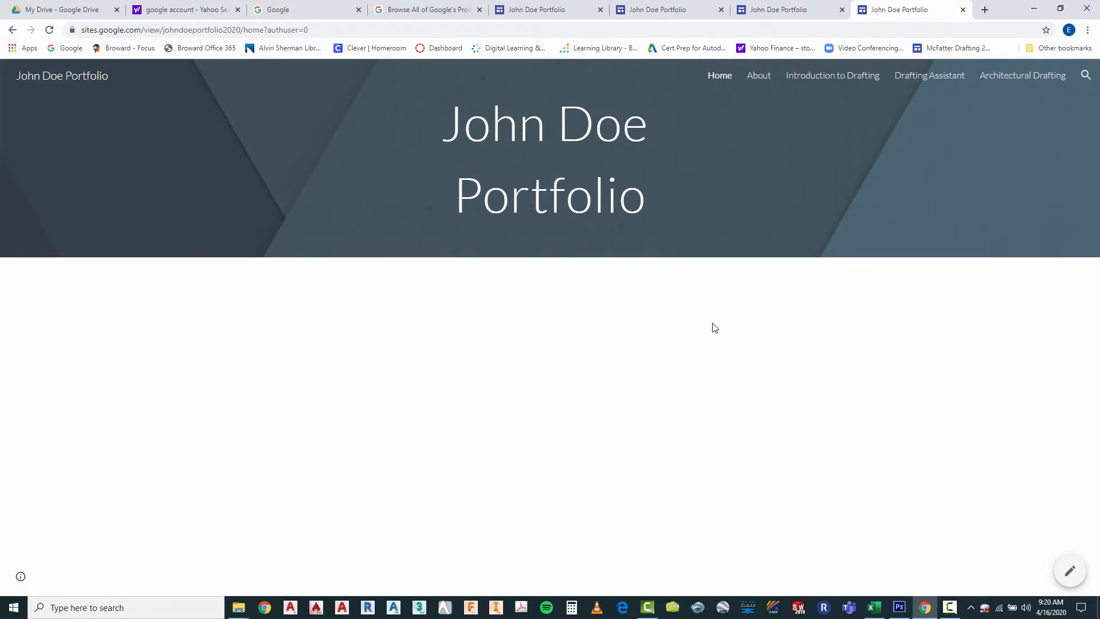
left_click(758, 81)
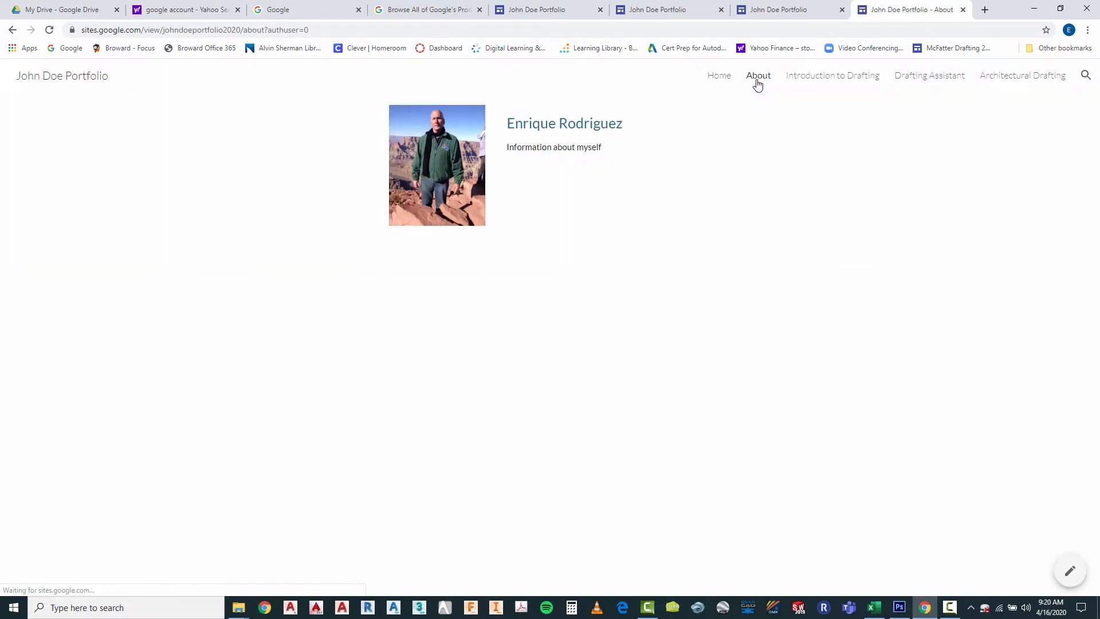
left_click(815, 80)
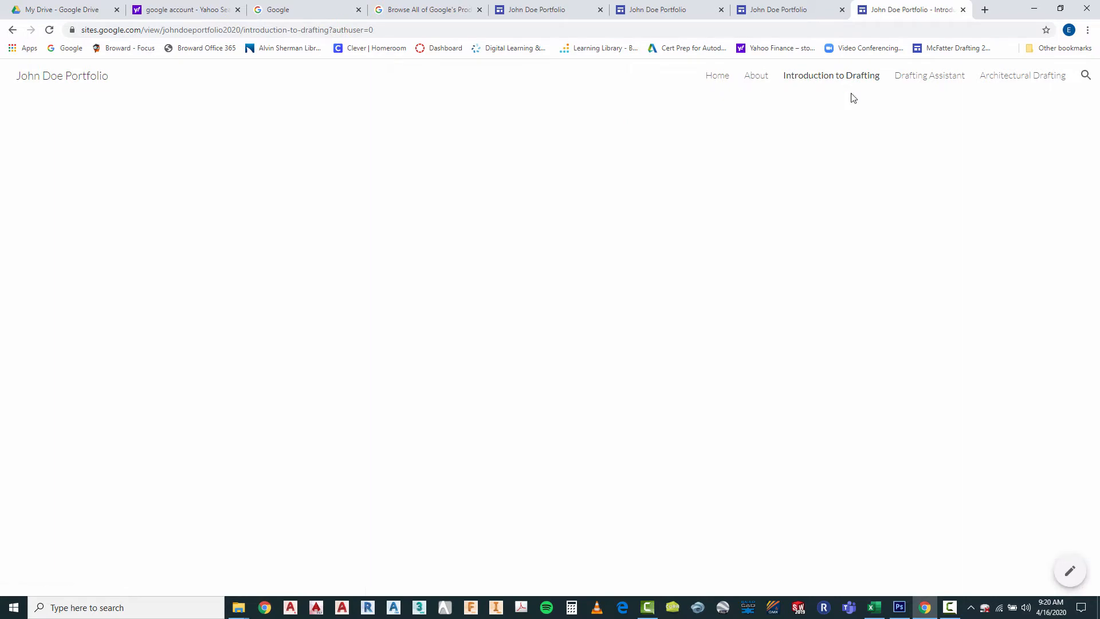
Examine the Marion and Northern Home drawings on the published Drafting Assistant page
left_click(931, 79)
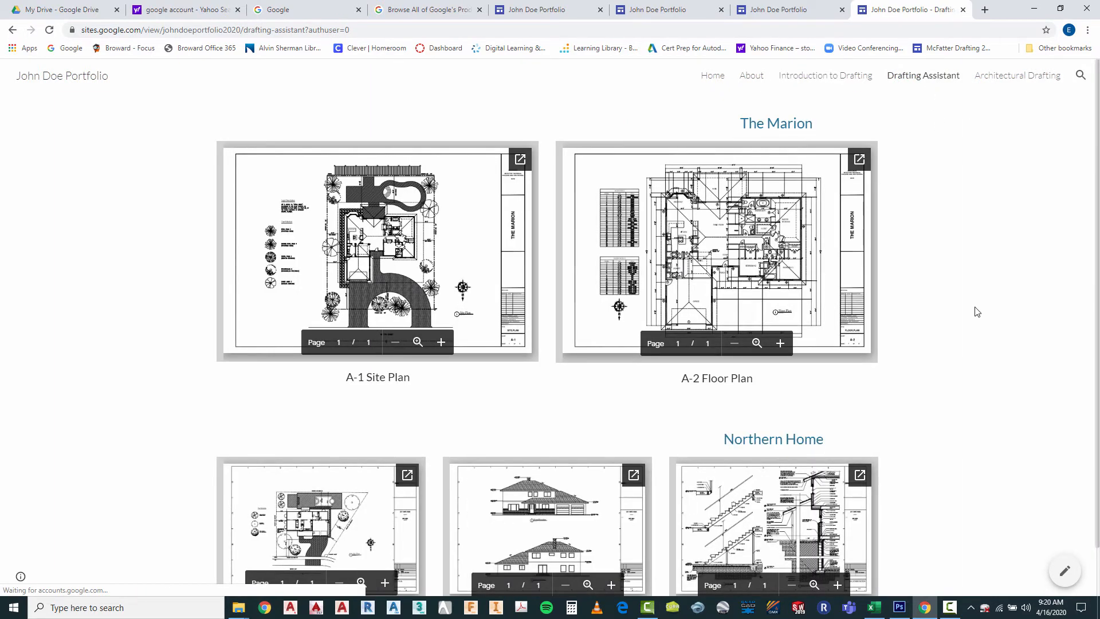
scroll(978, 306, "down", 1)
scroll(978, 311, "up", 1)
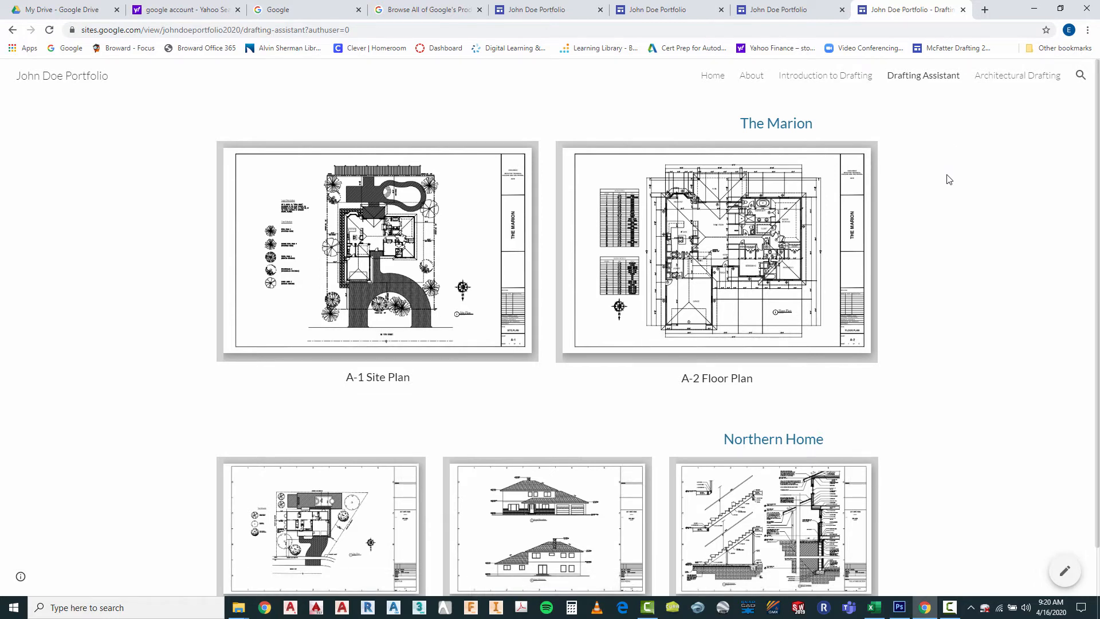
scroll(939, 242, "down", 1)
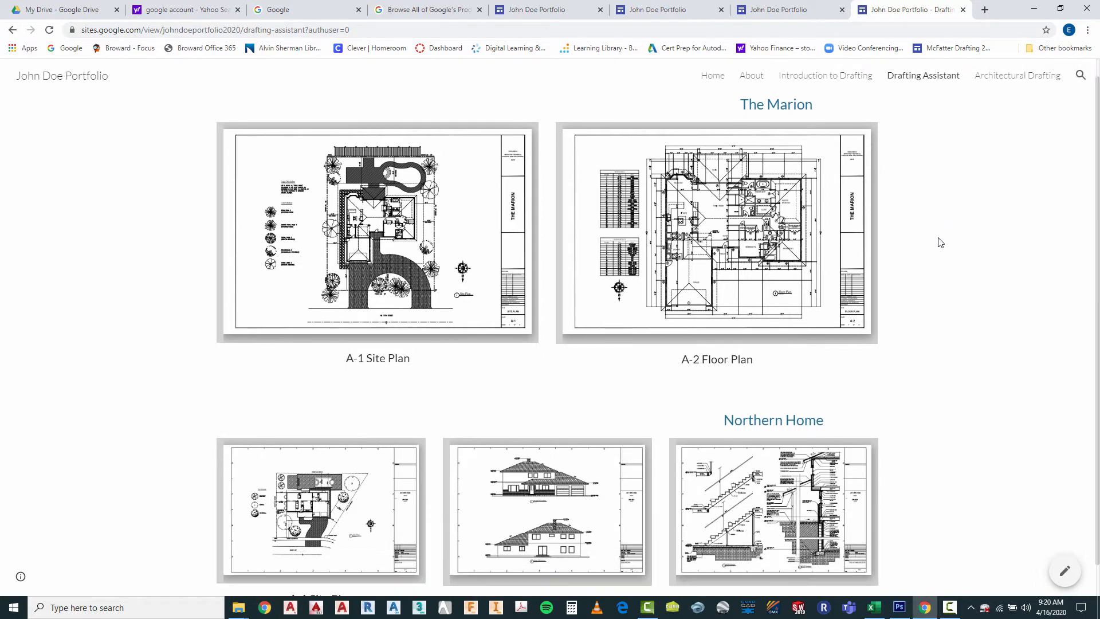
scroll(938, 242, "up", 1)
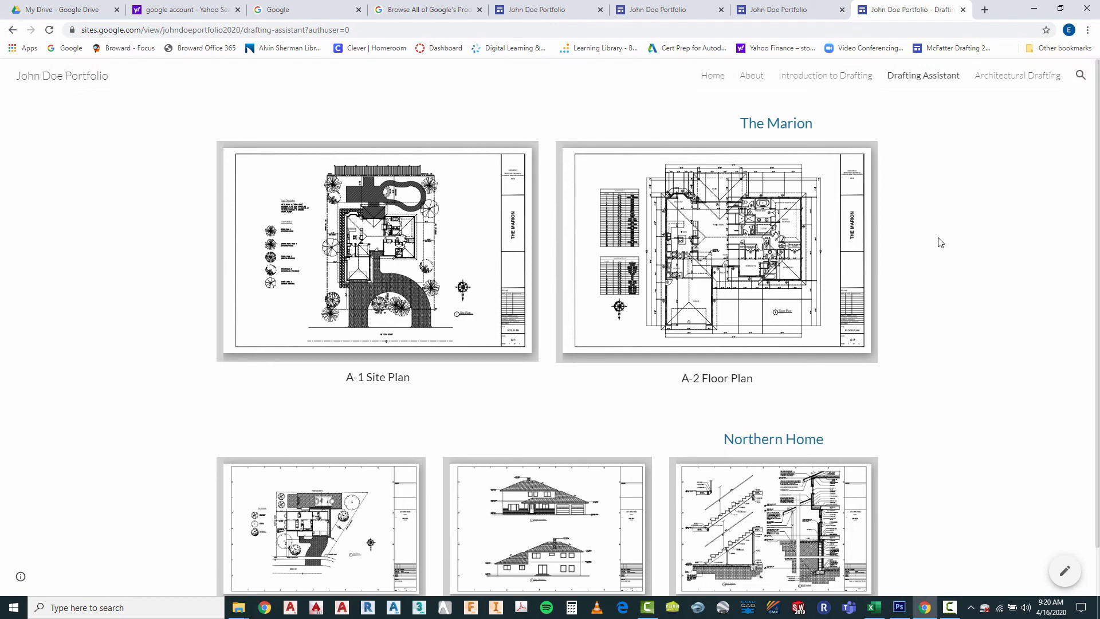